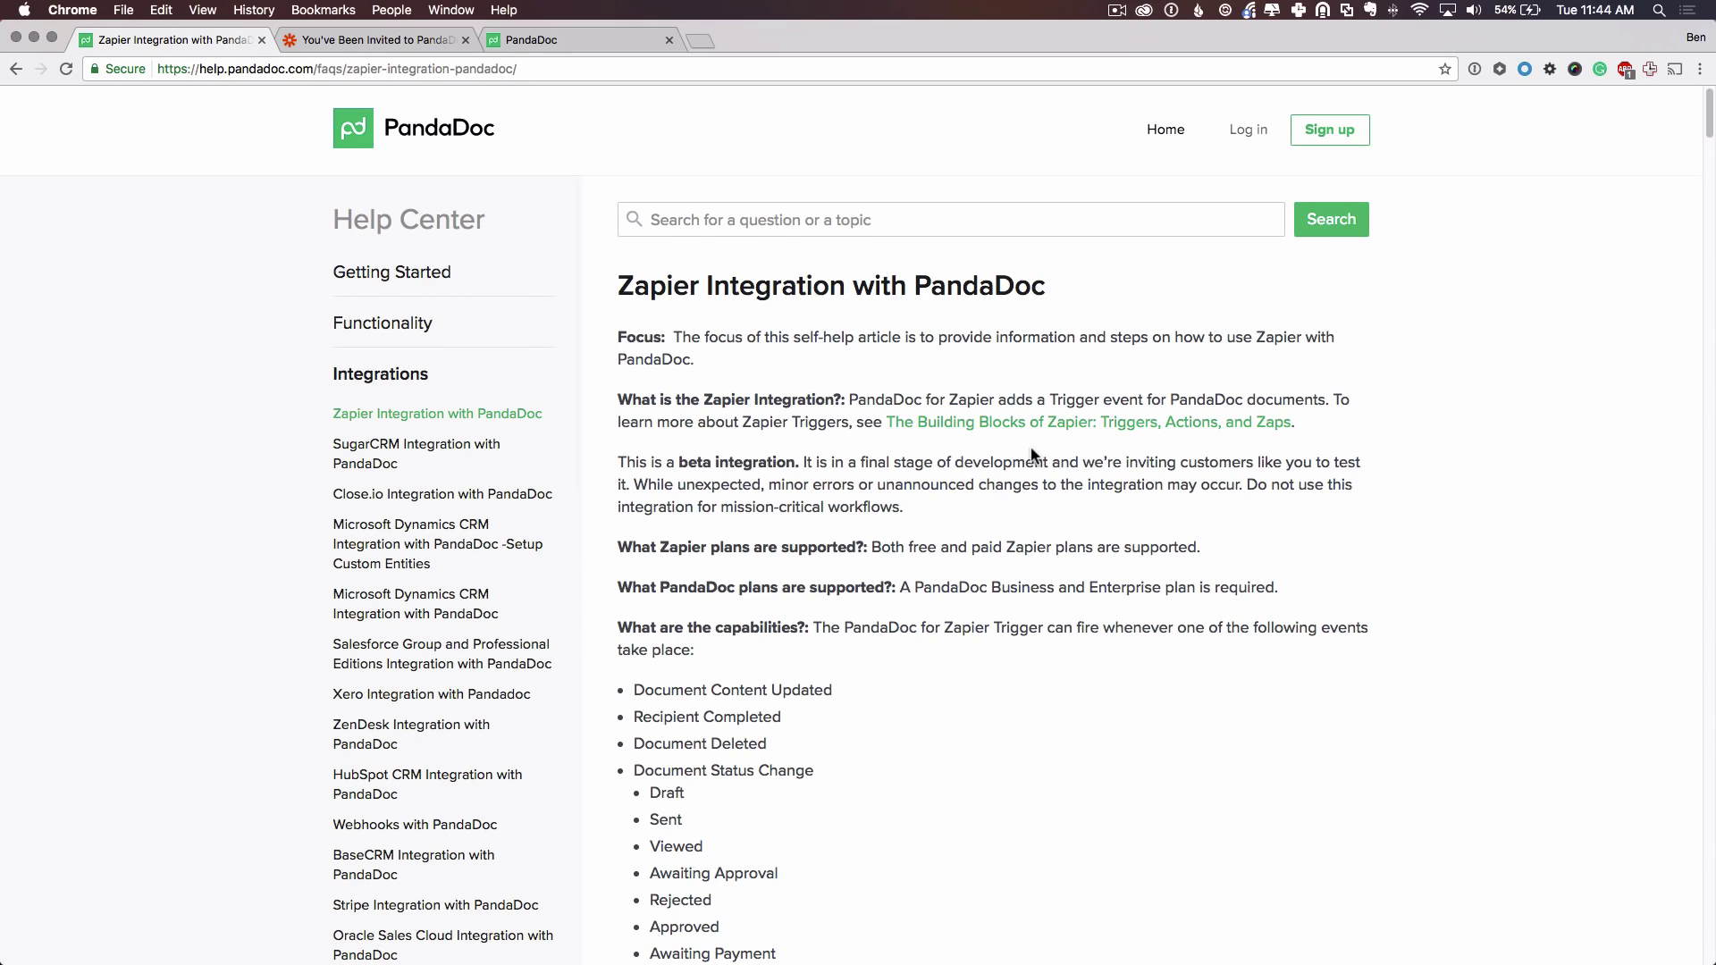
Review the help article's PandaDoc trigger events and its Draft-to-Paid document statuses.
scroll(1032, 457, "down", 1)
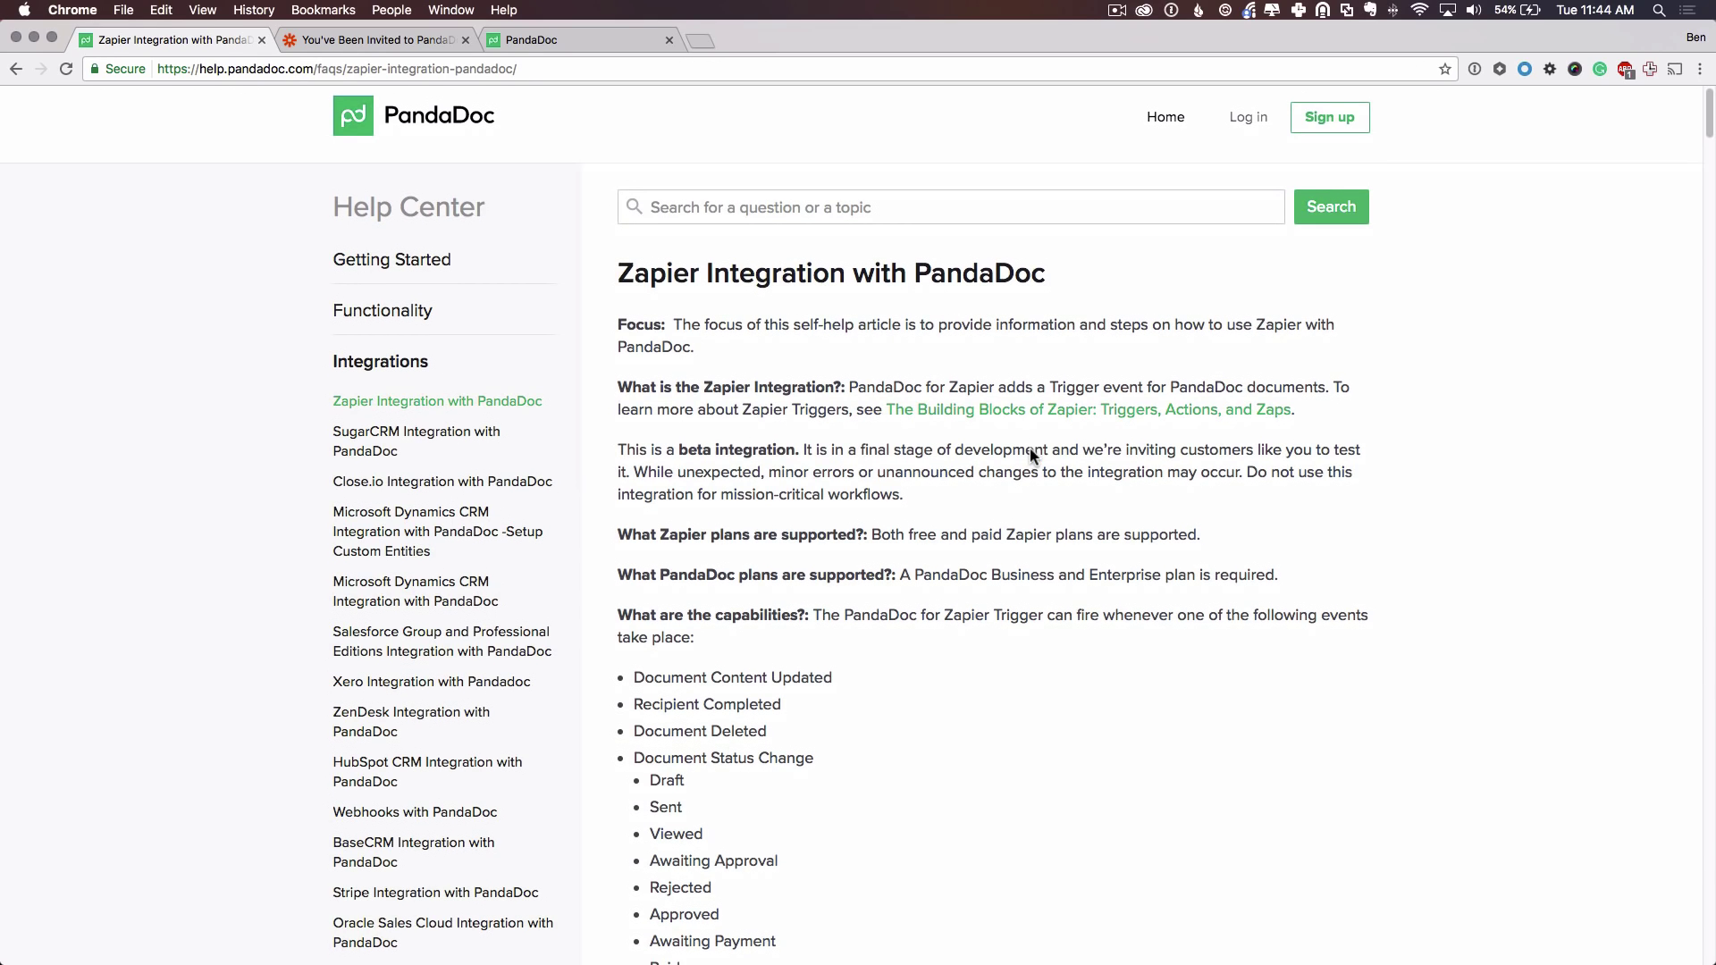
scroll(1029, 448, "down", 3)
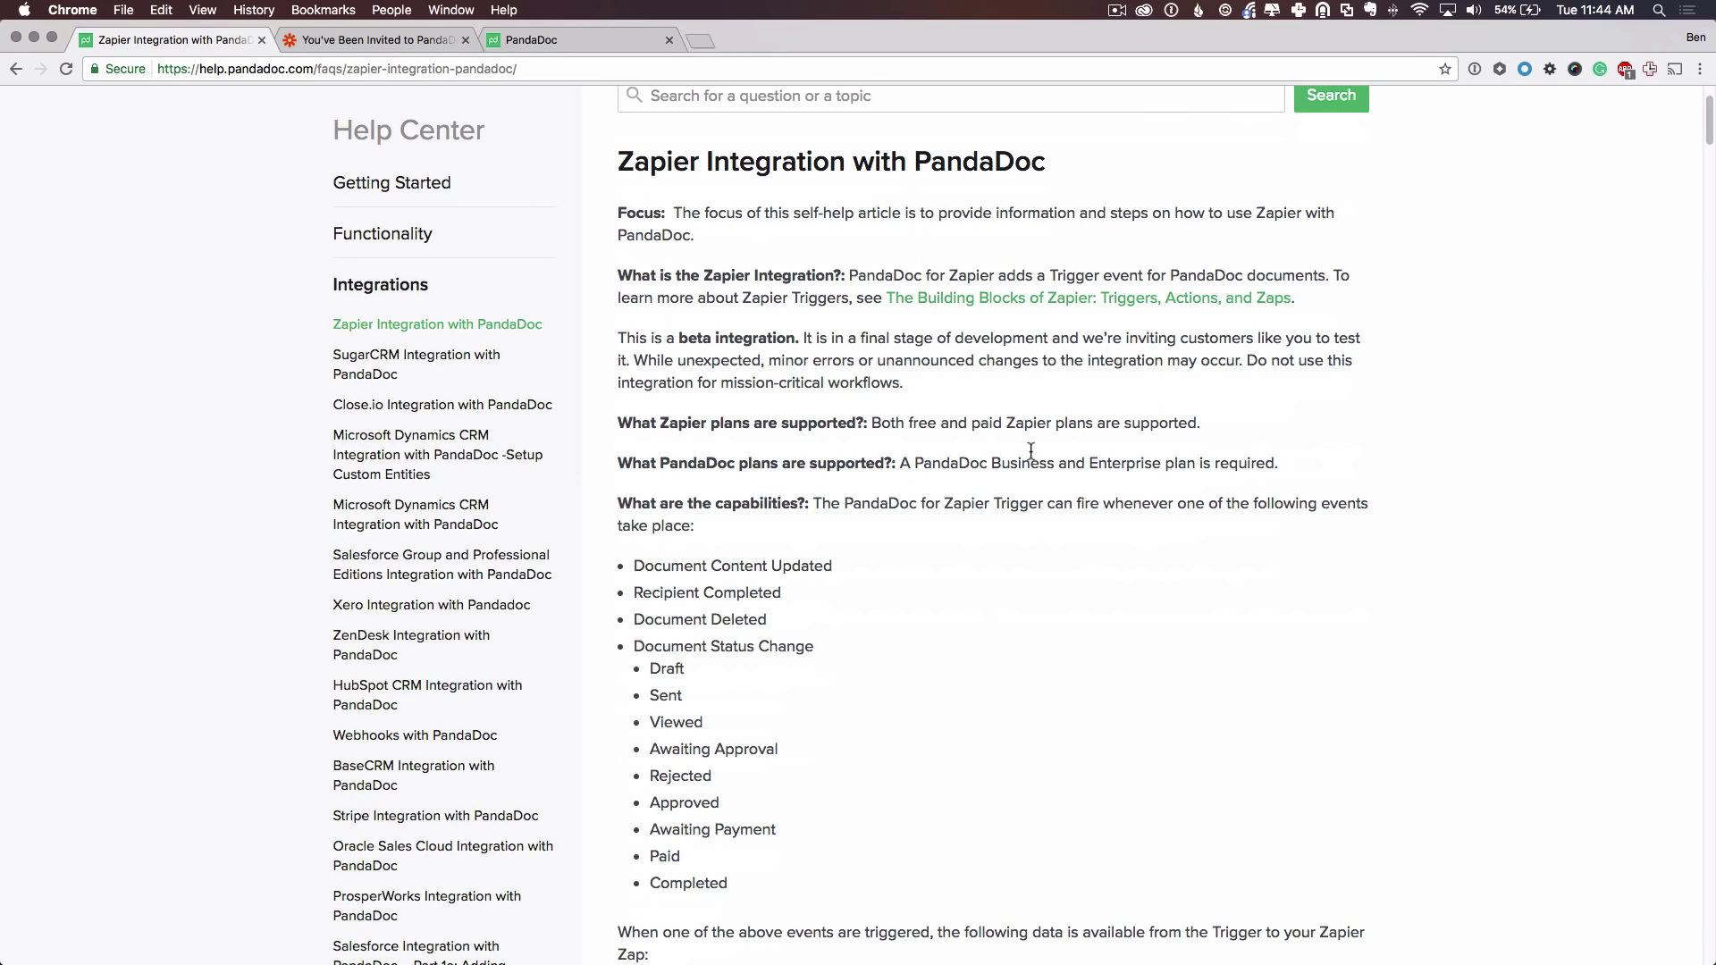
scroll(1031, 450, "down", 3)
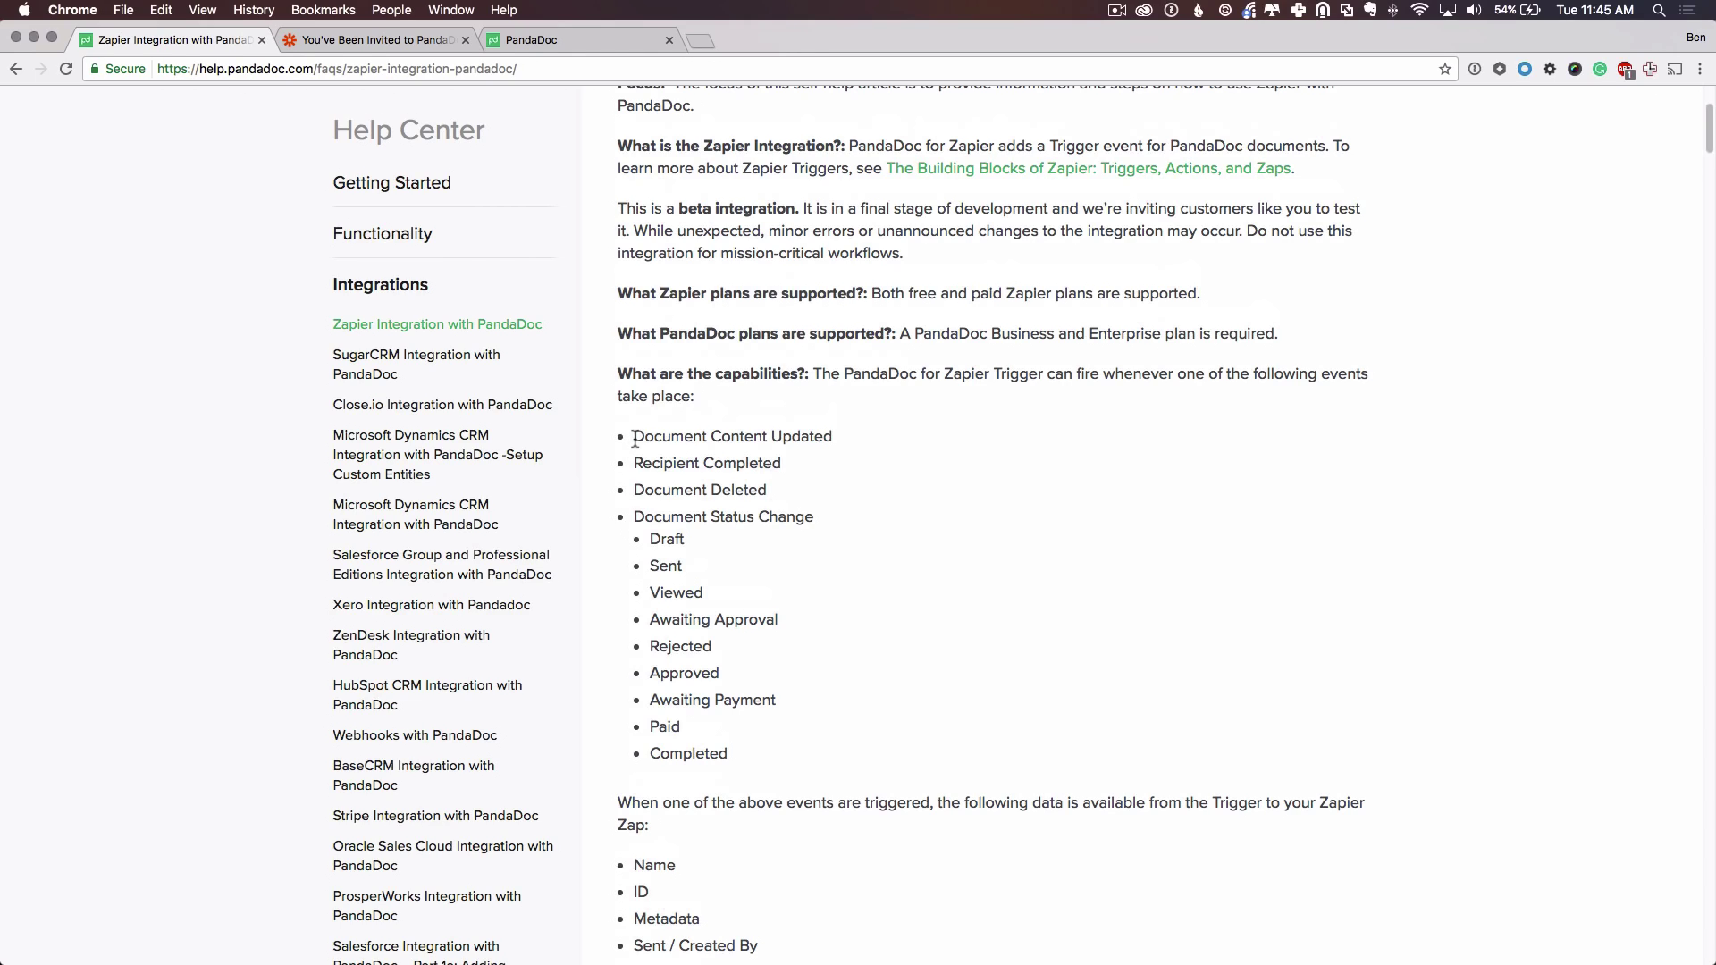
left_click_drag(631, 437, 813, 437)
left_click_drag(631, 463, 805, 470)
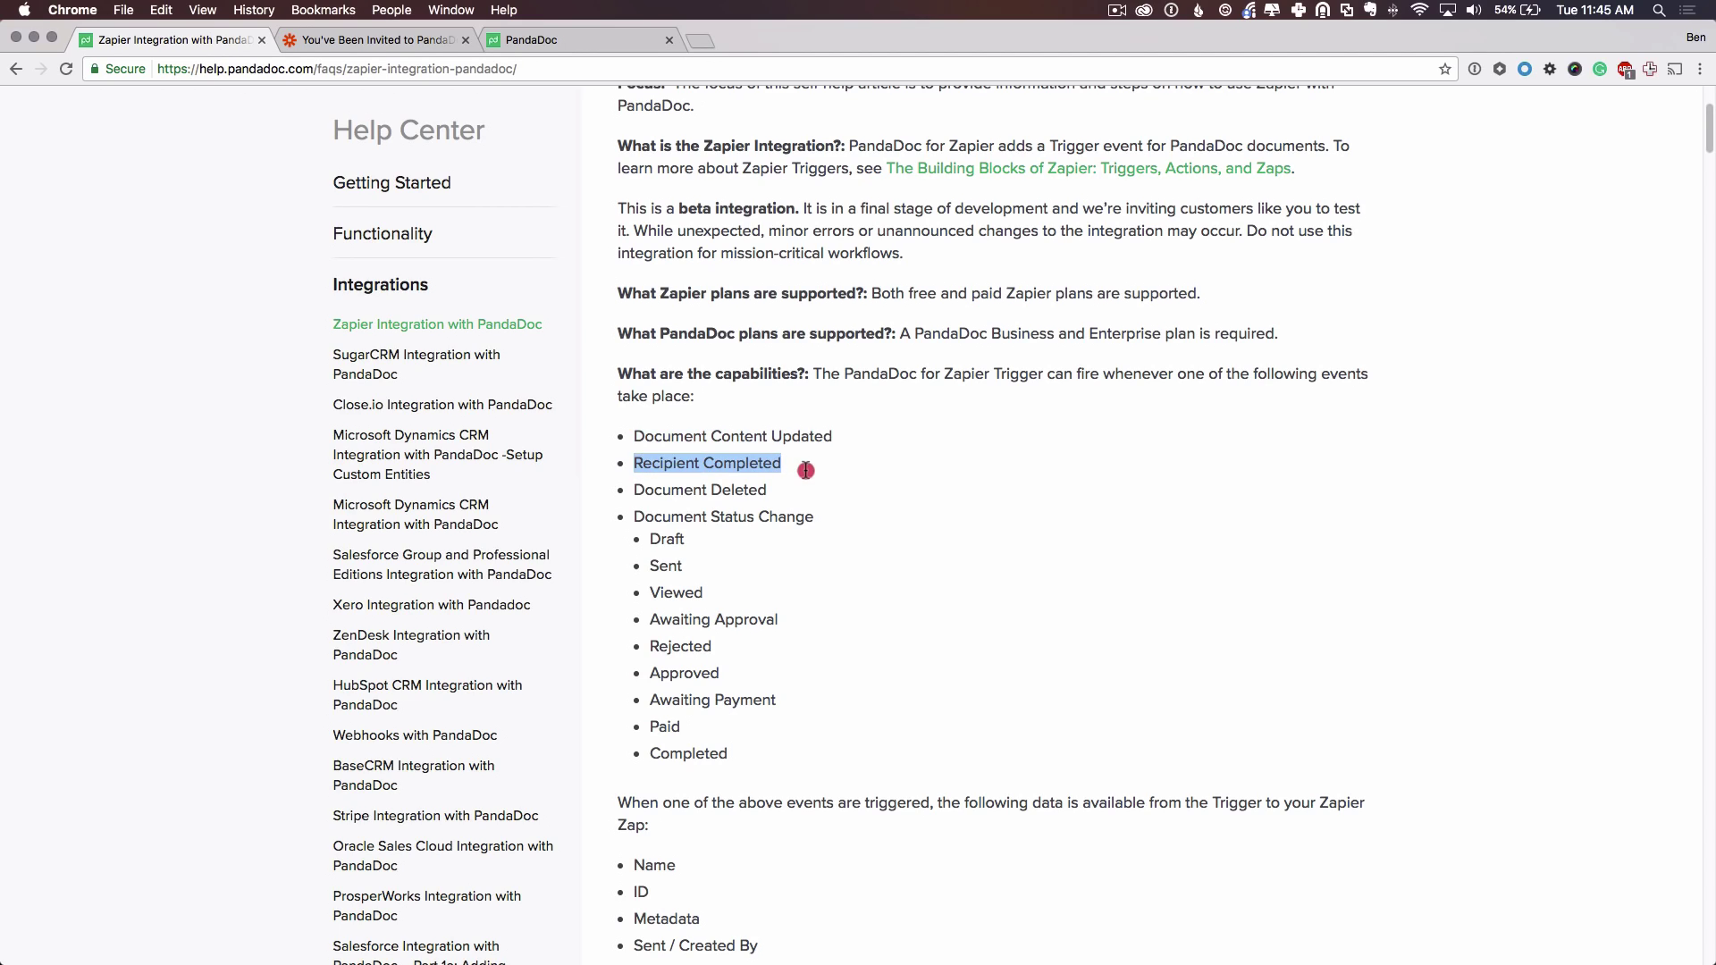
left_click(634, 491)
left_click_drag(633, 492, 791, 490)
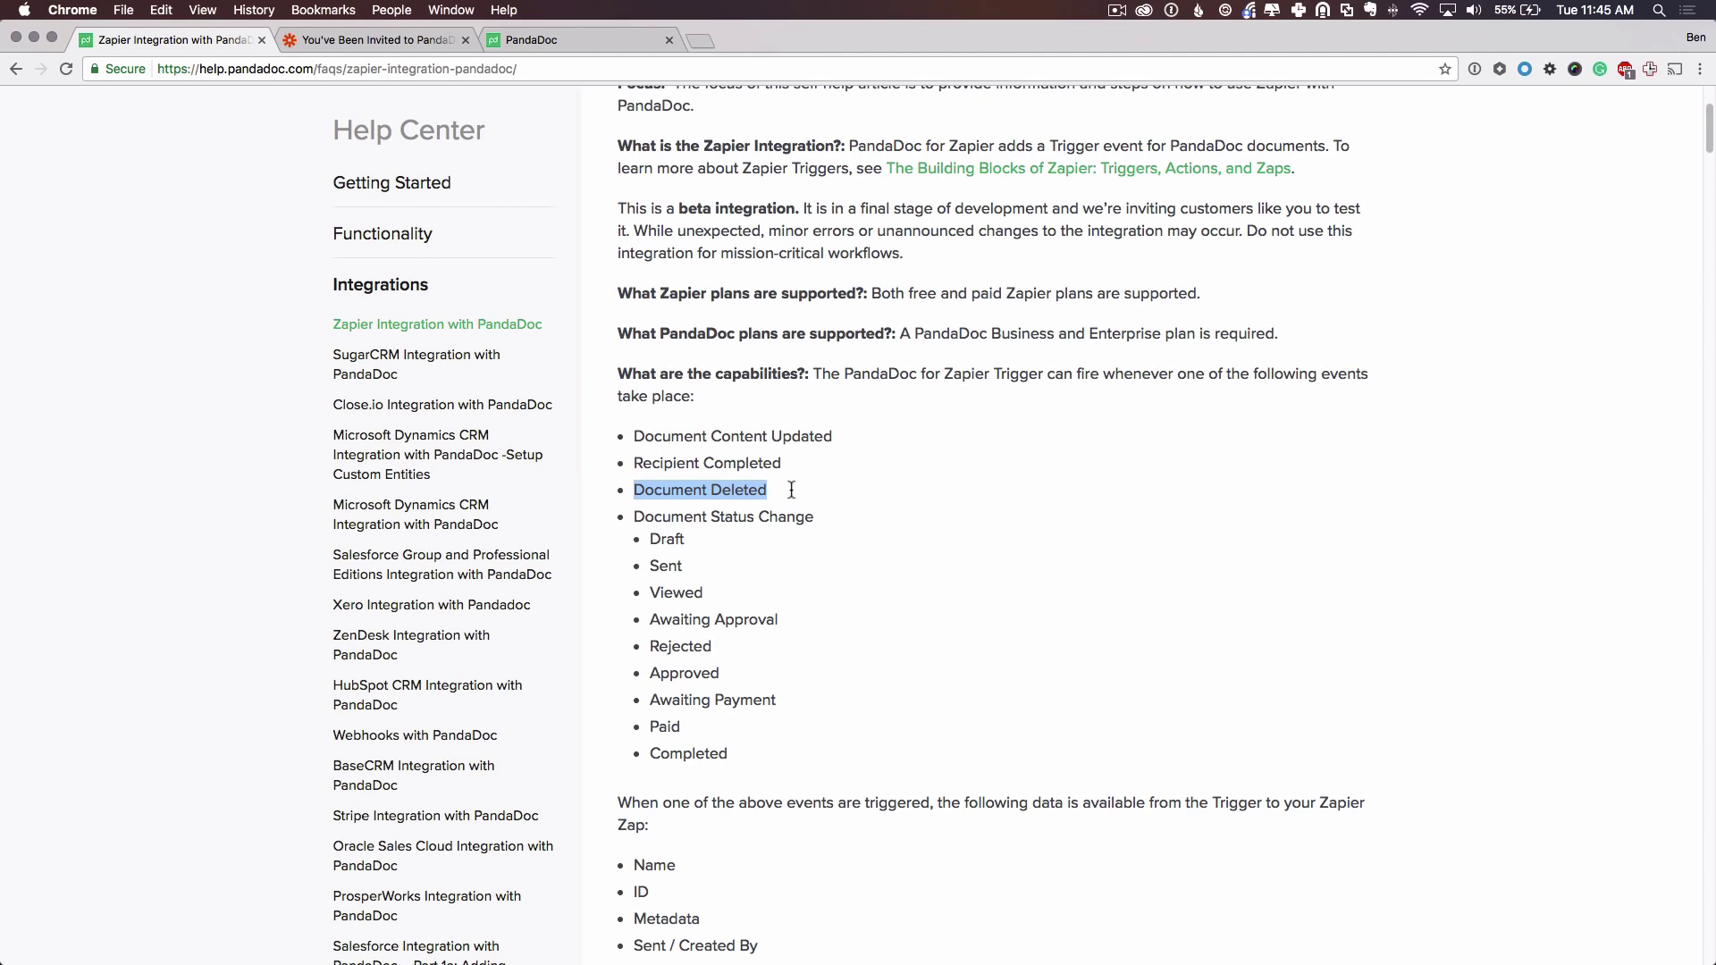
left_click(655, 517)
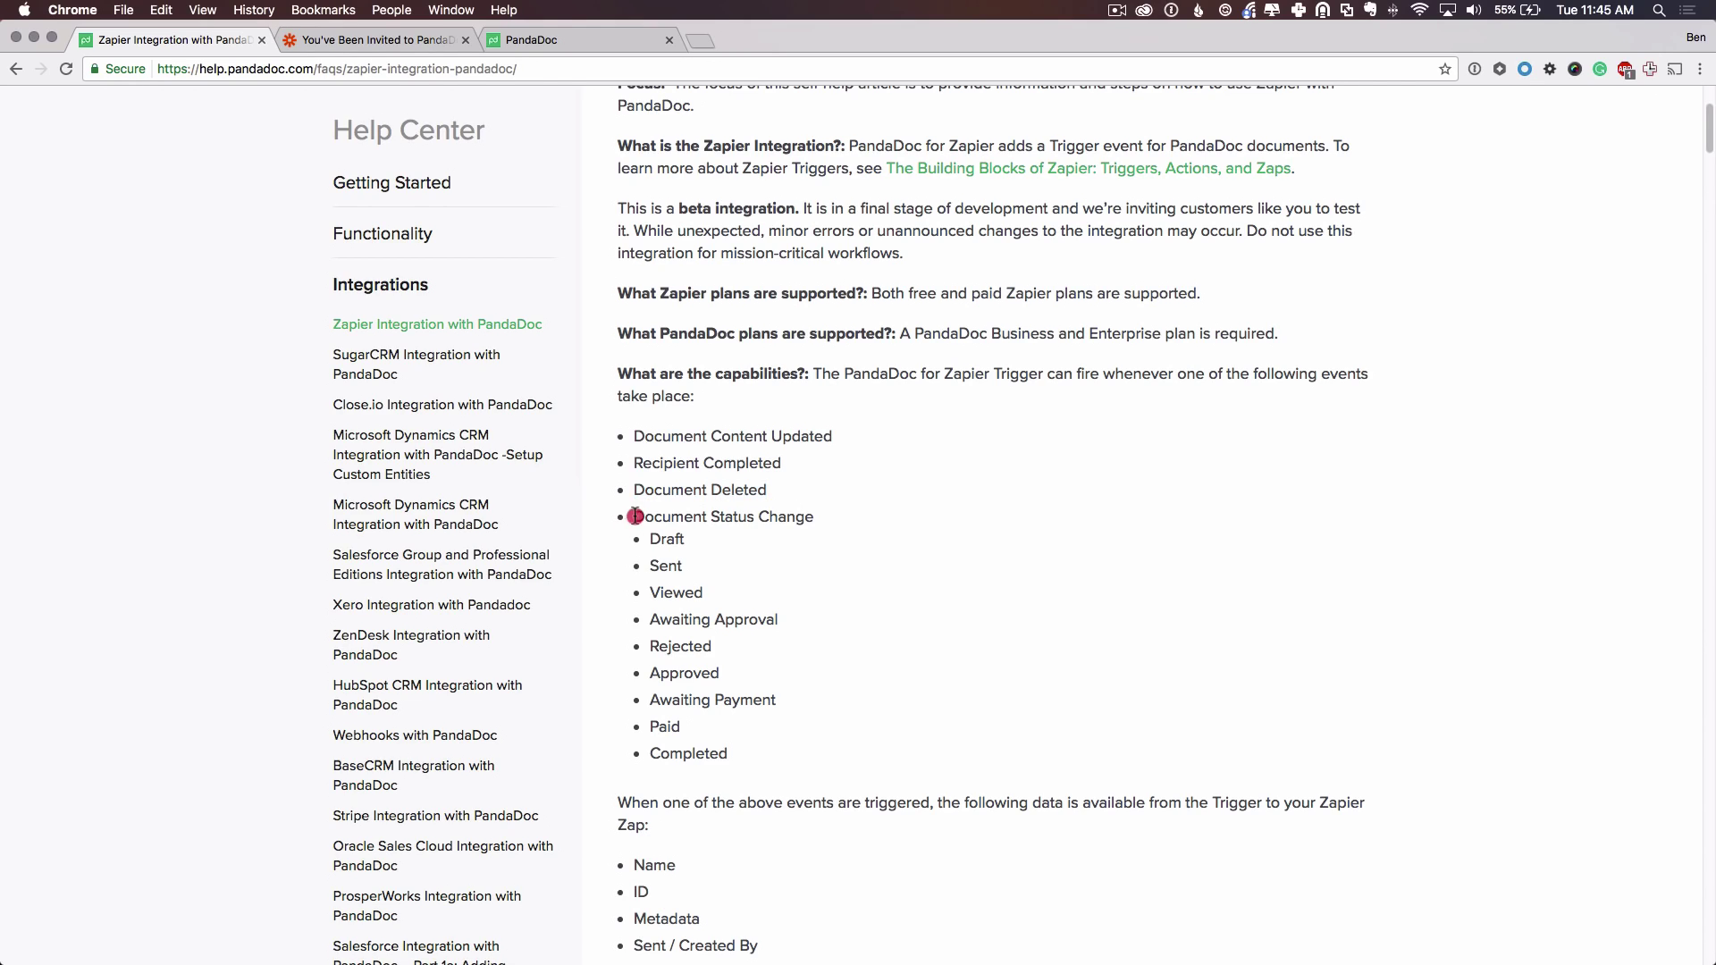
left_click_drag(655, 517, 850, 519)
left_click(849, 521)
left_click_drag(649, 544, 815, 736)
left_click(817, 713)
Look over the trigger data fields listed in the article, down to Products.
scroll(762, 602, "down", 6)
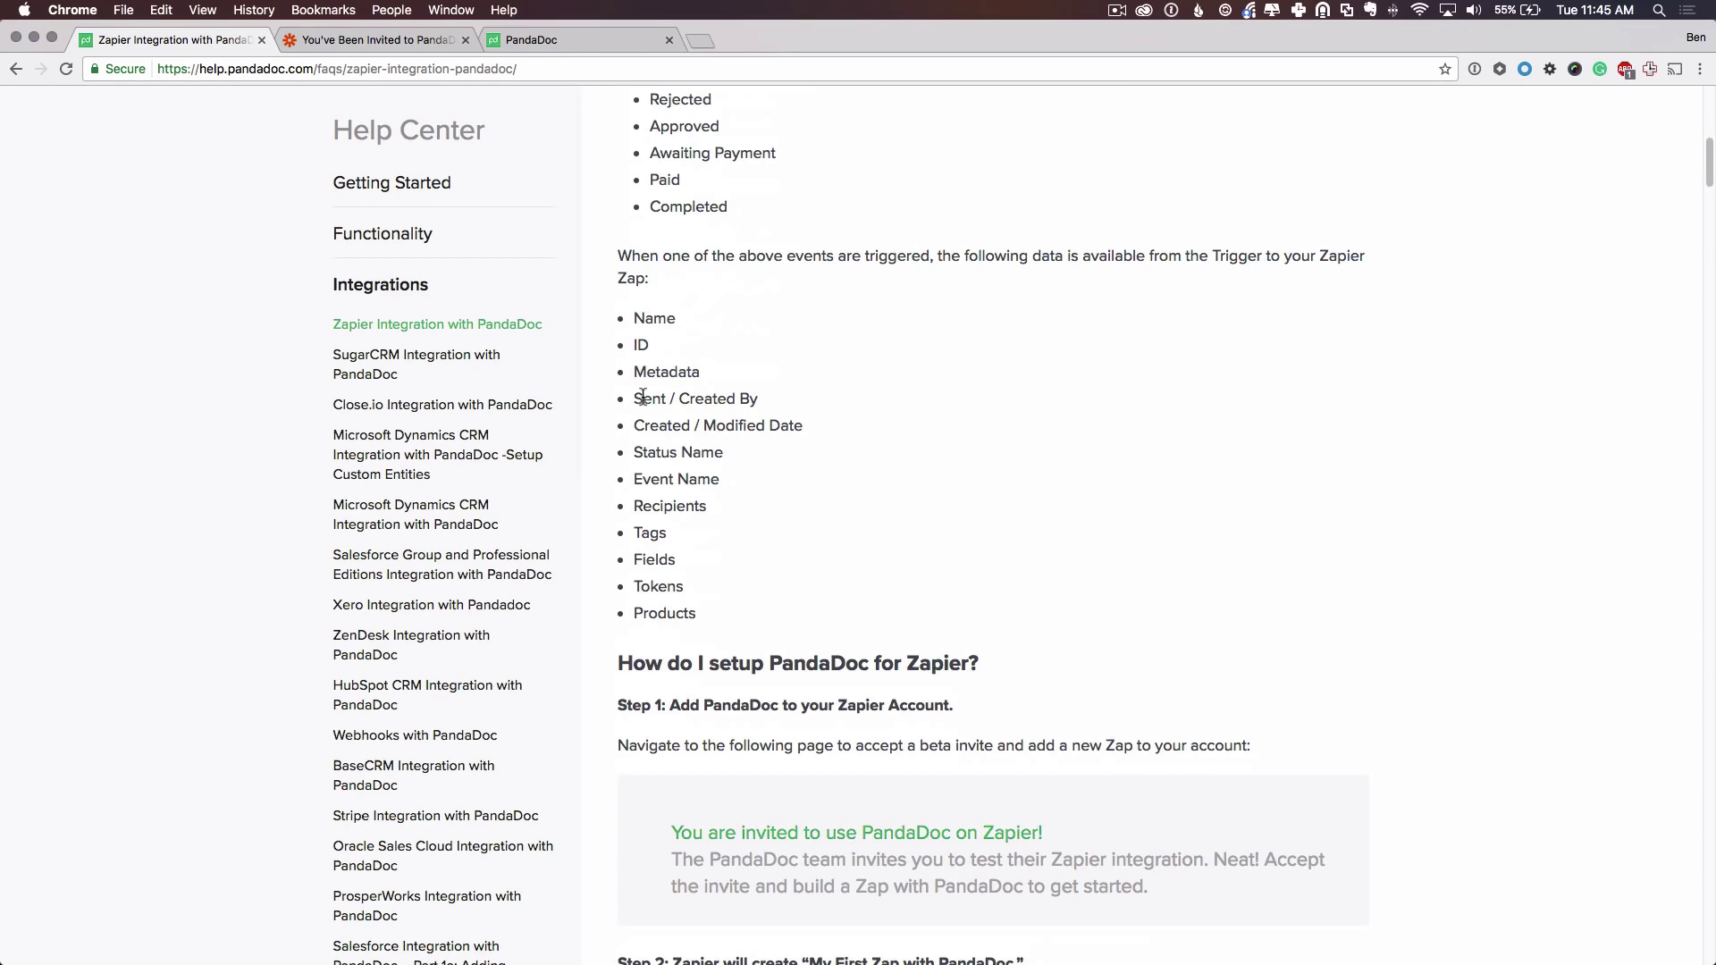
left_click_drag(644, 397, 738, 617)
left_click(737, 613)
scroll(730, 563, "down", 5)
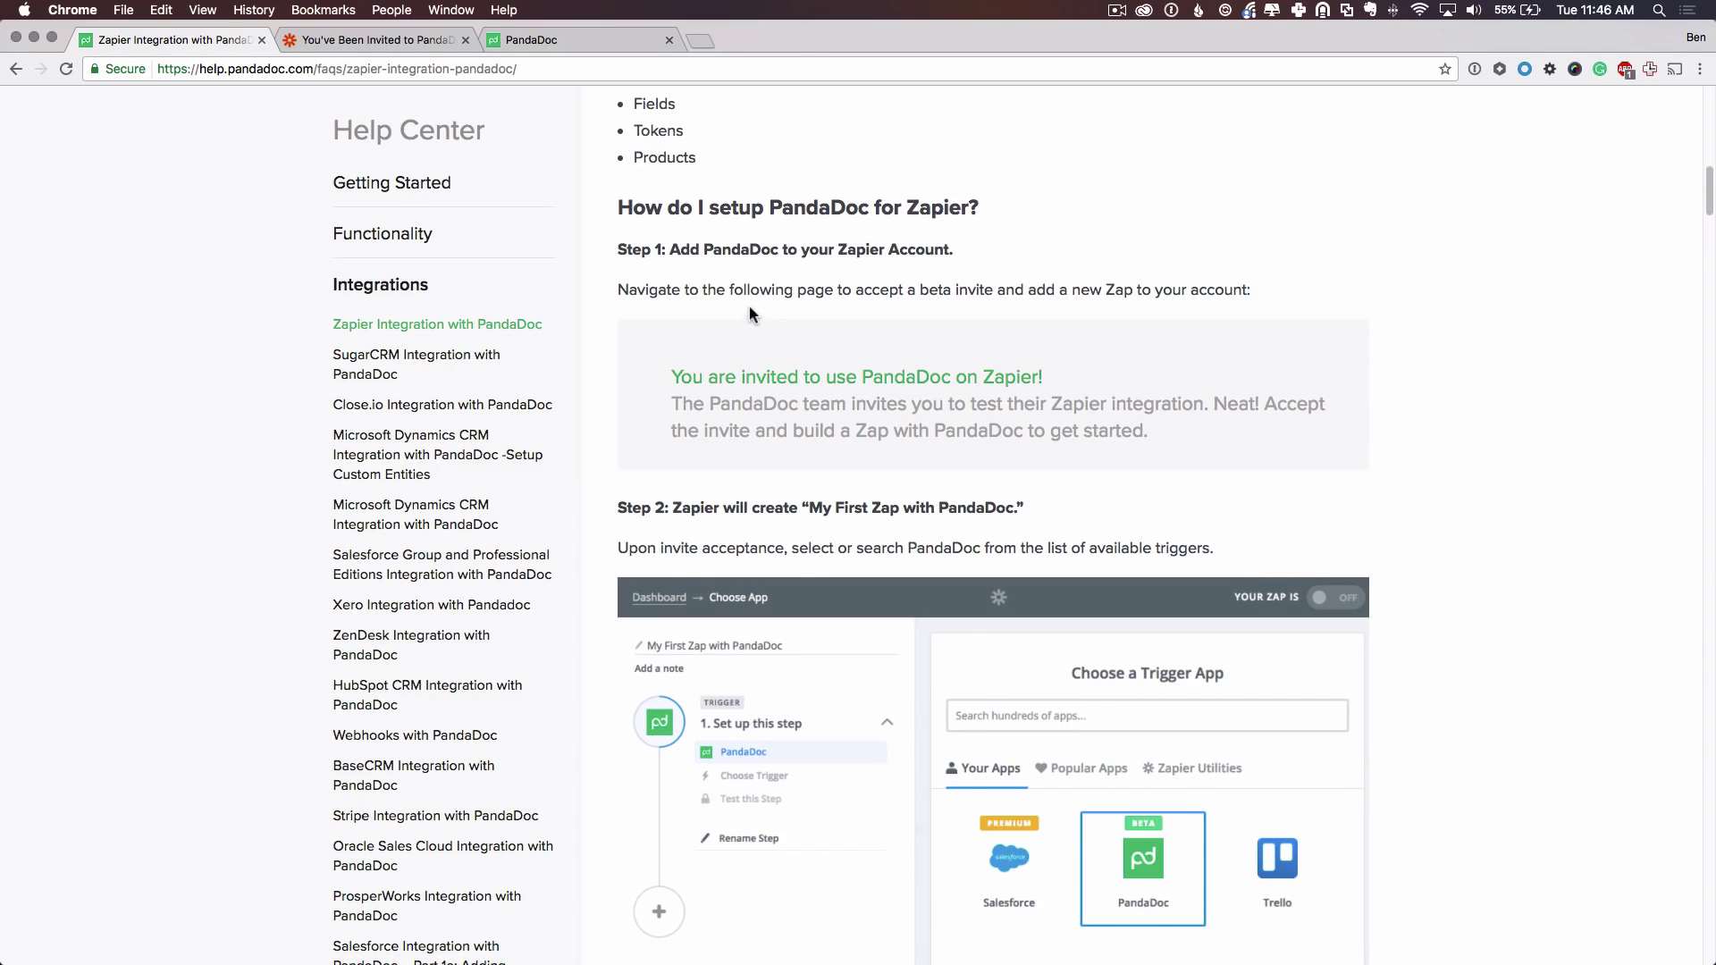
Accept the PandaDoc invitation in Zapier as the already signed-in user.
left_click(387, 38)
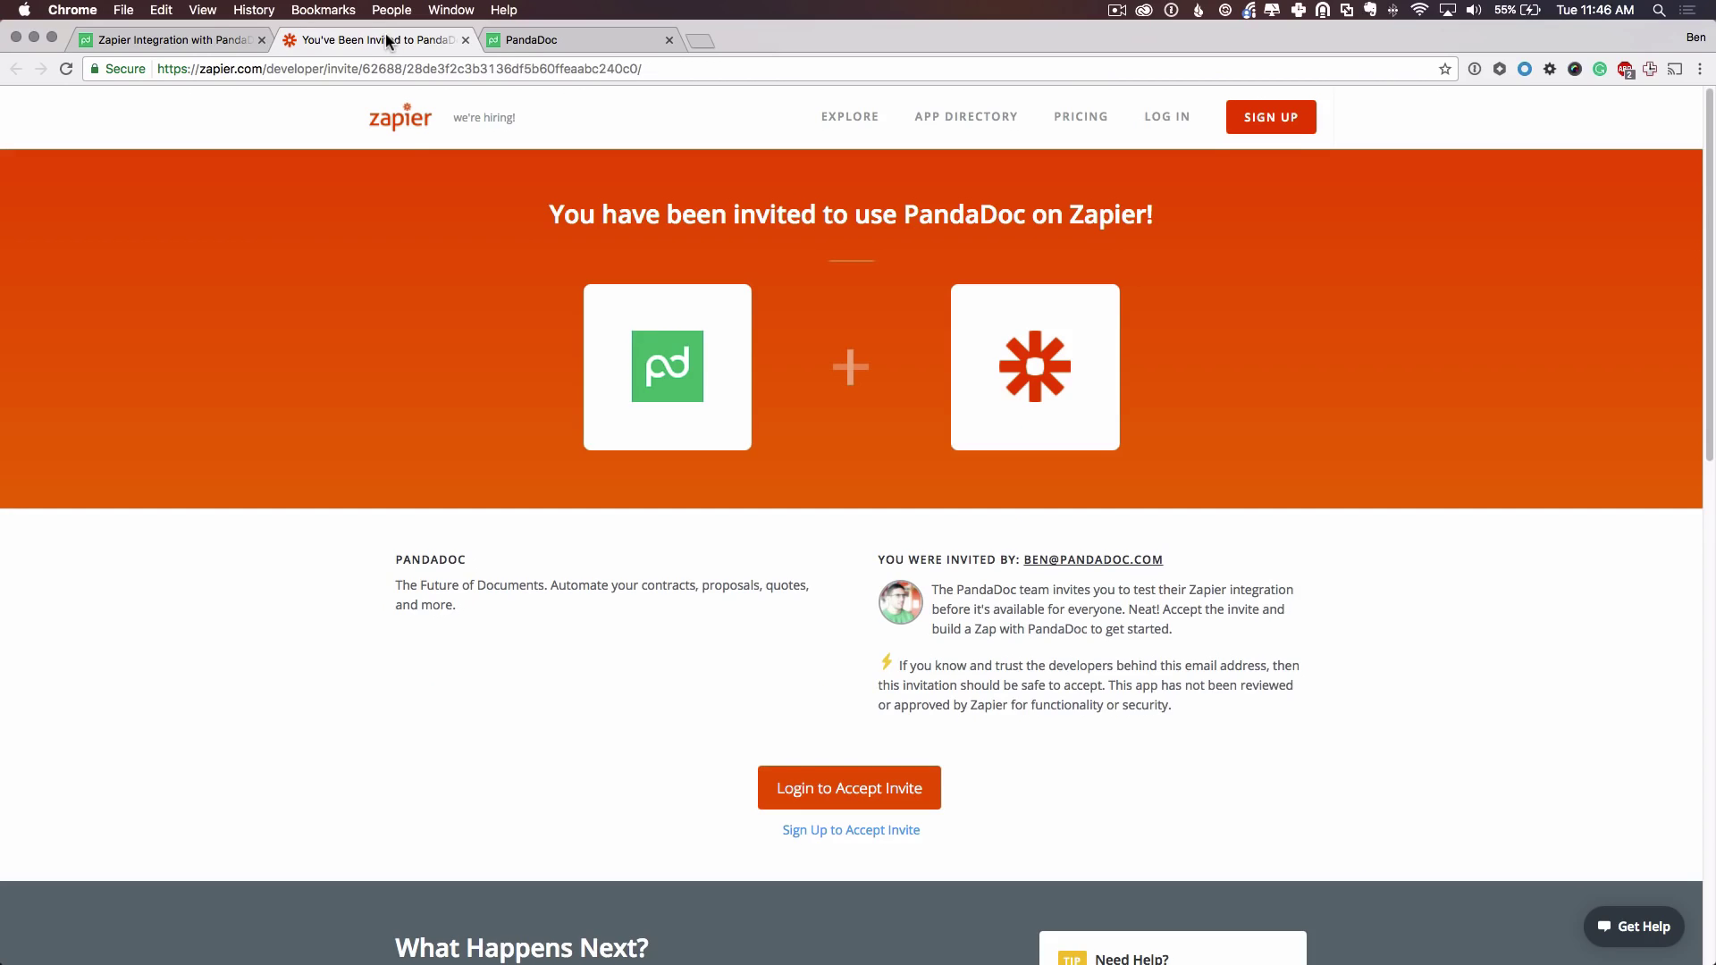
left_click(815, 798)
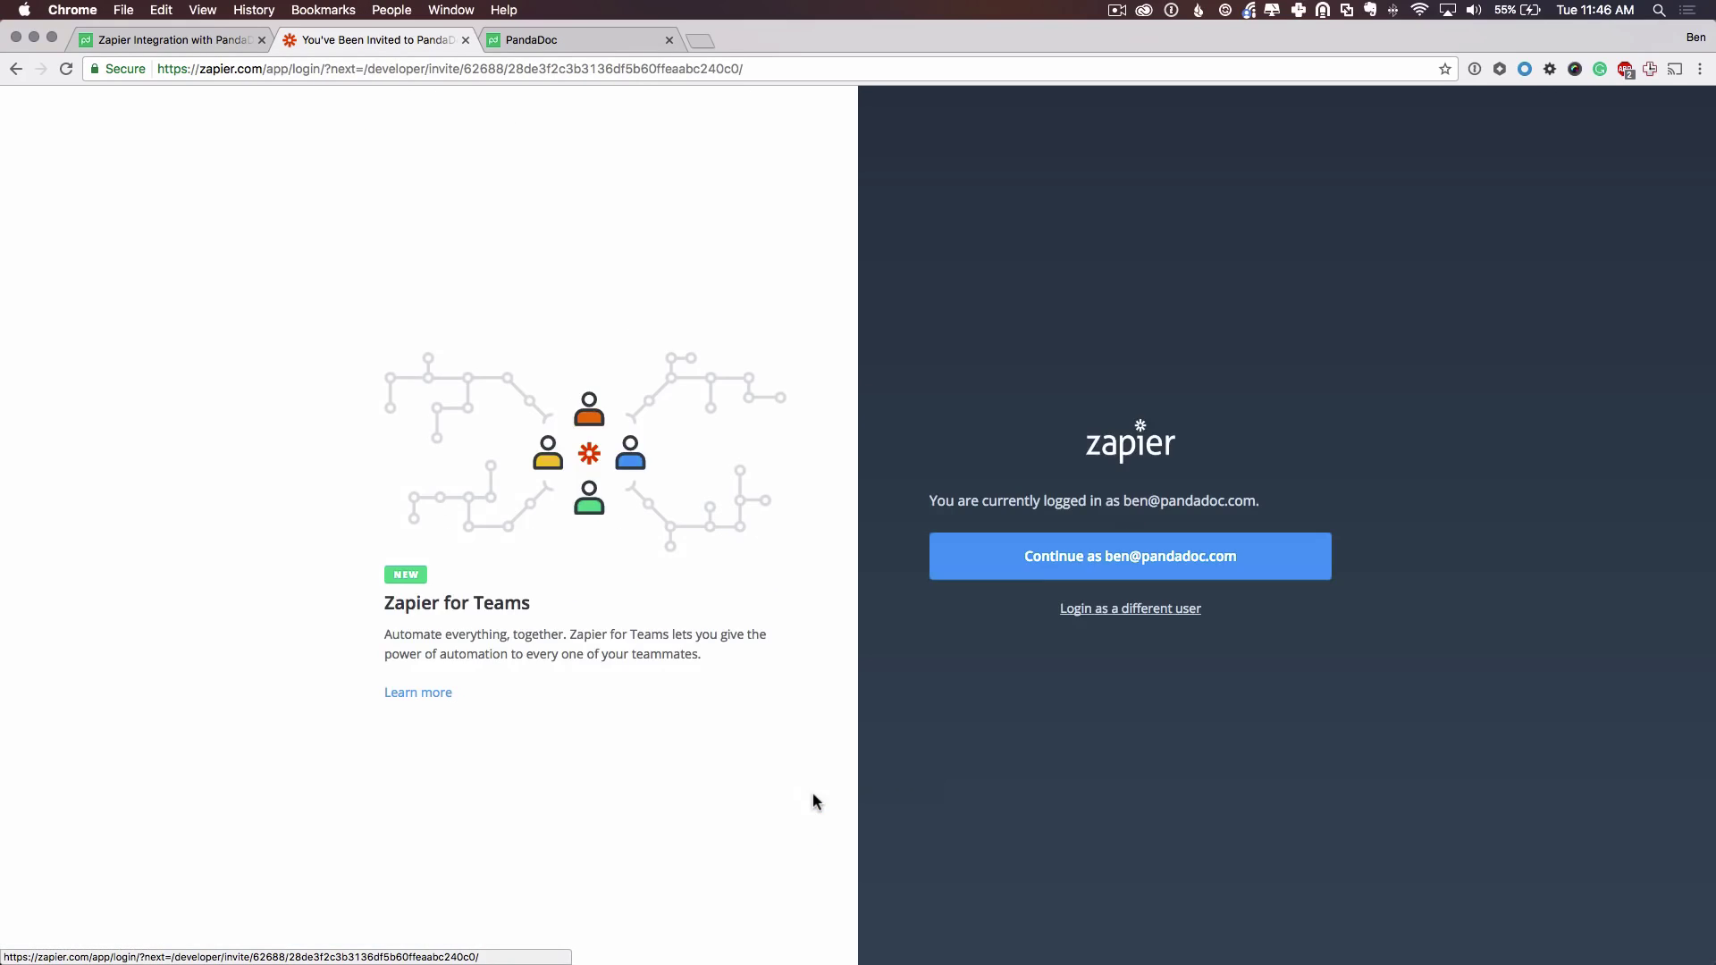
left_click(1184, 563)
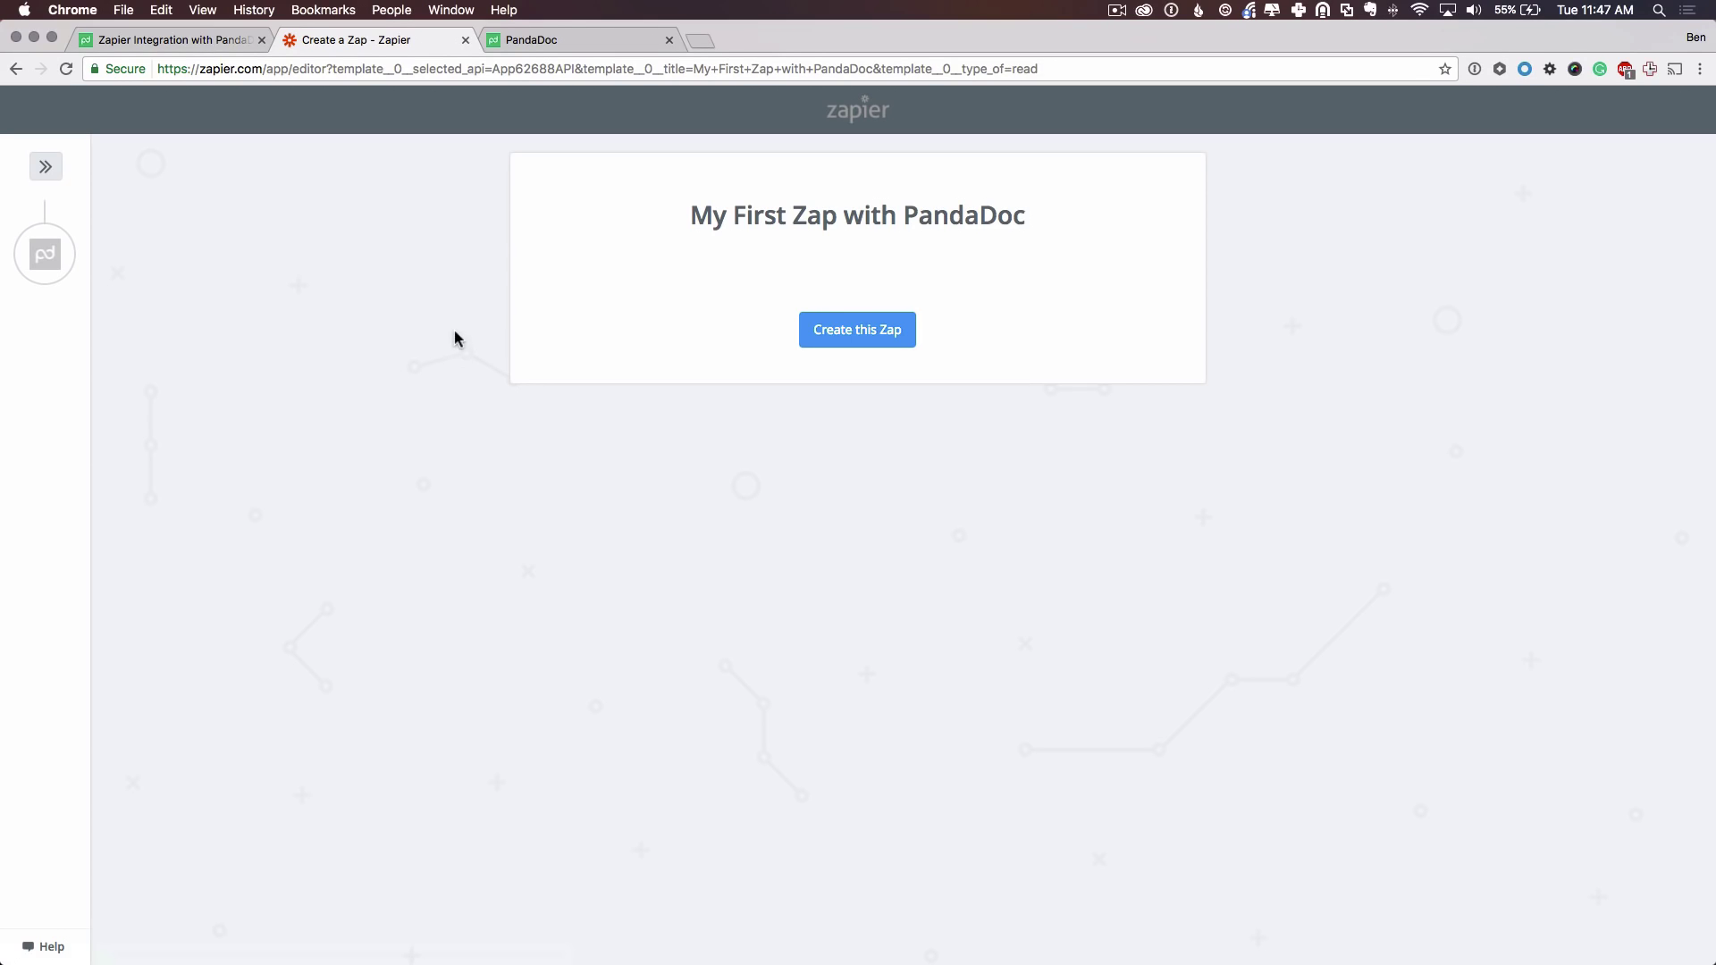
Create the My First Zap with PandaDoc Zap and save New Document Event as its trigger.
left_click(885, 347)
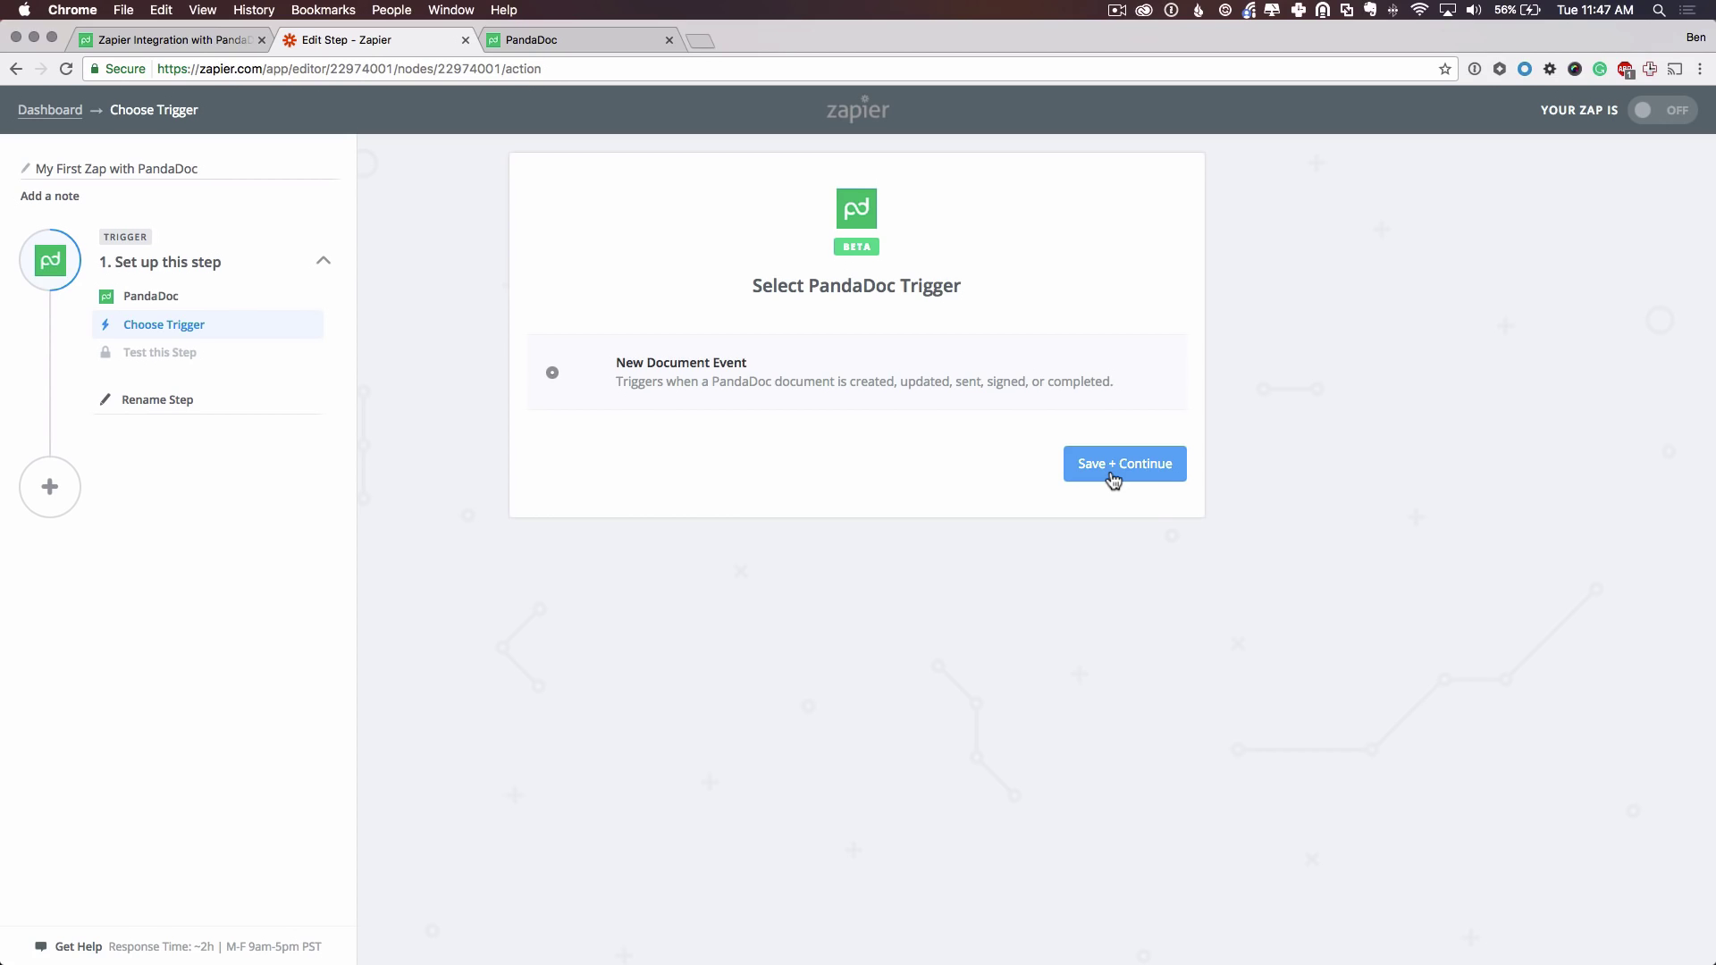
left_click(1113, 478)
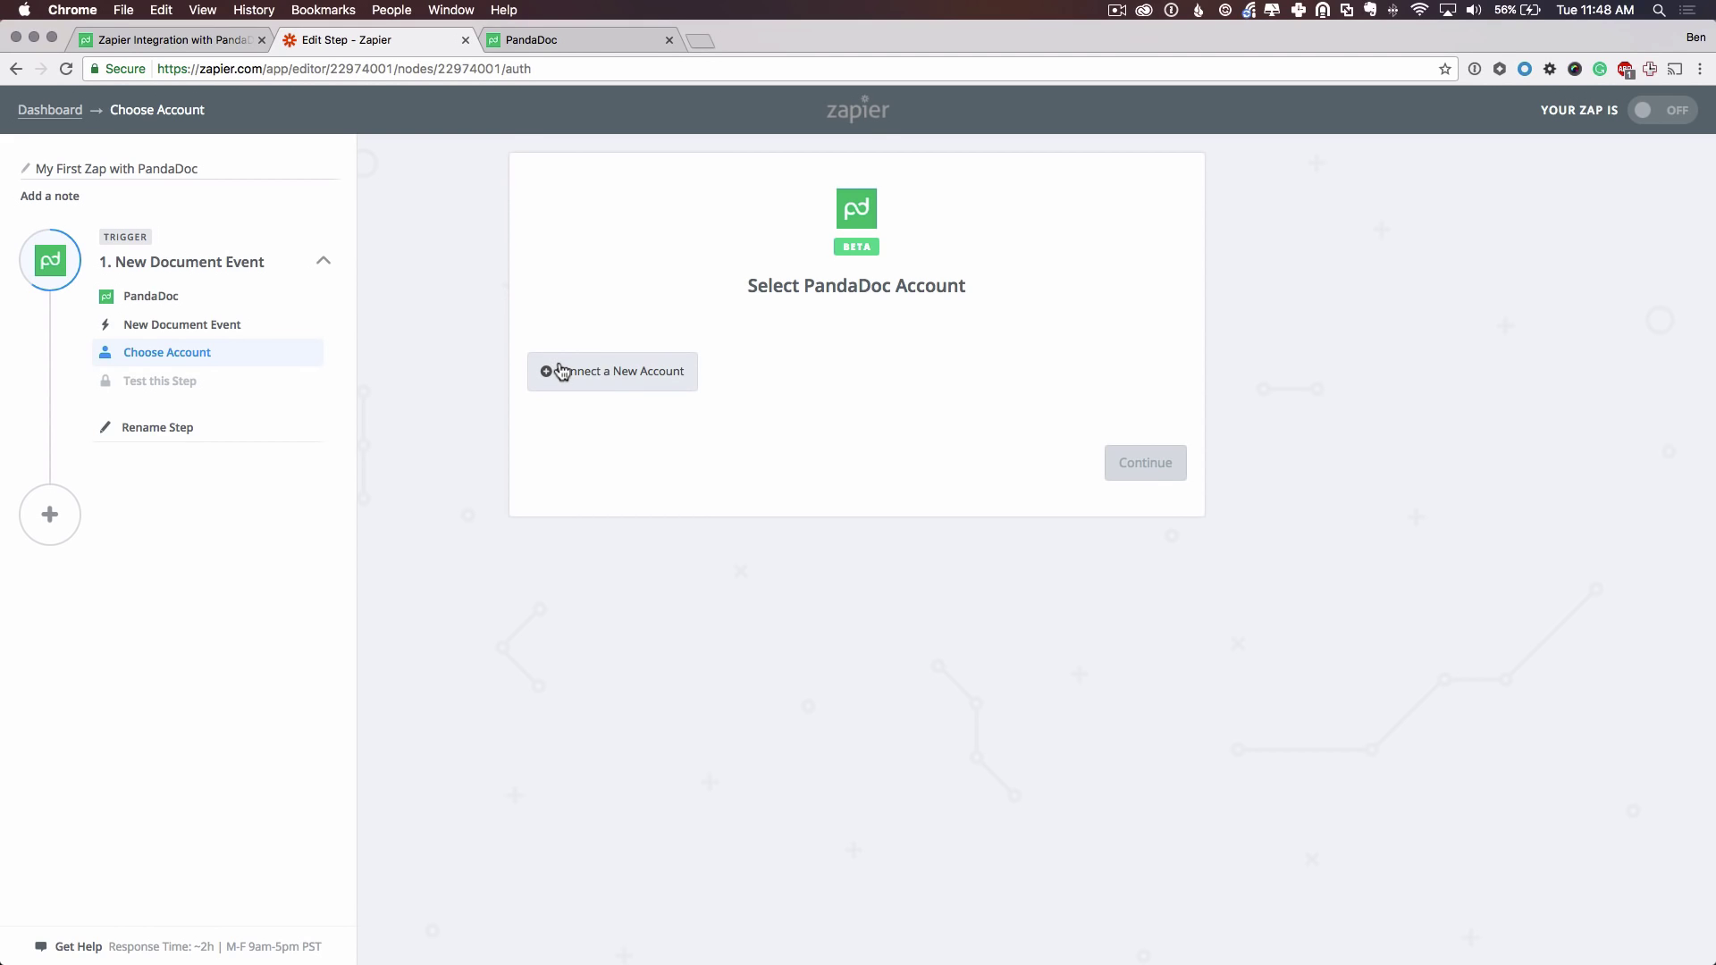
Authorize and connect PandaDoc Account #1, then save it as the trigger's account.
left_click(613, 382)
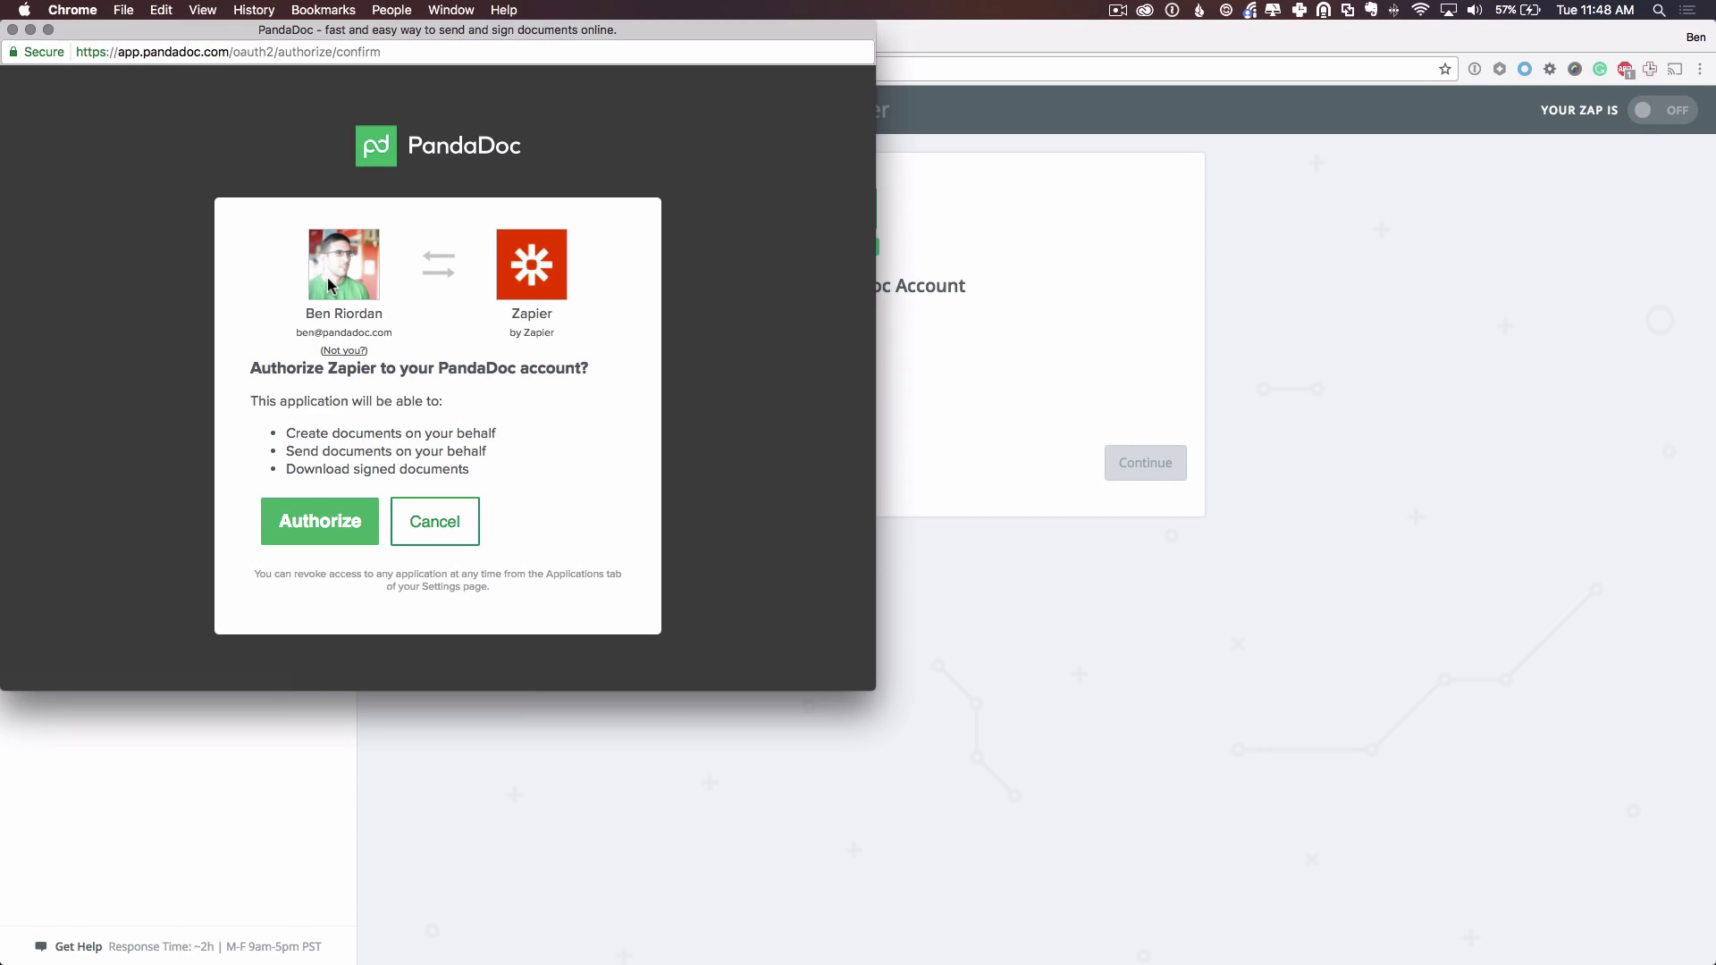
left_click(314, 517)
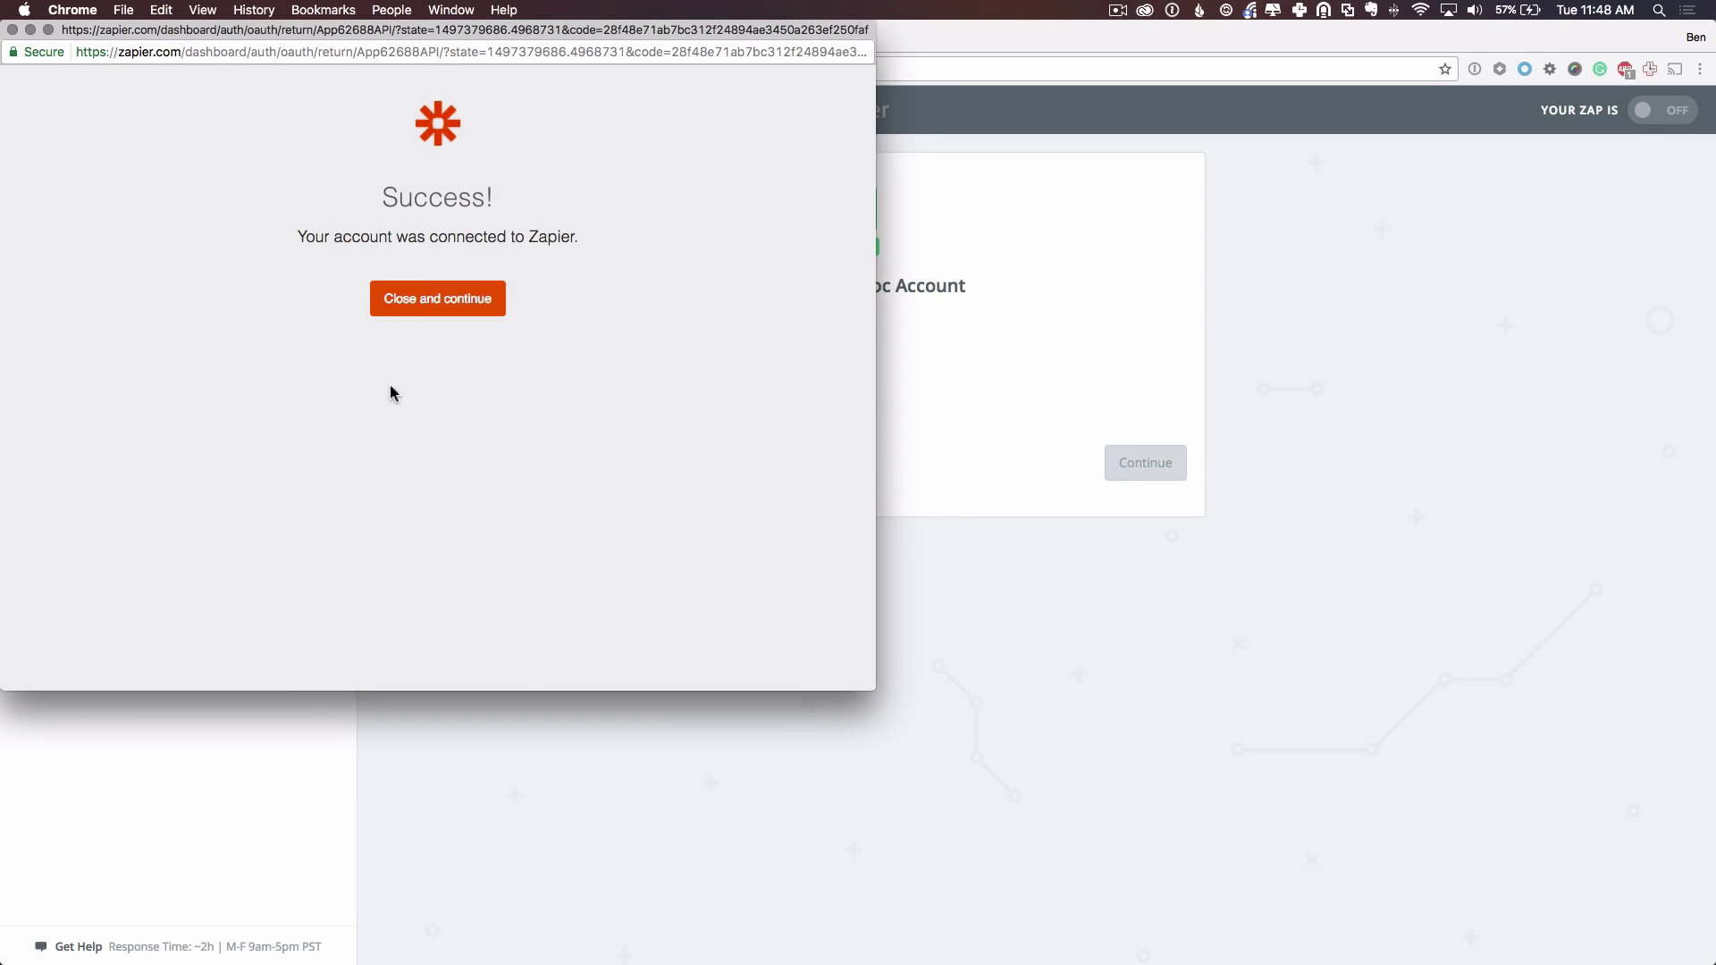
left_click(413, 304)
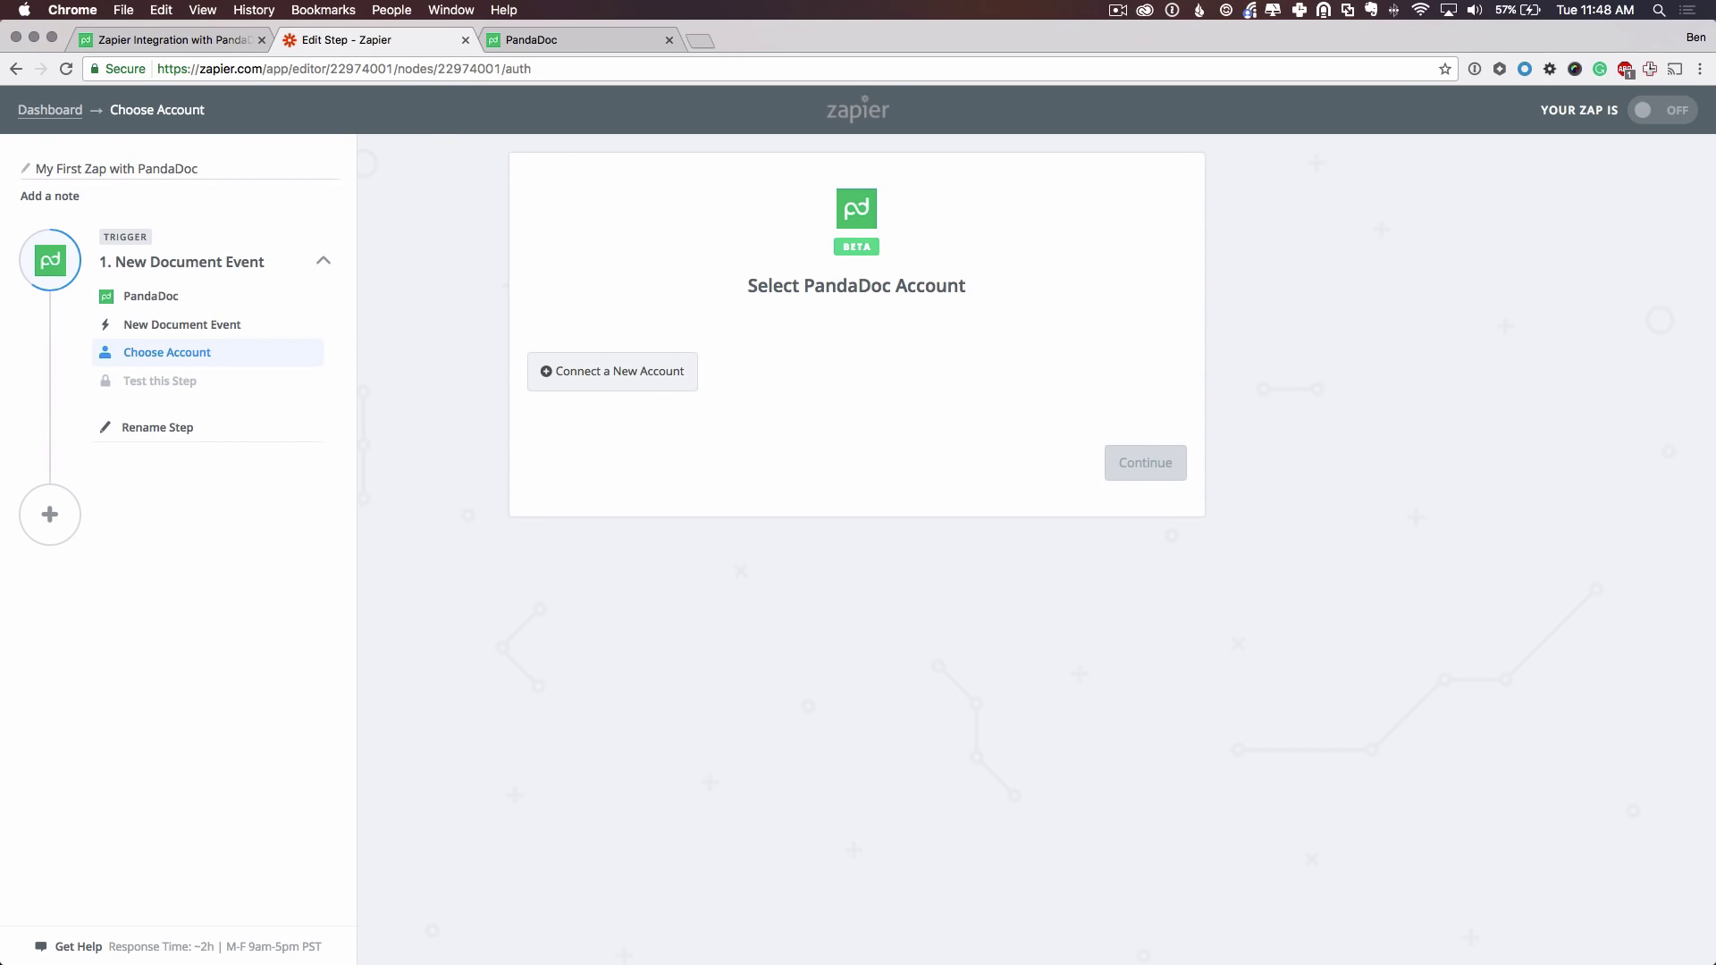
left_click(66, 69)
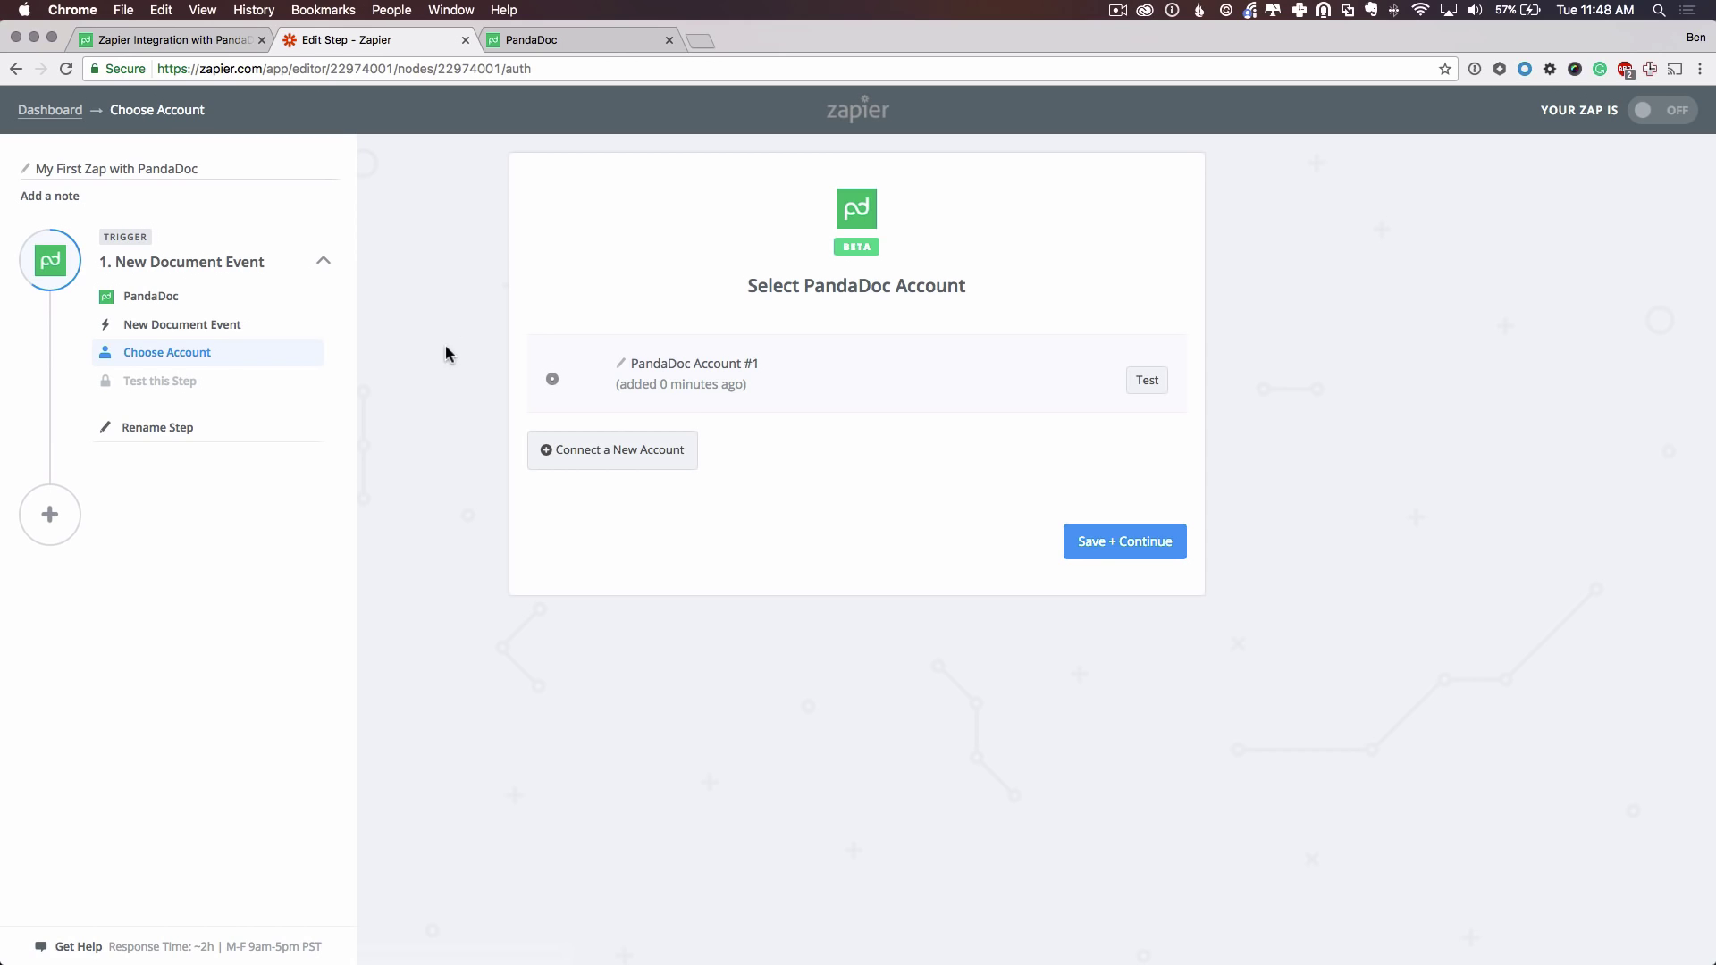
left_click(1085, 547)
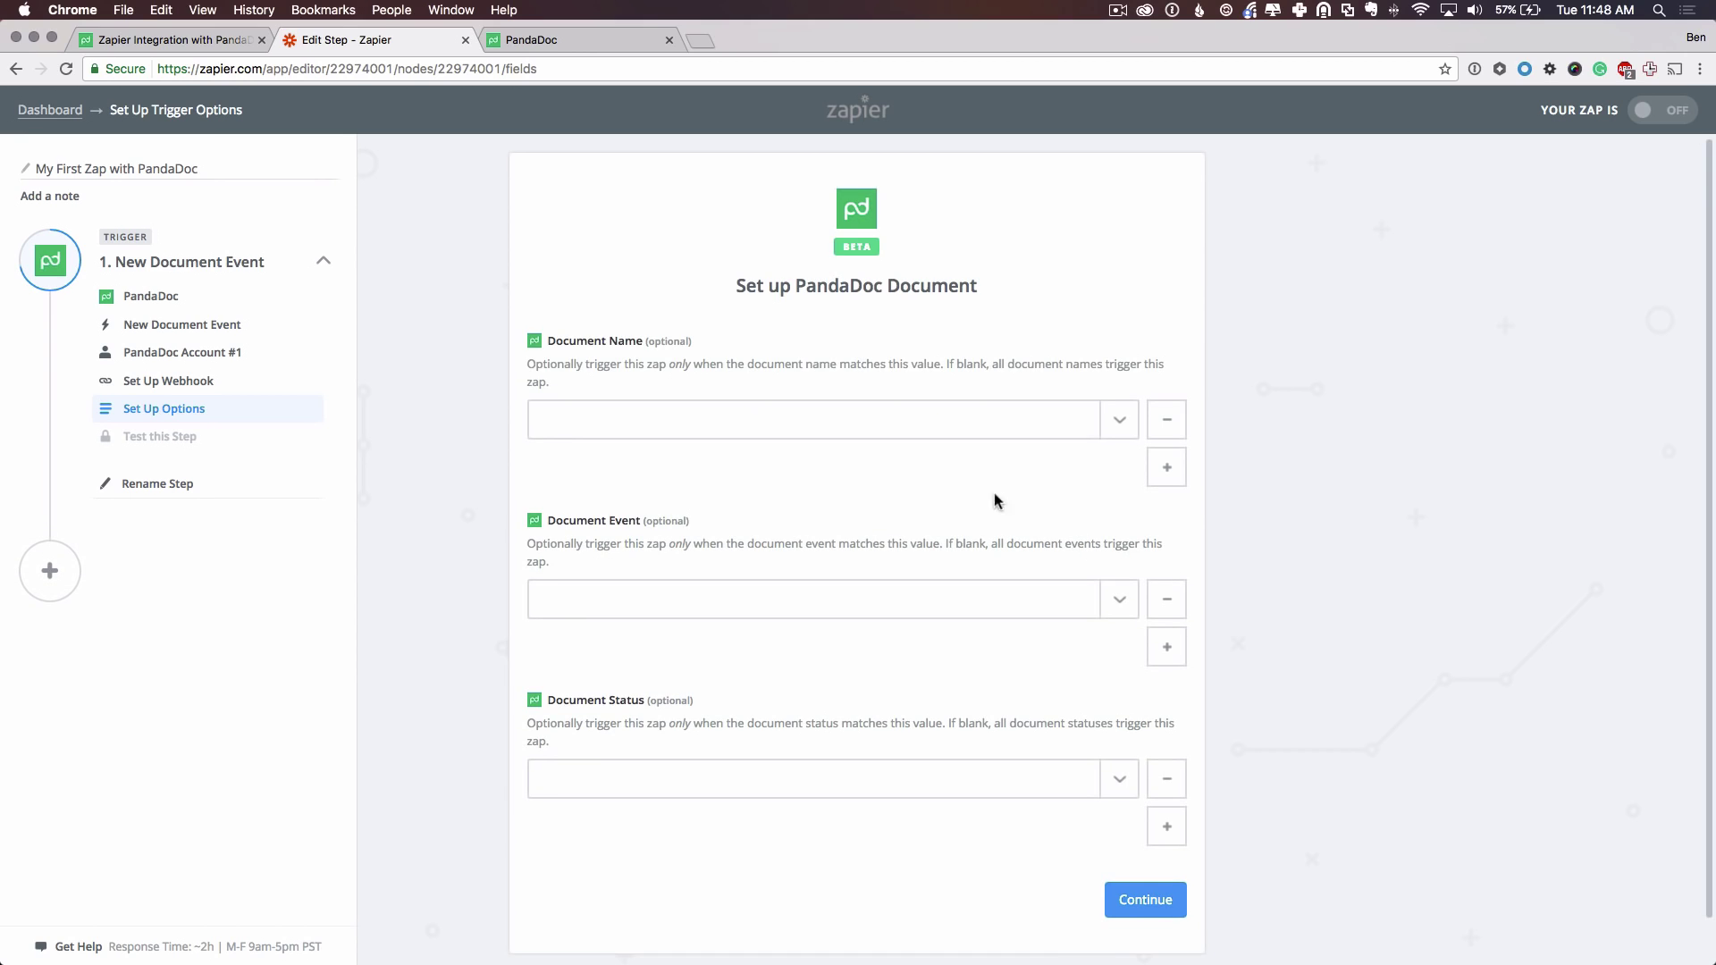
In the PandaDoc help article, skim the setup introduction through the Step 4 heading.
left_click(189, 41)
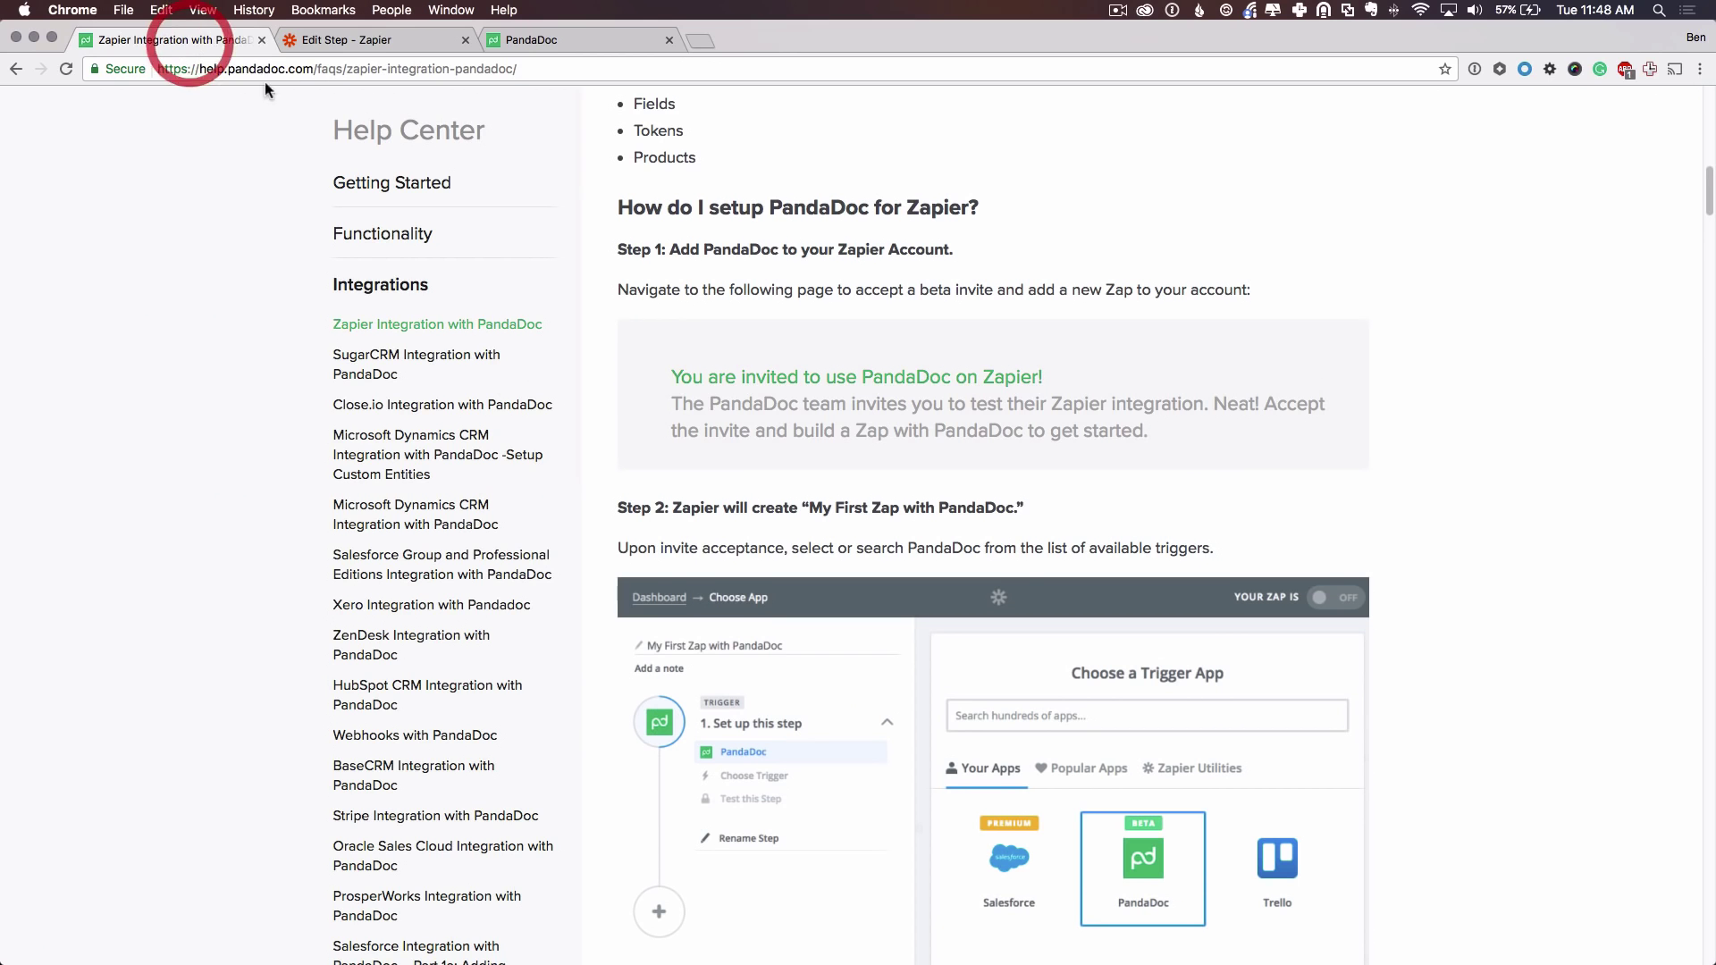
left_click_drag(623, 206, 1201, 462)
left_click(1021, 514)
scroll(776, 519, "down", 5)
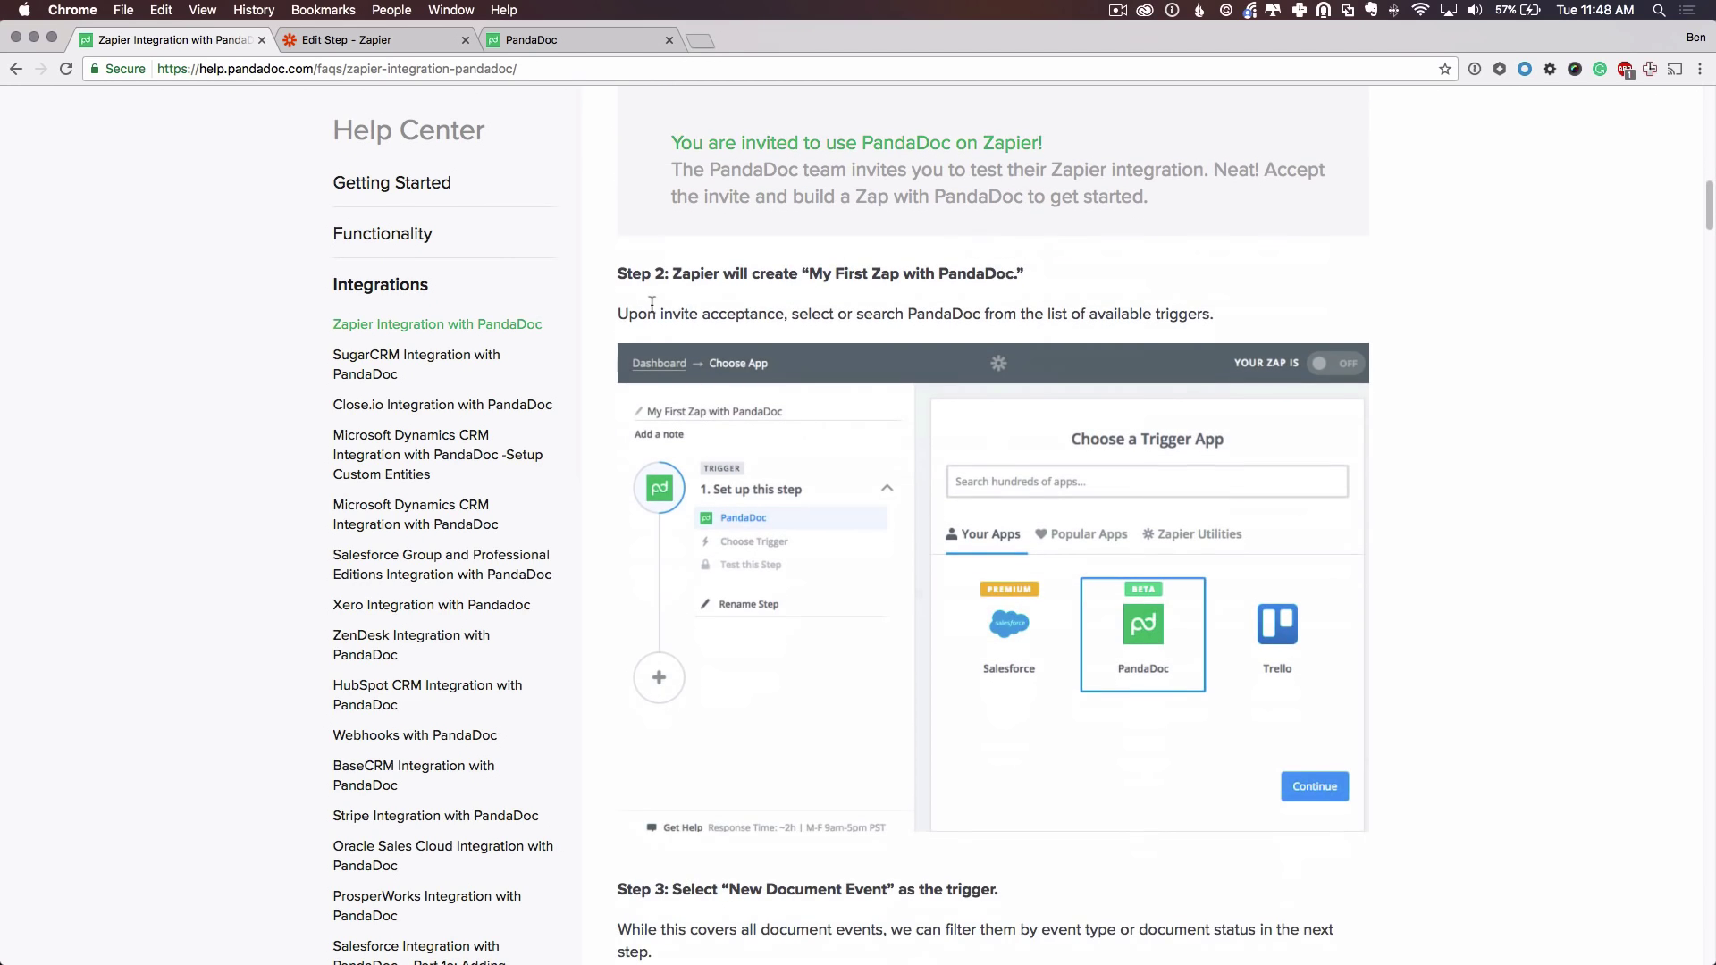
left_click_drag(633, 281, 876, 319)
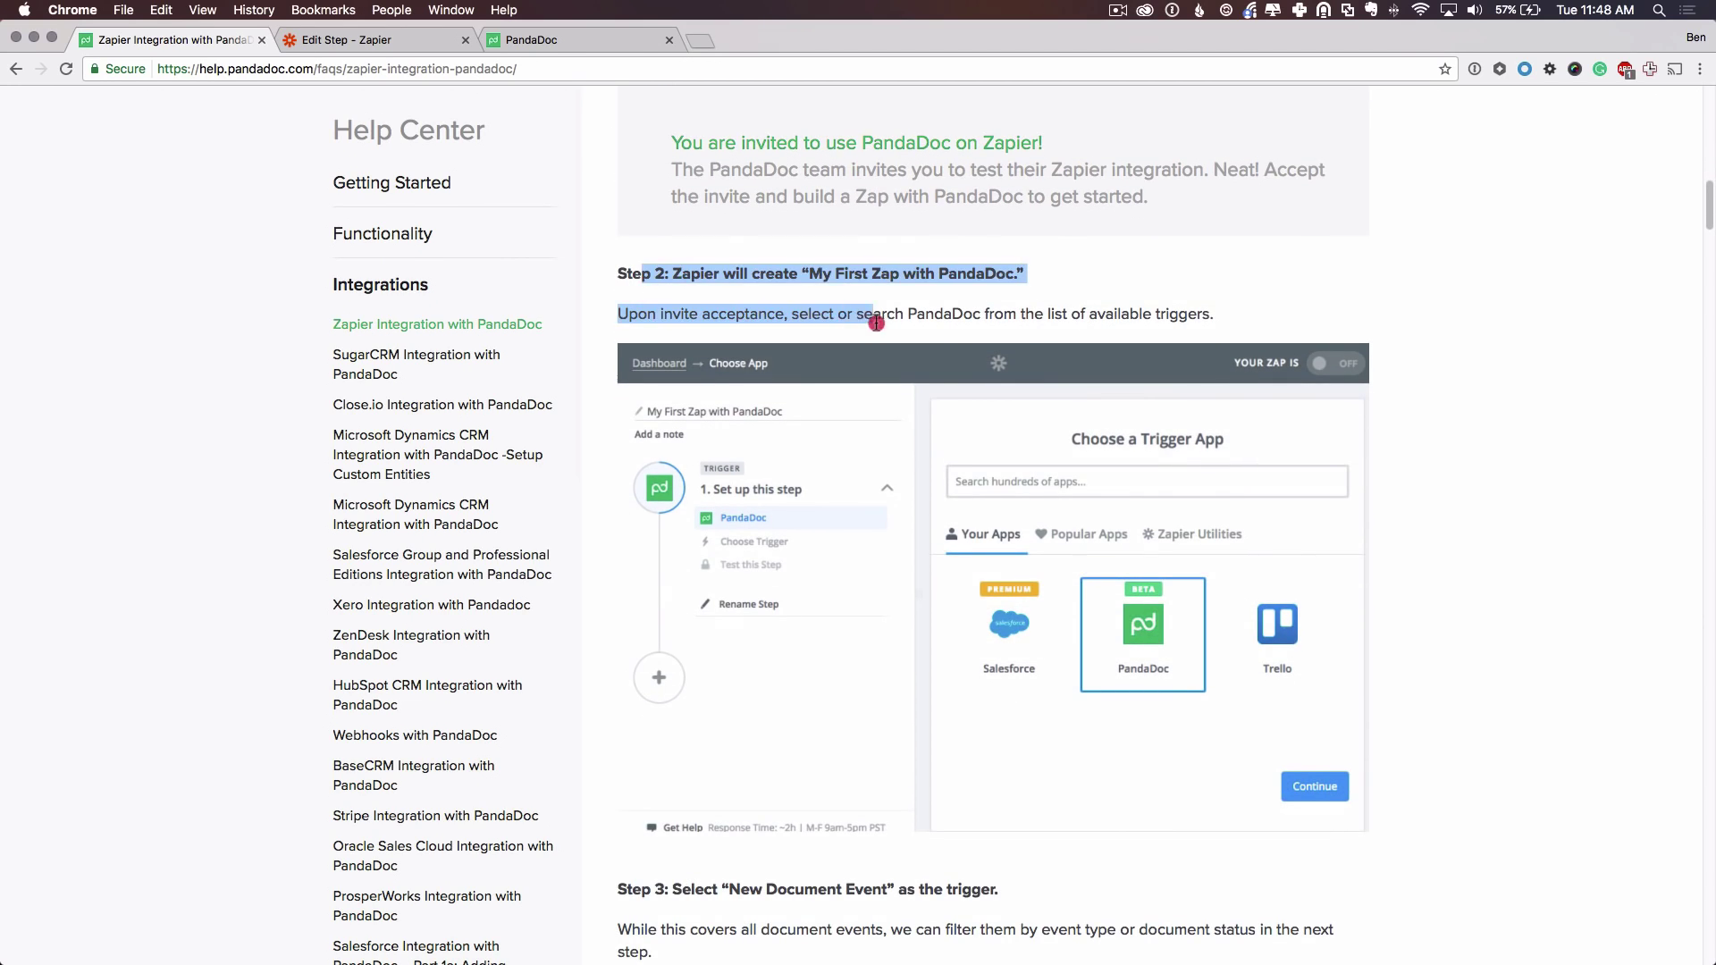
left_click(938, 317)
scroll(790, 379, "down", 15)
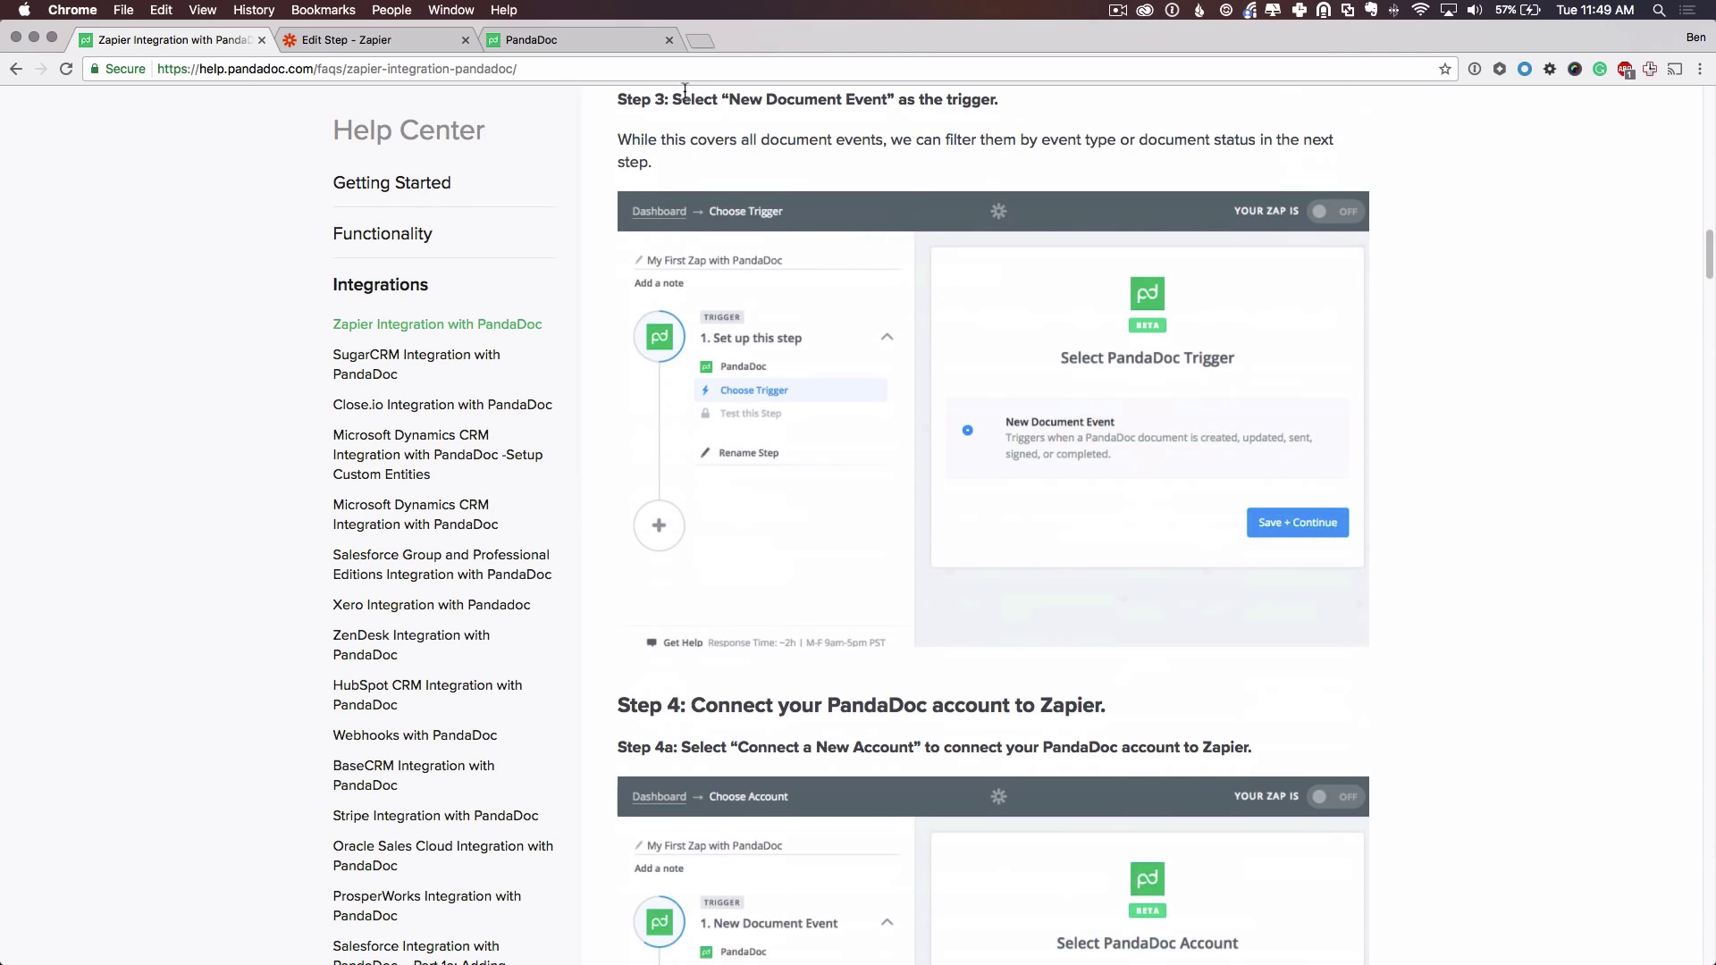
left_click_drag(620, 100, 995, 104)
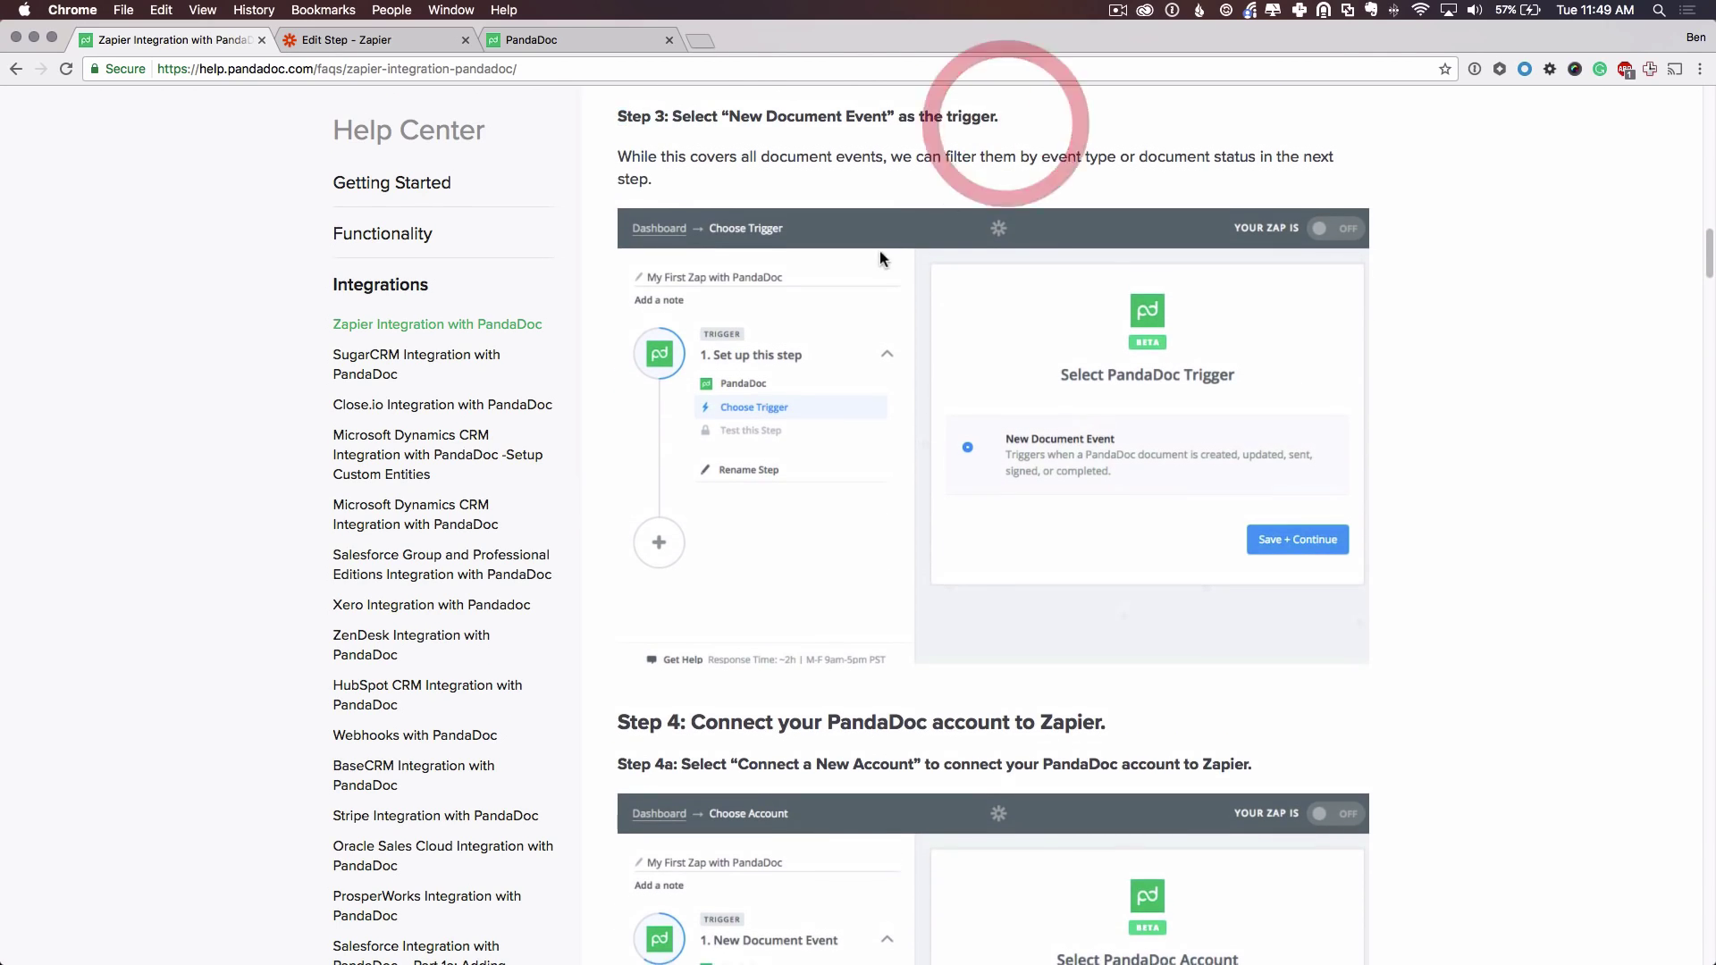
scroll(878, 250, "down", 7)
left_click_drag(611, 338, 1095, 344)
left_click(1089, 339)
Read past the authorization text to Step 5's Document Status Change / Draft example.
scroll(966, 384, "down", 5)
scroll(926, 404, "down", 2)
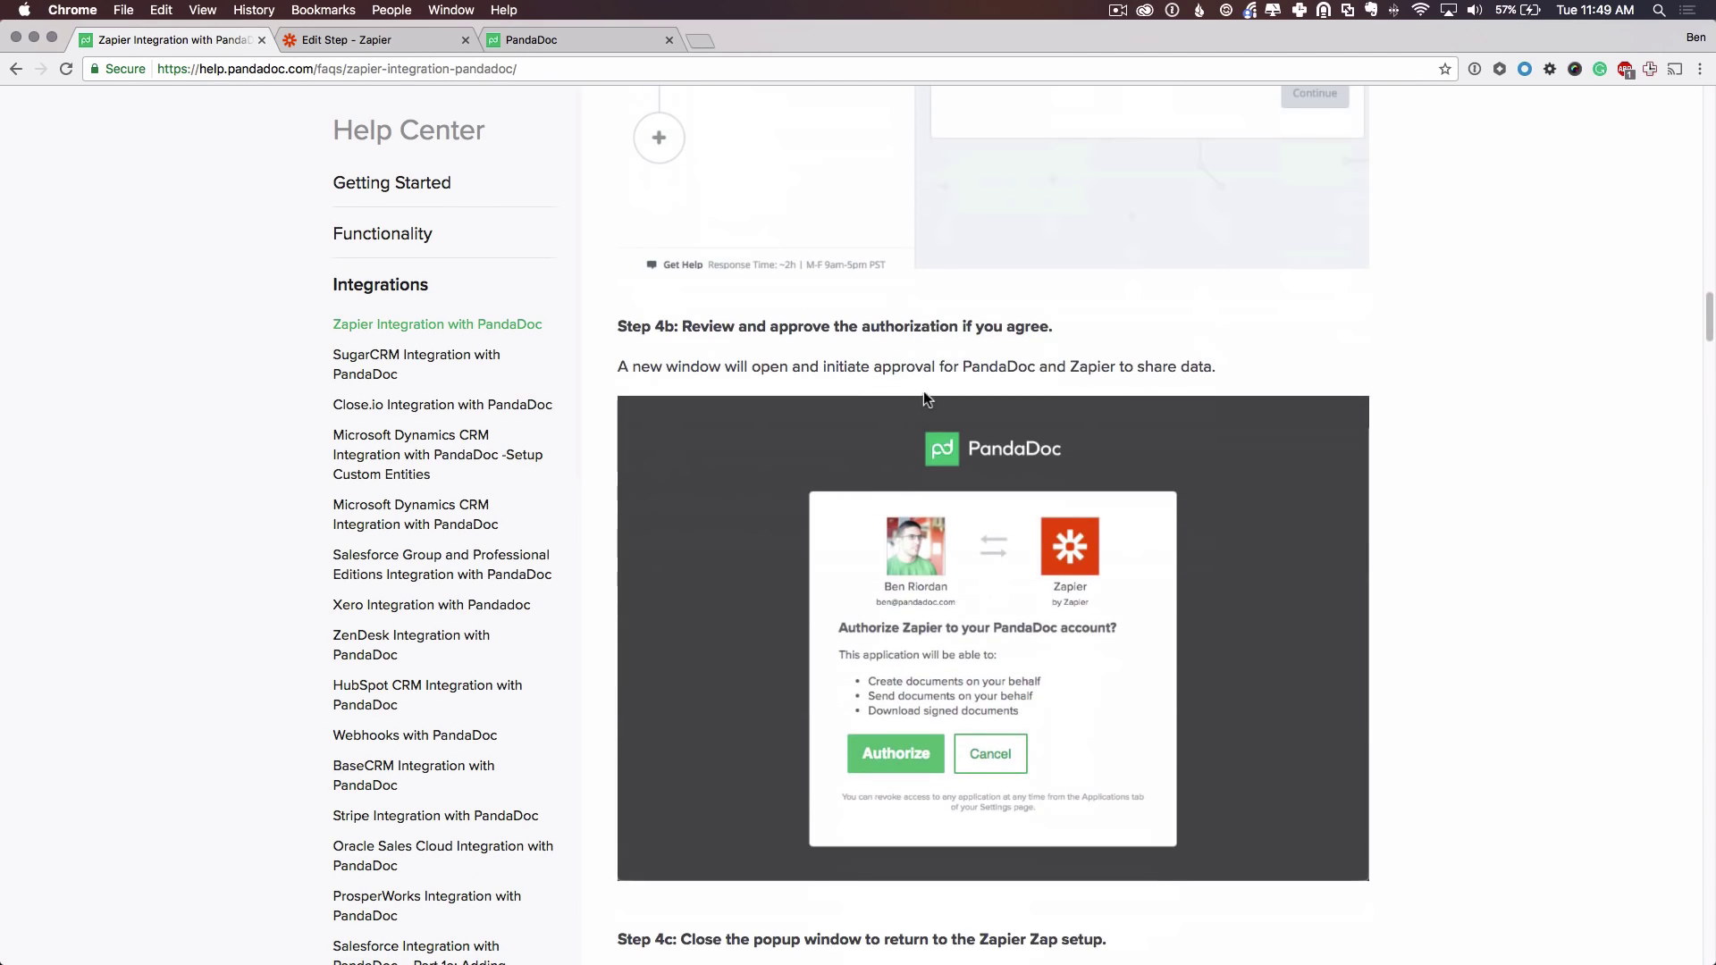
left_click_drag(864, 326, 1086, 329)
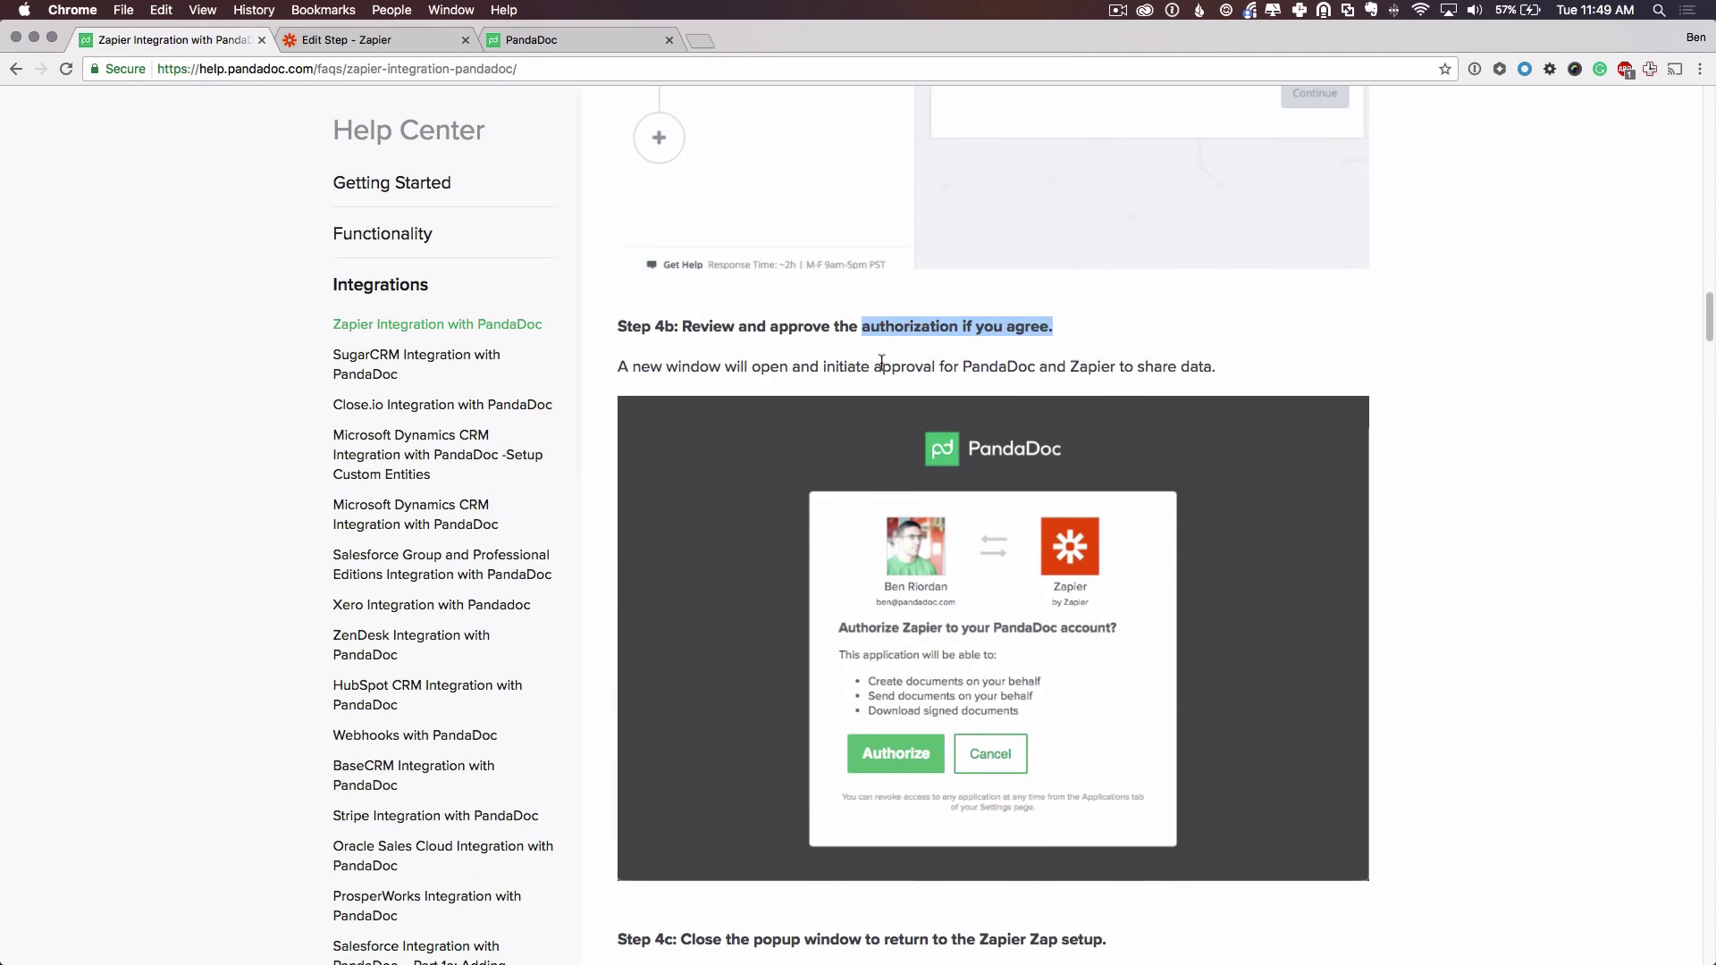
left_click(881, 363)
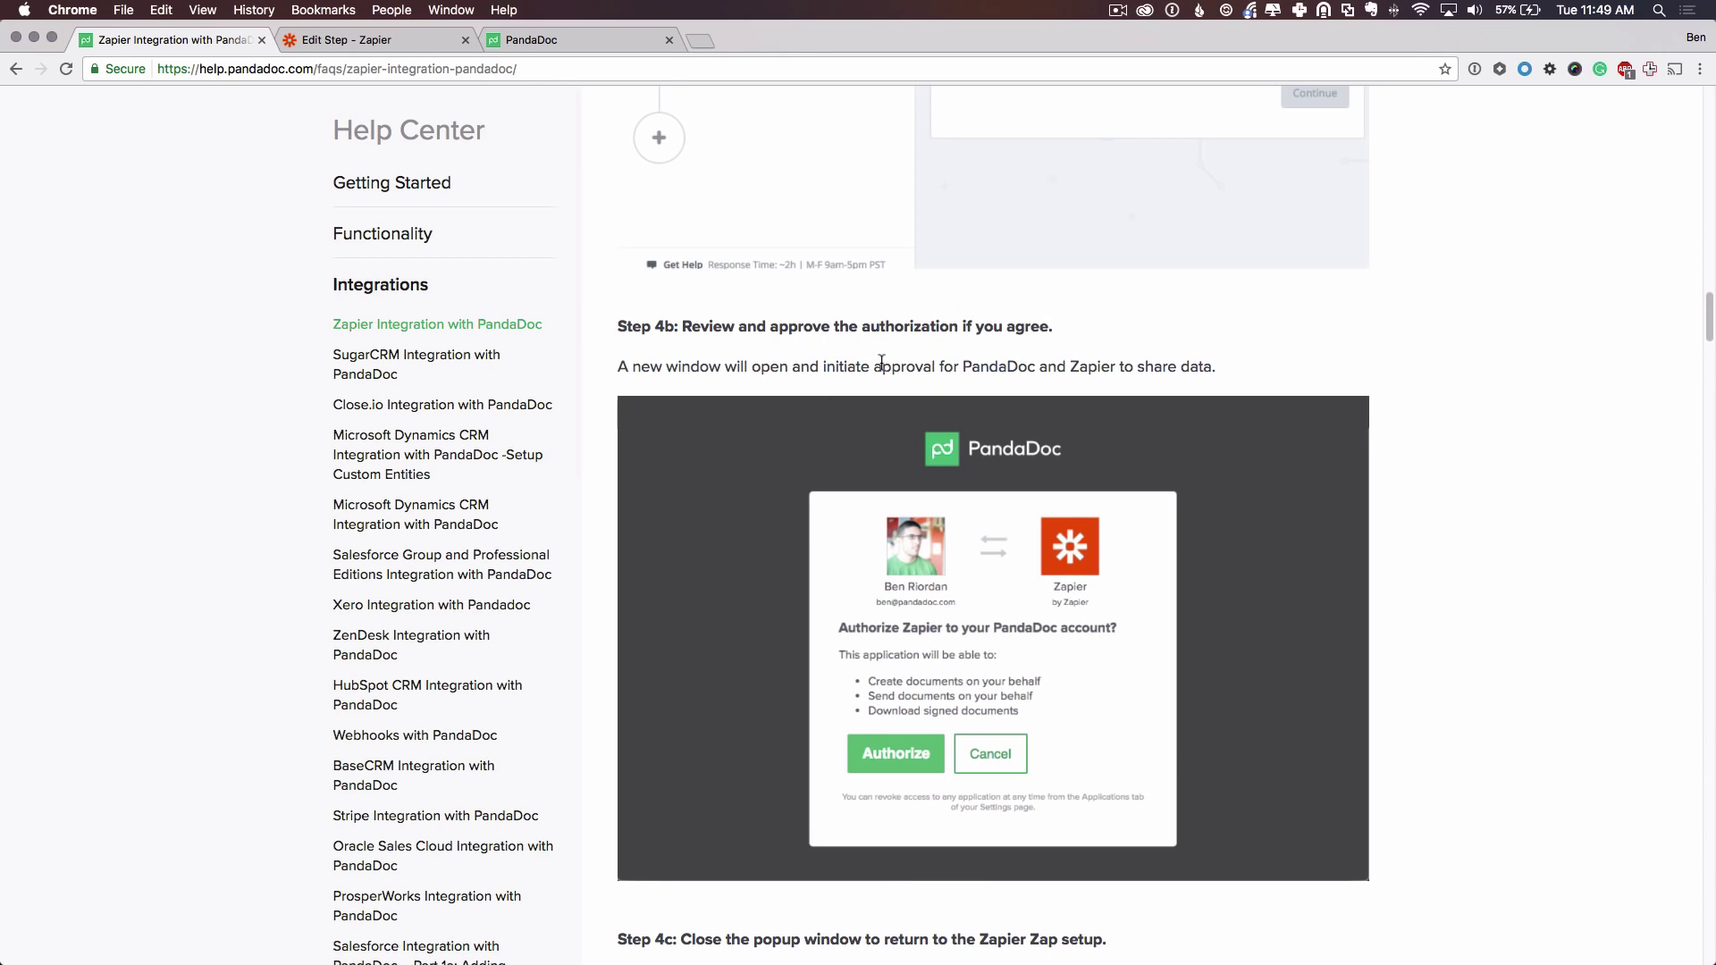
scroll(883, 352, "down", 10)
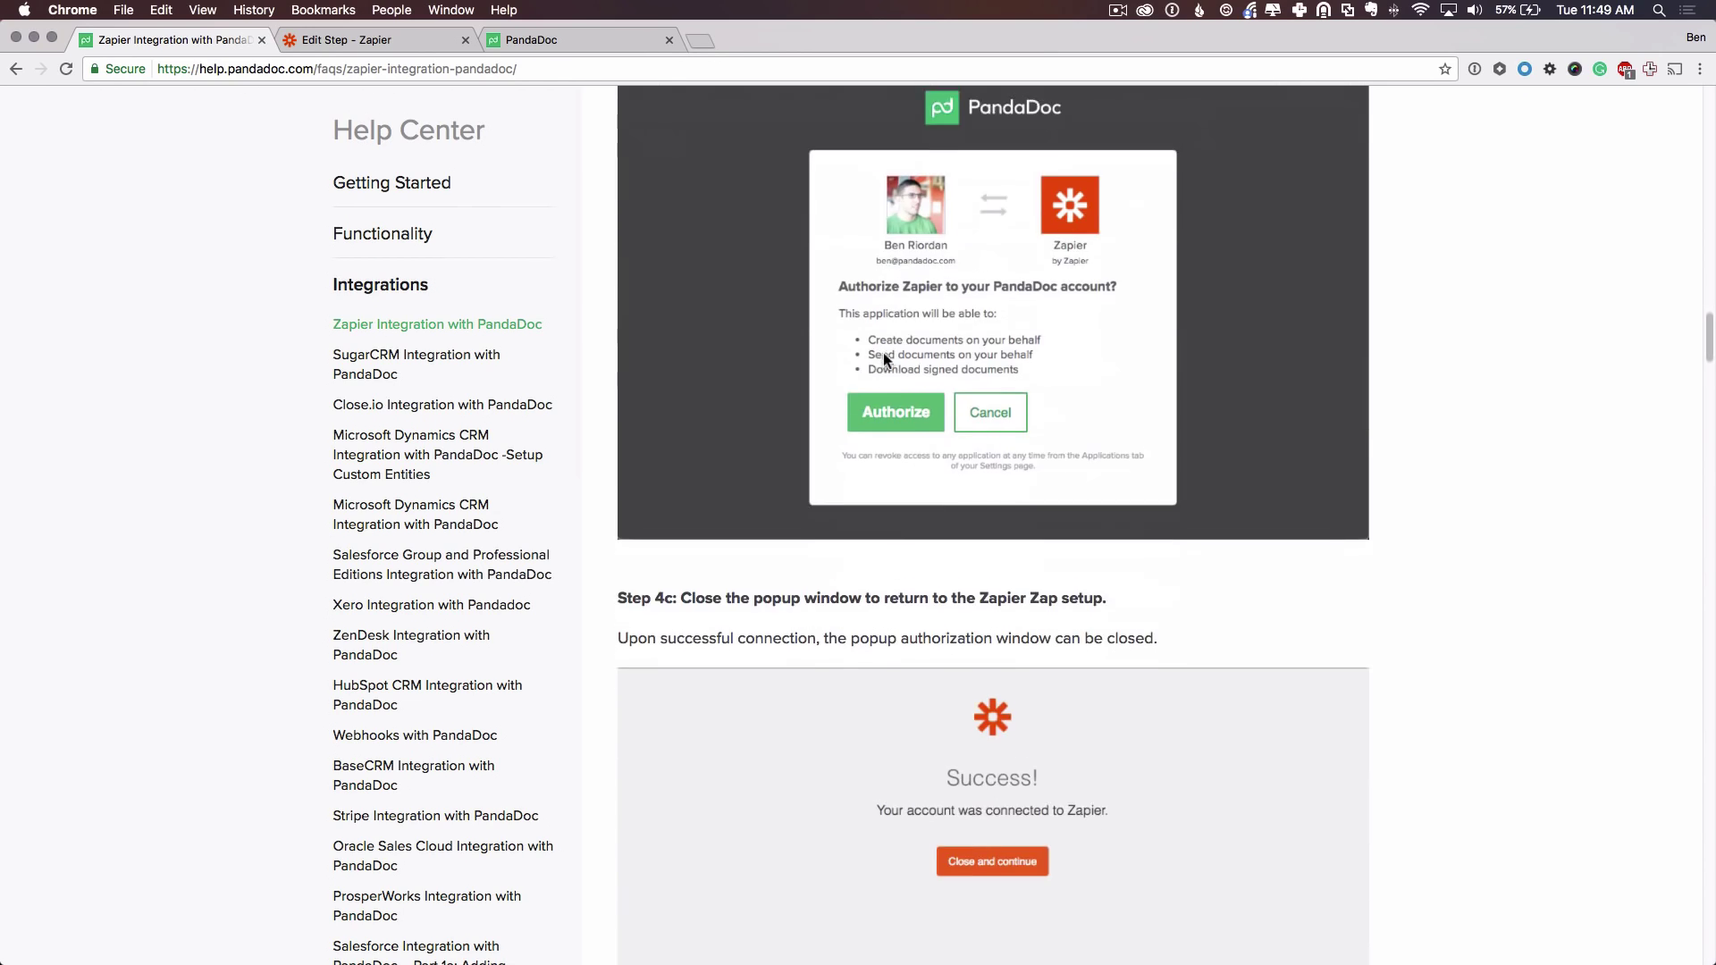
scroll(885, 356, "down", 6)
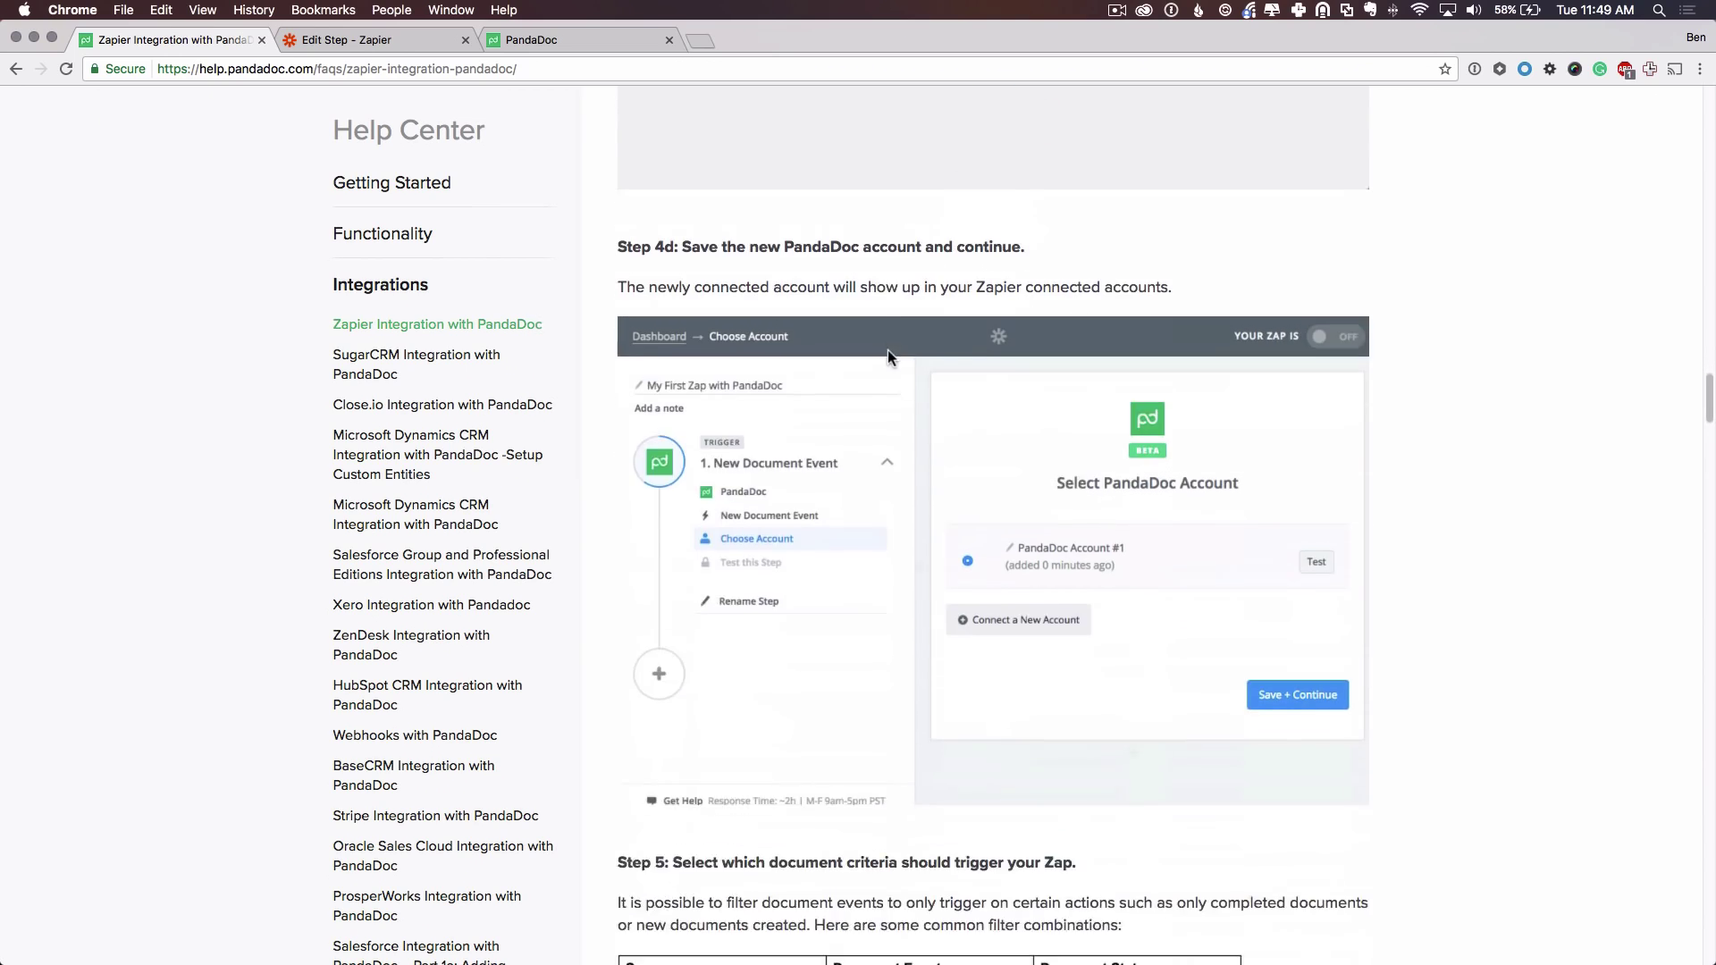
scroll(914, 391, "down", 4)
scroll(913, 393, "up", 4)
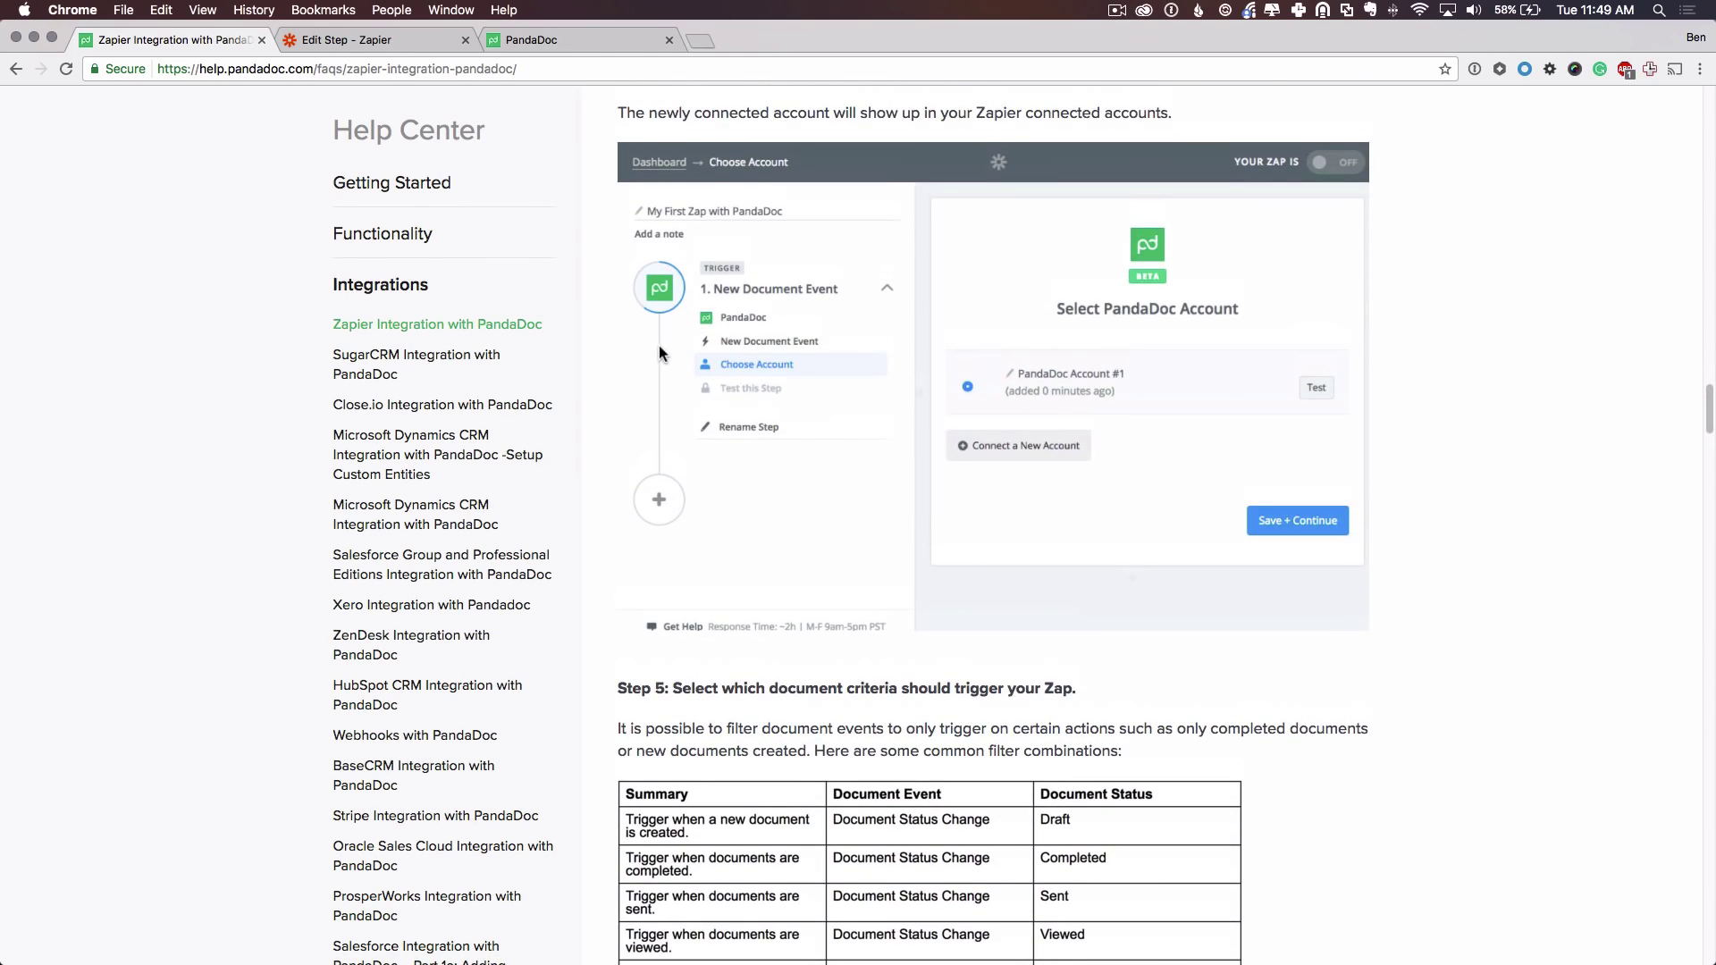
scroll(674, 439, "down", 5)
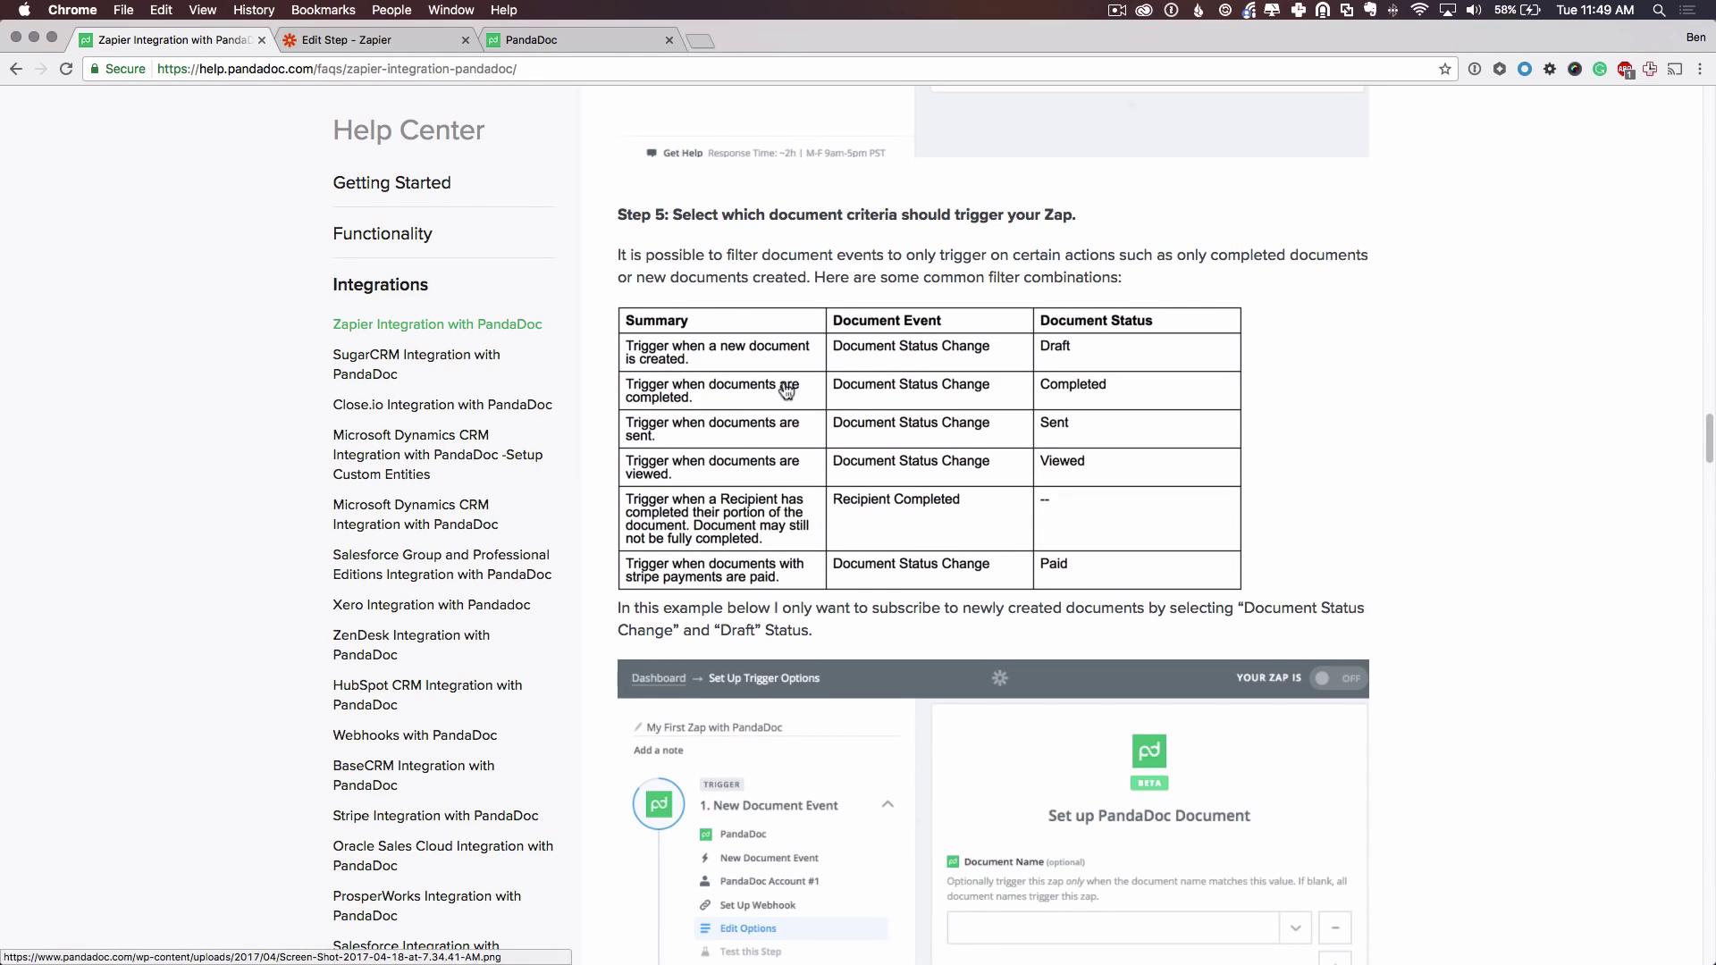
scroll(631, 467, "down", 1)
scroll(631, 467, "down", 10)
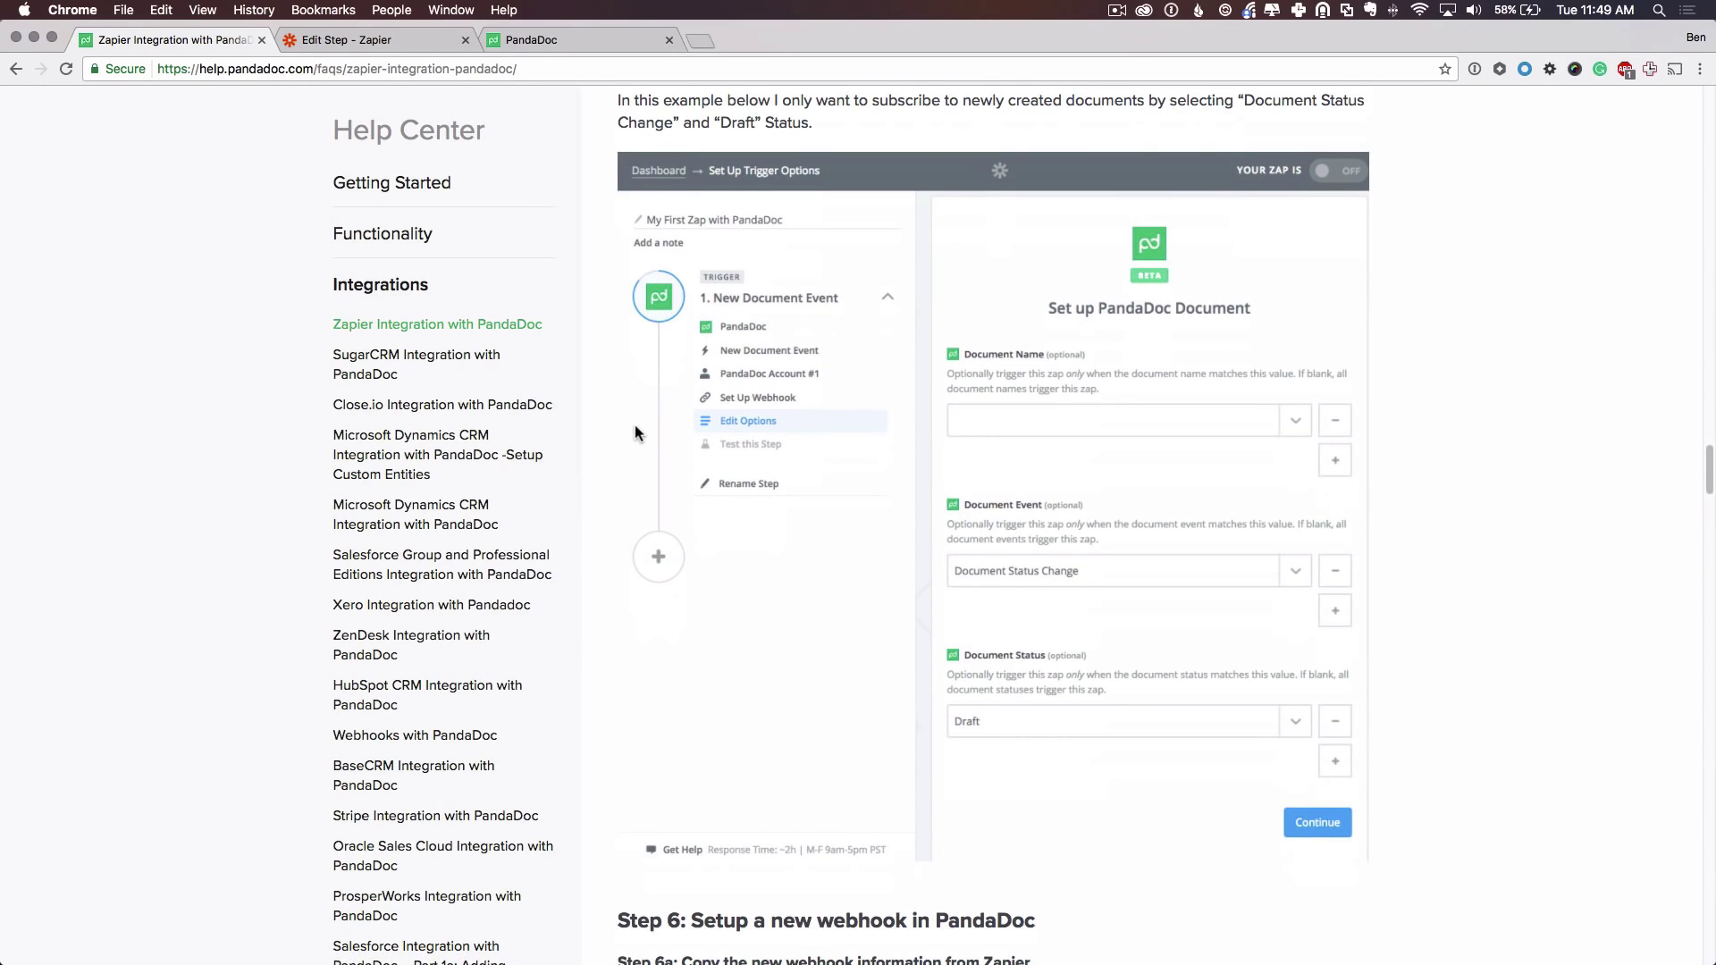
scroll(637, 417, "up", 2)
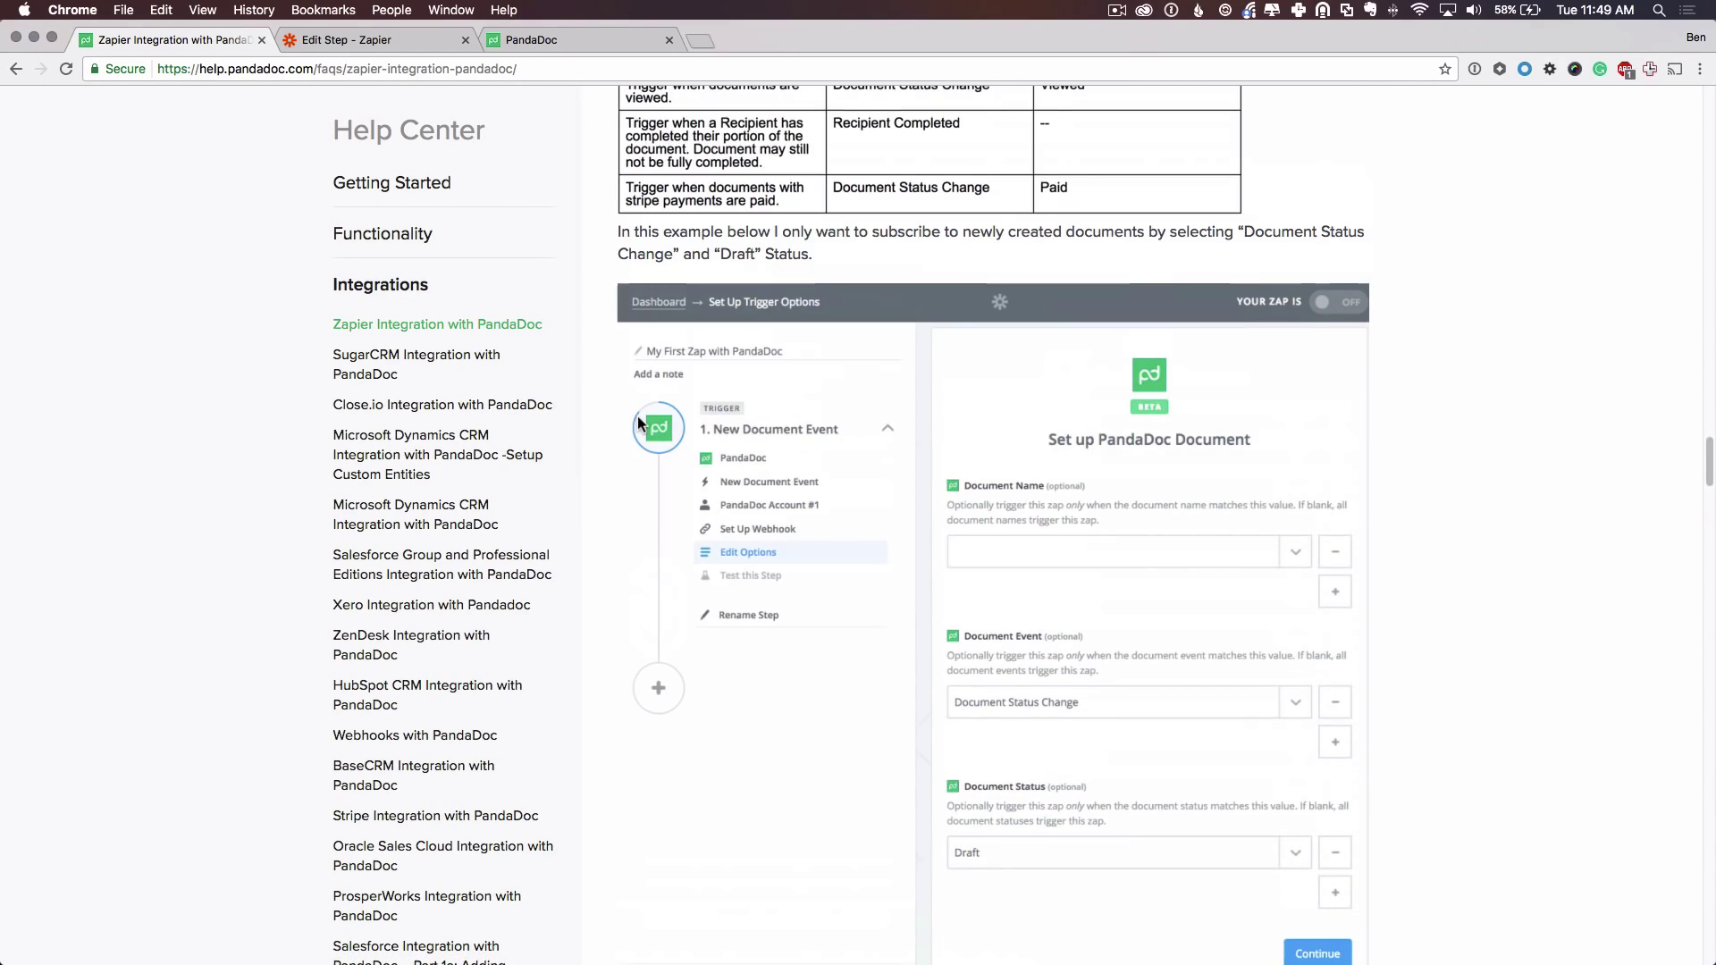
scroll(734, 477, "down", 3)
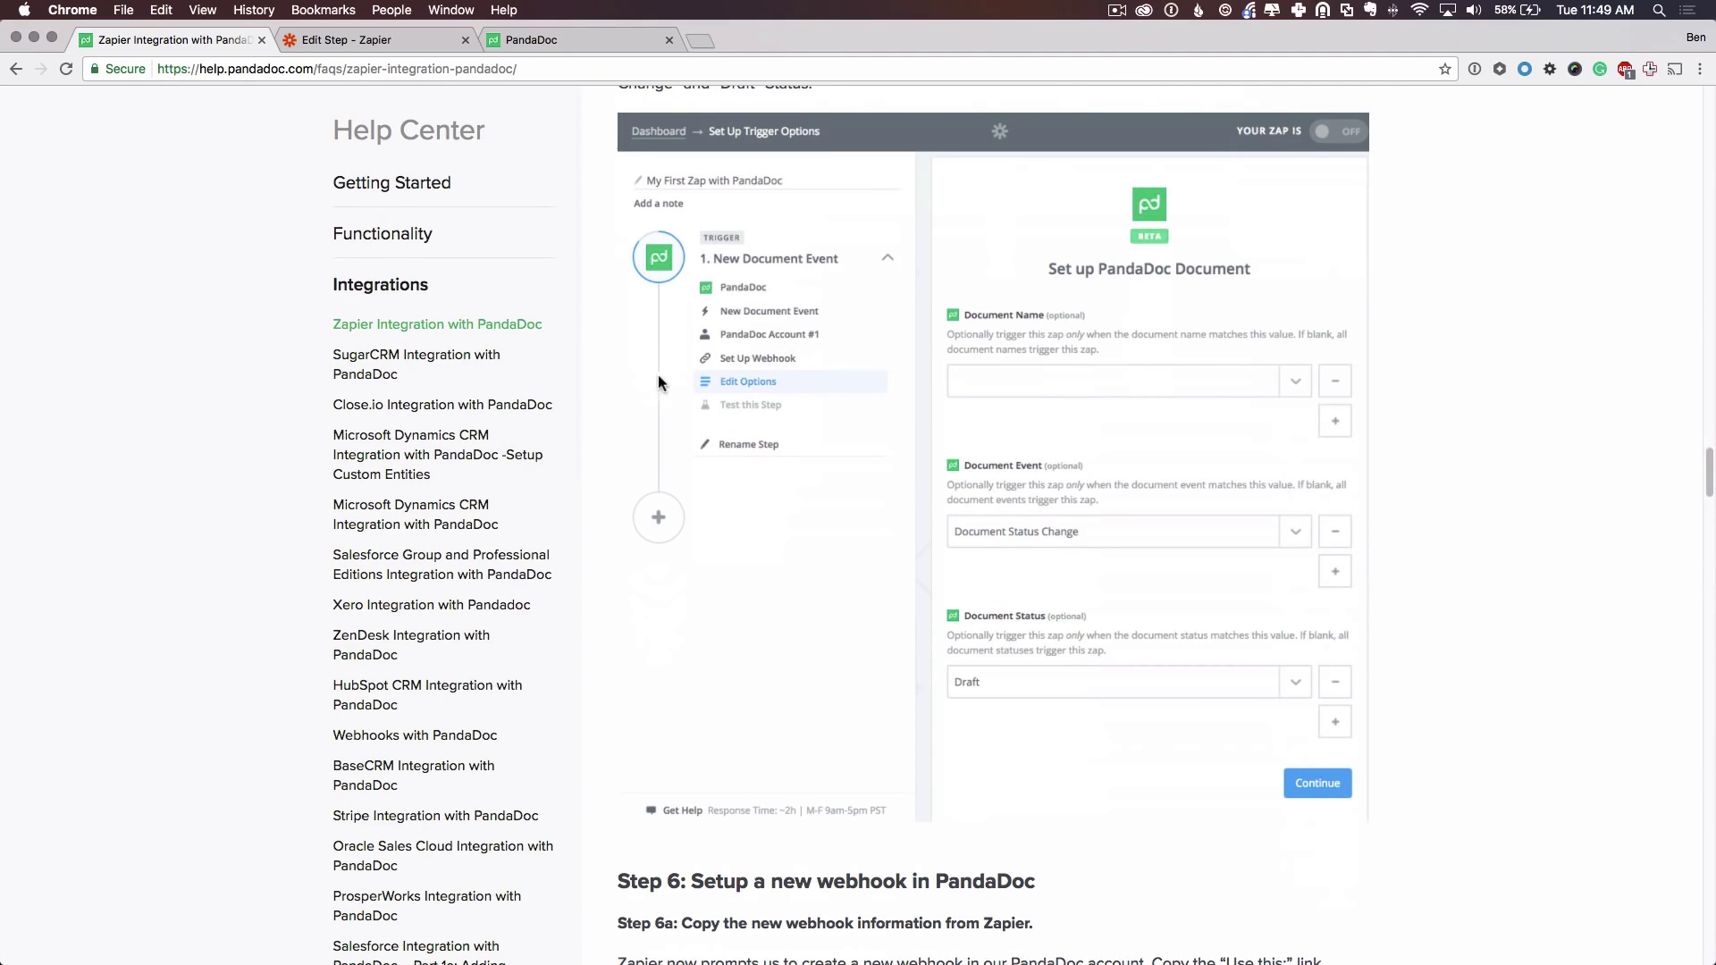
Set trigger options to Document Event 'Document Status Change' and Document Status 'Sent', leaving Document Name blank.
left_click(336, 39)
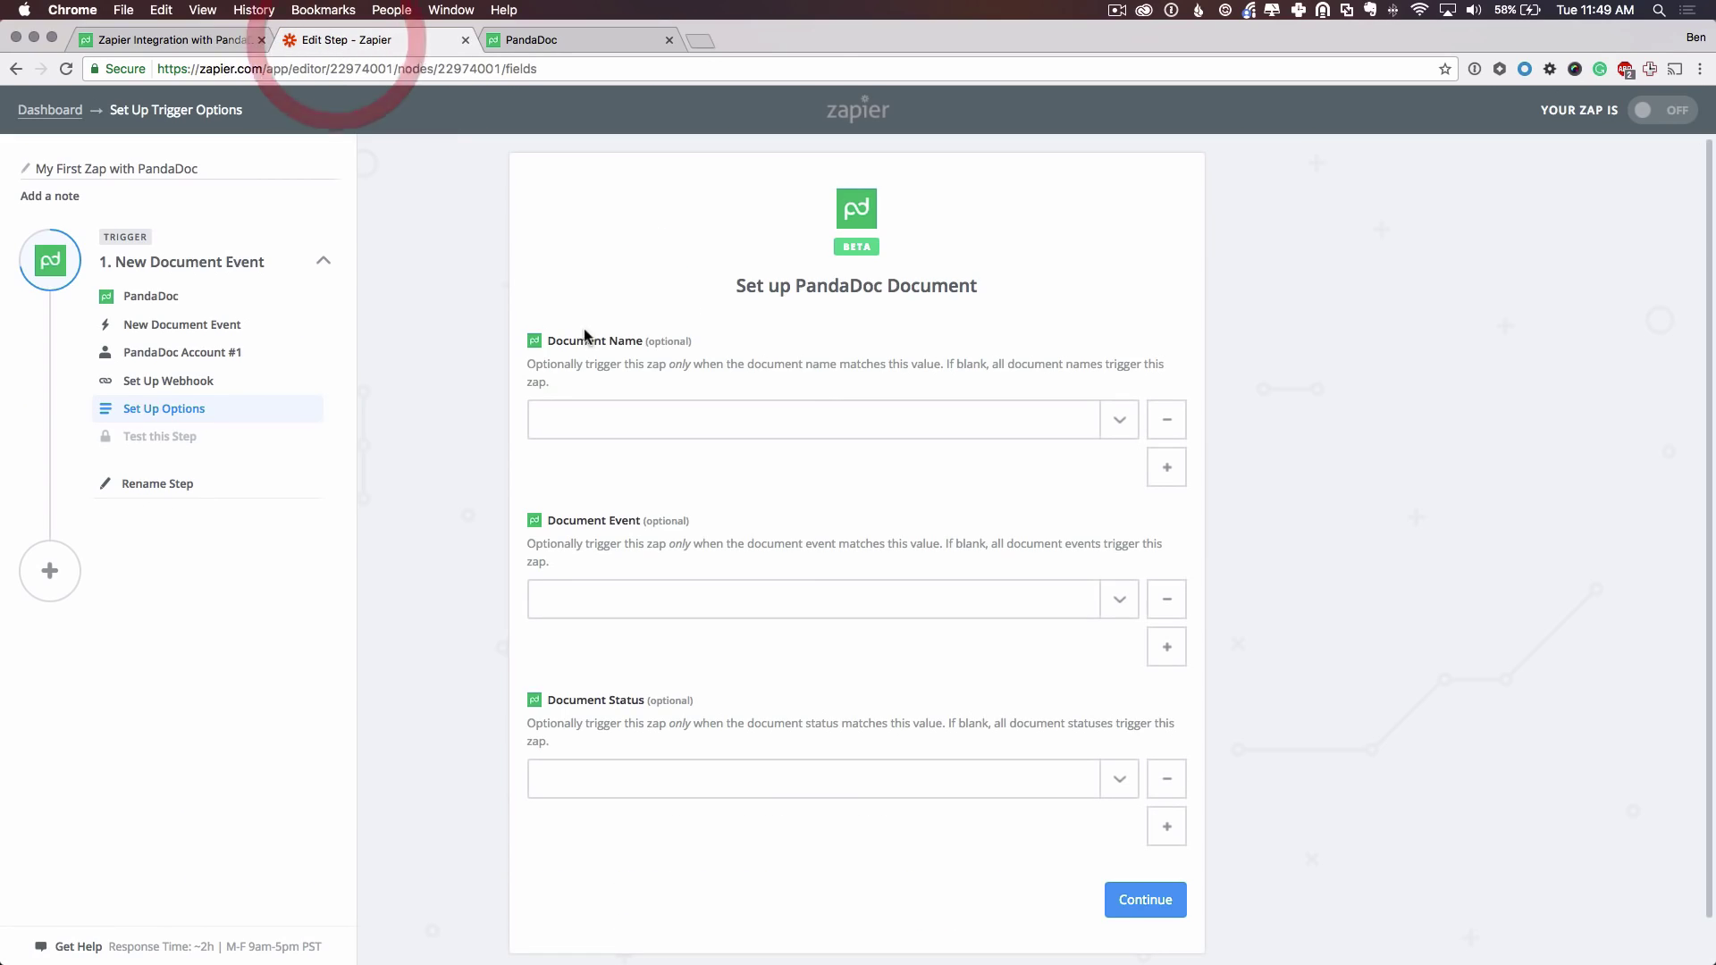
left_click(619, 429)
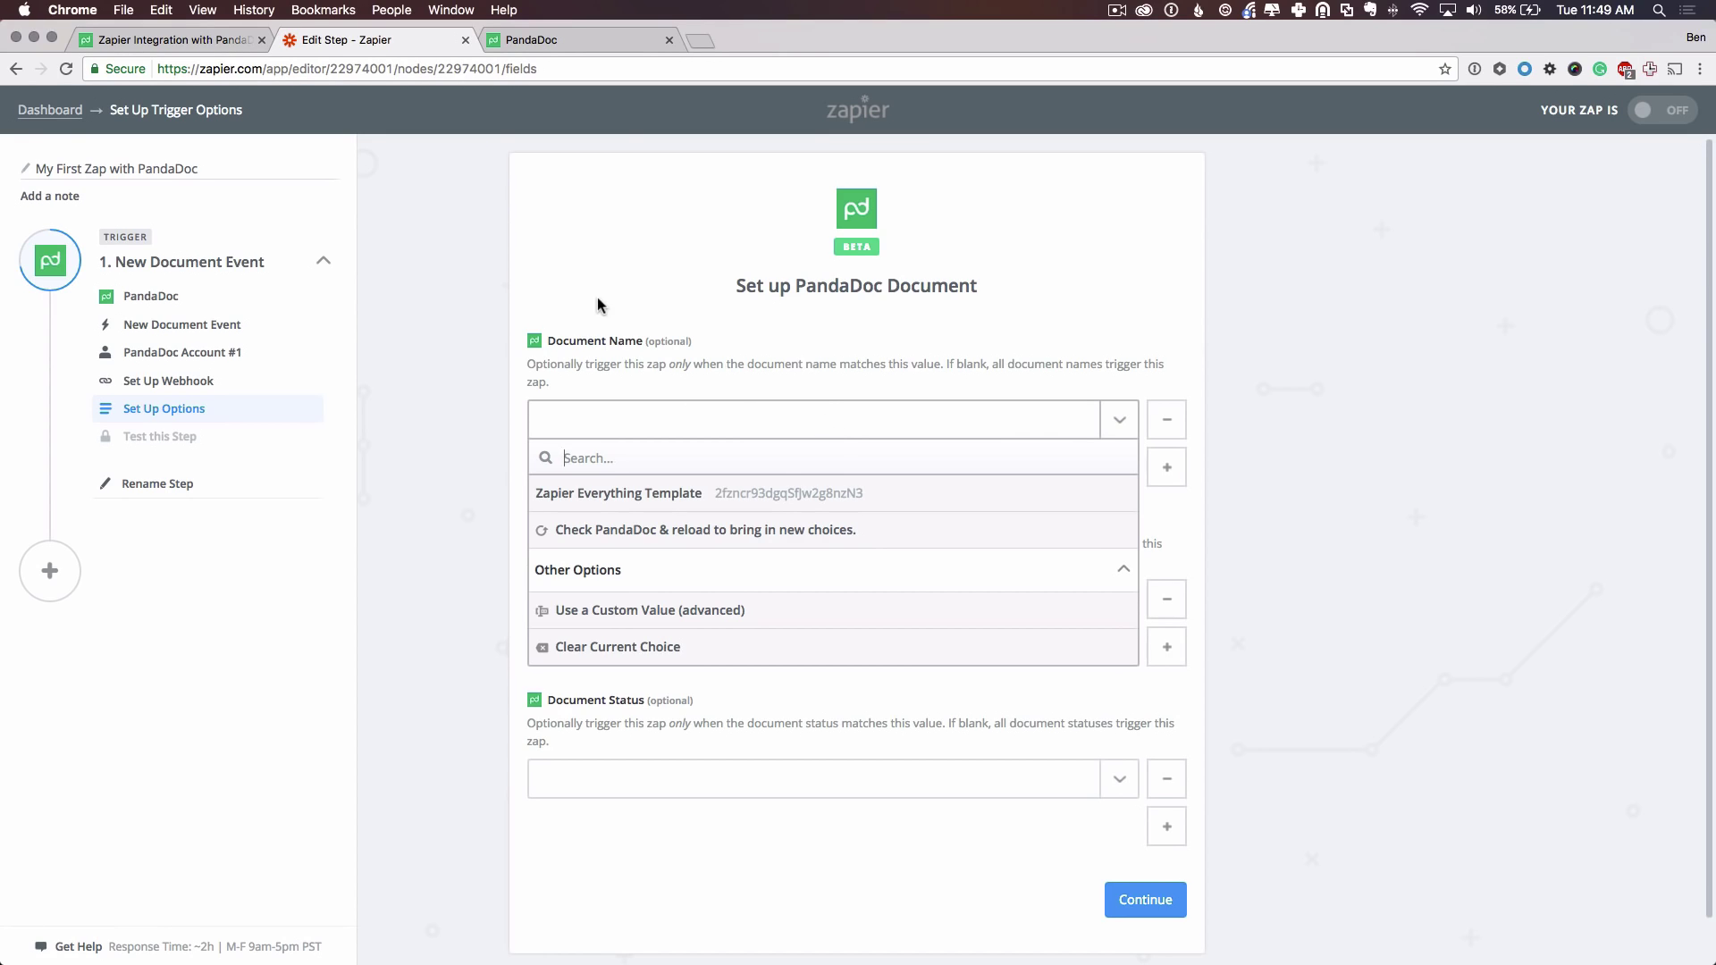
left_click(563, 420)
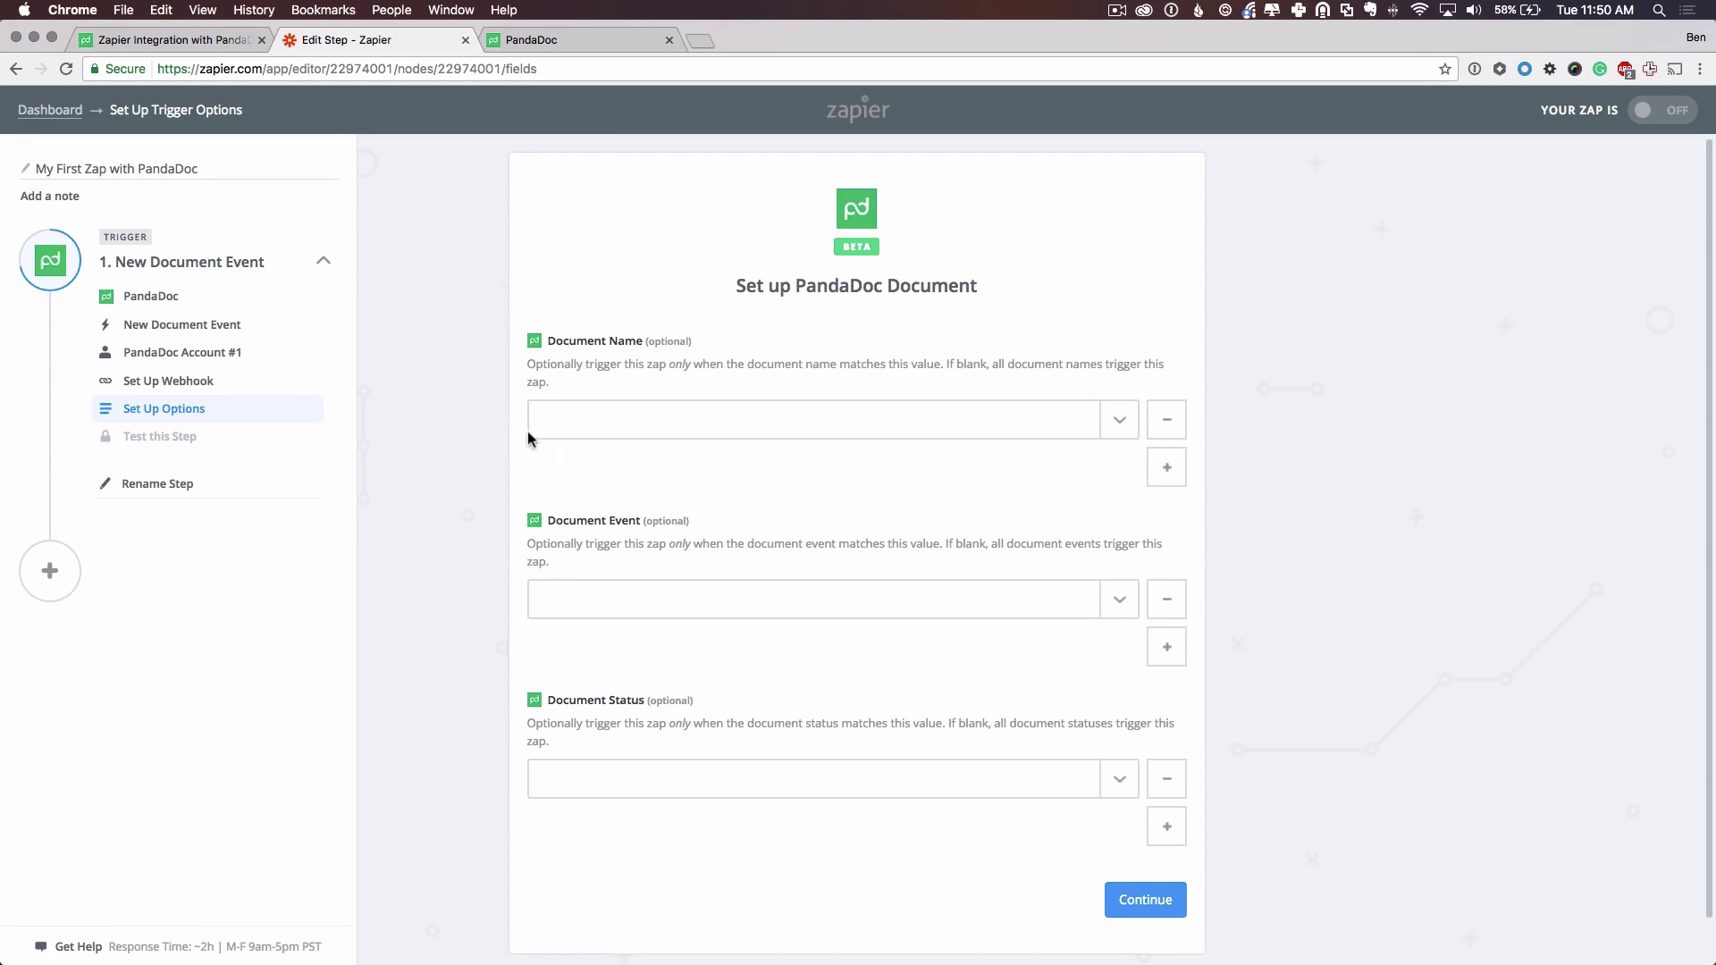
scroll(492, 523, "down", 1)
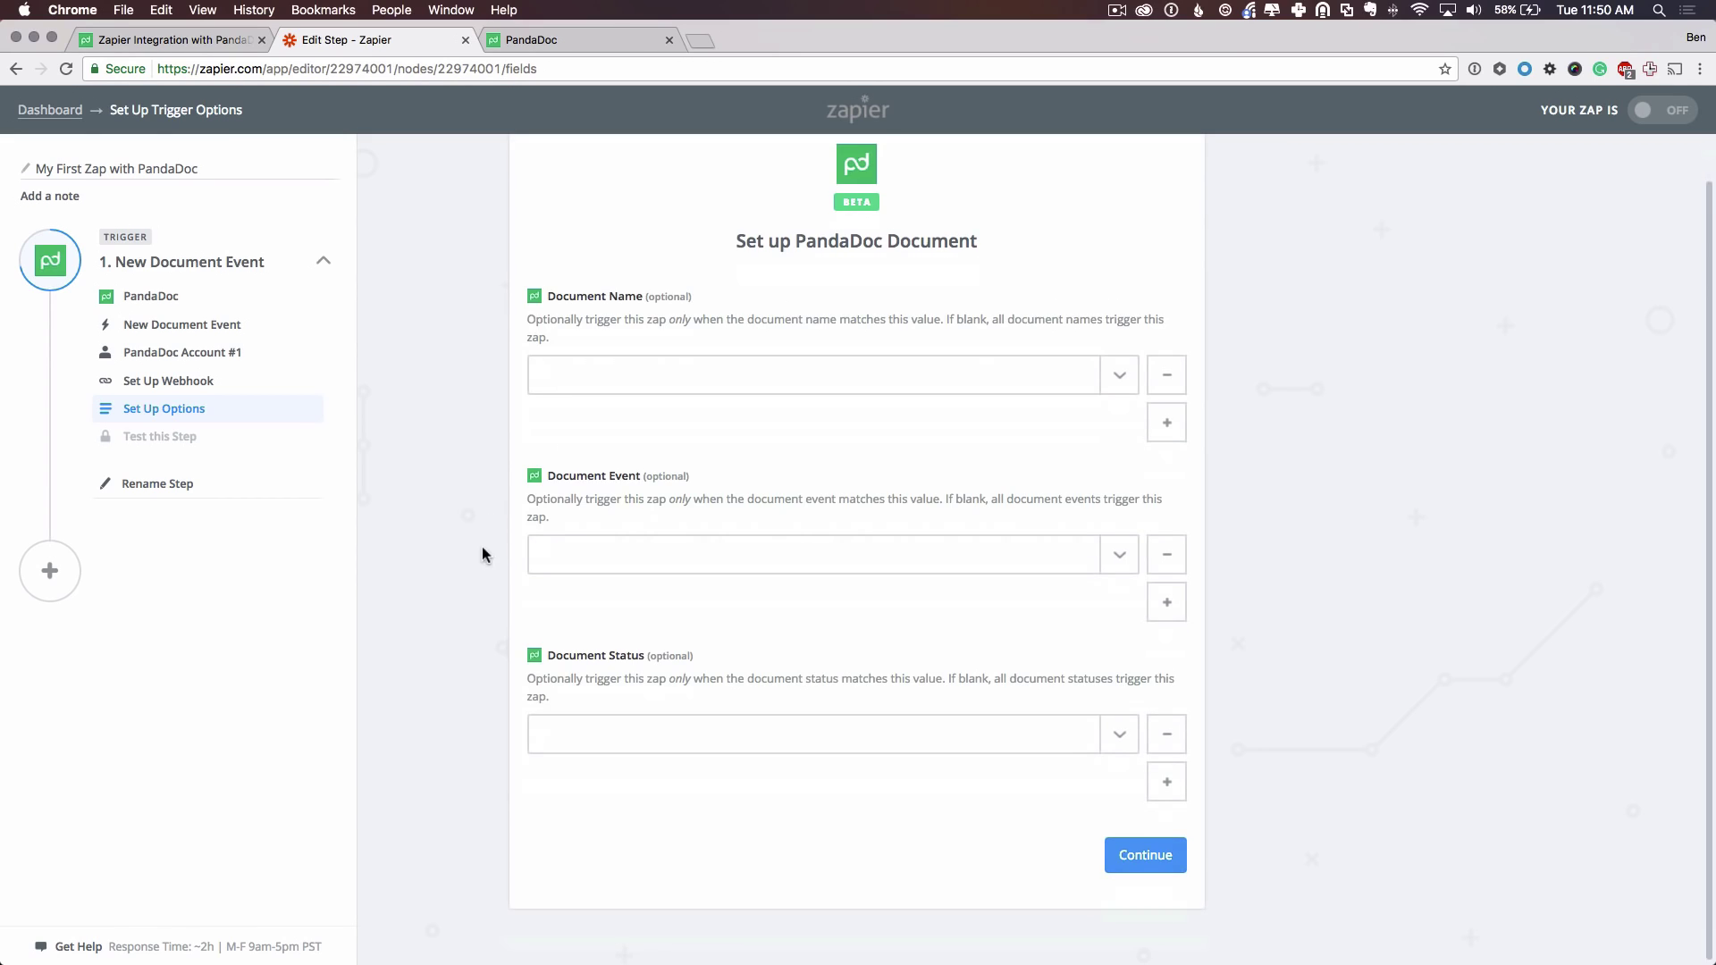
left_click(738, 555)
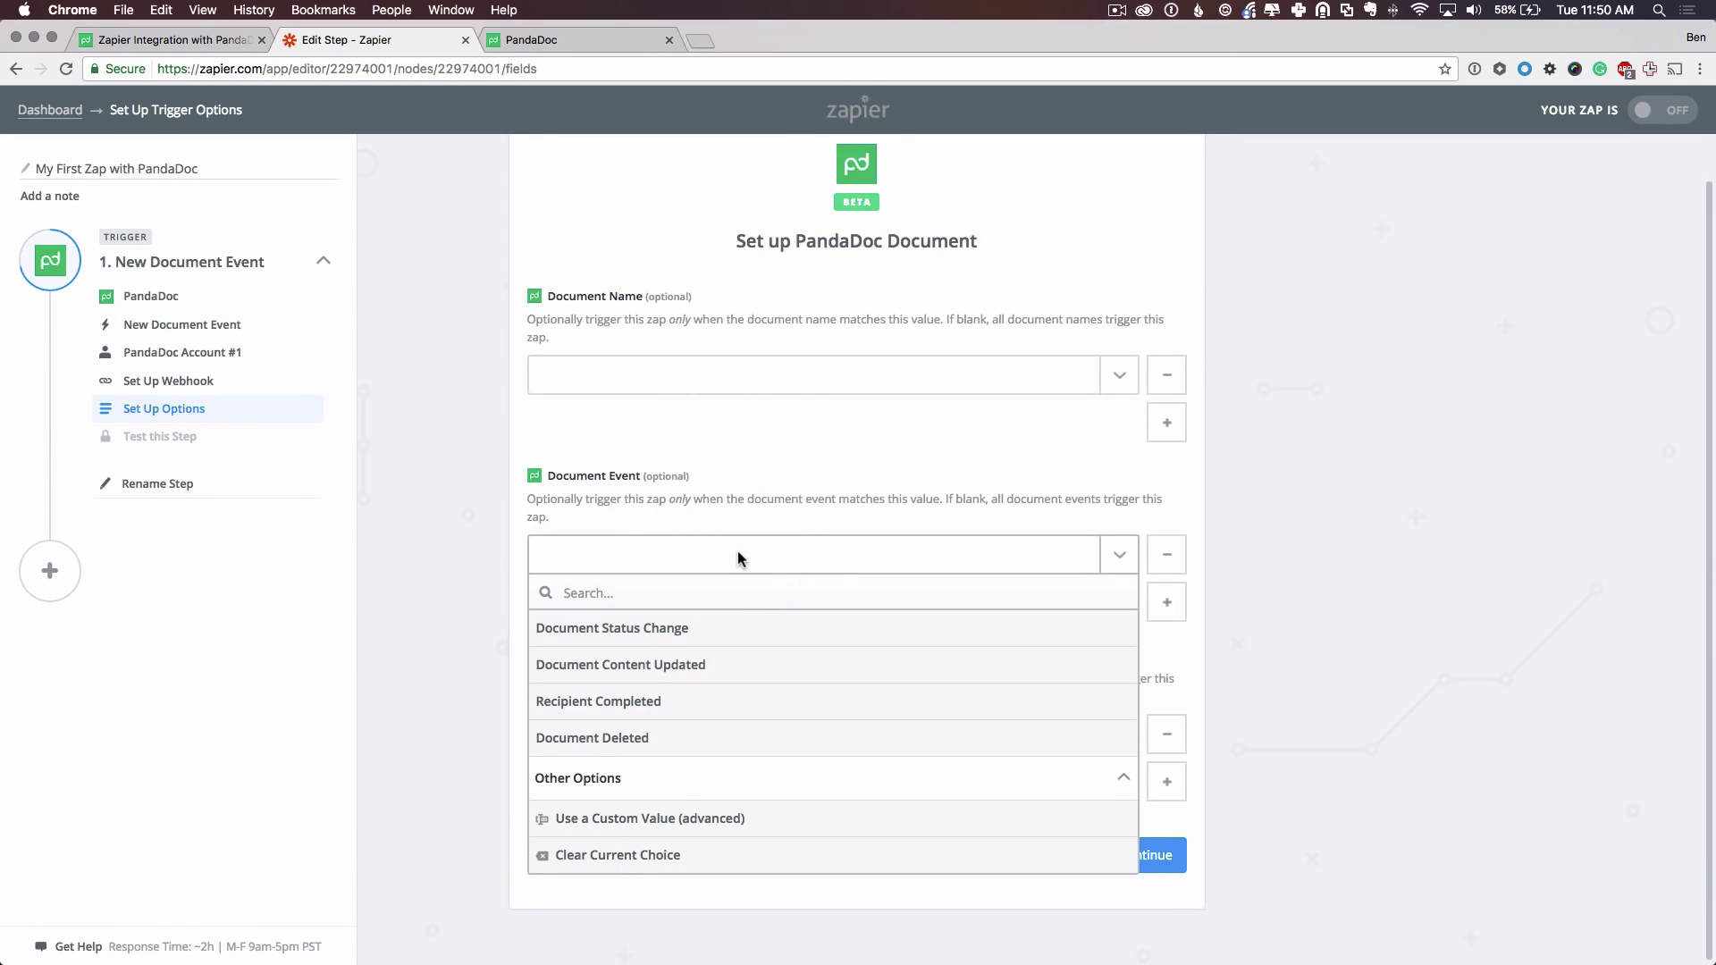
left_click(680, 637)
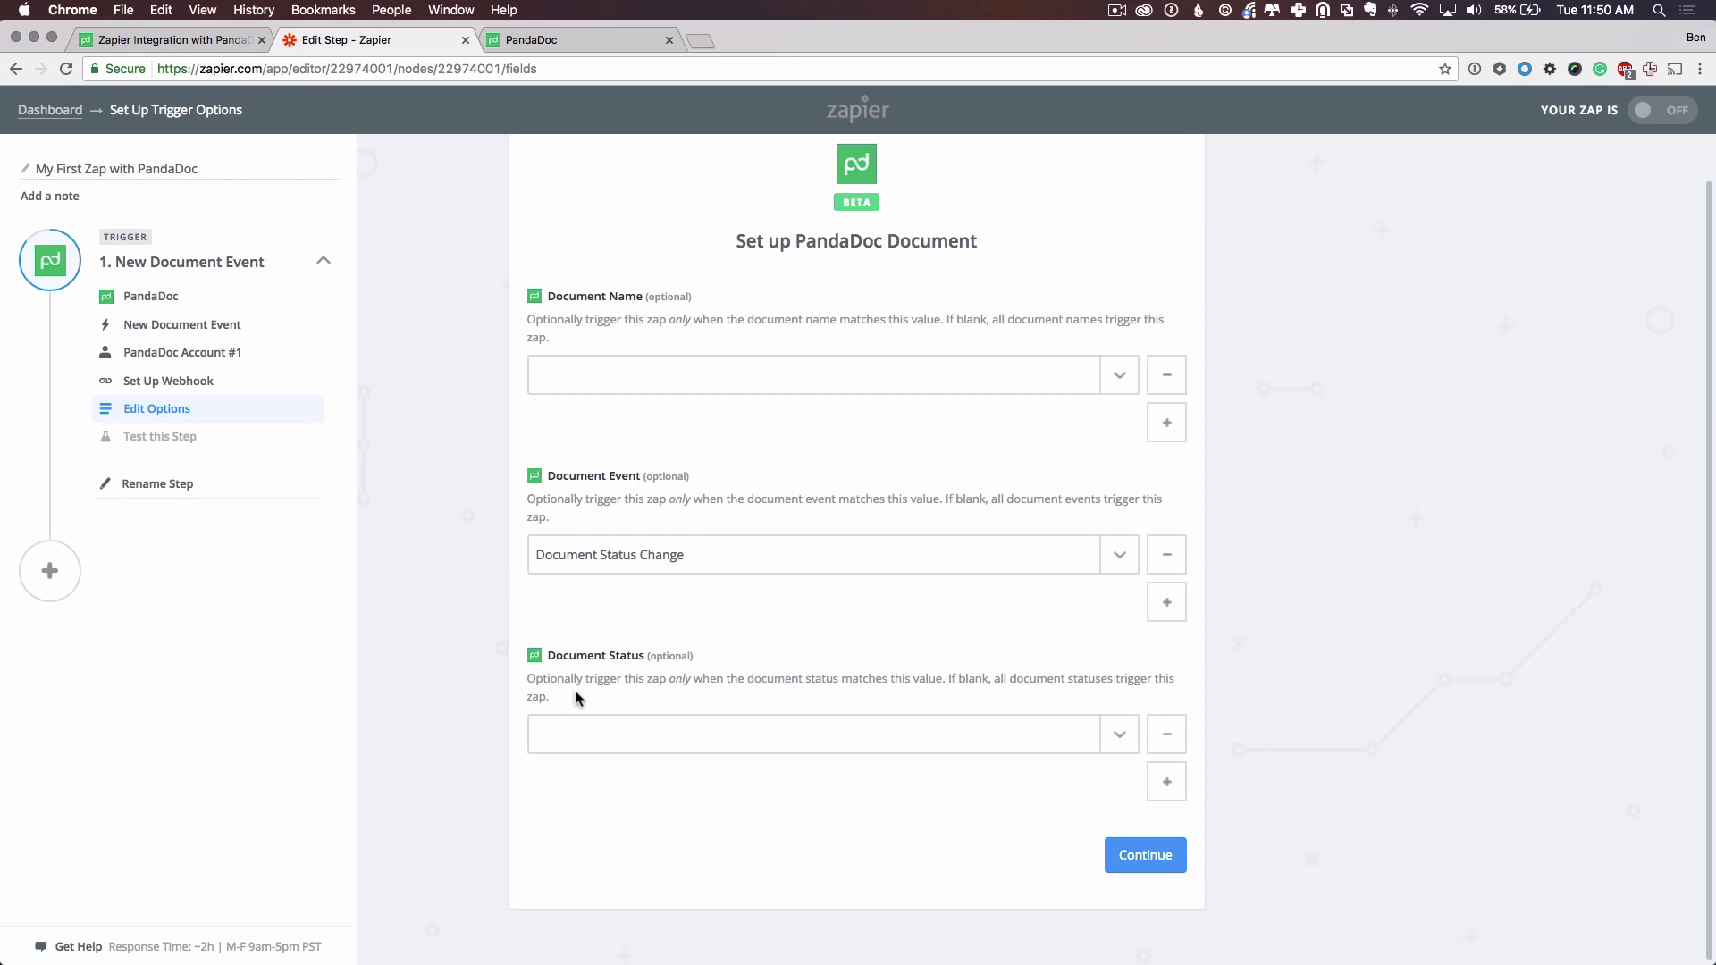
left_click(586, 721)
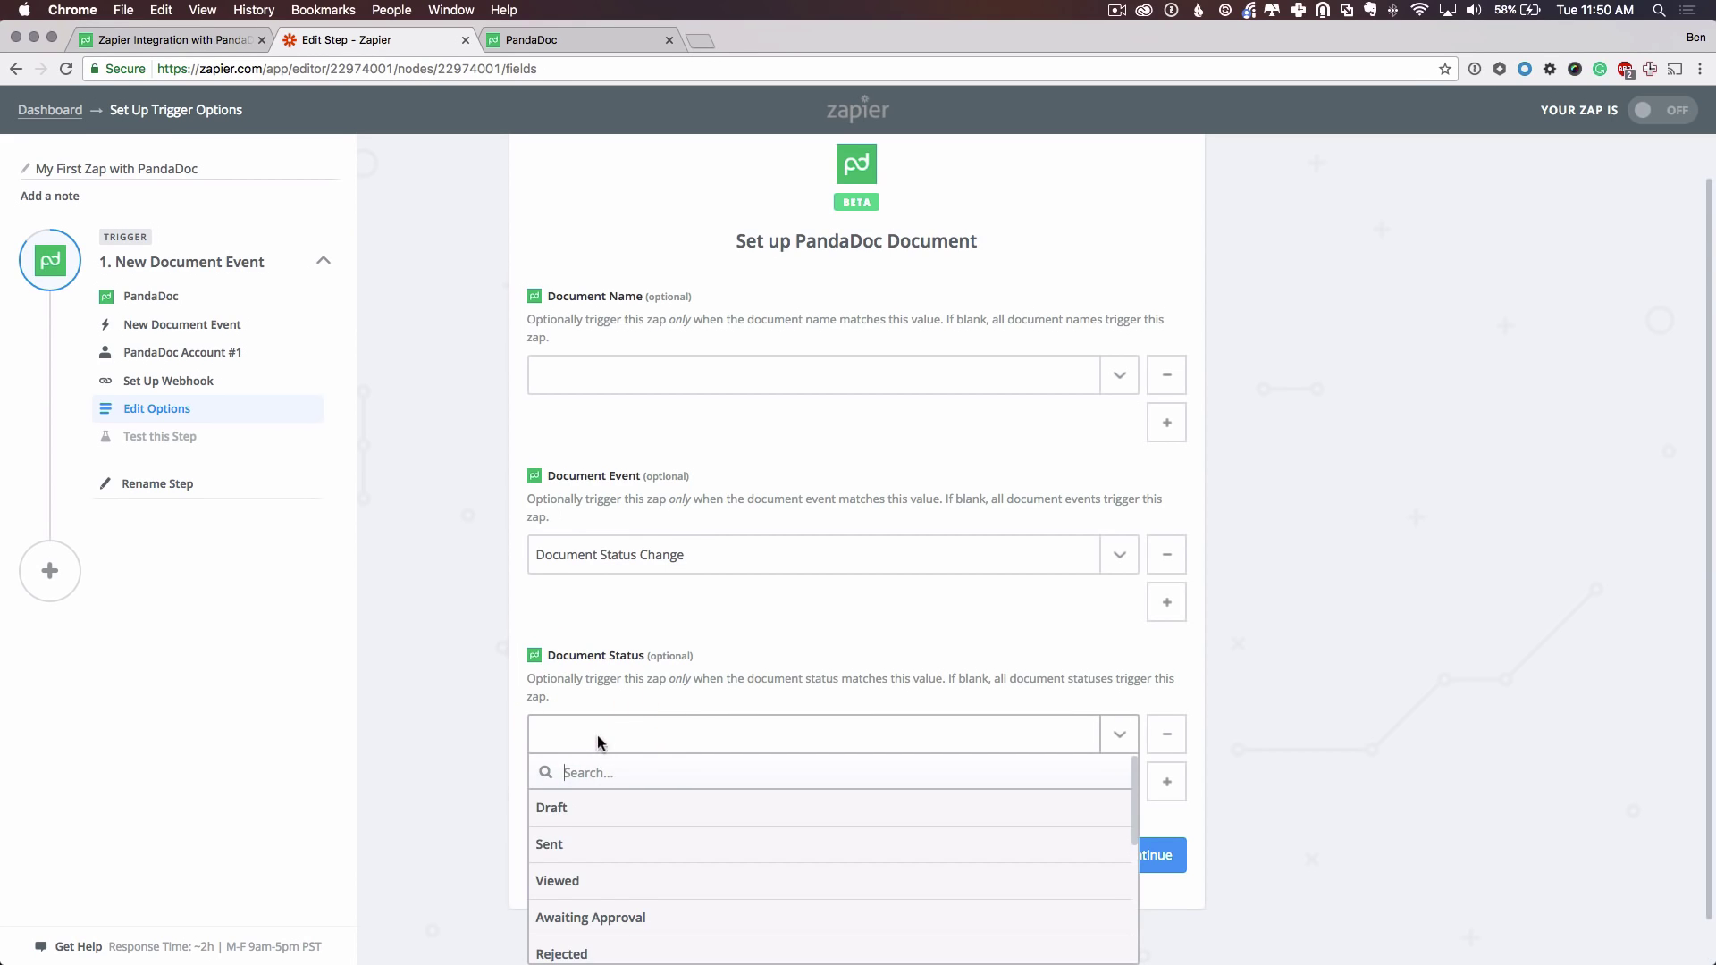
left_click(571, 854)
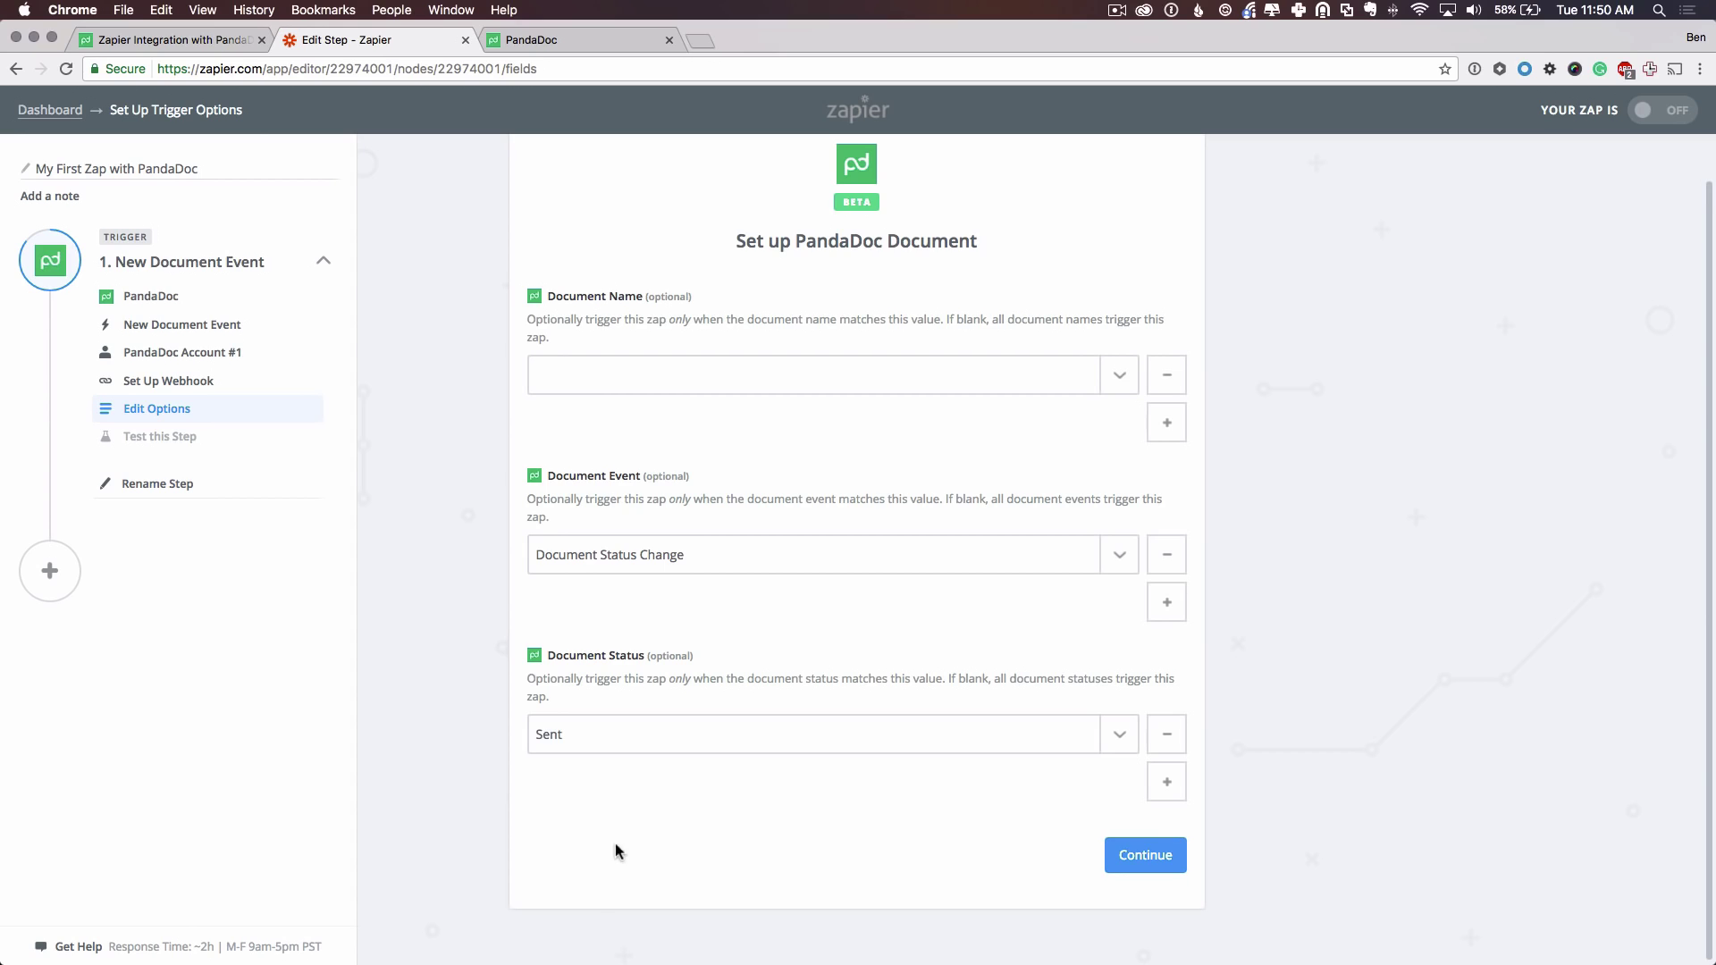
Save the trigger options and advance to the Test PandaDoc step showing the webhook URL.
left_click(1136, 856)
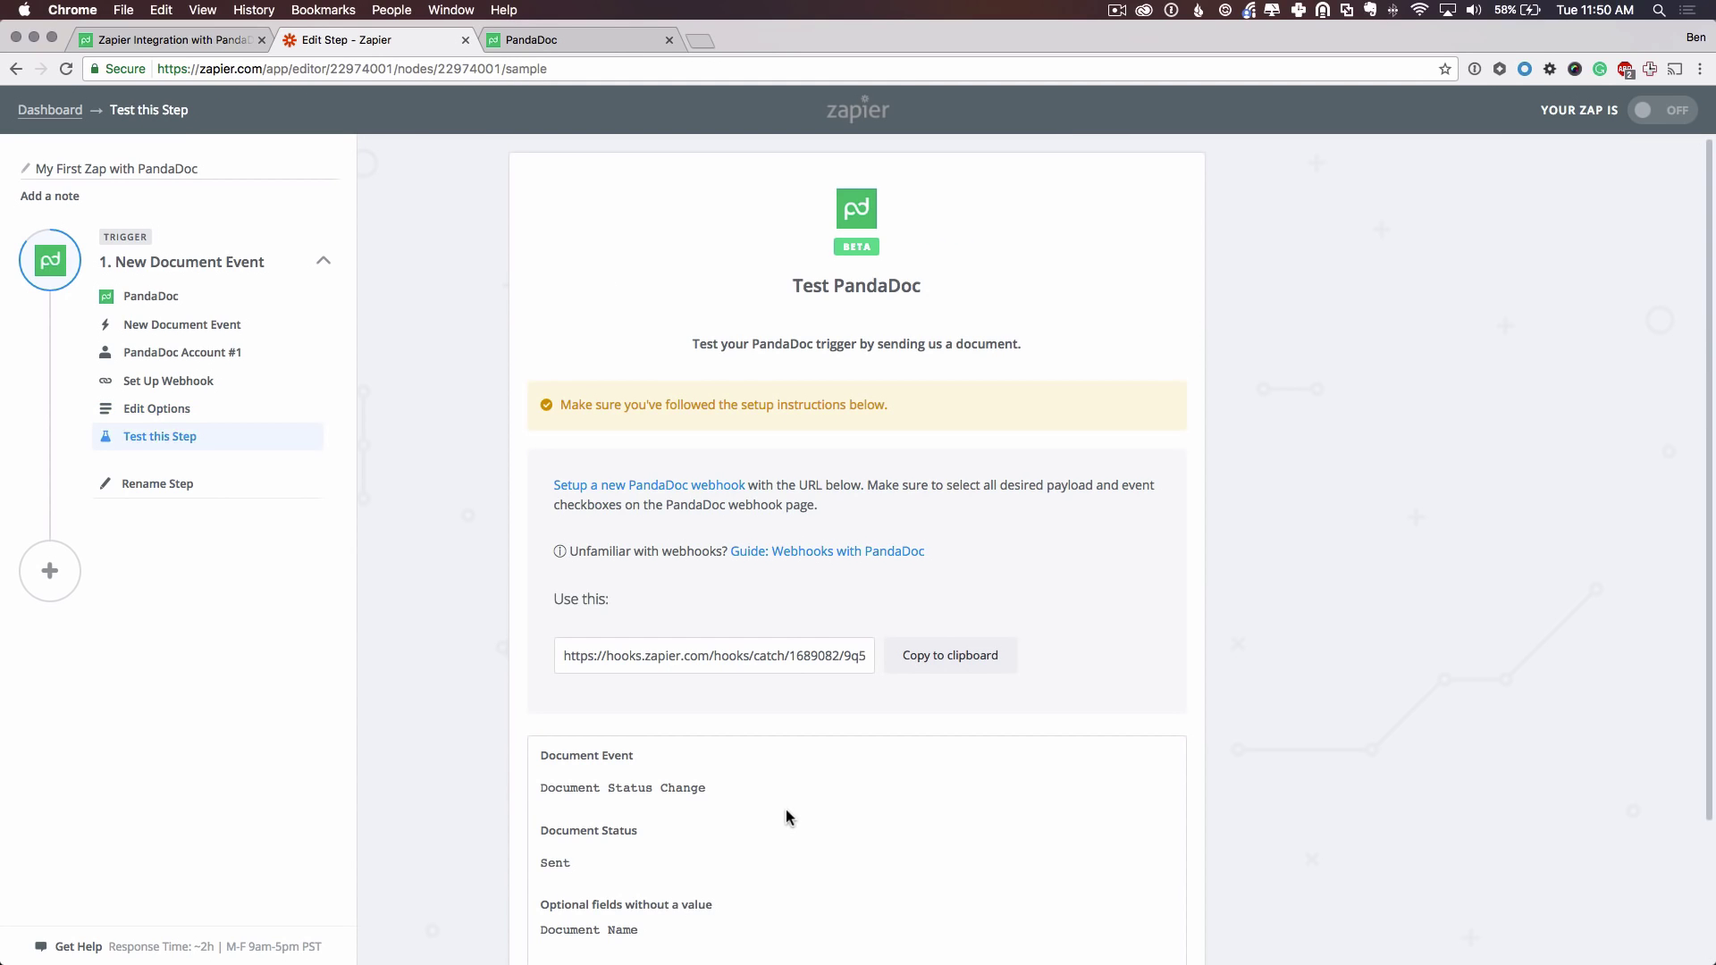
scroll(785, 800, "down", 3)
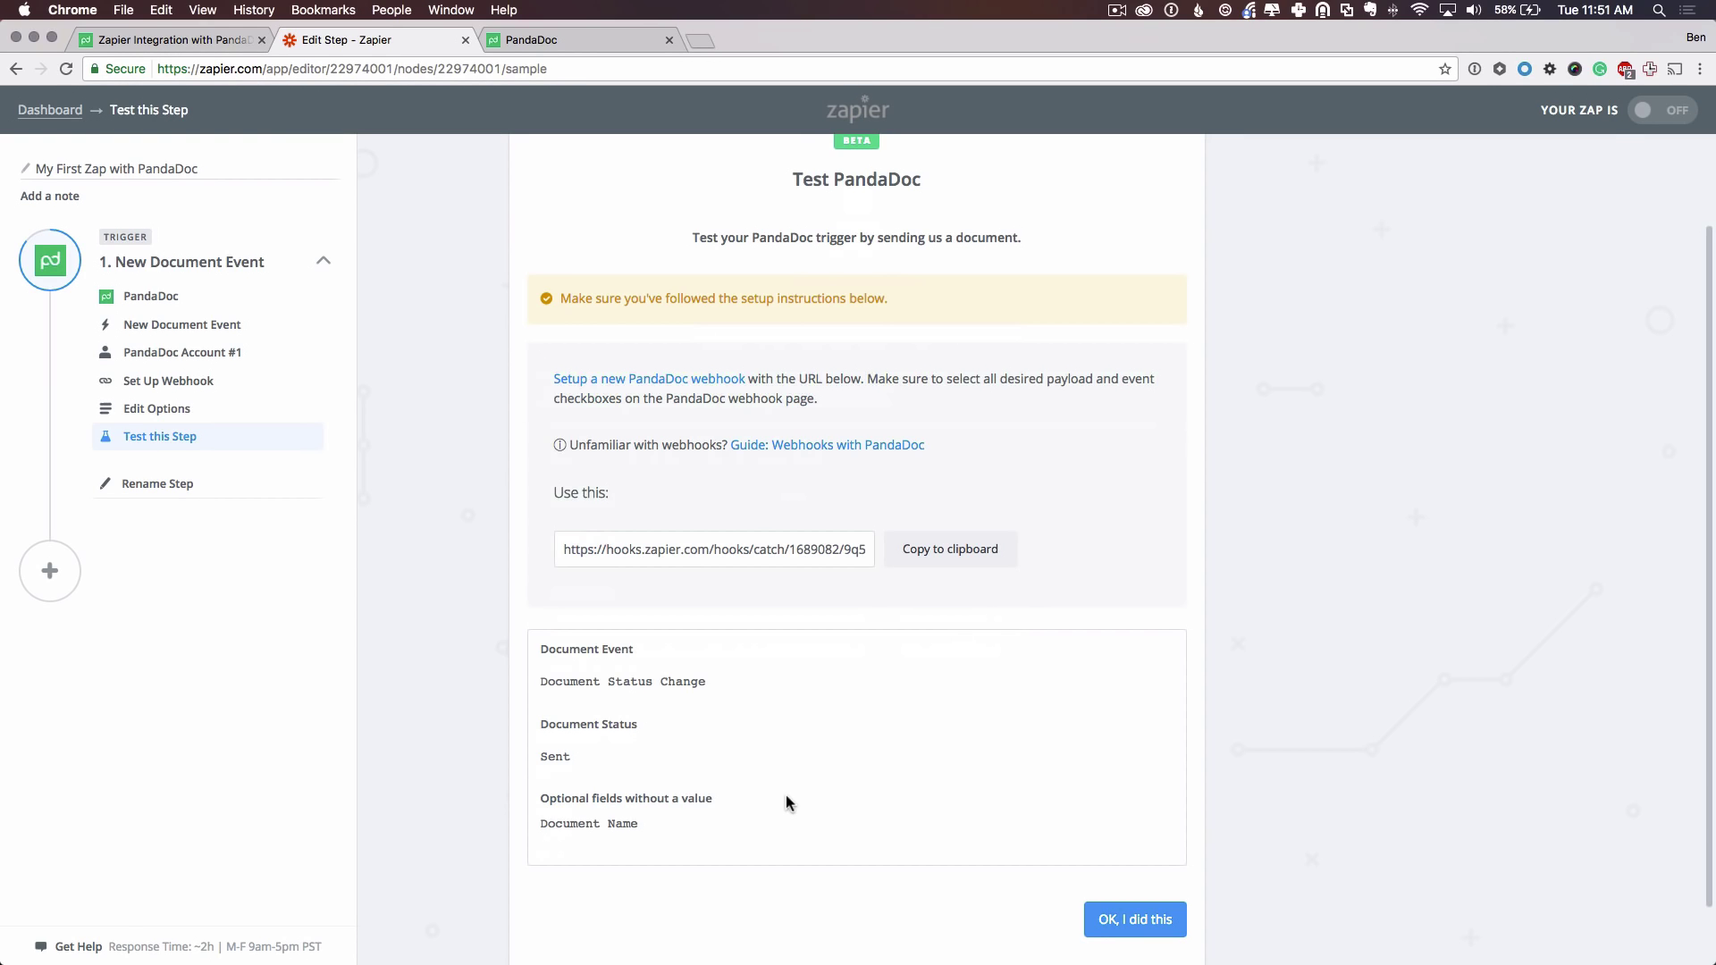
Read the help article's Step 6a–6g webhook instructions, then return to Zapier's test step.
left_click(213, 40)
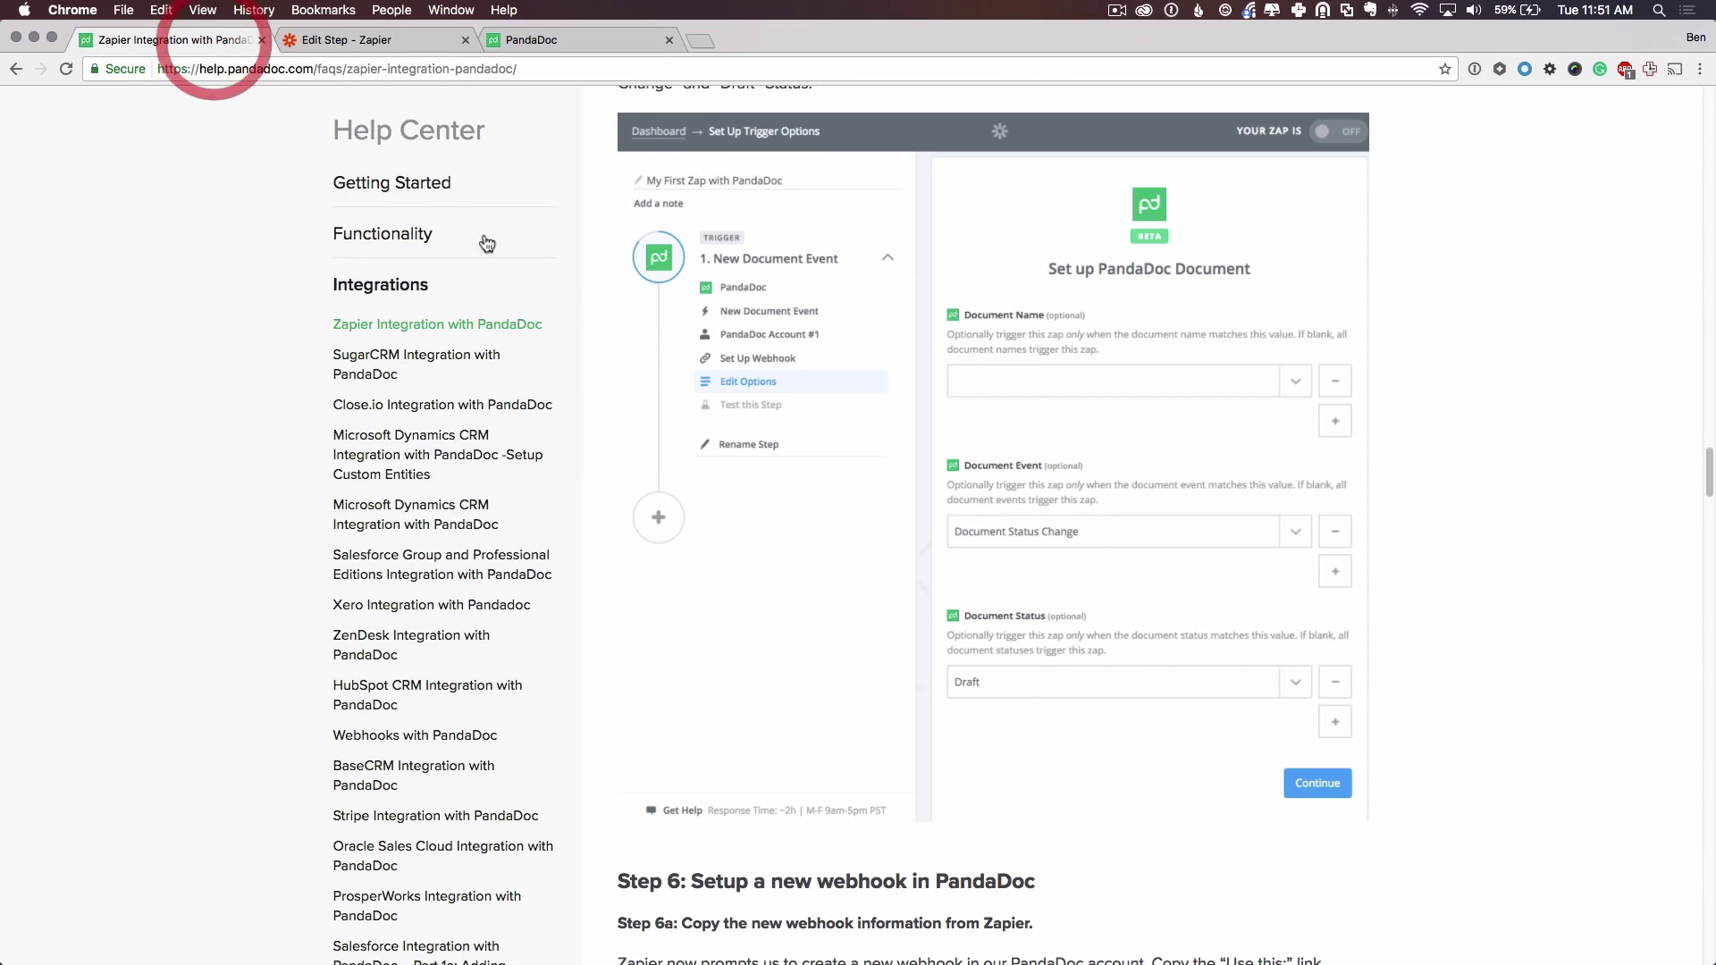
scroll(611, 375, "down", 5)
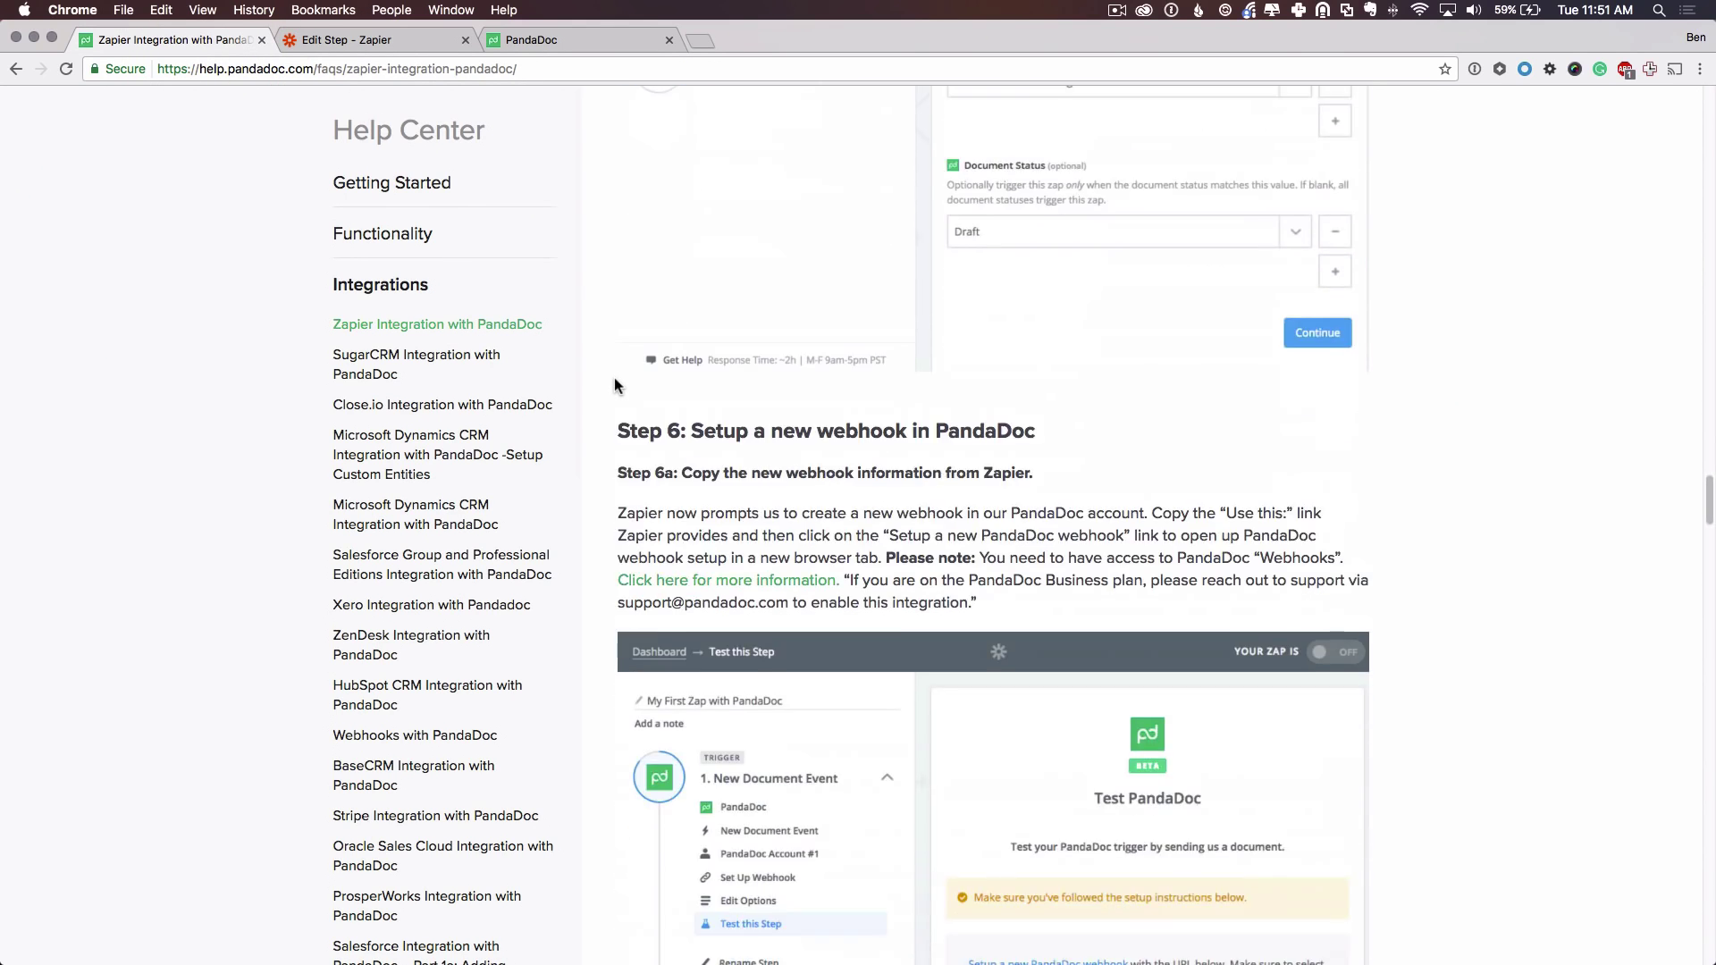
scroll(708, 427, "down", 4)
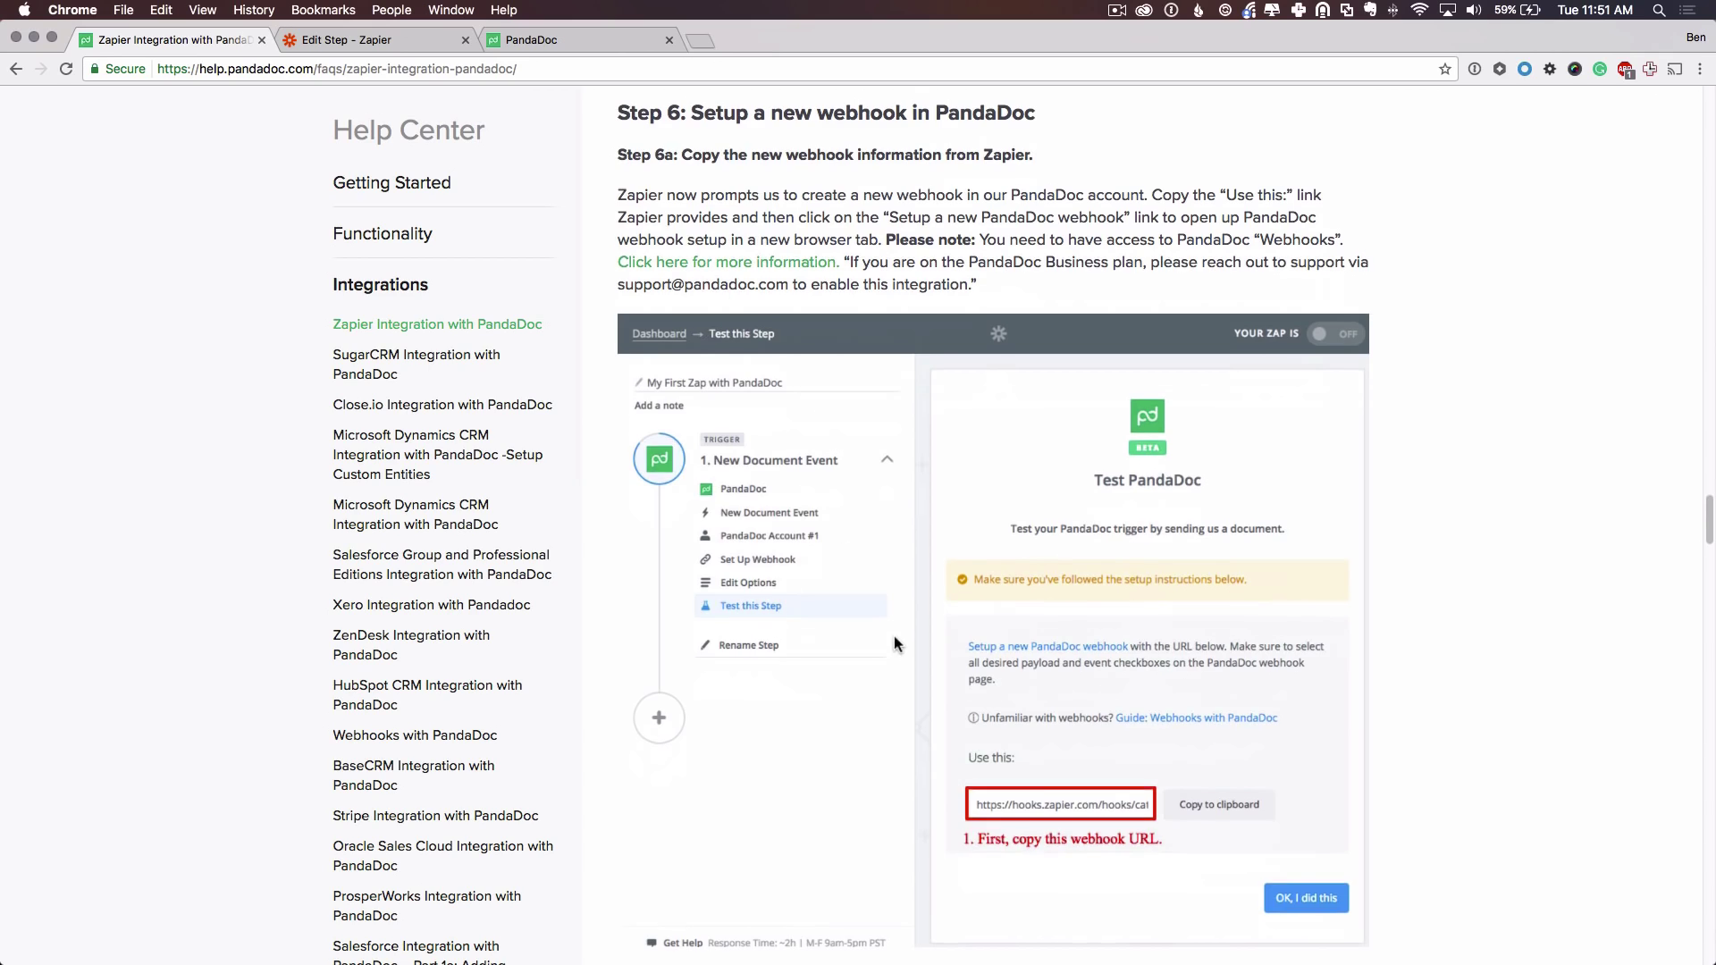
scroll(983, 652, "down", 2)
scroll(713, 623, "down", 2)
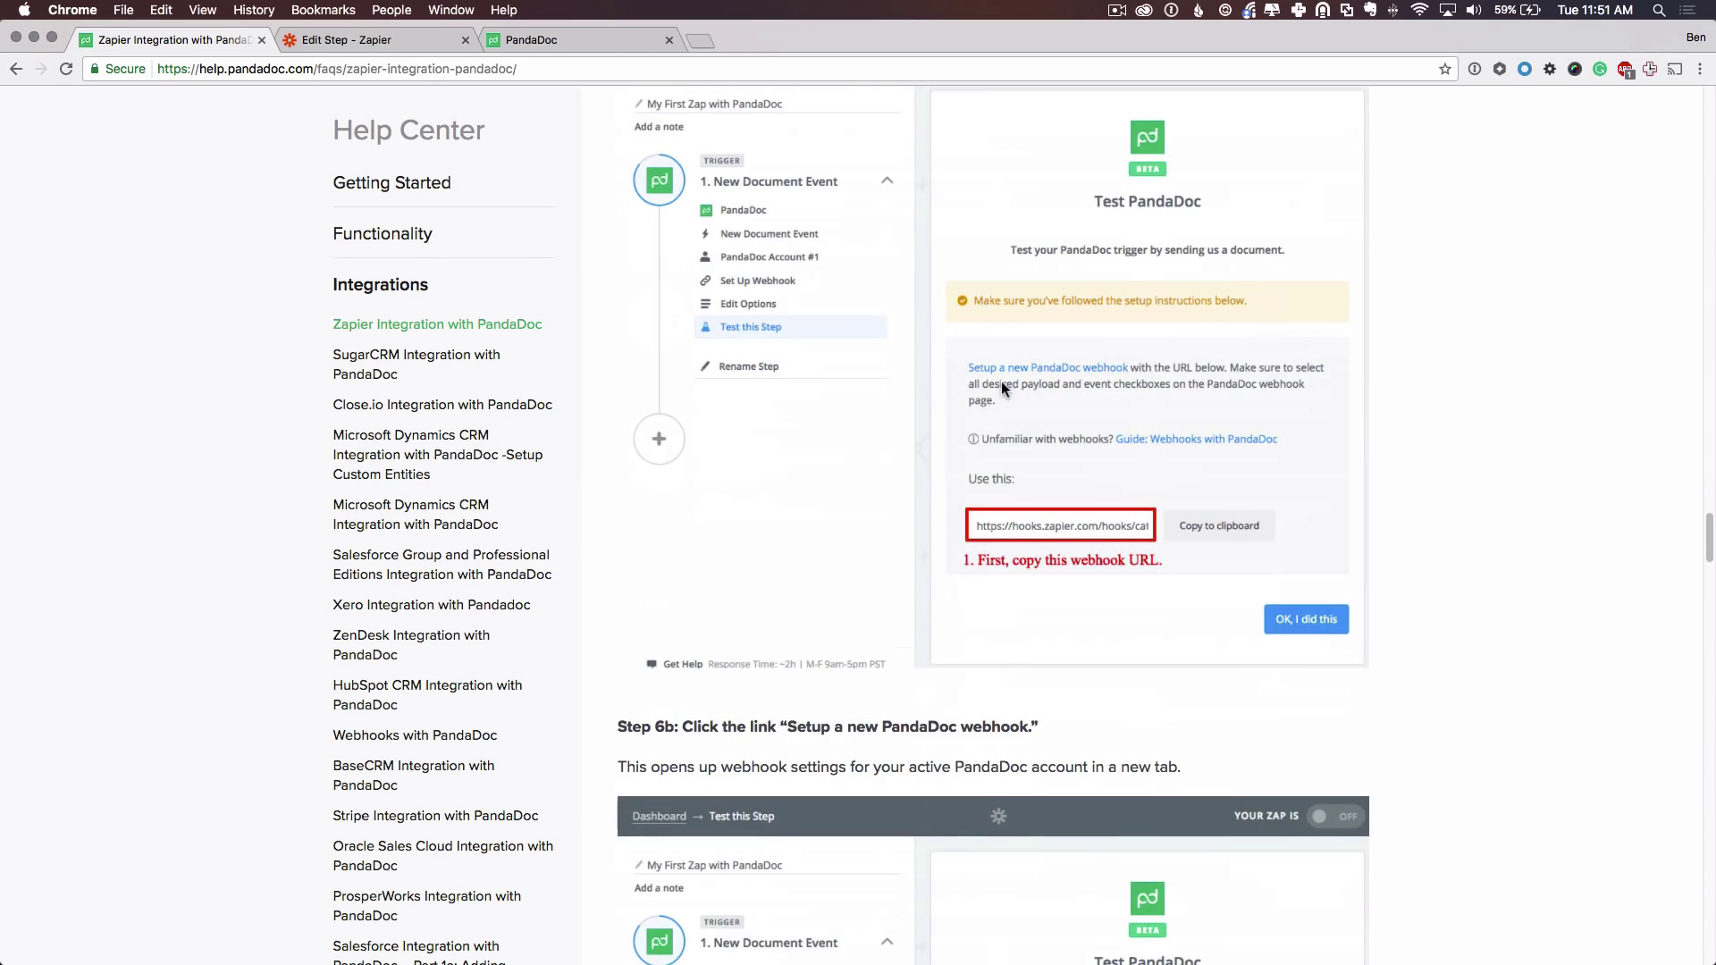
scroll(1000, 382, "down", 9)
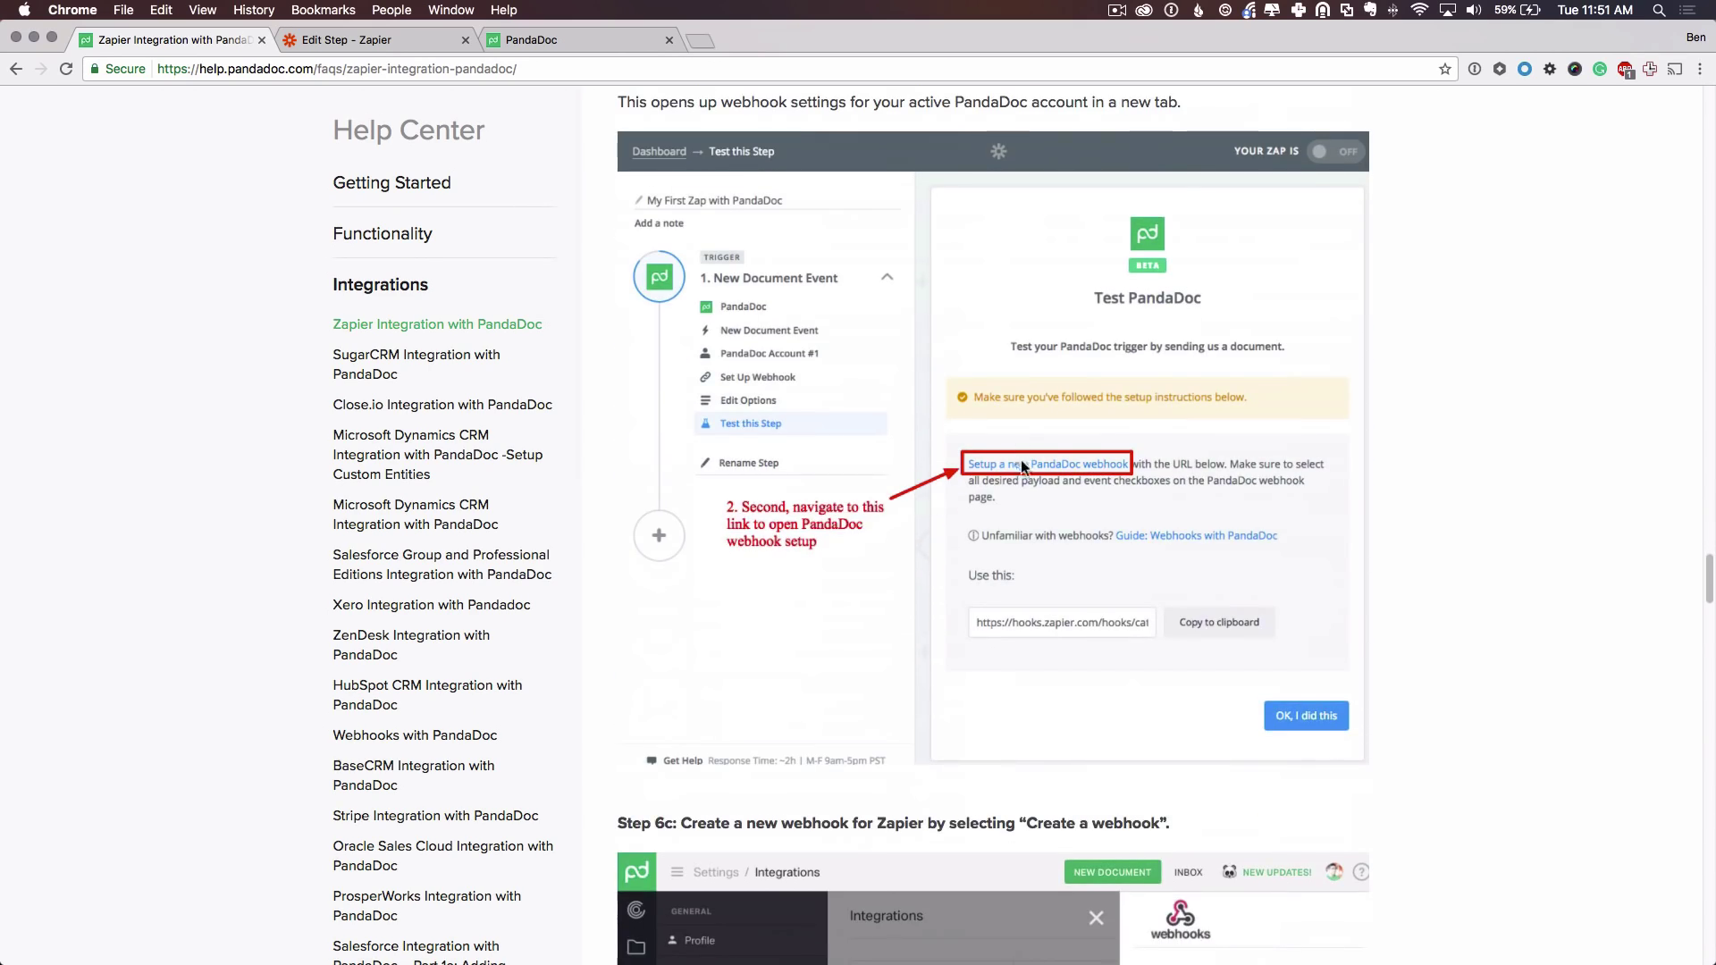
scroll(903, 556, "down", 5)
scroll(894, 560, "down", 1)
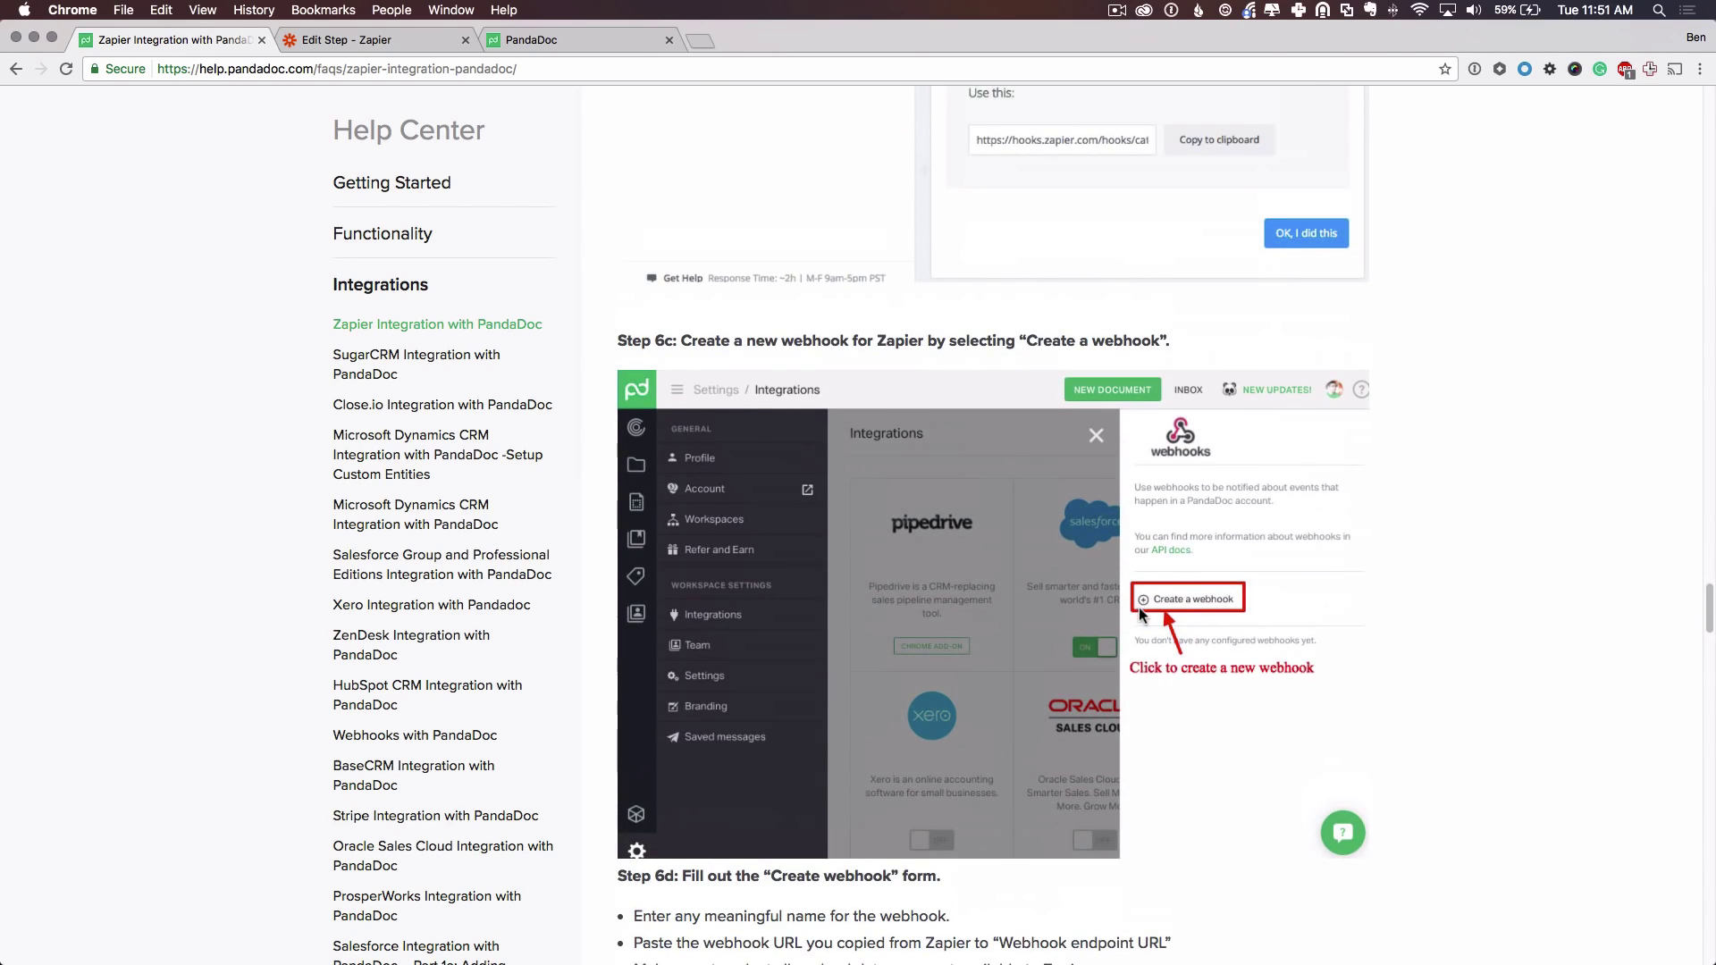
scroll(946, 606, "down", 2)
scroll(946, 608, "down", 5)
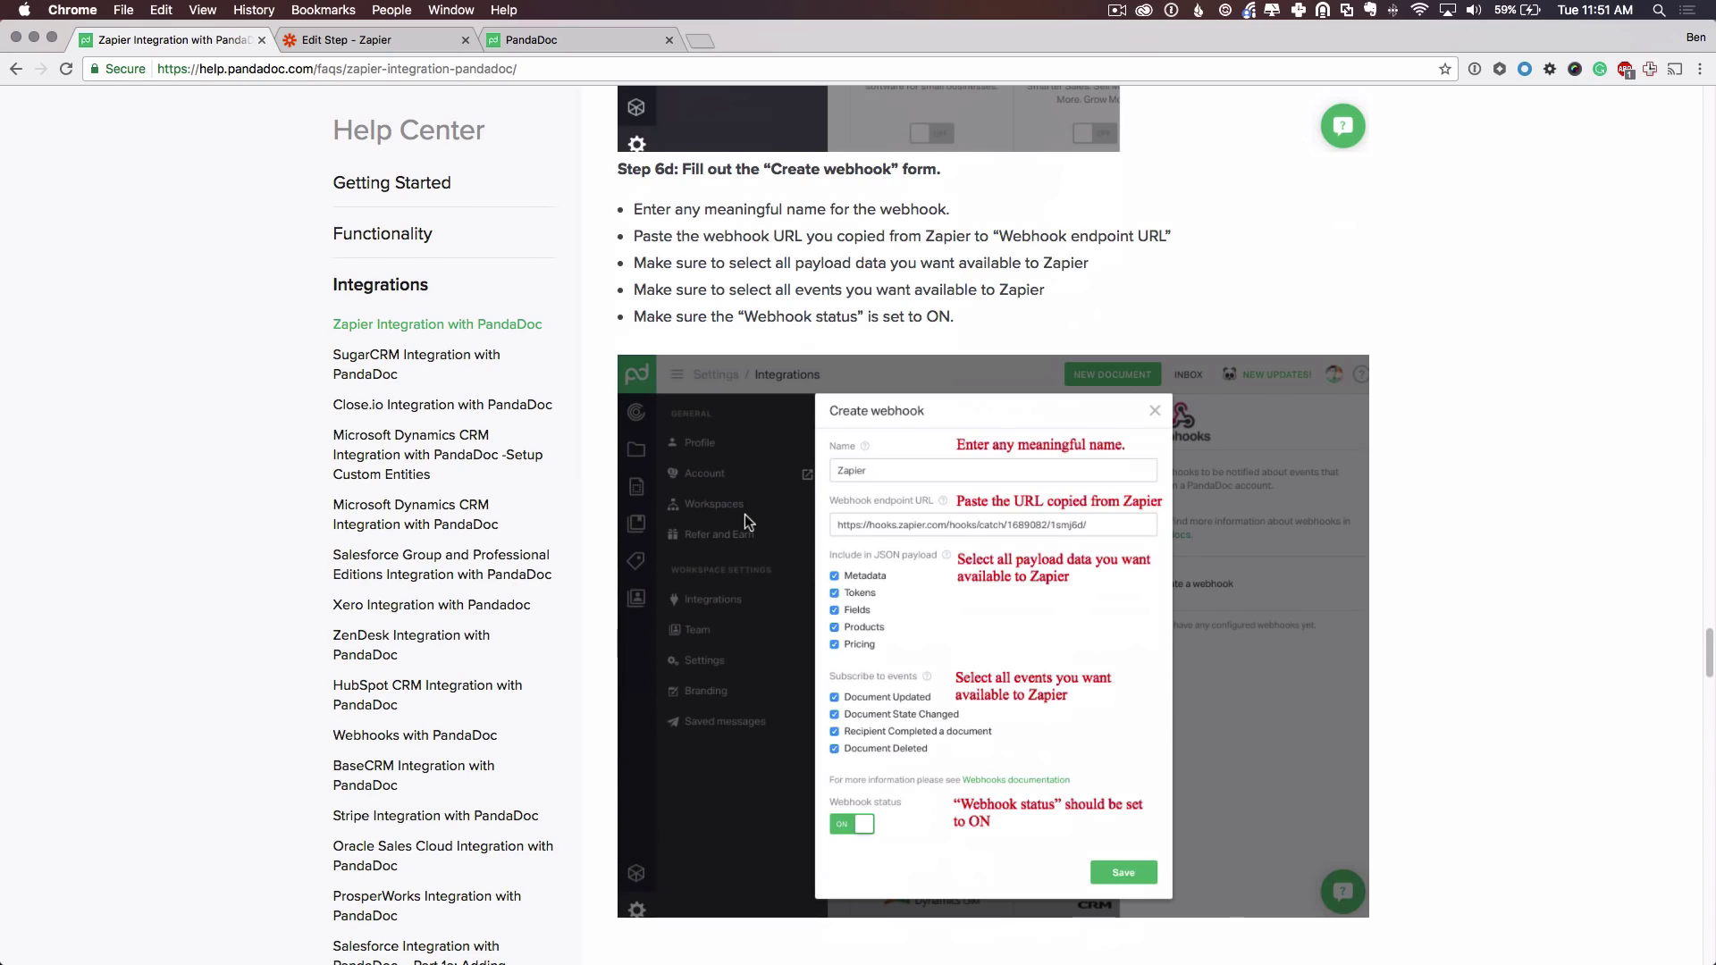
scroll(744, 515, "down", 2)
scroll(744, 513, "down", 7)
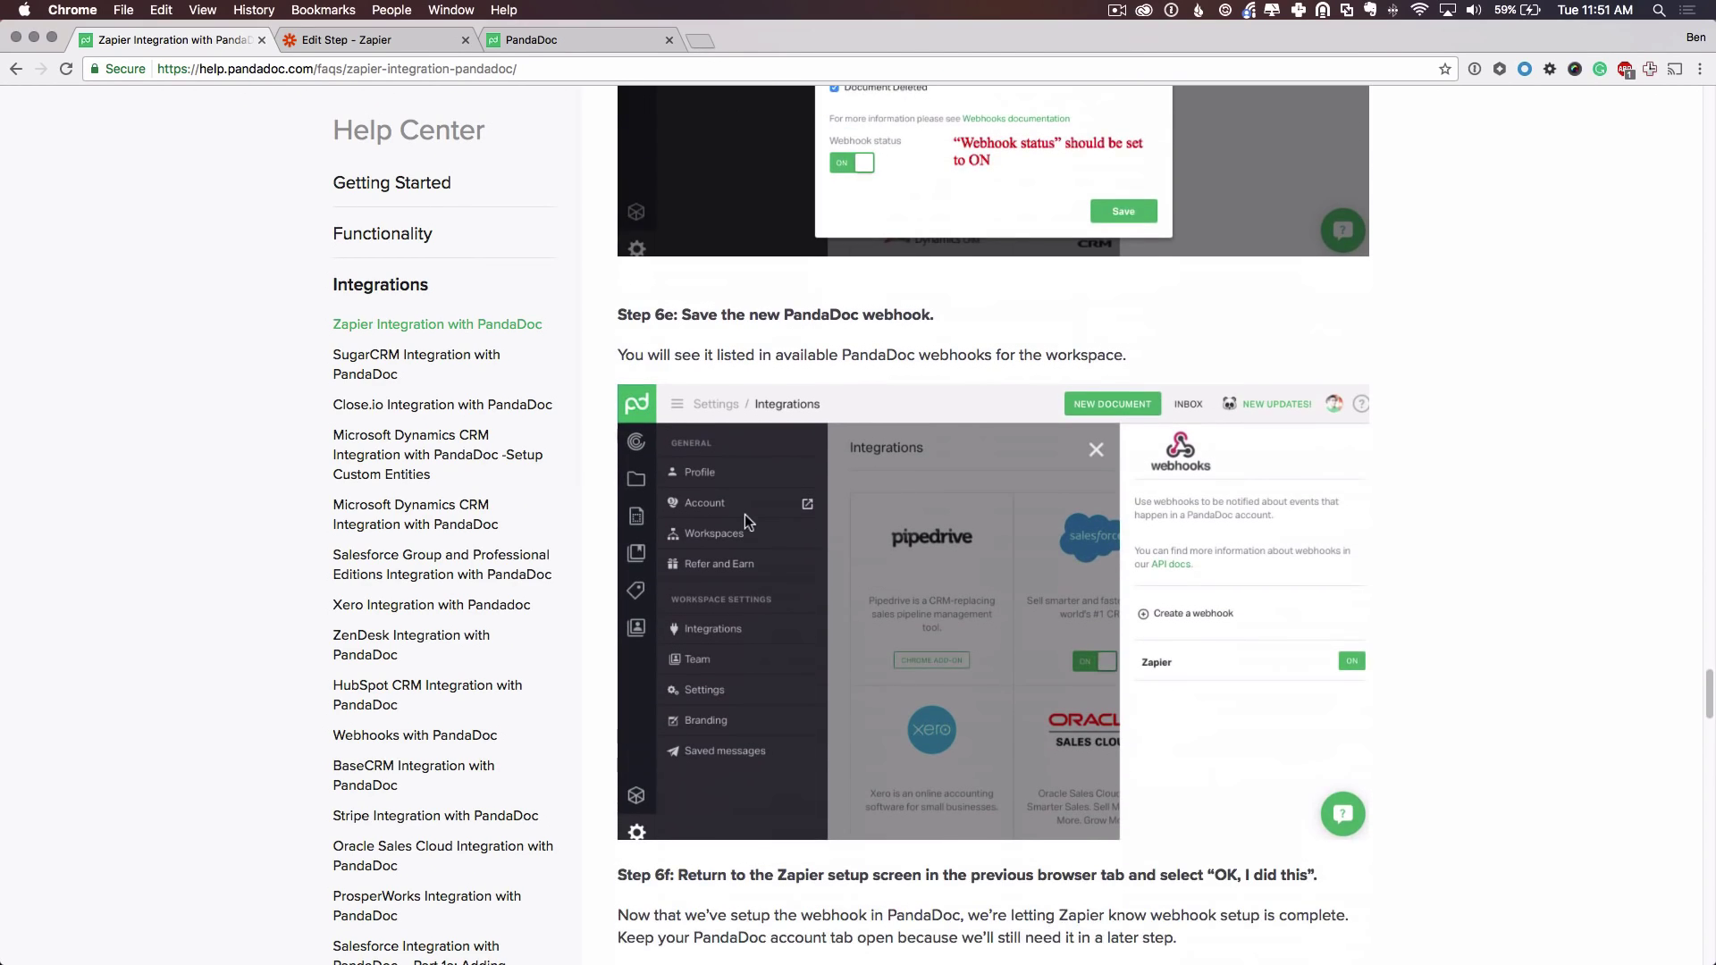
scroll(747, 516, "down", 6)
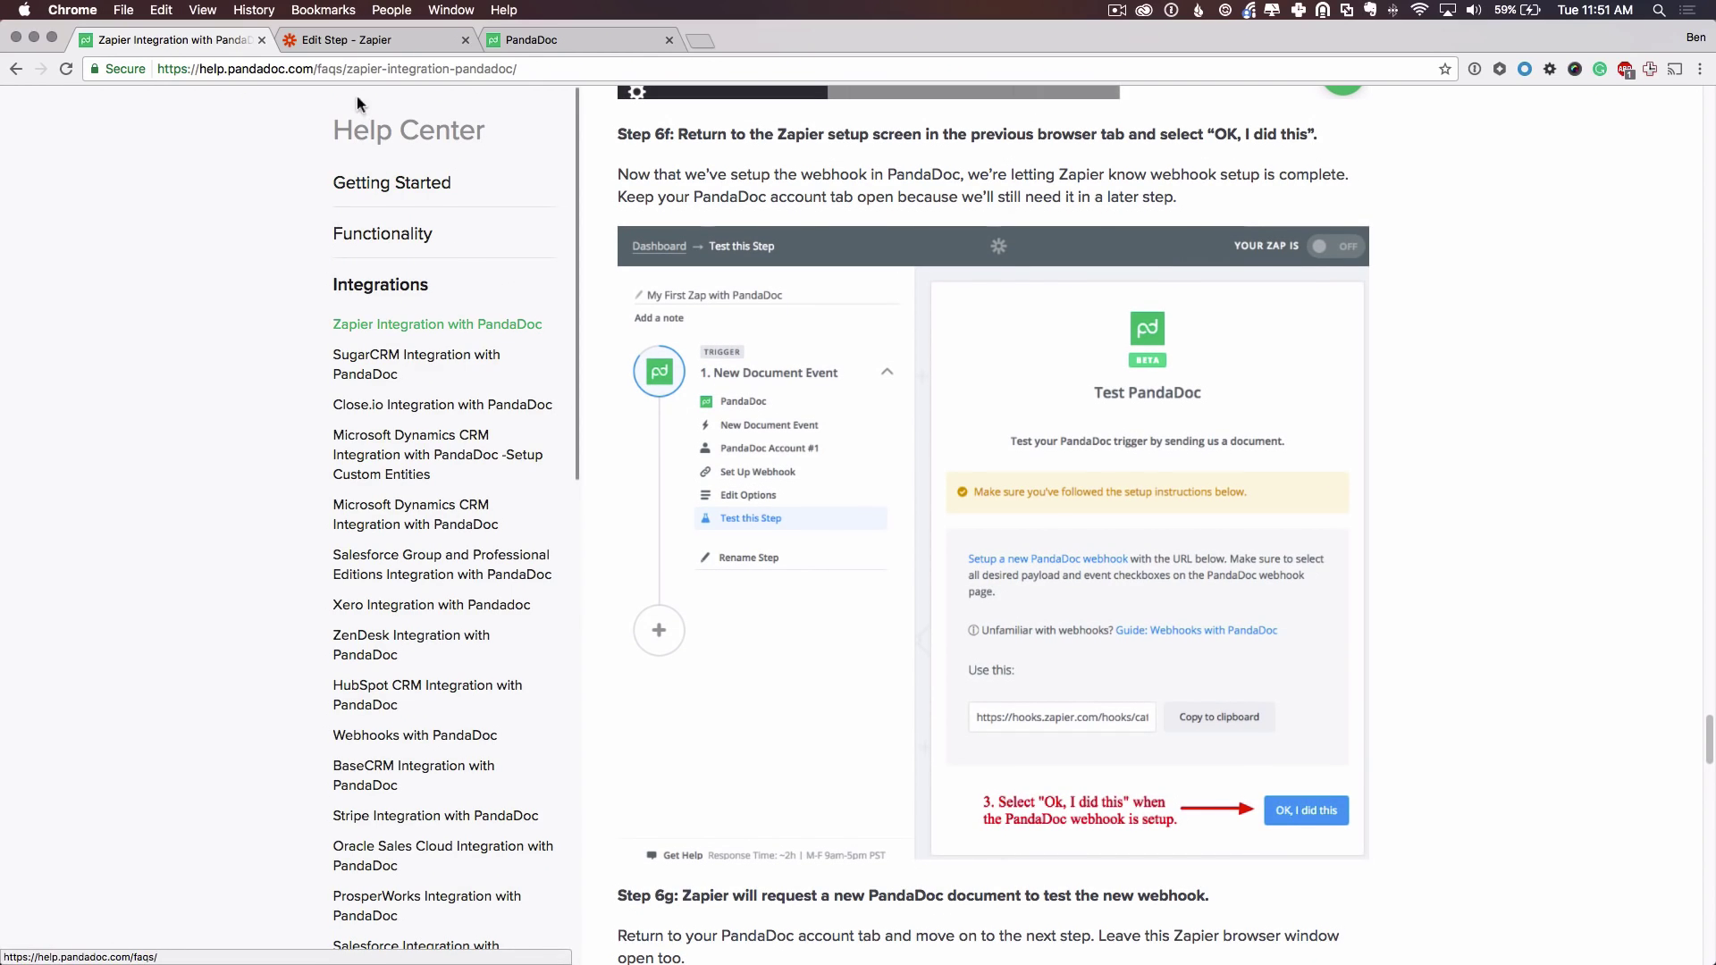
left_click(368, 39)
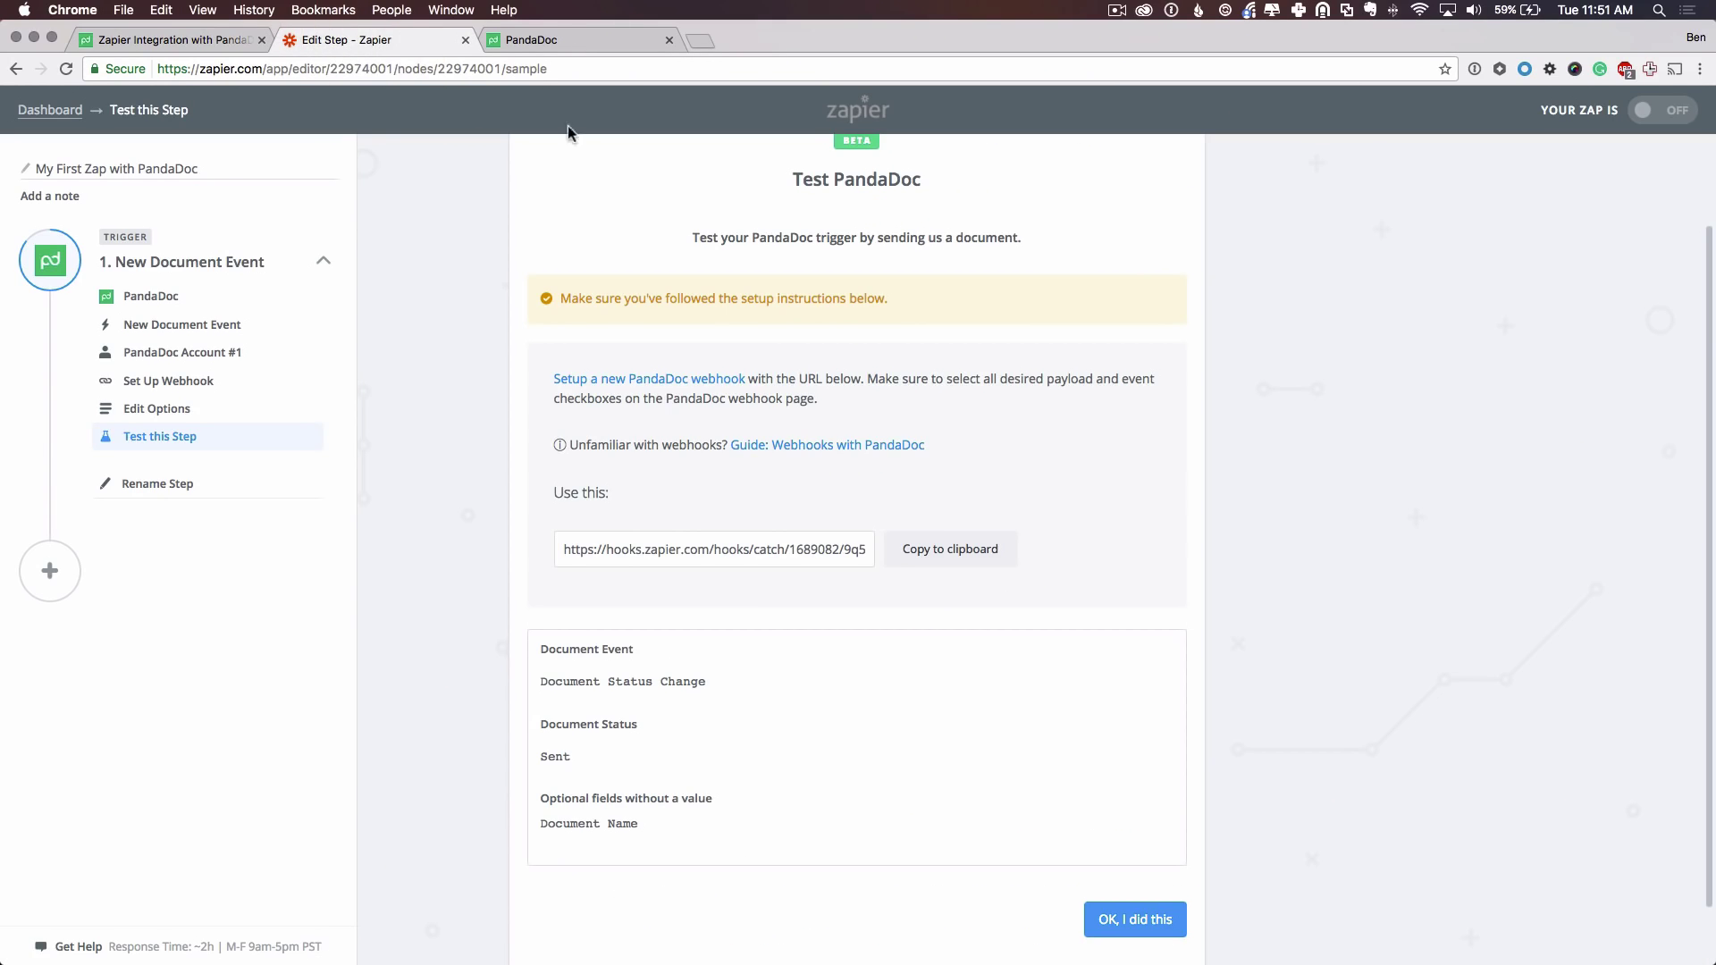
Copy the Zapier trigger's webhook URL to the clipboard.
left_click(918, 554)
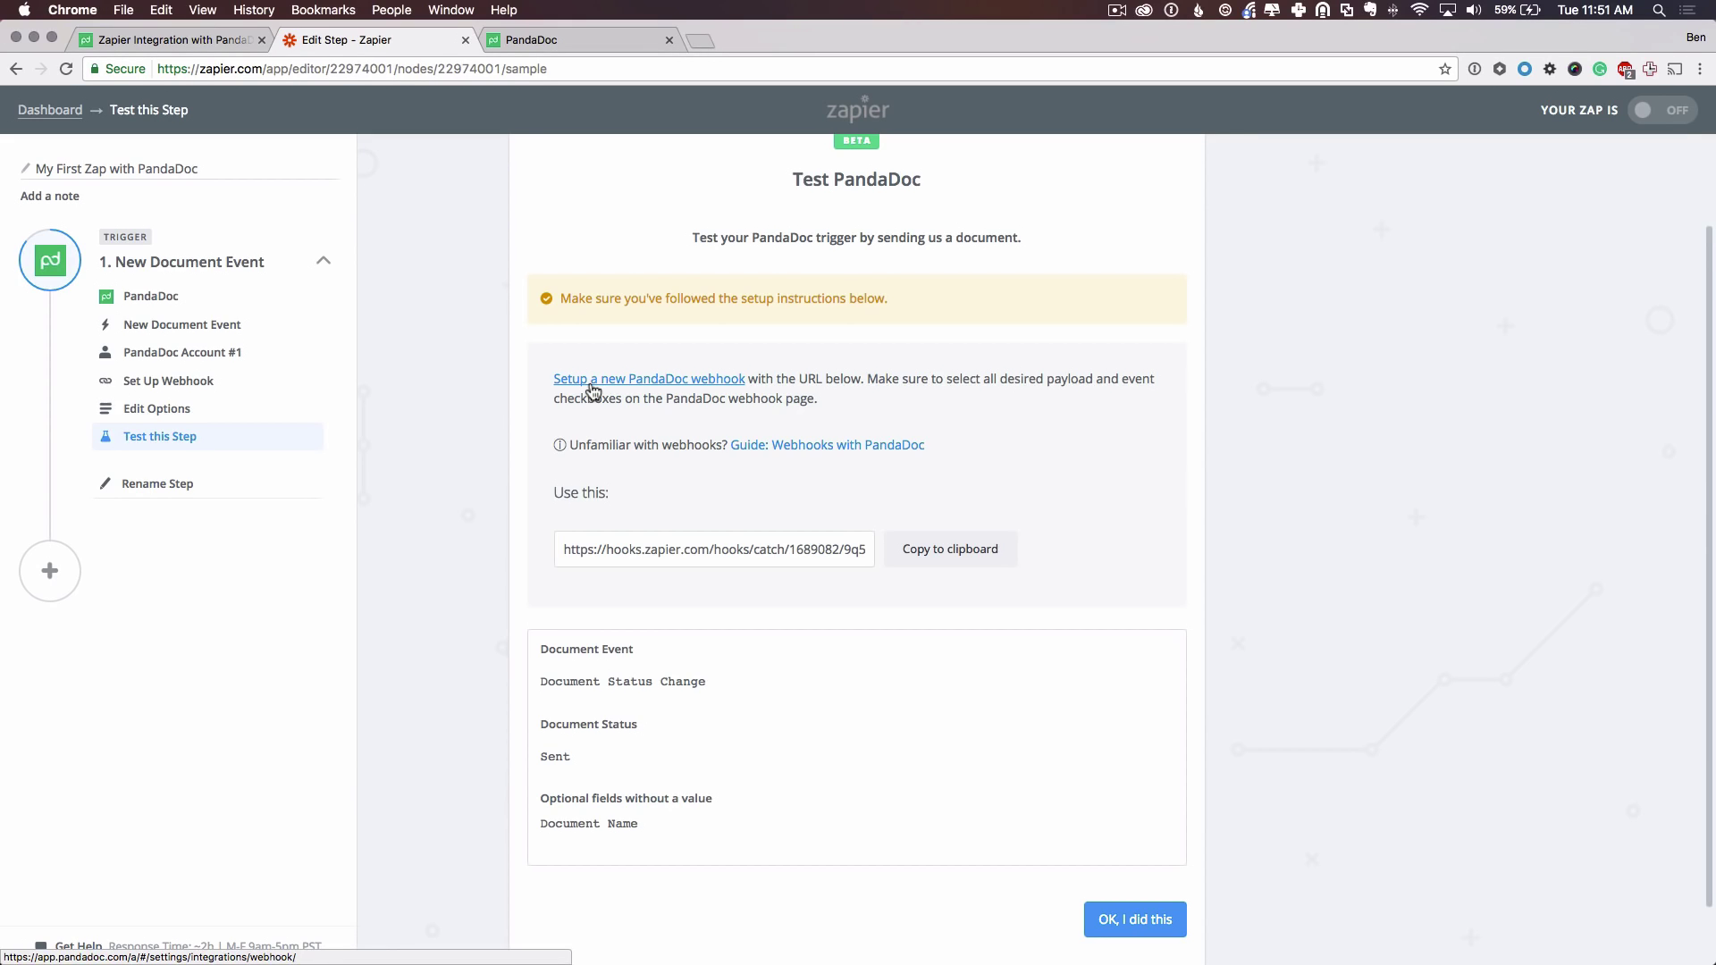
Create a PandaDoc webhook named 'PandaDoc for Zapier' with the pasted Zapier URL as endpoint.
left_click(765, 424)
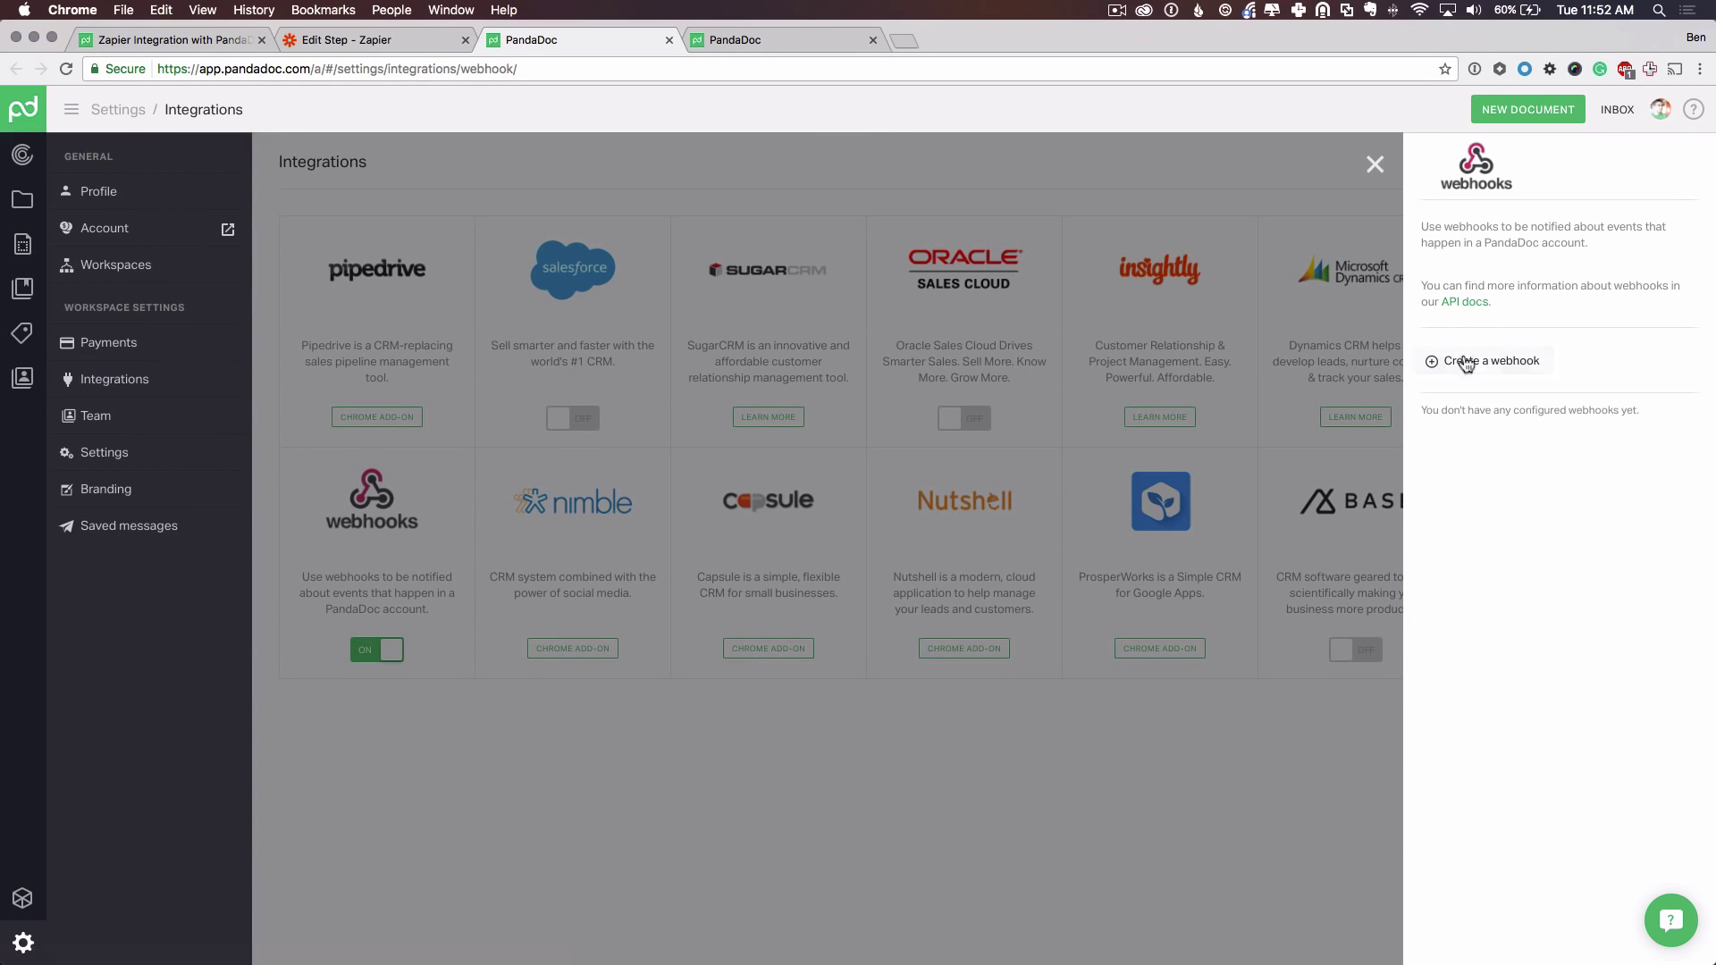
left_click(1493, 363)
left_click(756, 224)
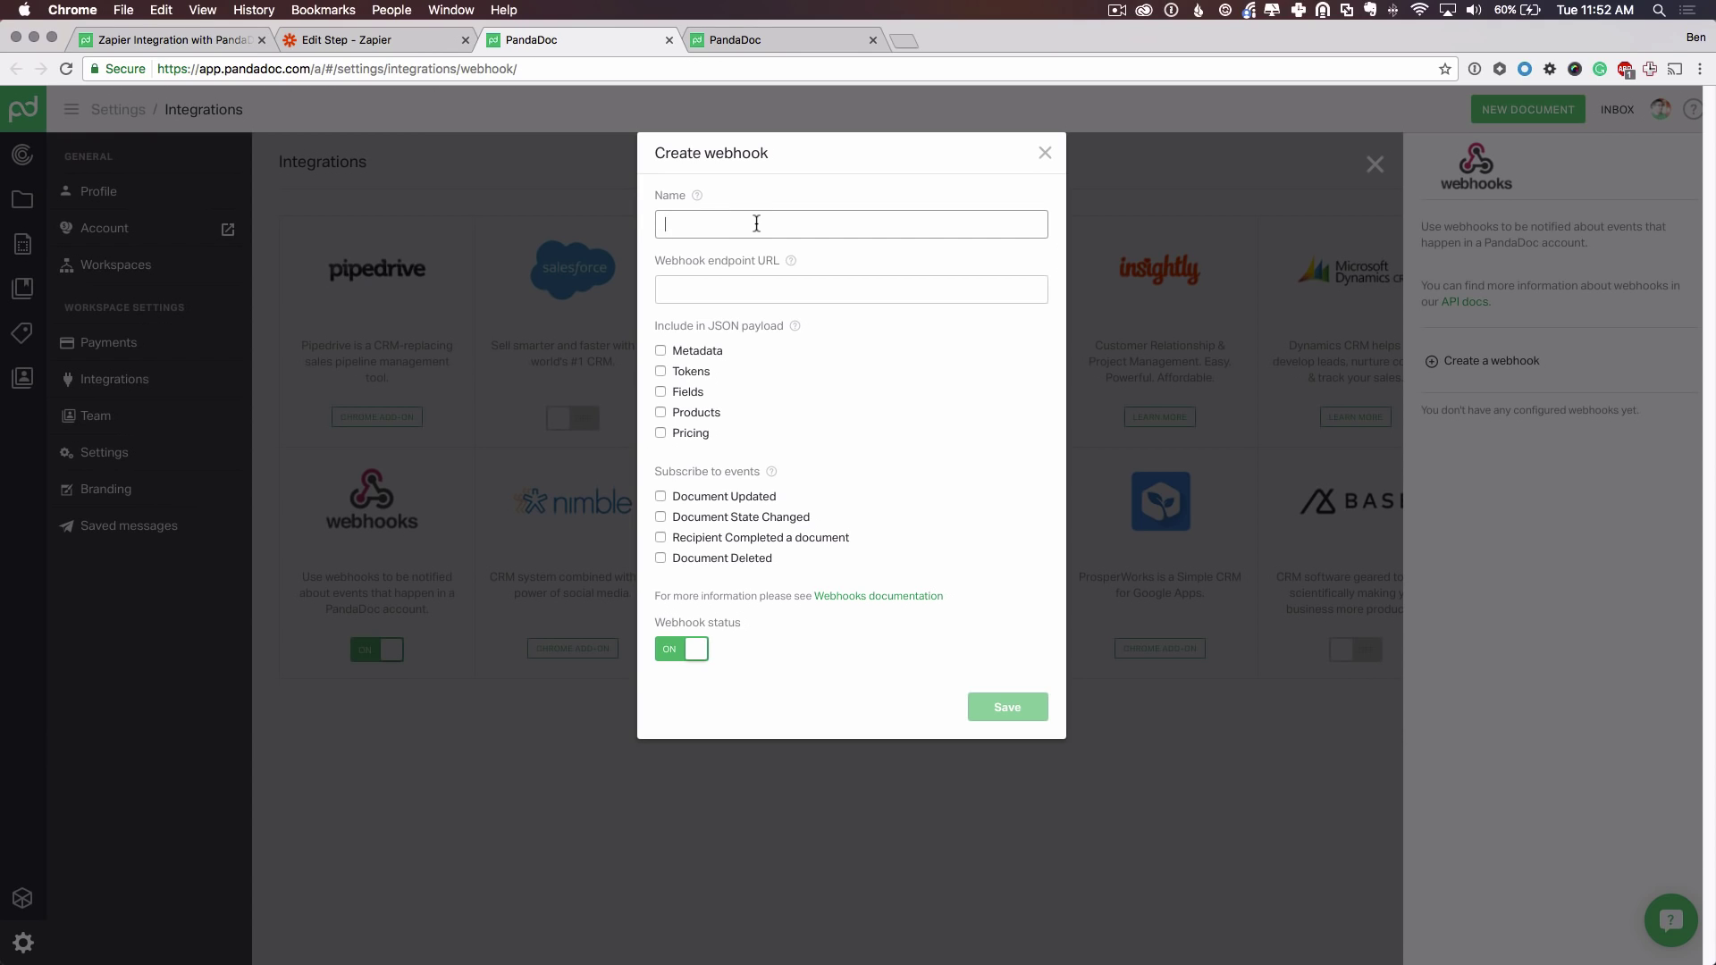
type("PandaDoc for Zapier")
left_click(851, 290)
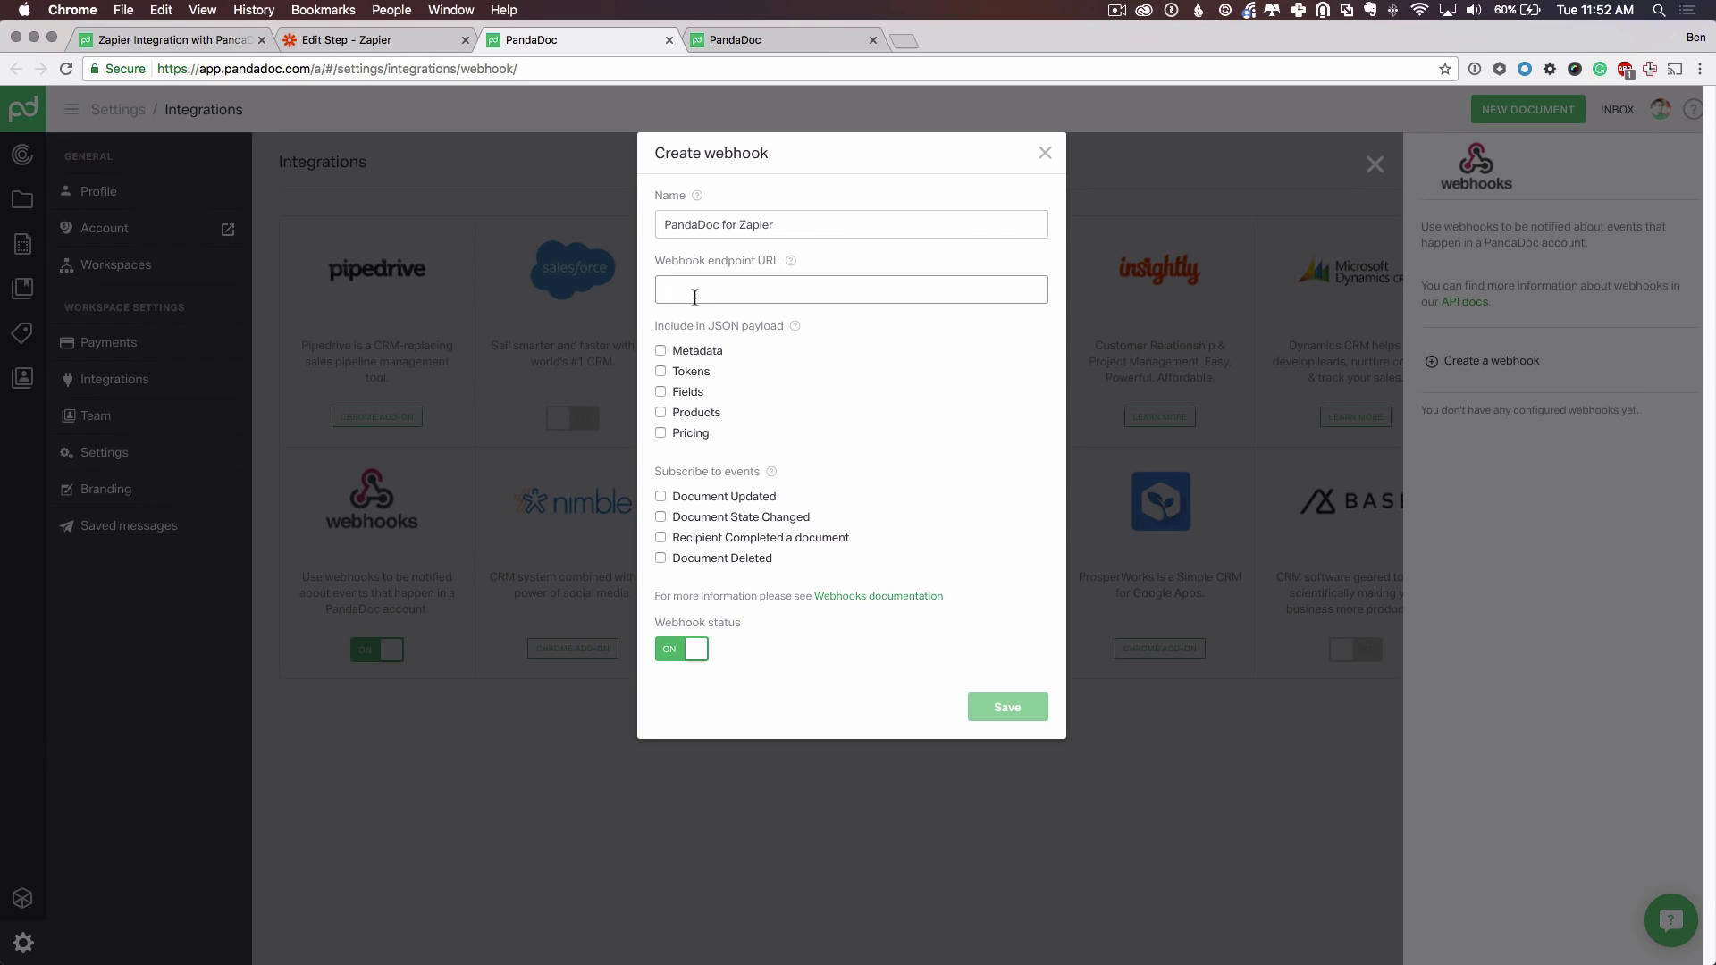
key("super+v")
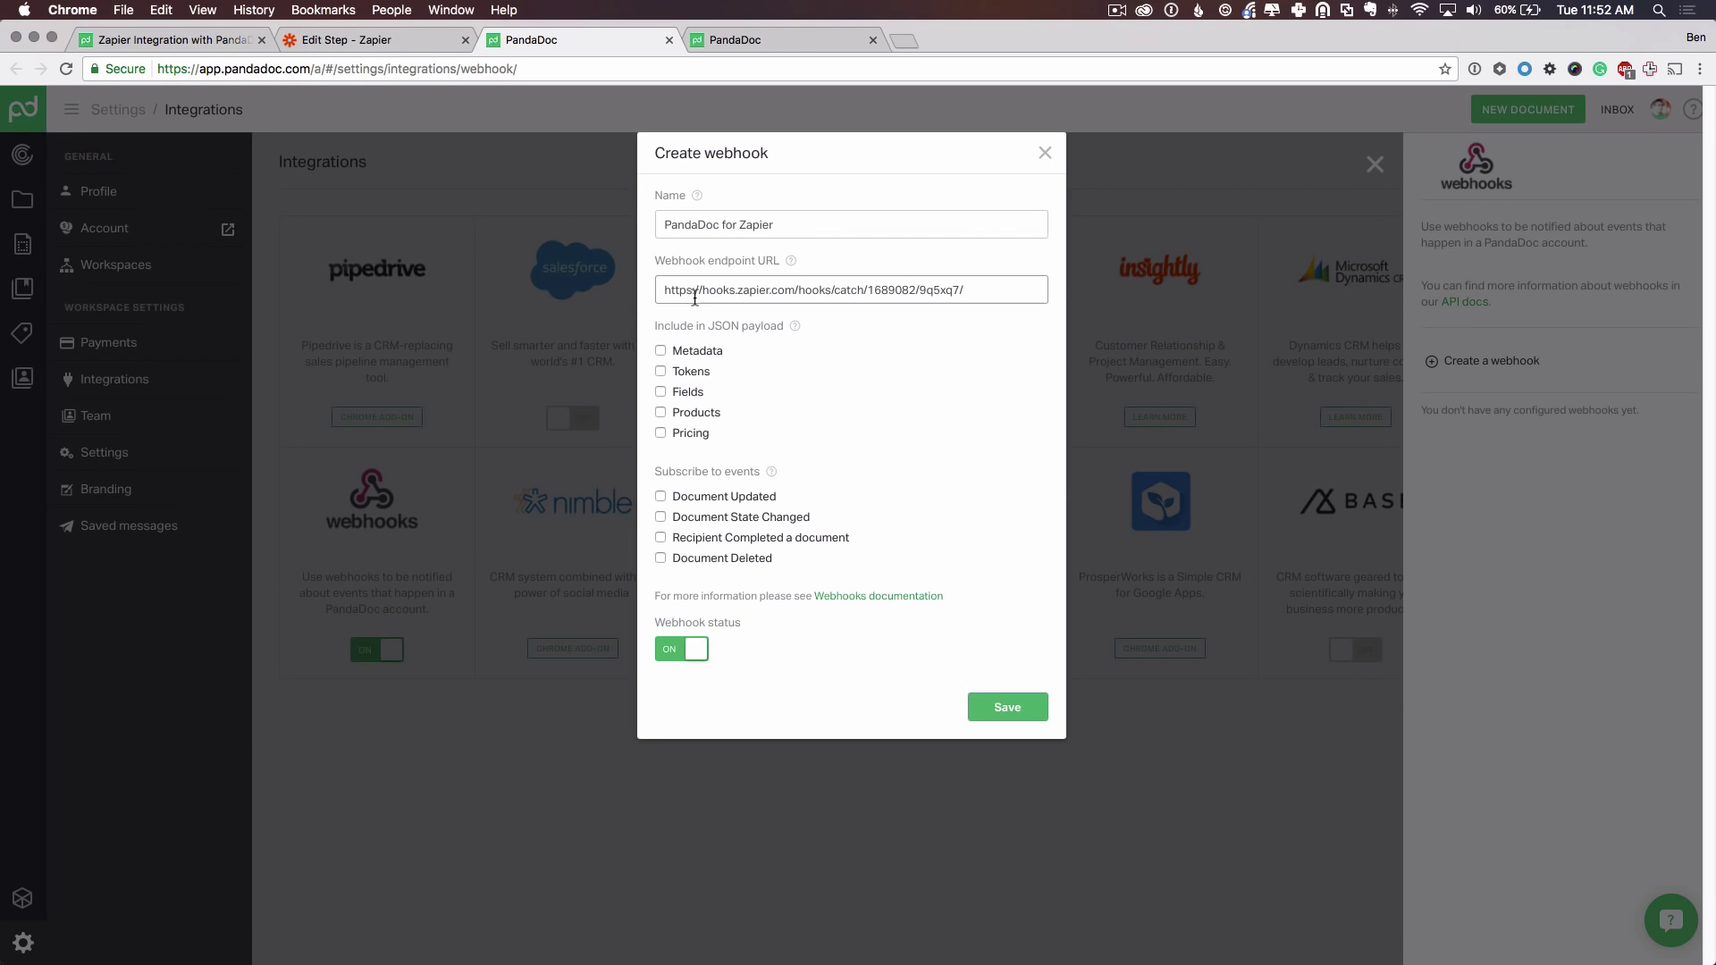
left_click(786, 359)
Include Metadata, Tokens, Fields, Products and Pricing in the webhook payload.
left_click(660, 352)
left_click(661, 371)
left_click(661, 392)
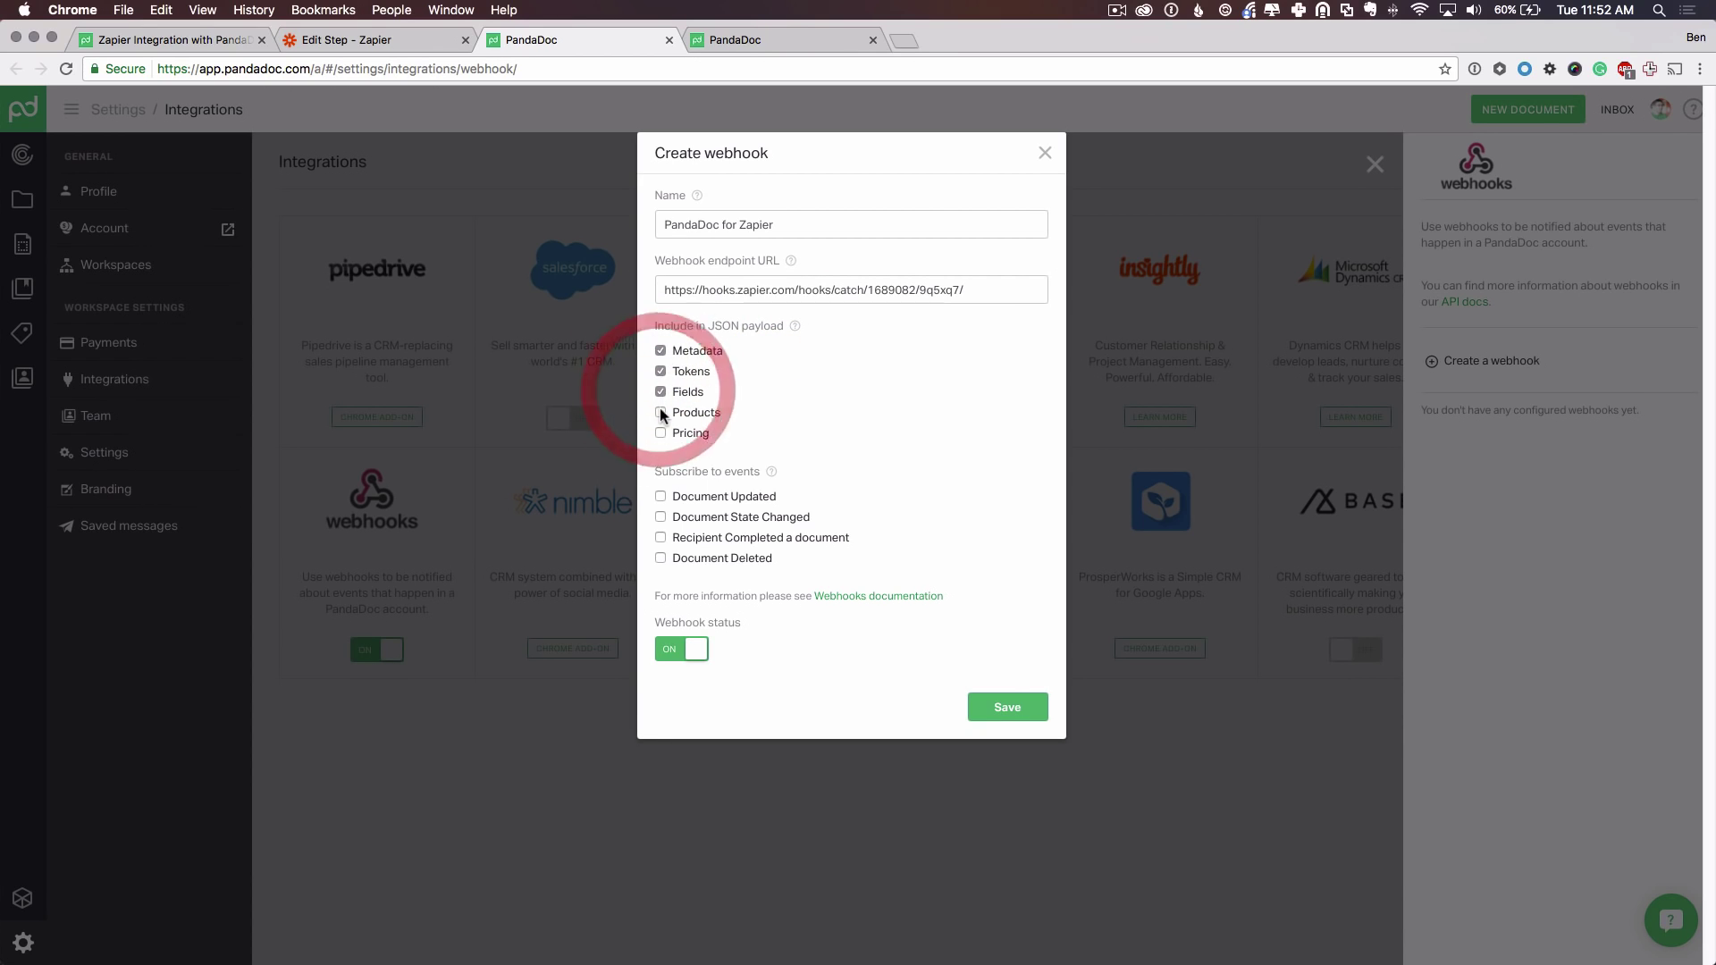
left_click(660, 412)
left_click(660, 432)
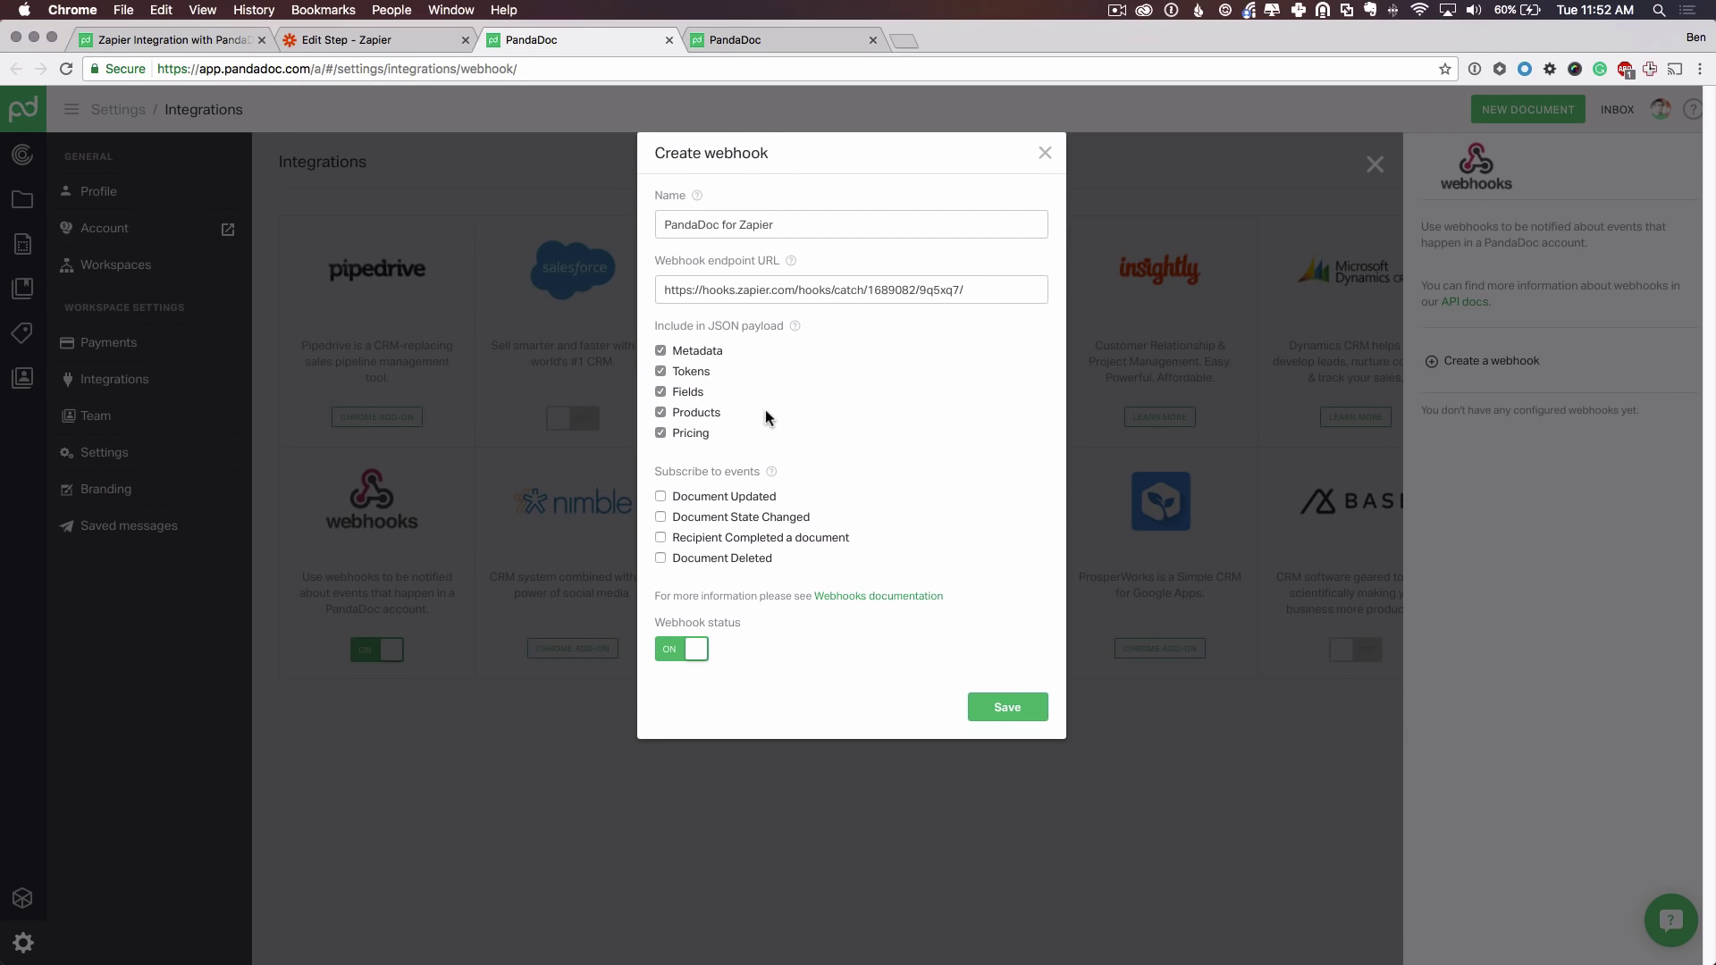
left_click(661, 370)
left_click(661, 372)
Subscribe to Document State Changed, Updated, Recipient Completed and Deleted events, then save the webhook.
left_click(660, 517)
left_click(661, 497)
left_click(660, 537)
left_click(661, 558)
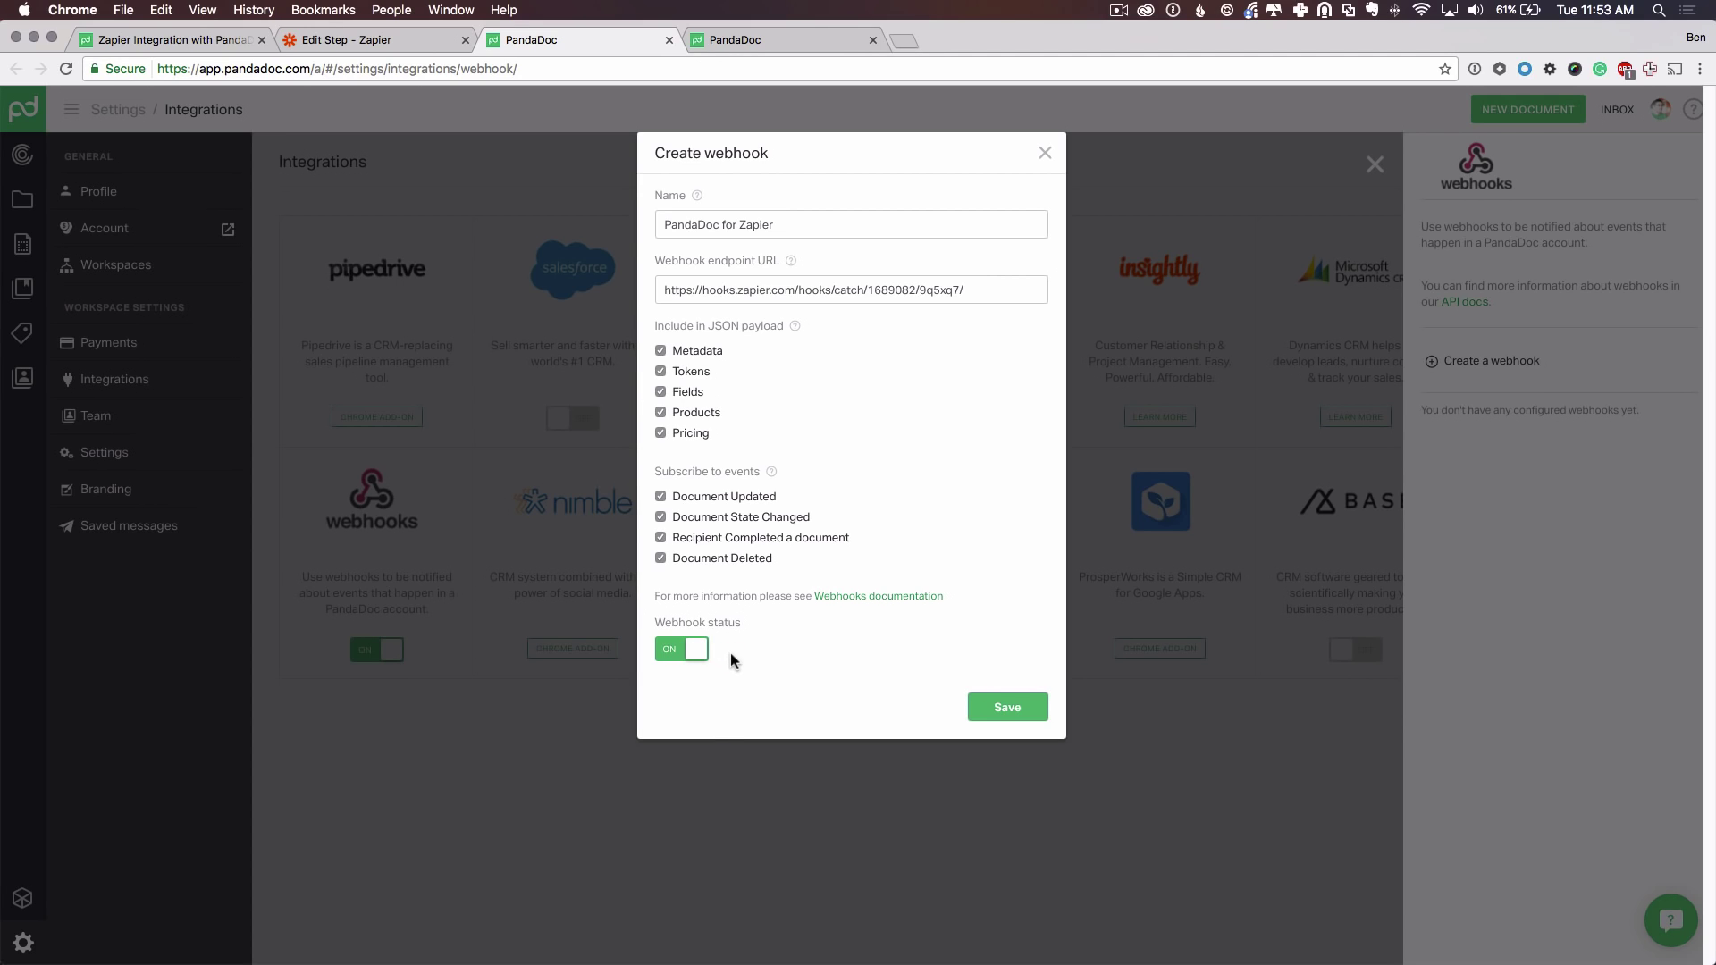
left_click(988, 707)
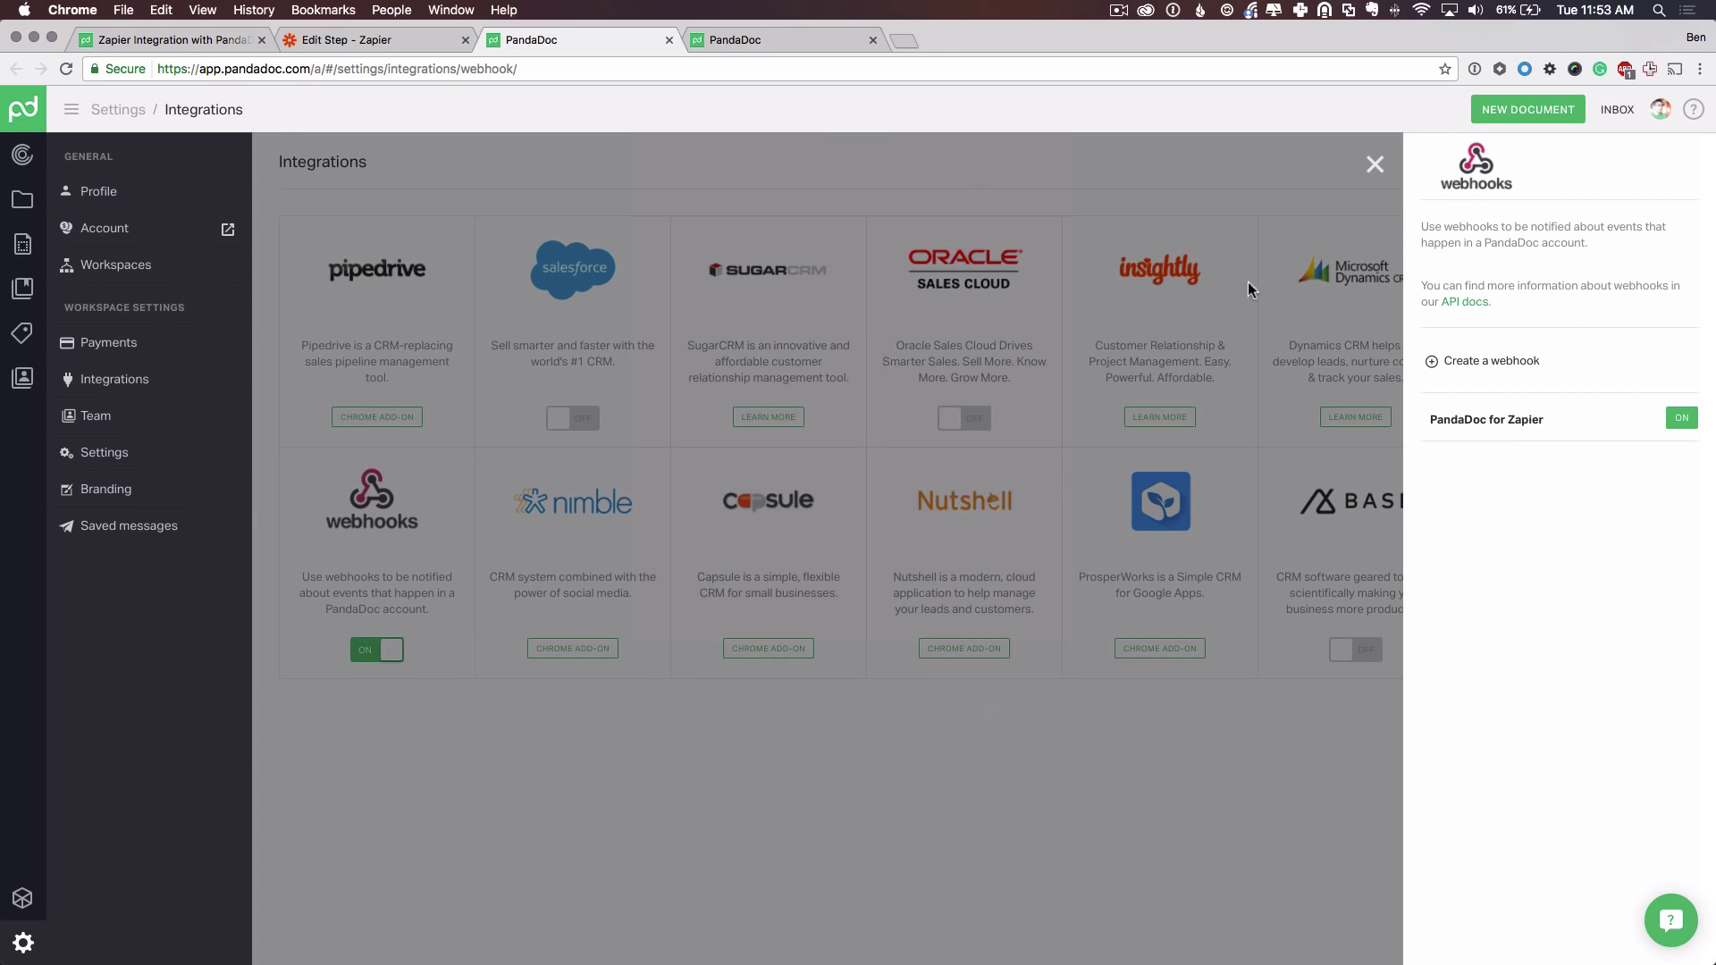
In Zapier's test step, review the Document Status Change, Sent and Document Name sample fields.
left_click(314, 42)
scroll(662, 581, "down", 1)
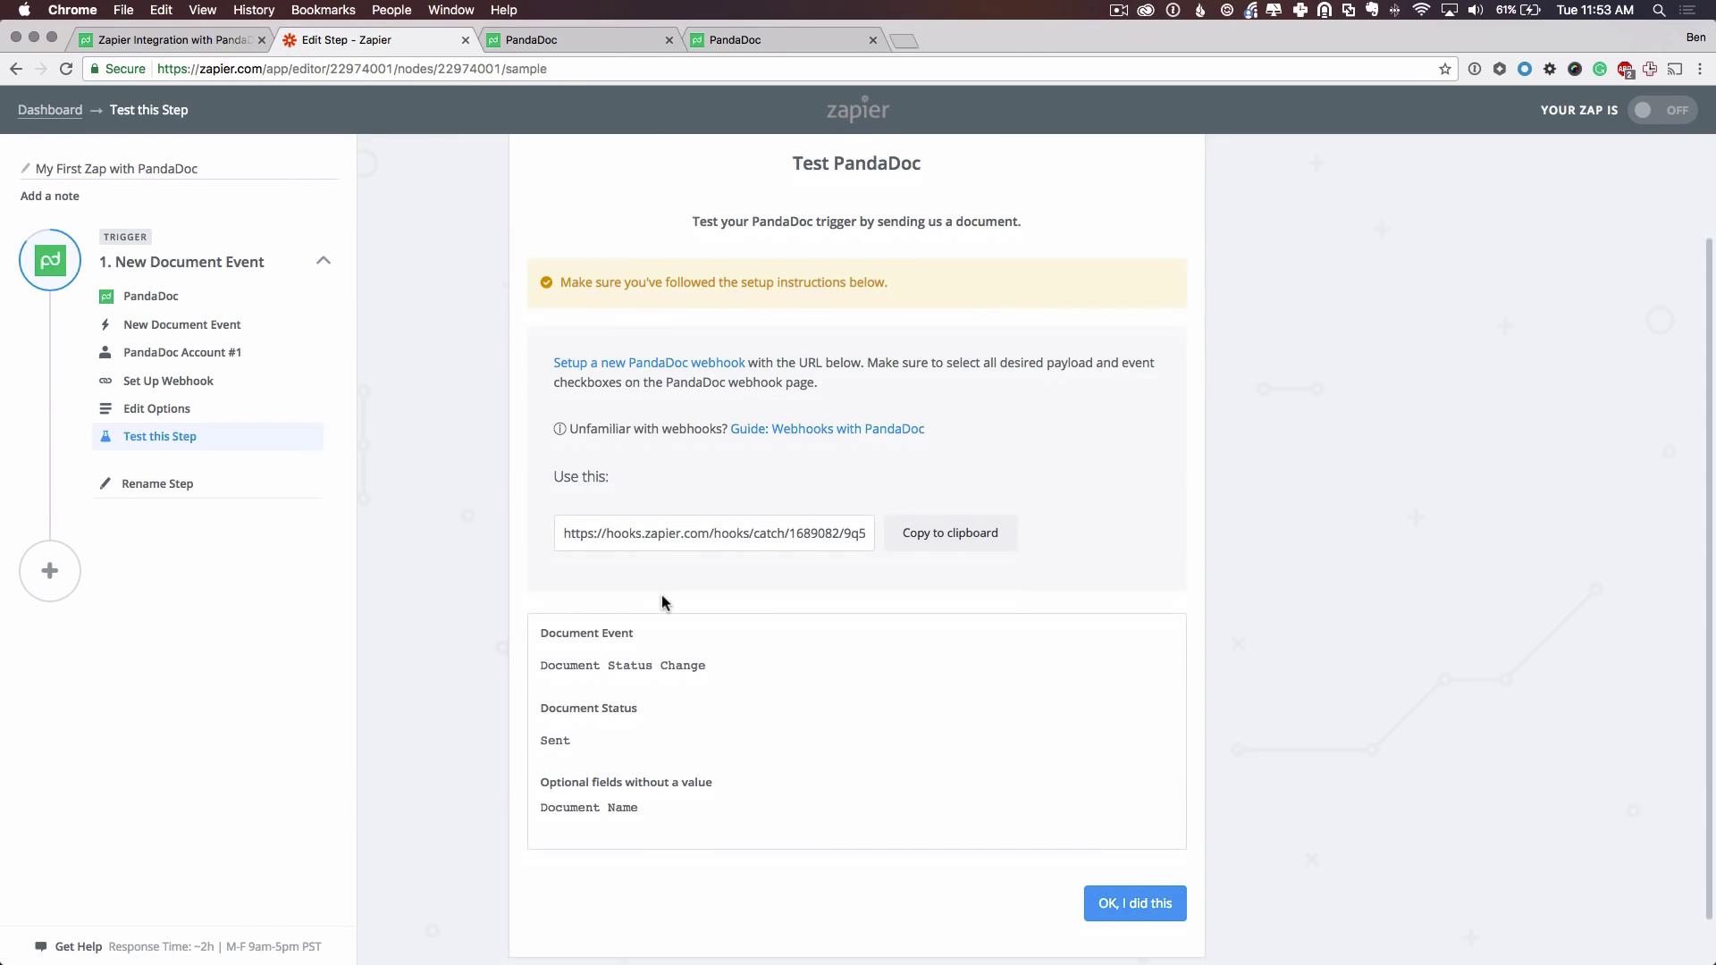
left_click(891, 597)
left_click_drag(743, 663, 539, 665)
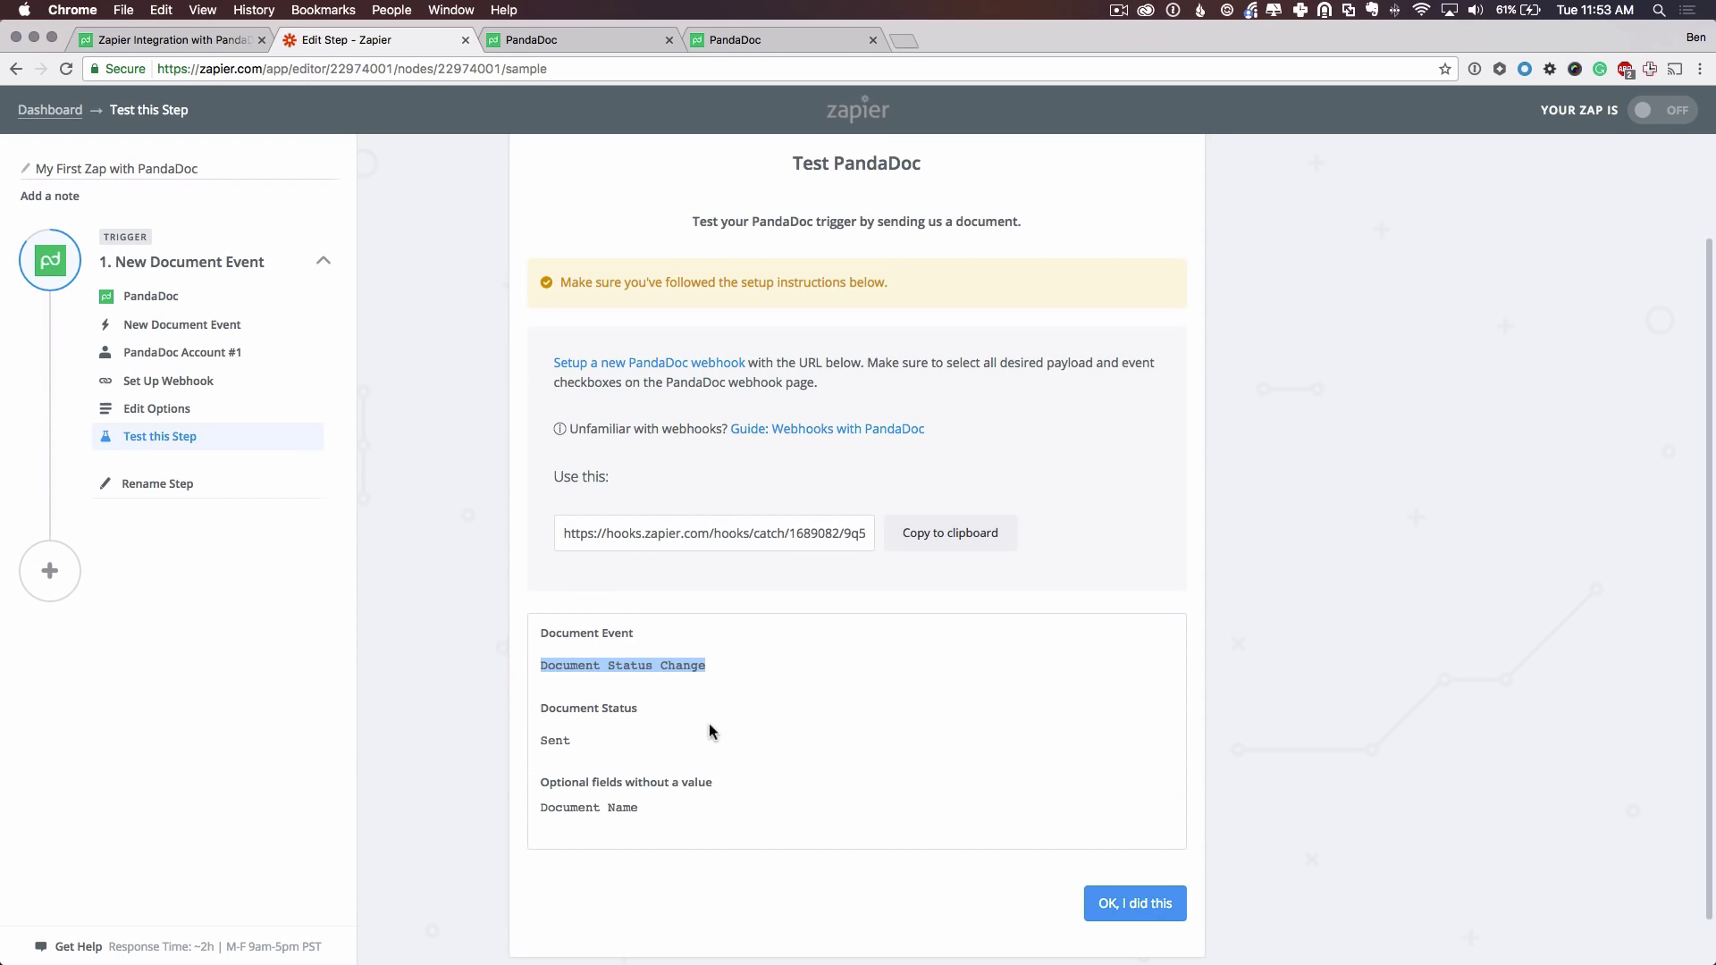
left_click(710, 726)
double_click(597, 742)
left_click(607, 756)
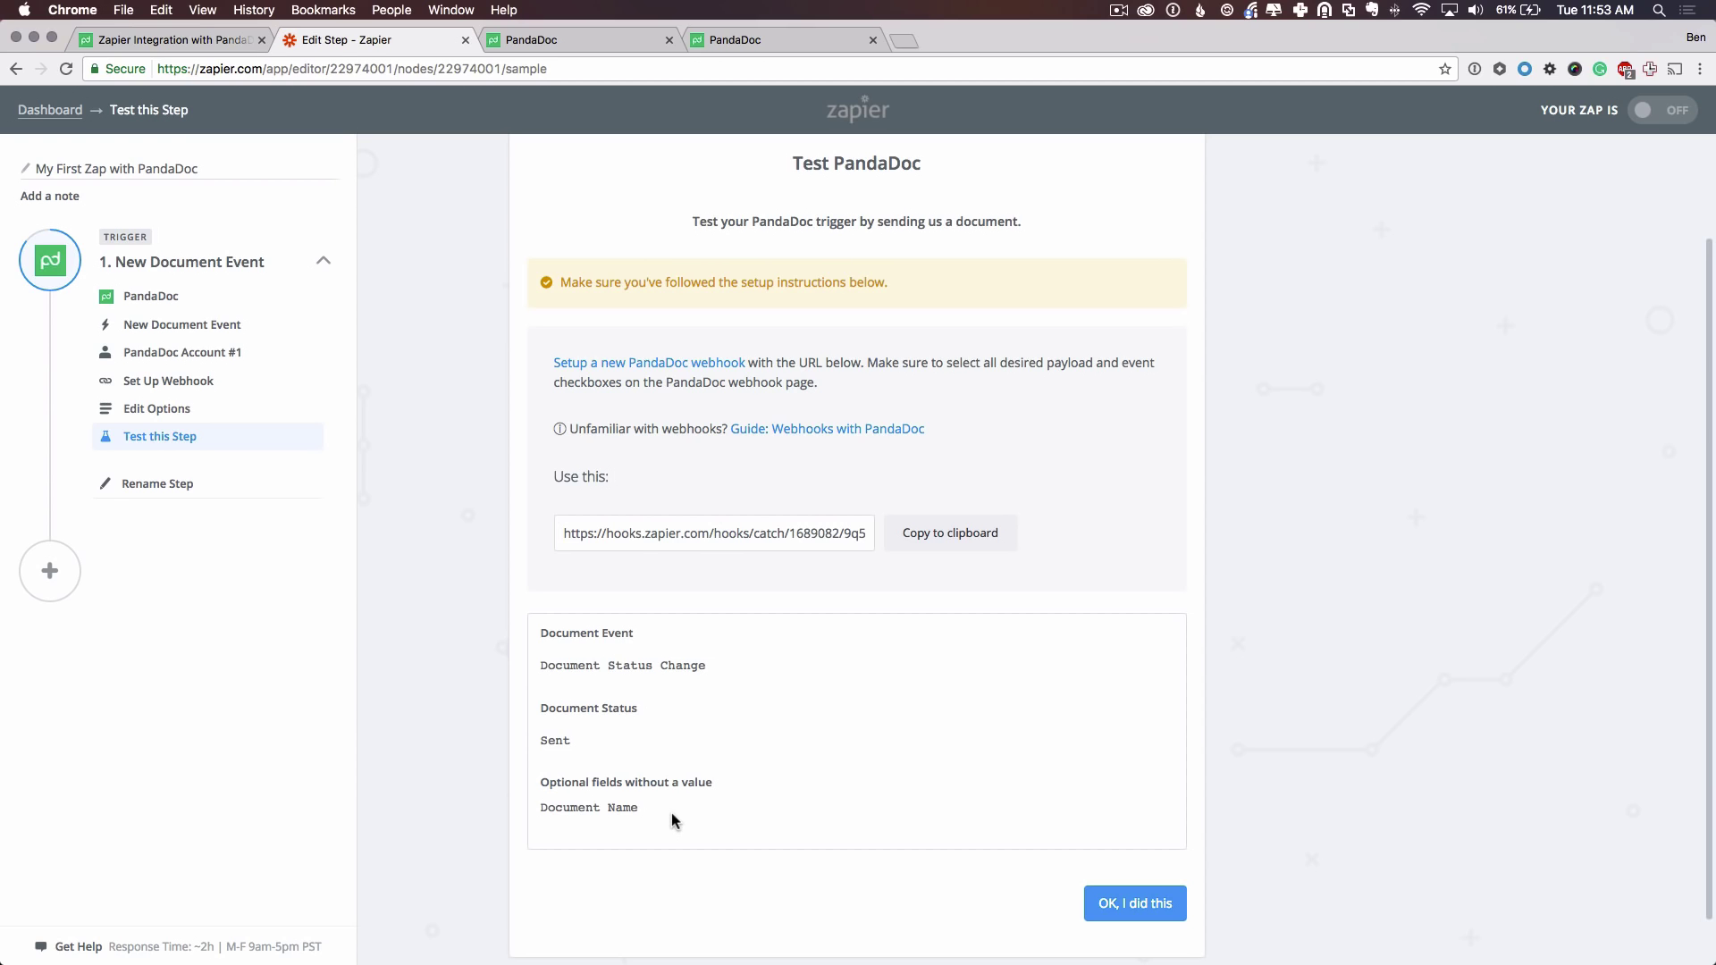
left_click_drag(672, 813, 601, 766)
left_click(789, 762)
triple_click(623, 802)
left_click(808, 756)
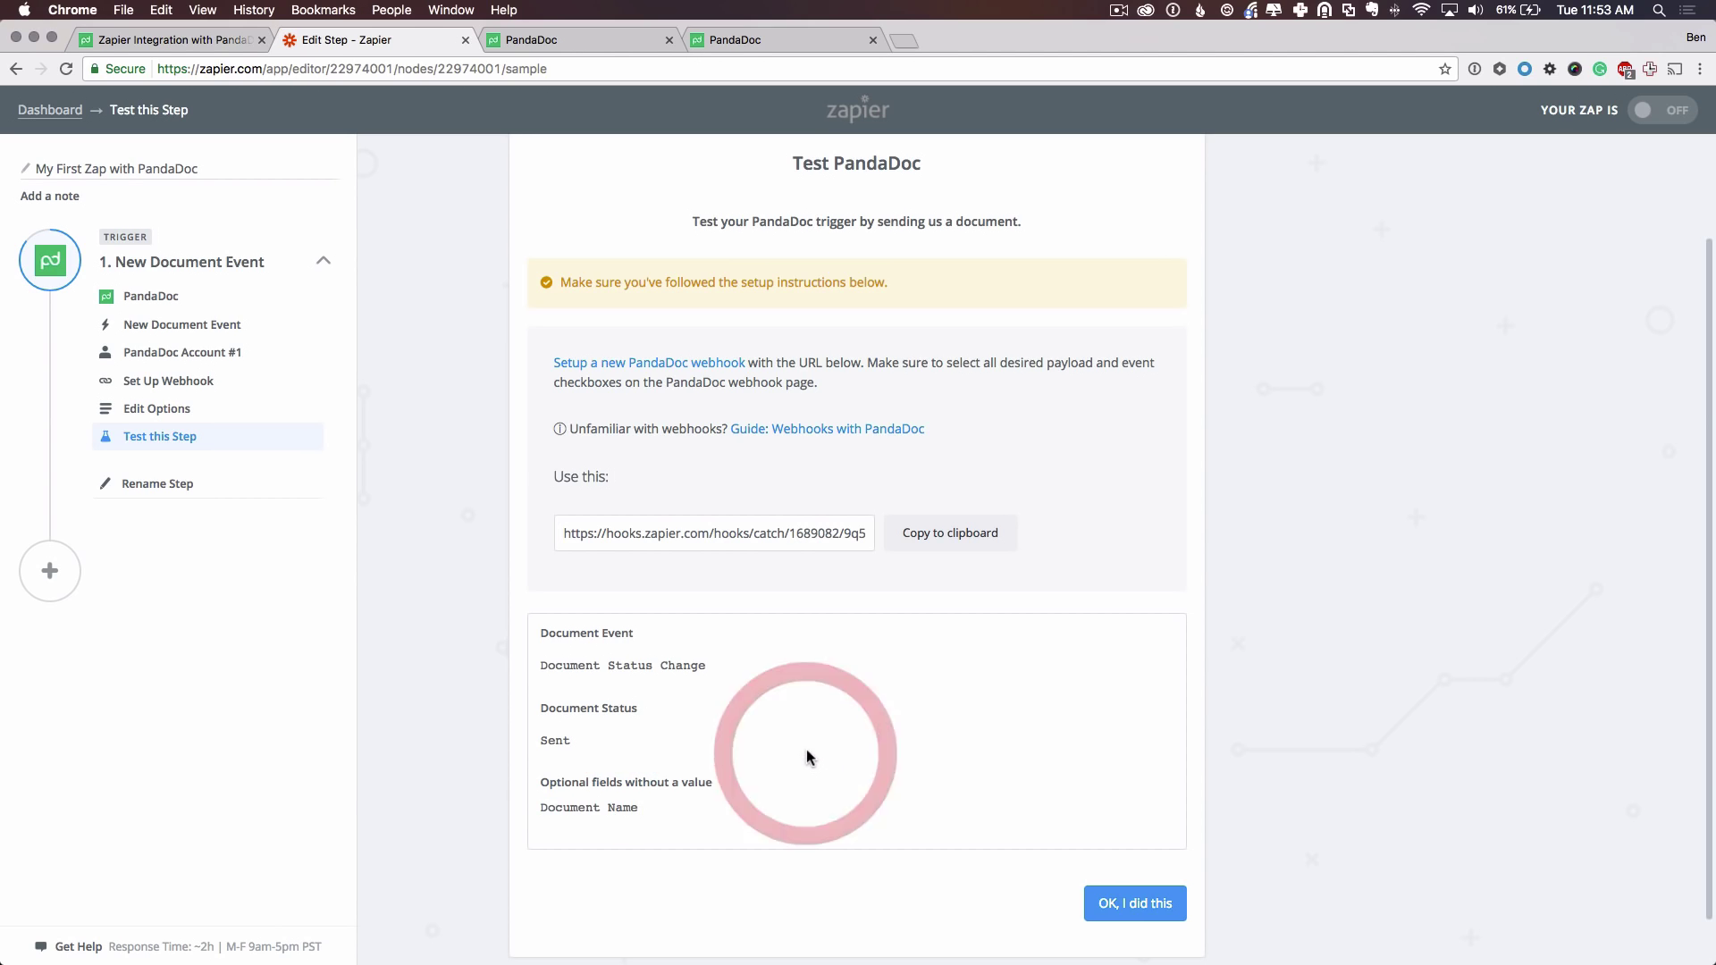
scroll(801, 733, "down", 1)
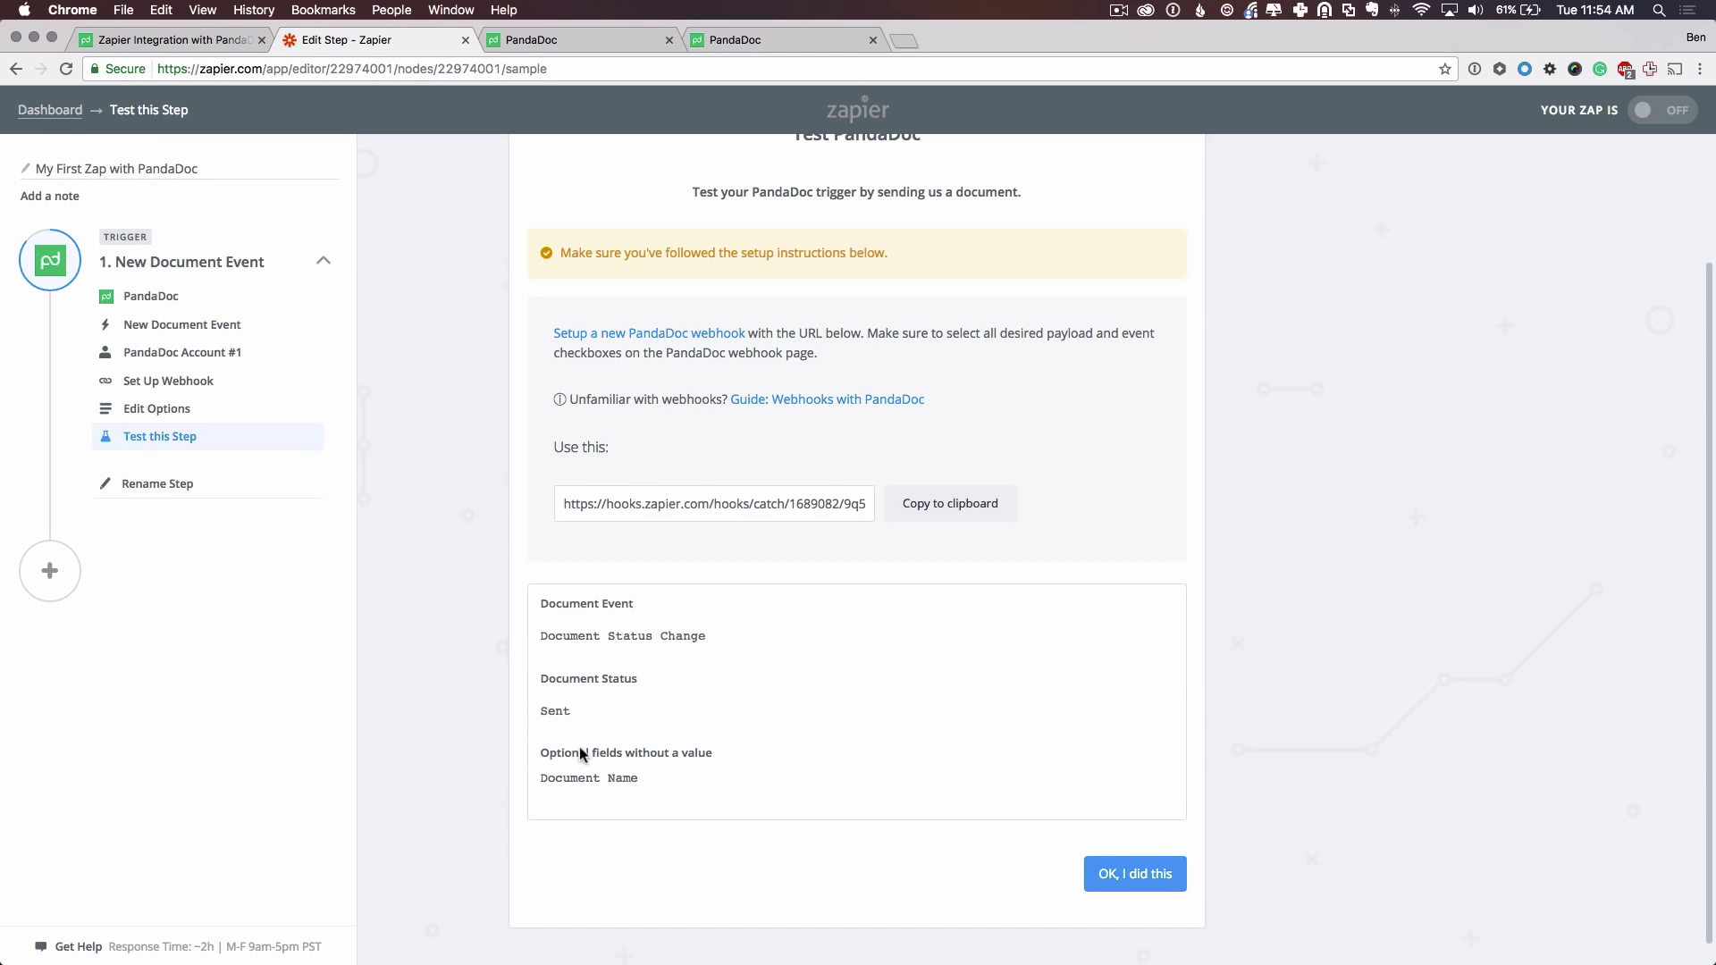
Confirm the webhook is set up so Zapier starts searching for a Sent document.
left_click(1088, 684)
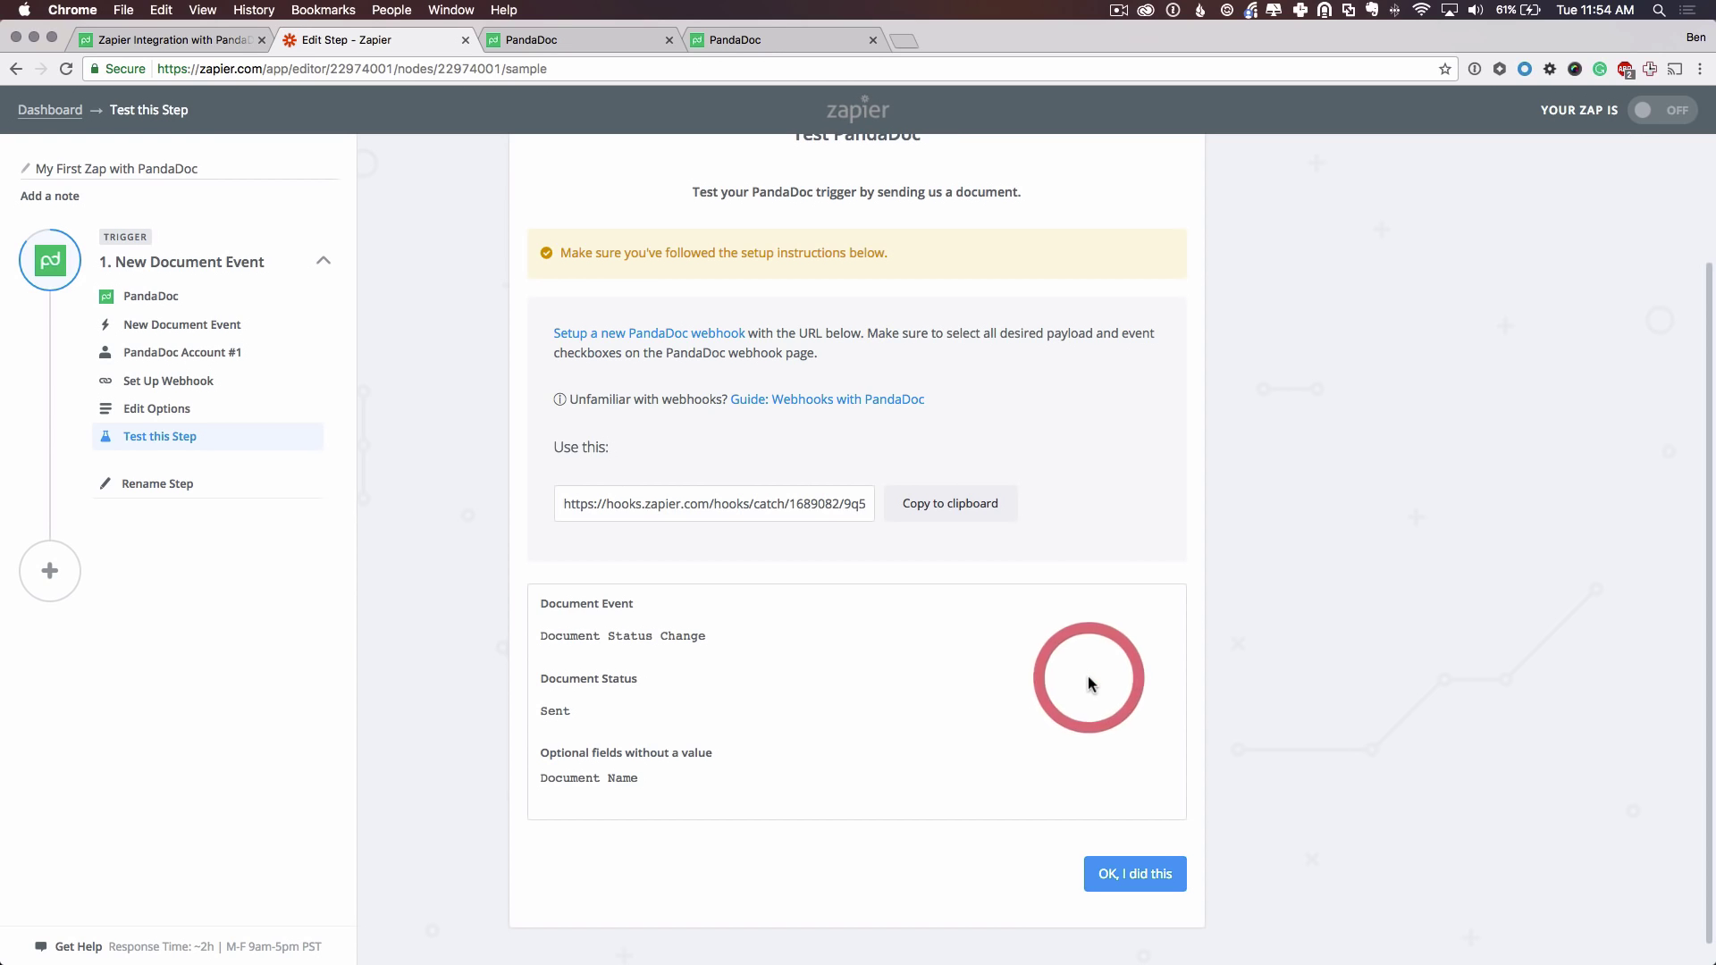
left_click(1130, 874)
scroll(951, 730, "down", 4)
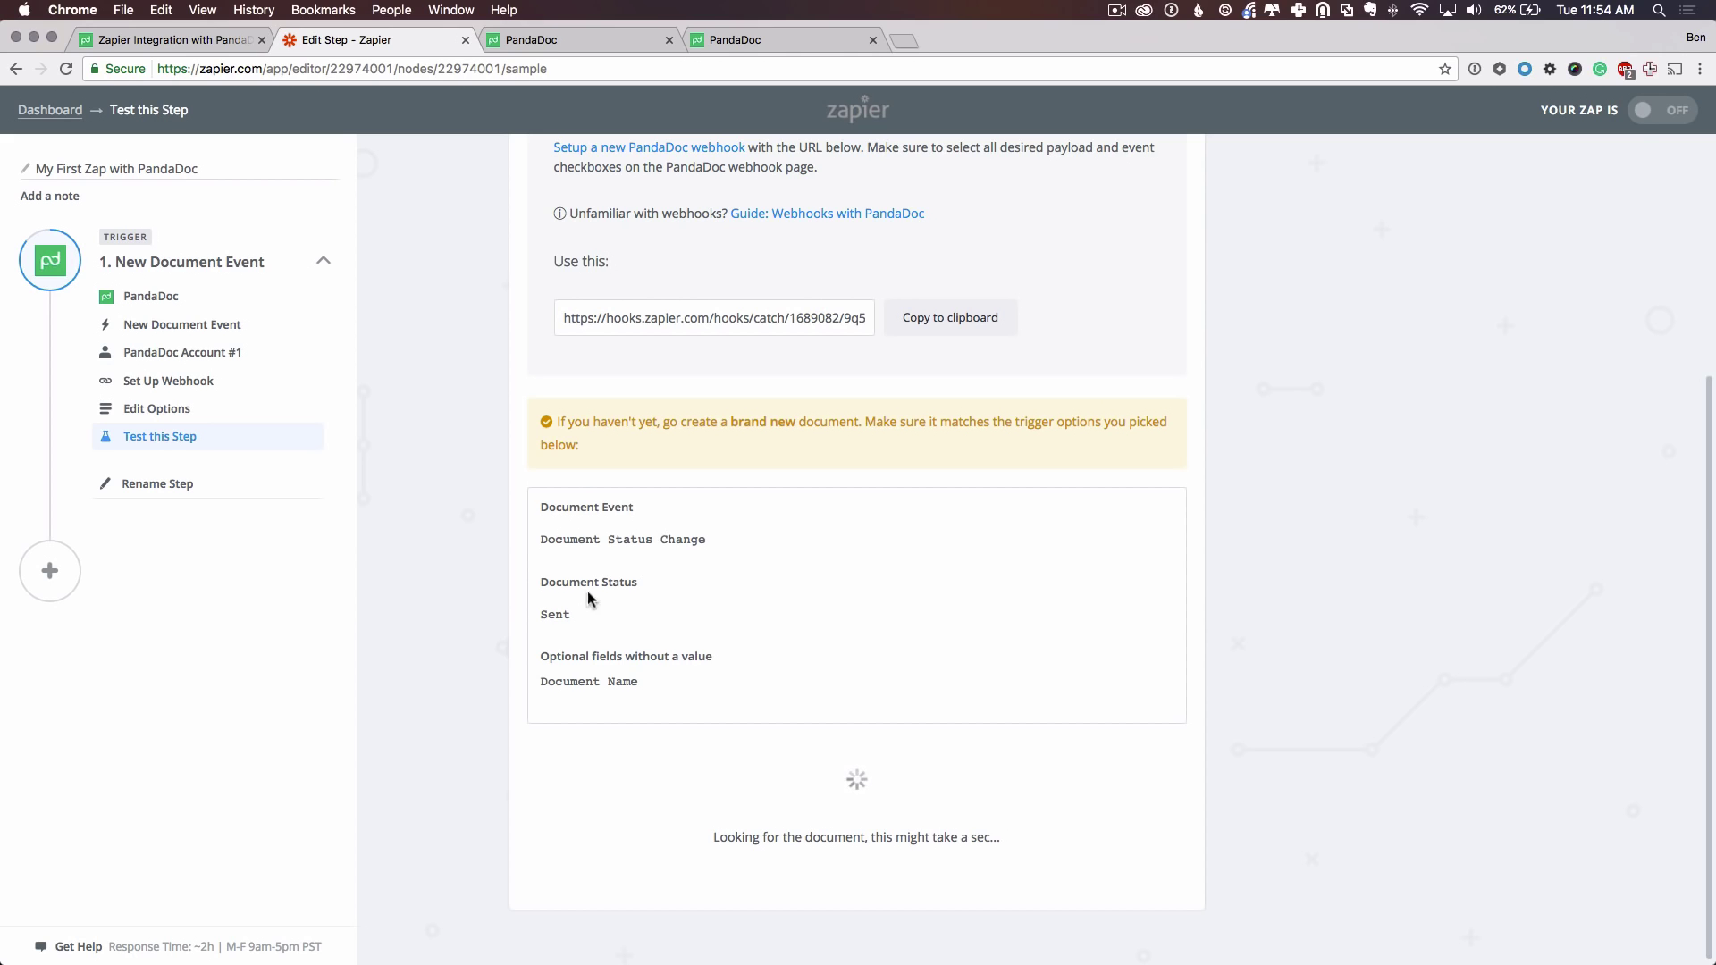
left_click_drag(541, 614, 599, 616)
left_click(600, 621)
Change the Everything Template cover heading to read 'Everything Document'.
left_click(563, 40)
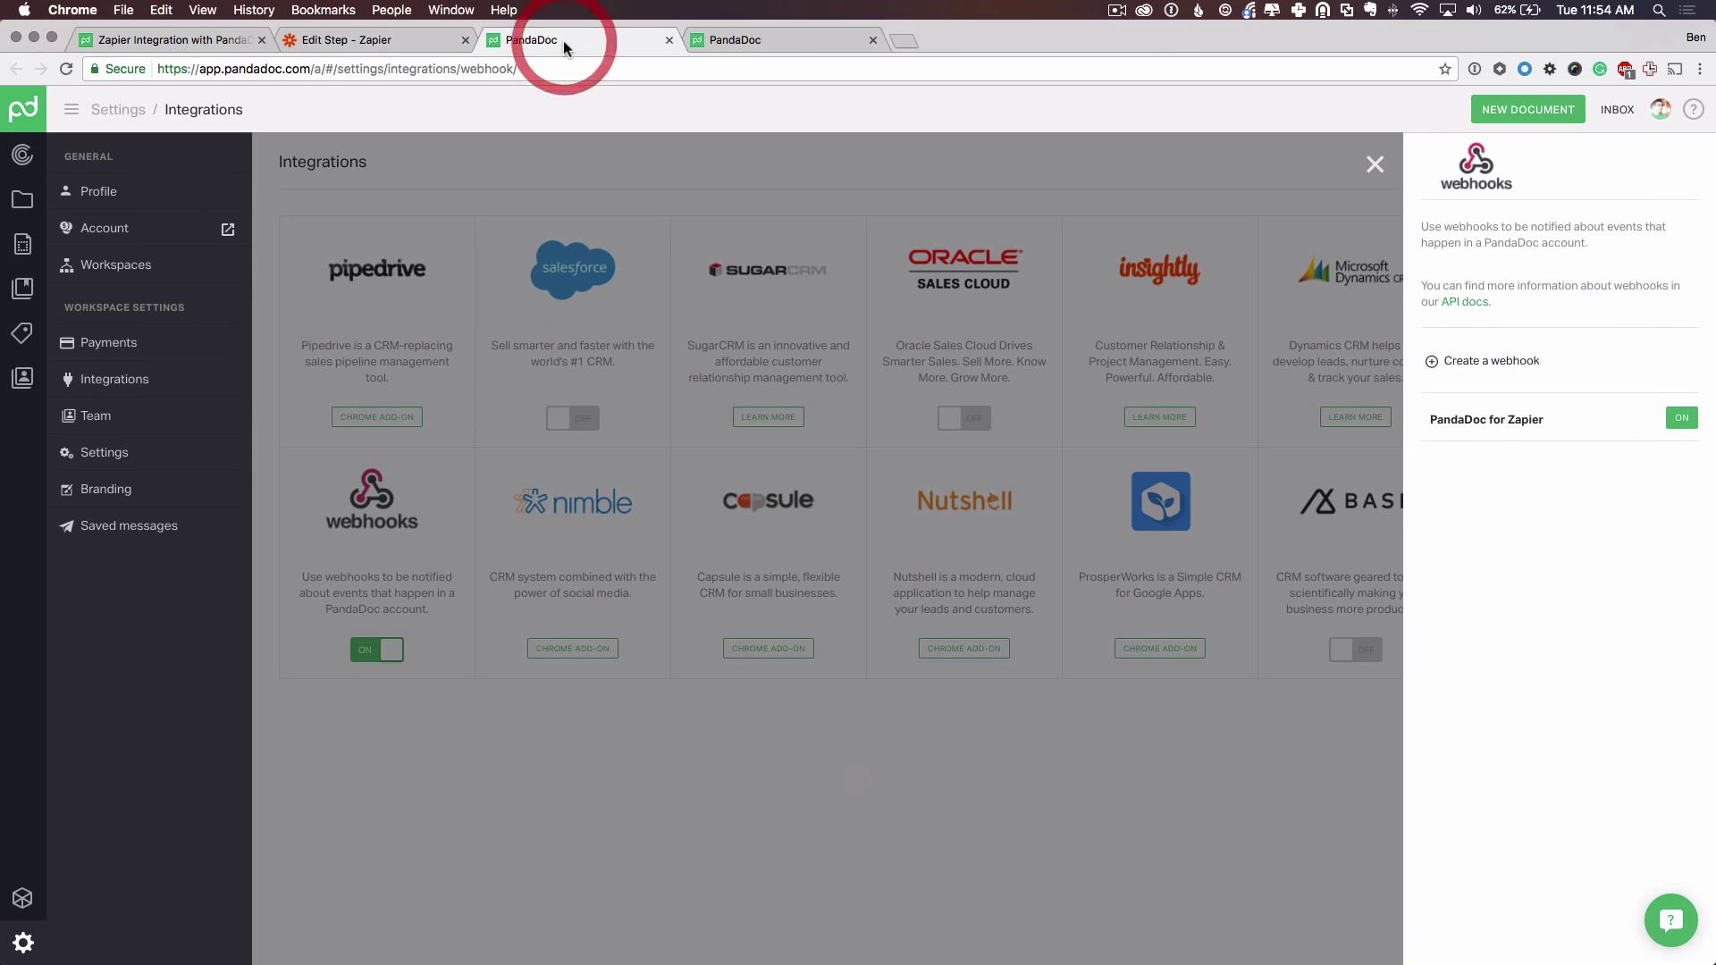
left_click(760, 40)
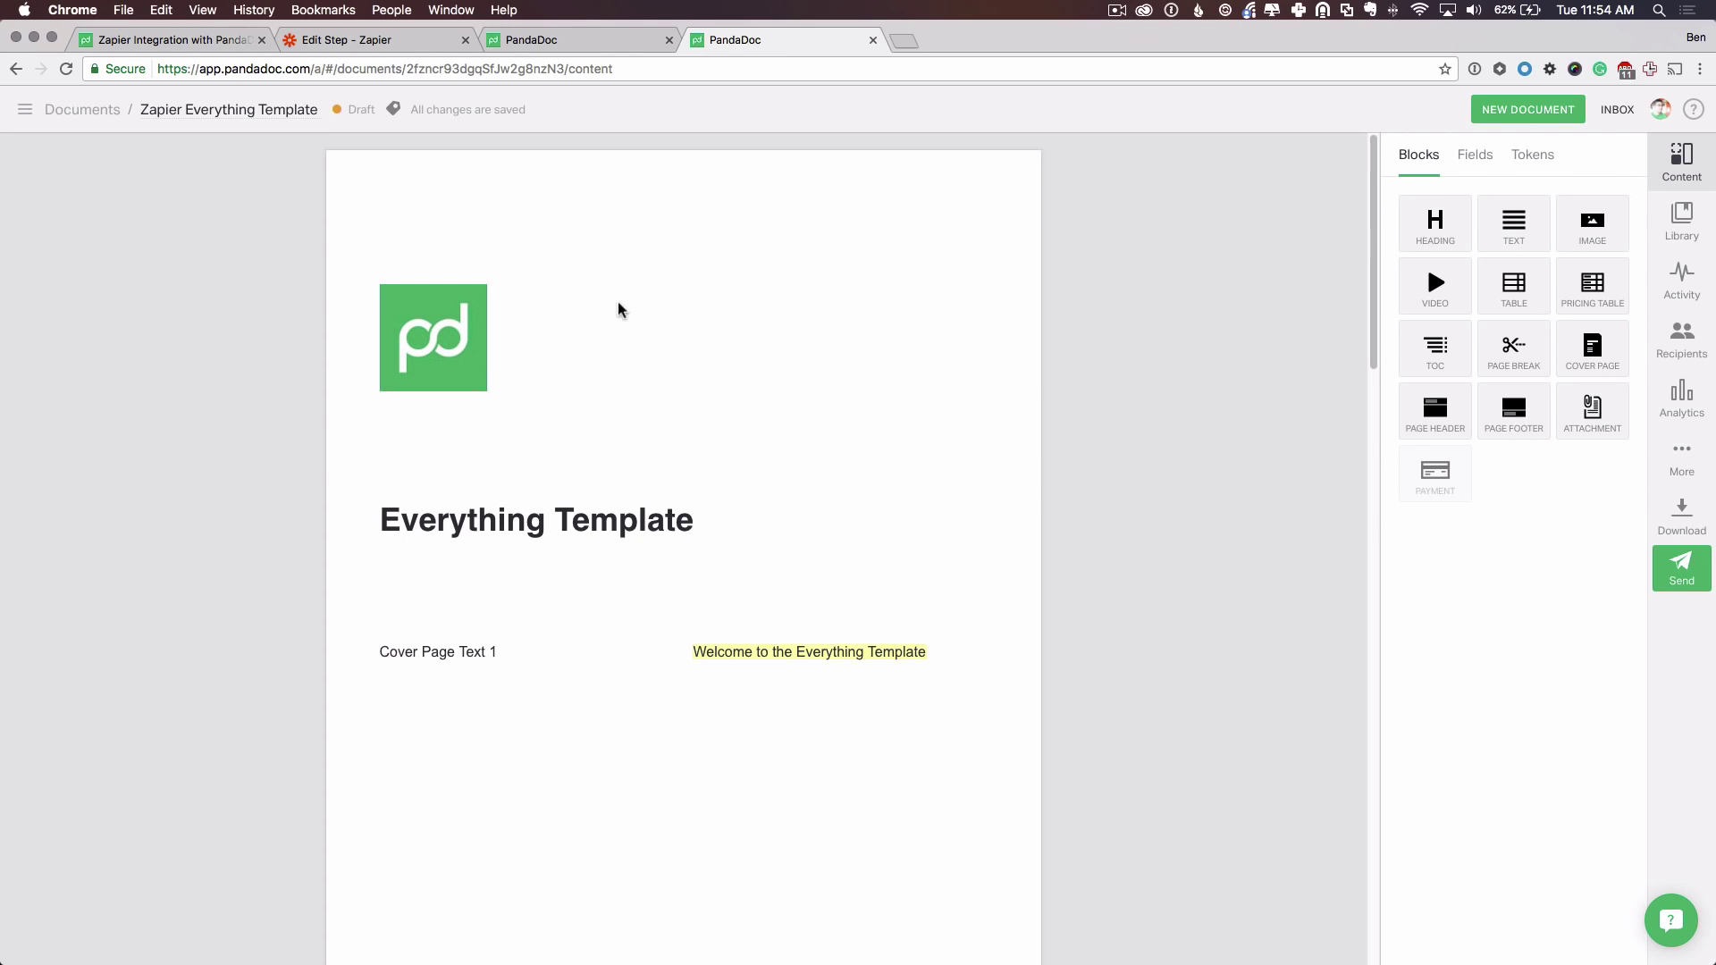
left_click(558, 520)
left_click_drag(557, 520, 755, 517)
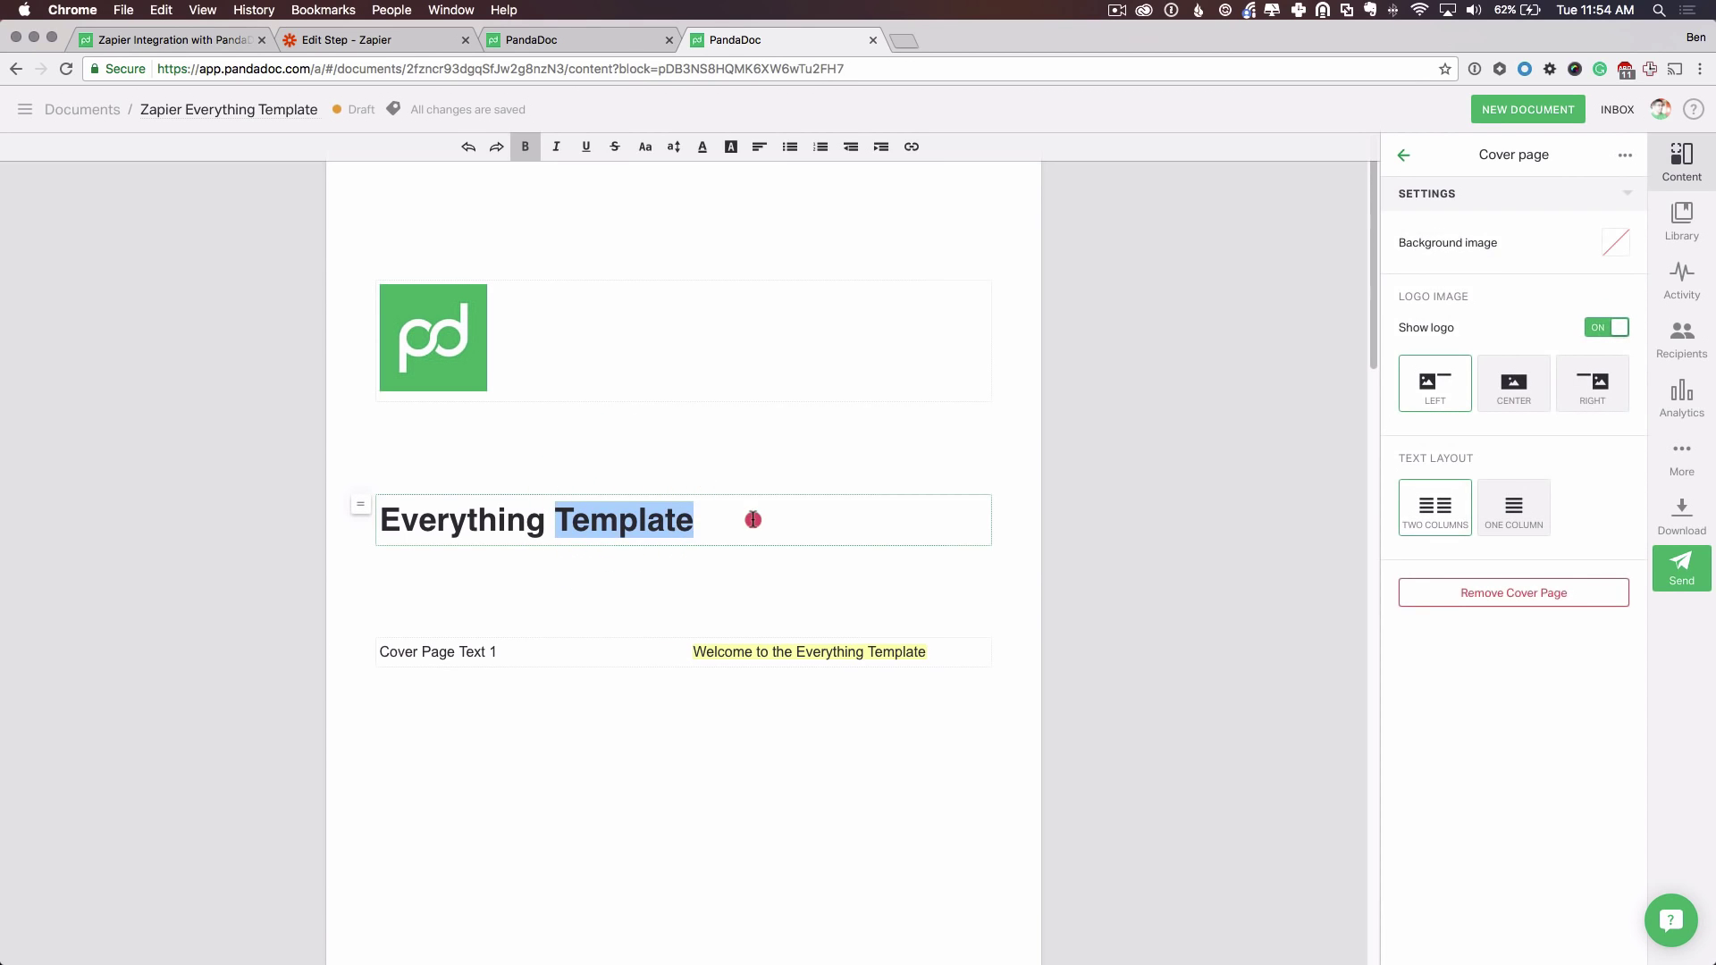
type("Document")
left_click(903, 451)
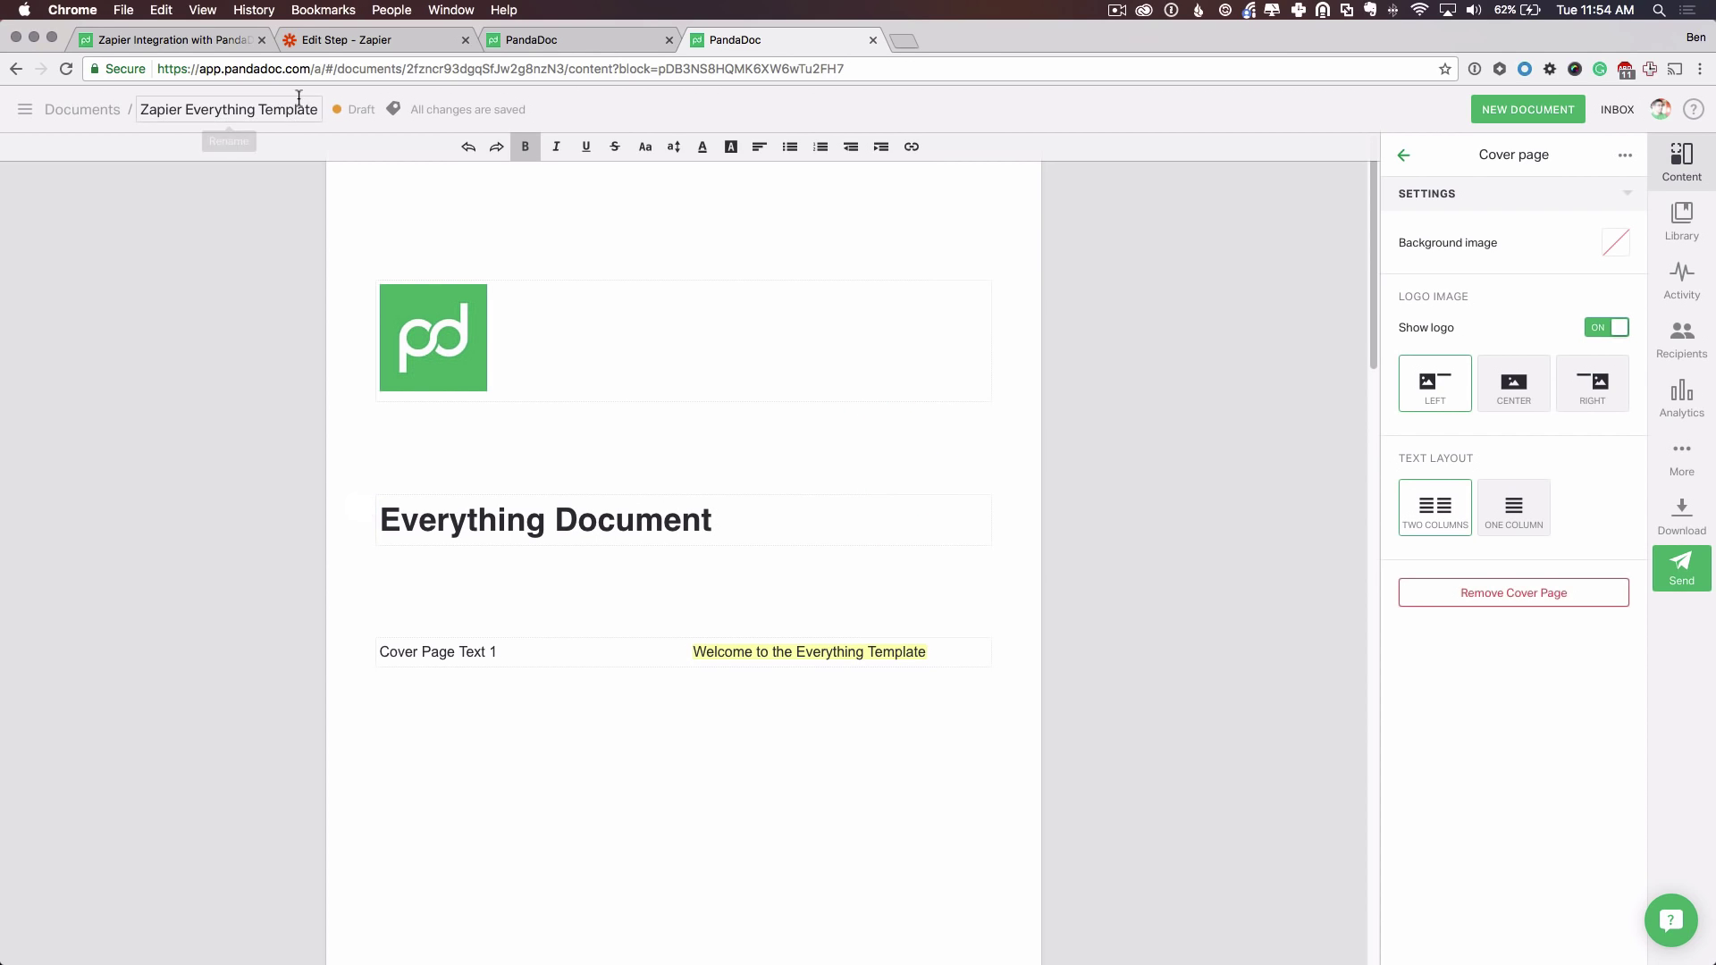
Rename the document title to 'Zapier Everything Document'.
left_click(262, 109)
left_click_drag(259, 109, 339, 114)
type("Document")
left_click(655, 241)
left_click(817, 559)
Review the welcome text, Panda/Bears table and Fields block on the document.
left_click(801, 652)
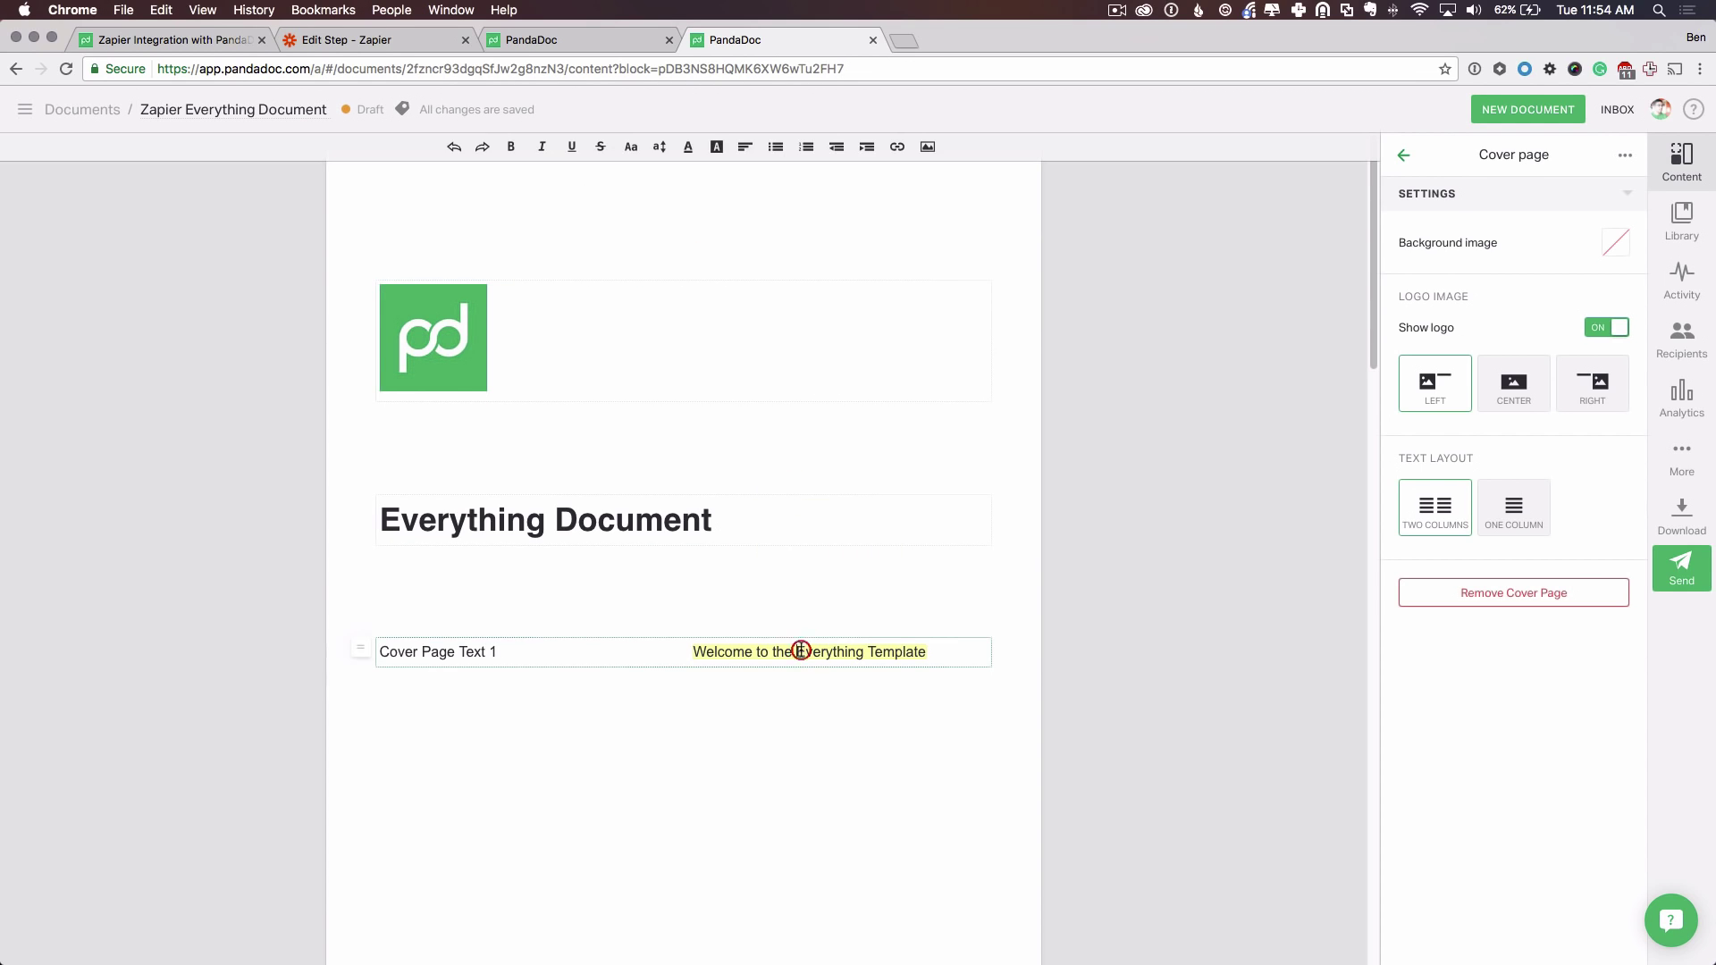
scroll(751, 571, "down", 10)
scroll(751, 570, "down", 3)
scroll(479, 295, "up", 9)
scroll(544, 677, "down", 10)
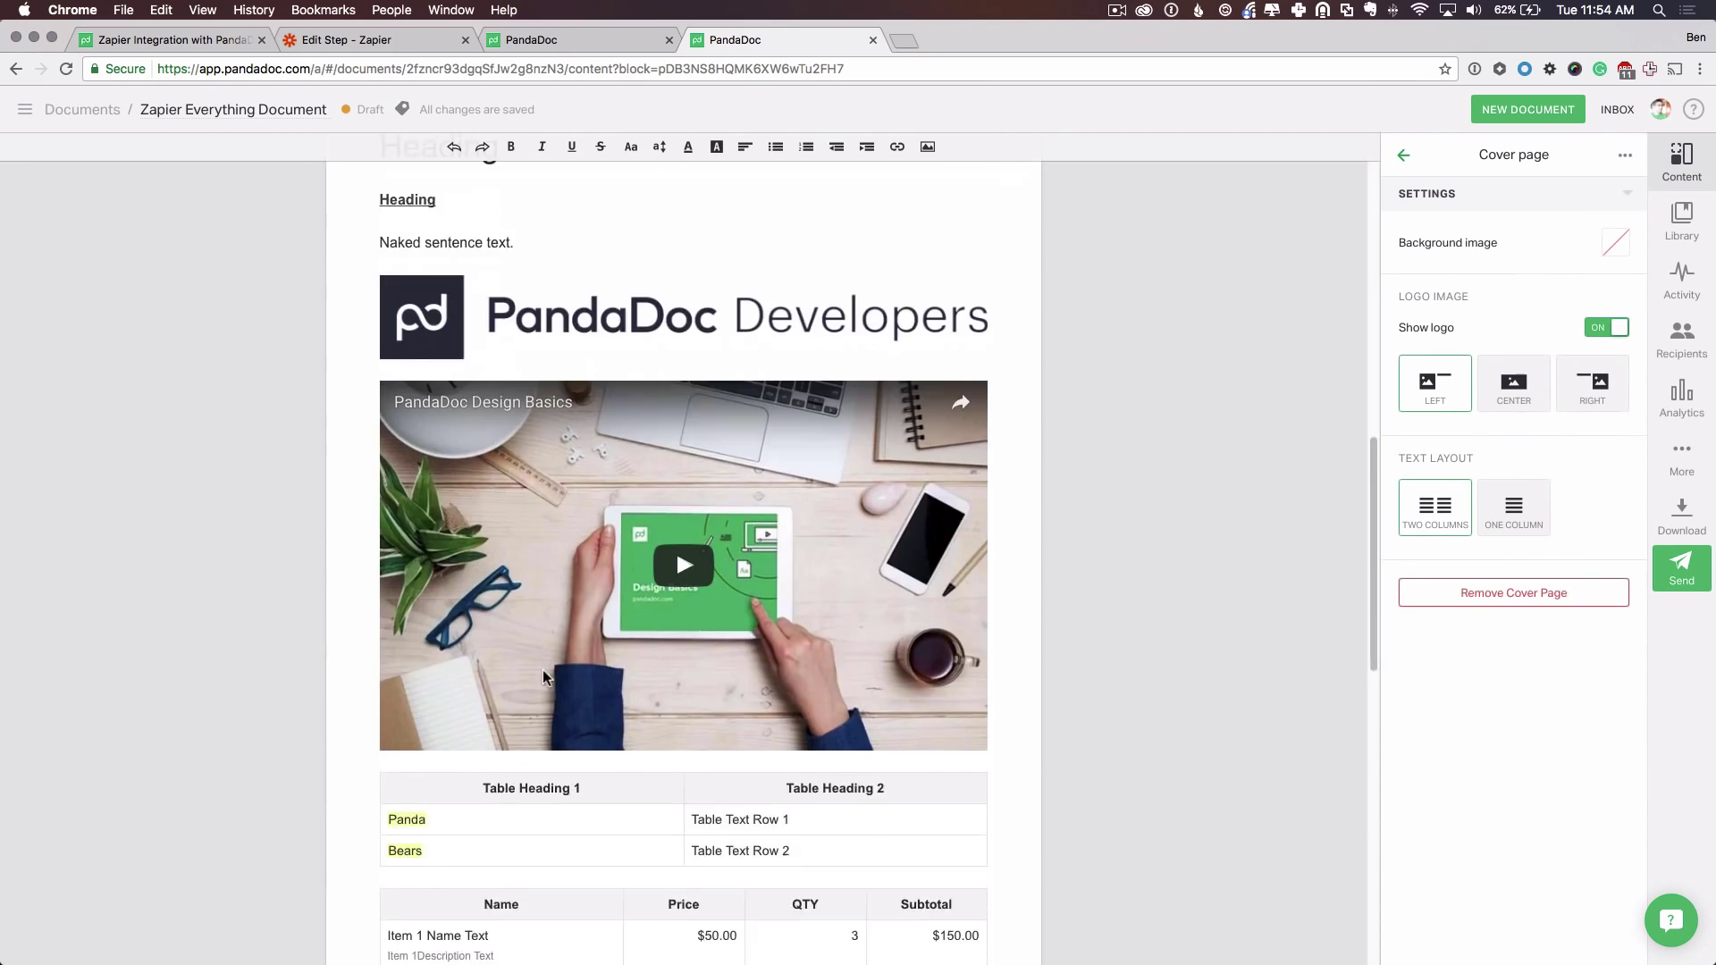
left_click(451, 262)
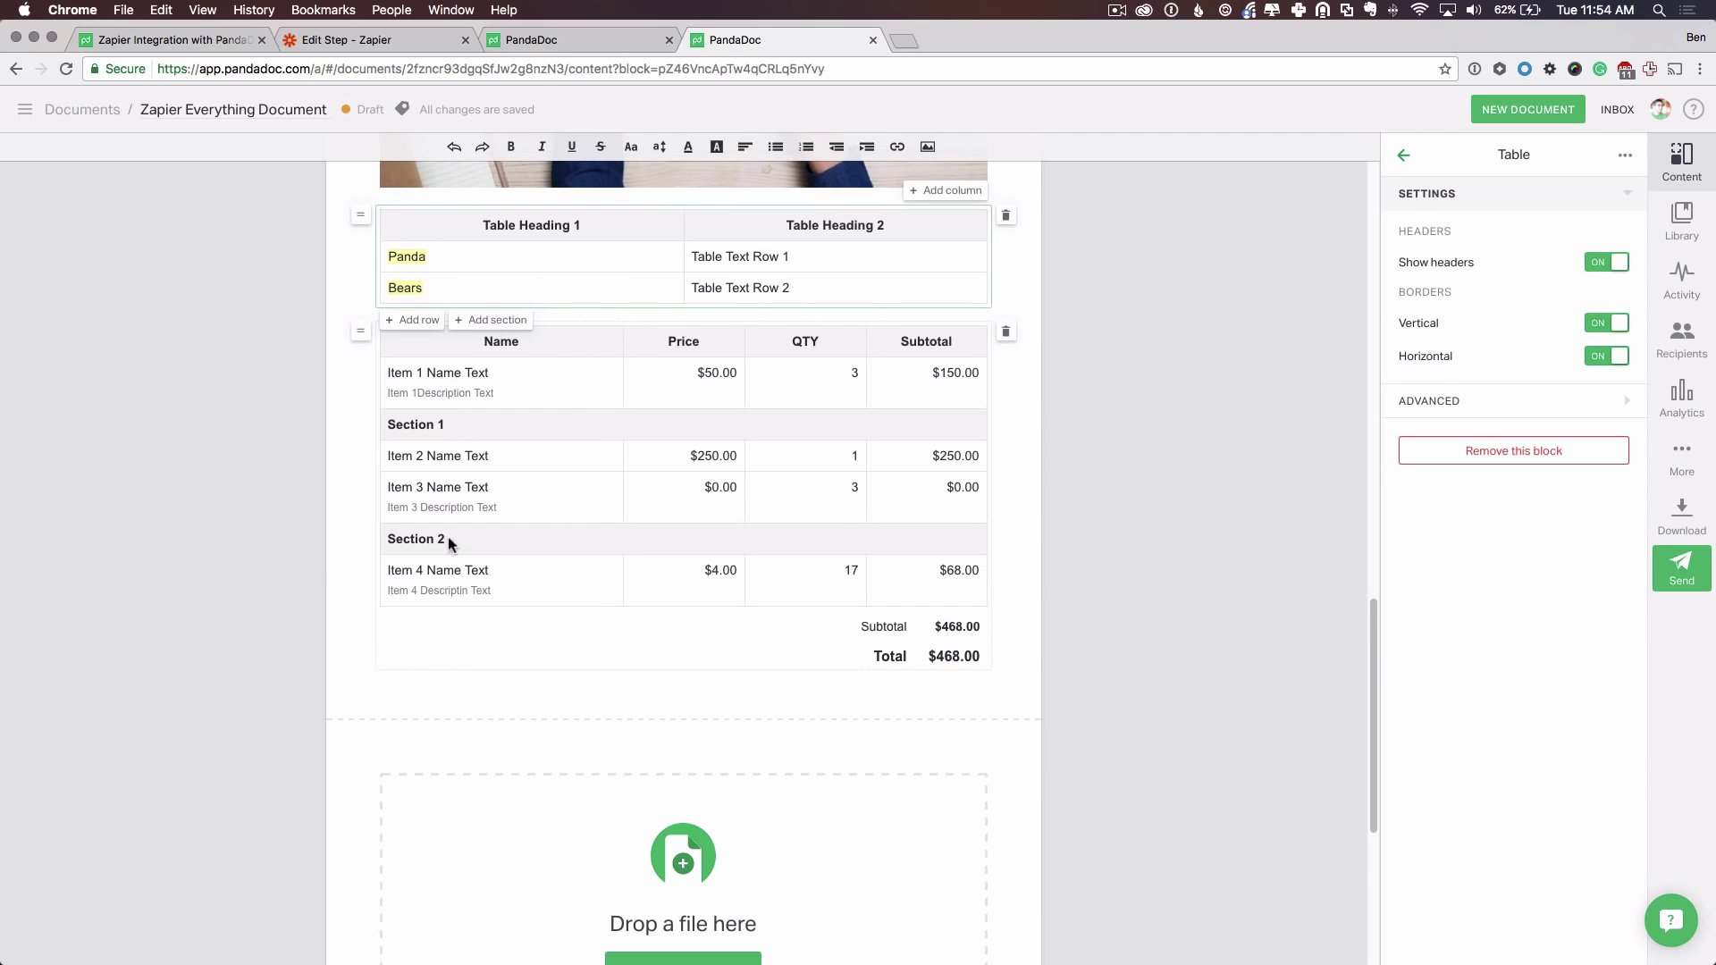
left_click(501, 694)
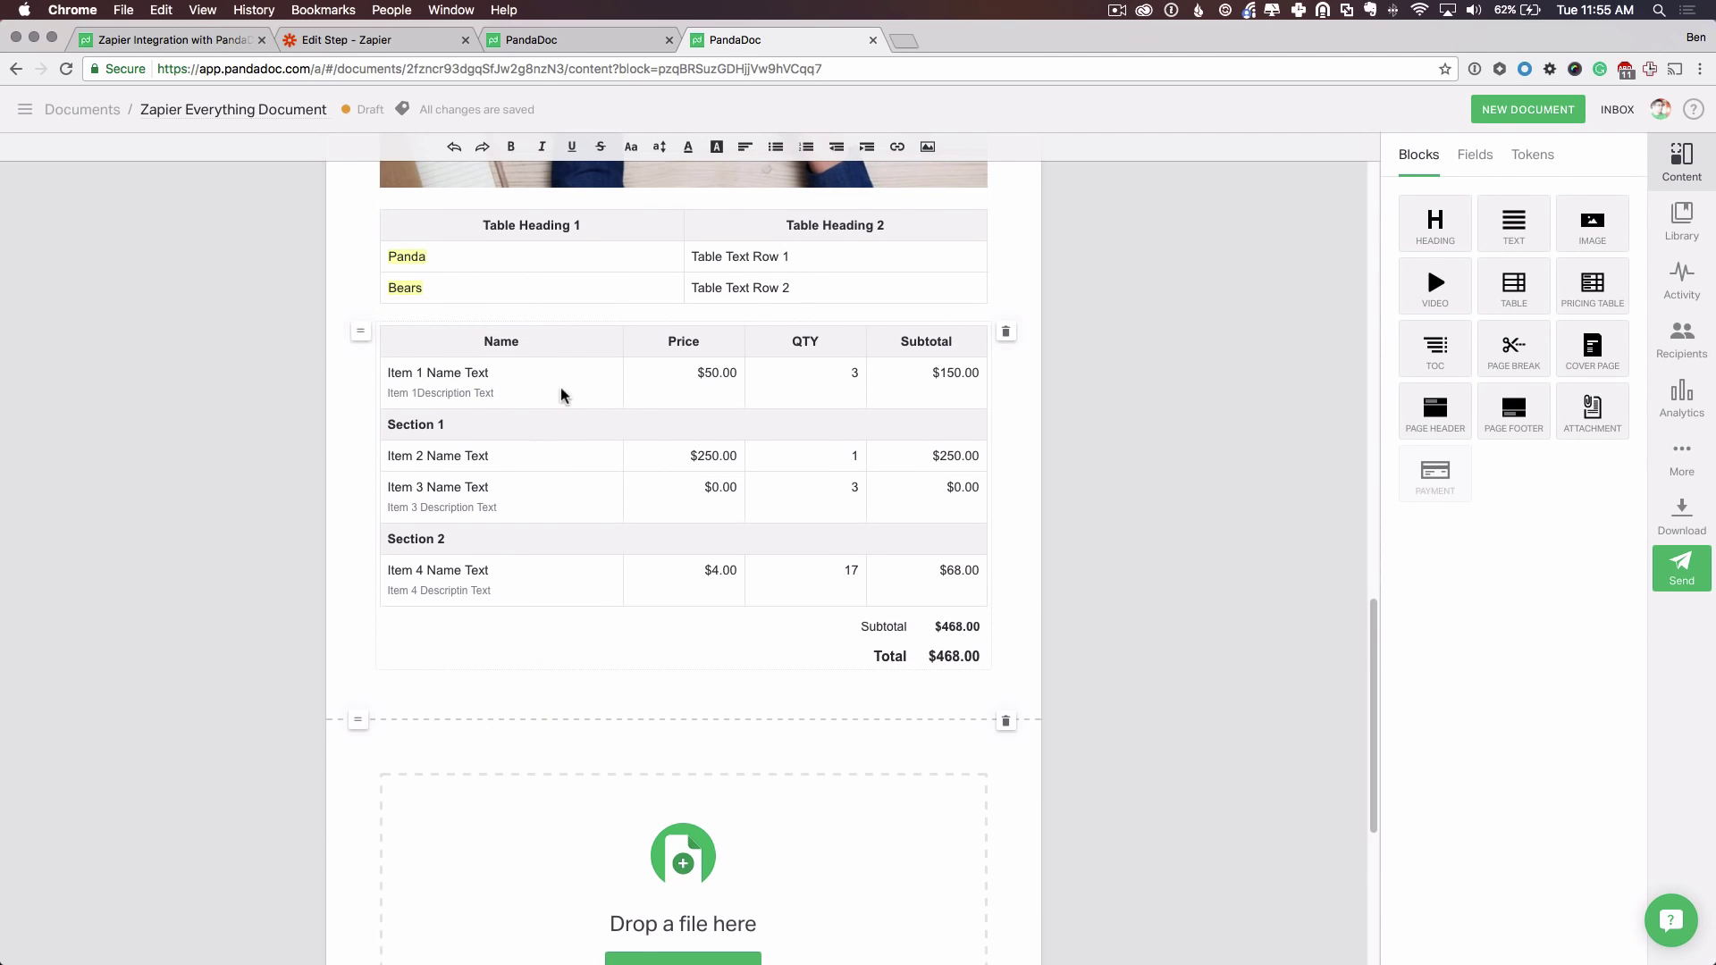
scroll(563, 537, "down", 5)
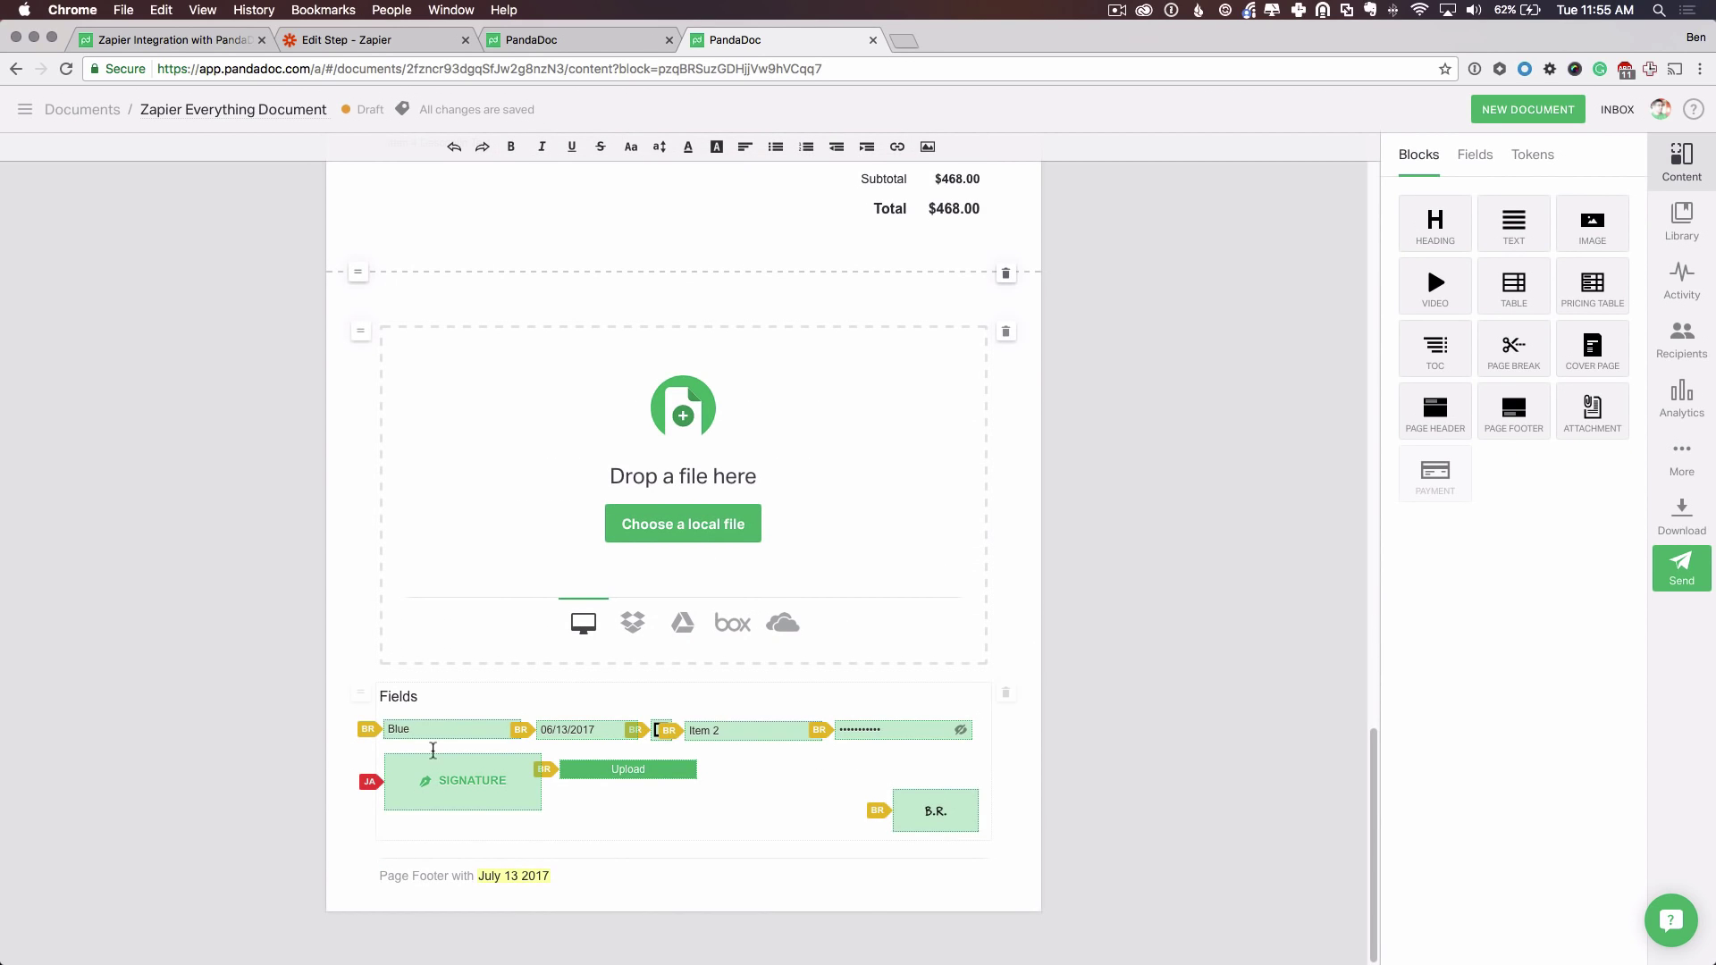
left_click(1023, 767)
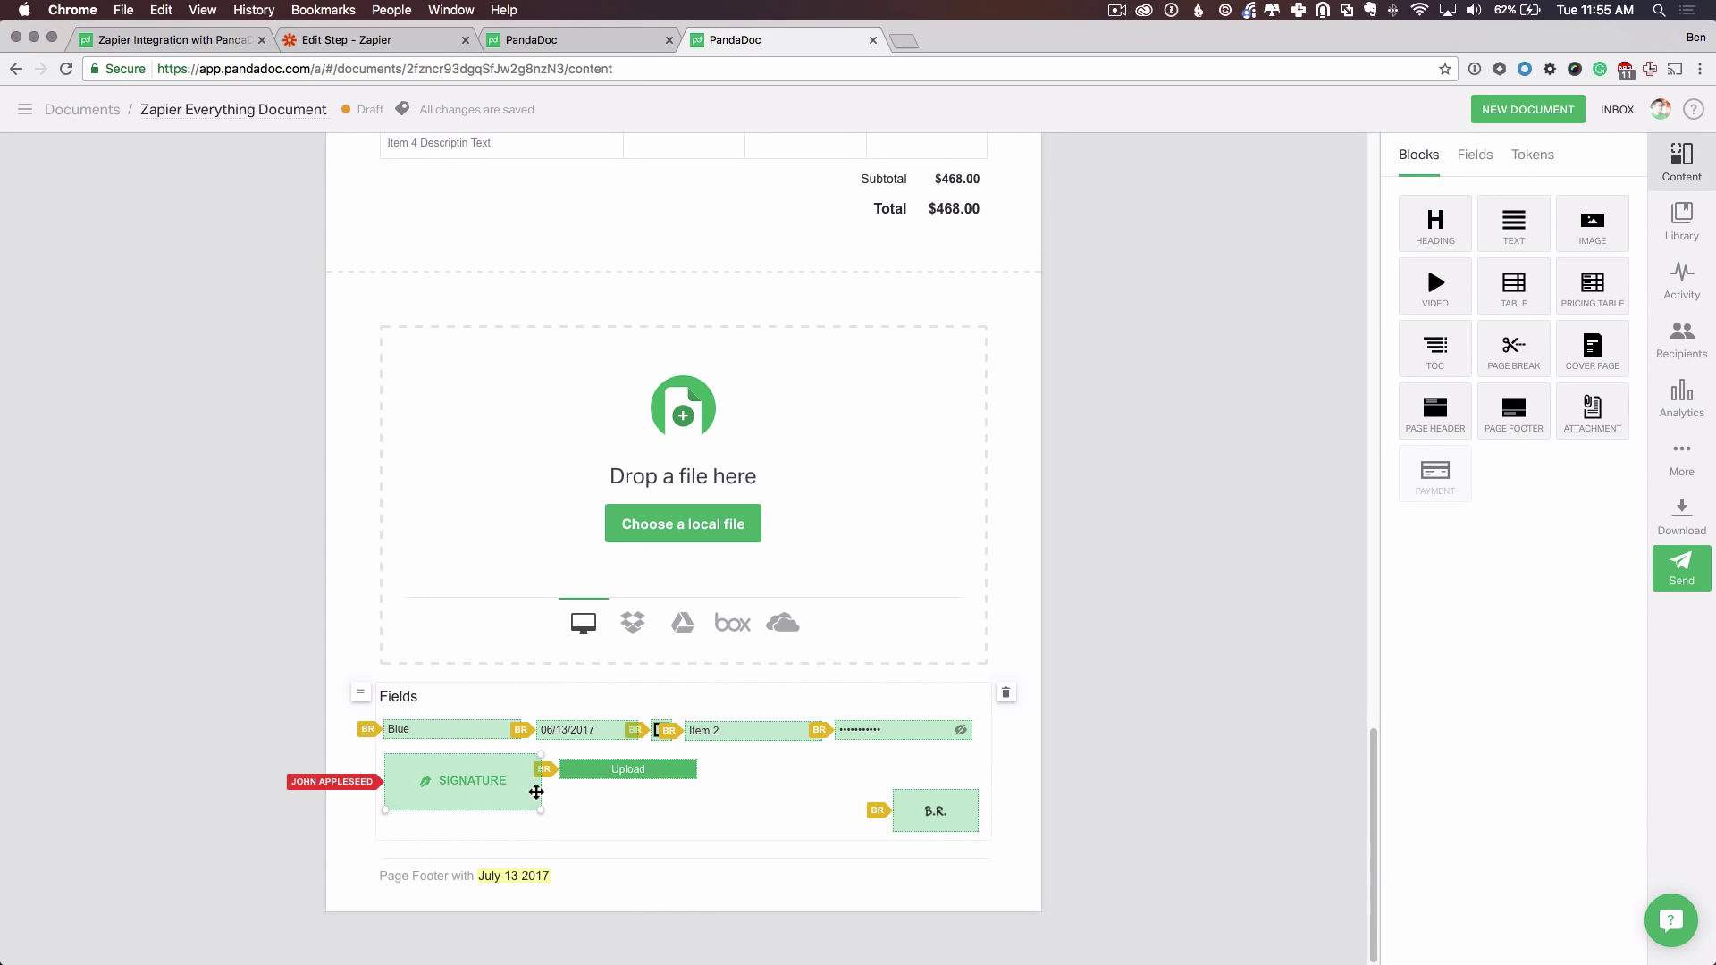
left_click(598, 811)
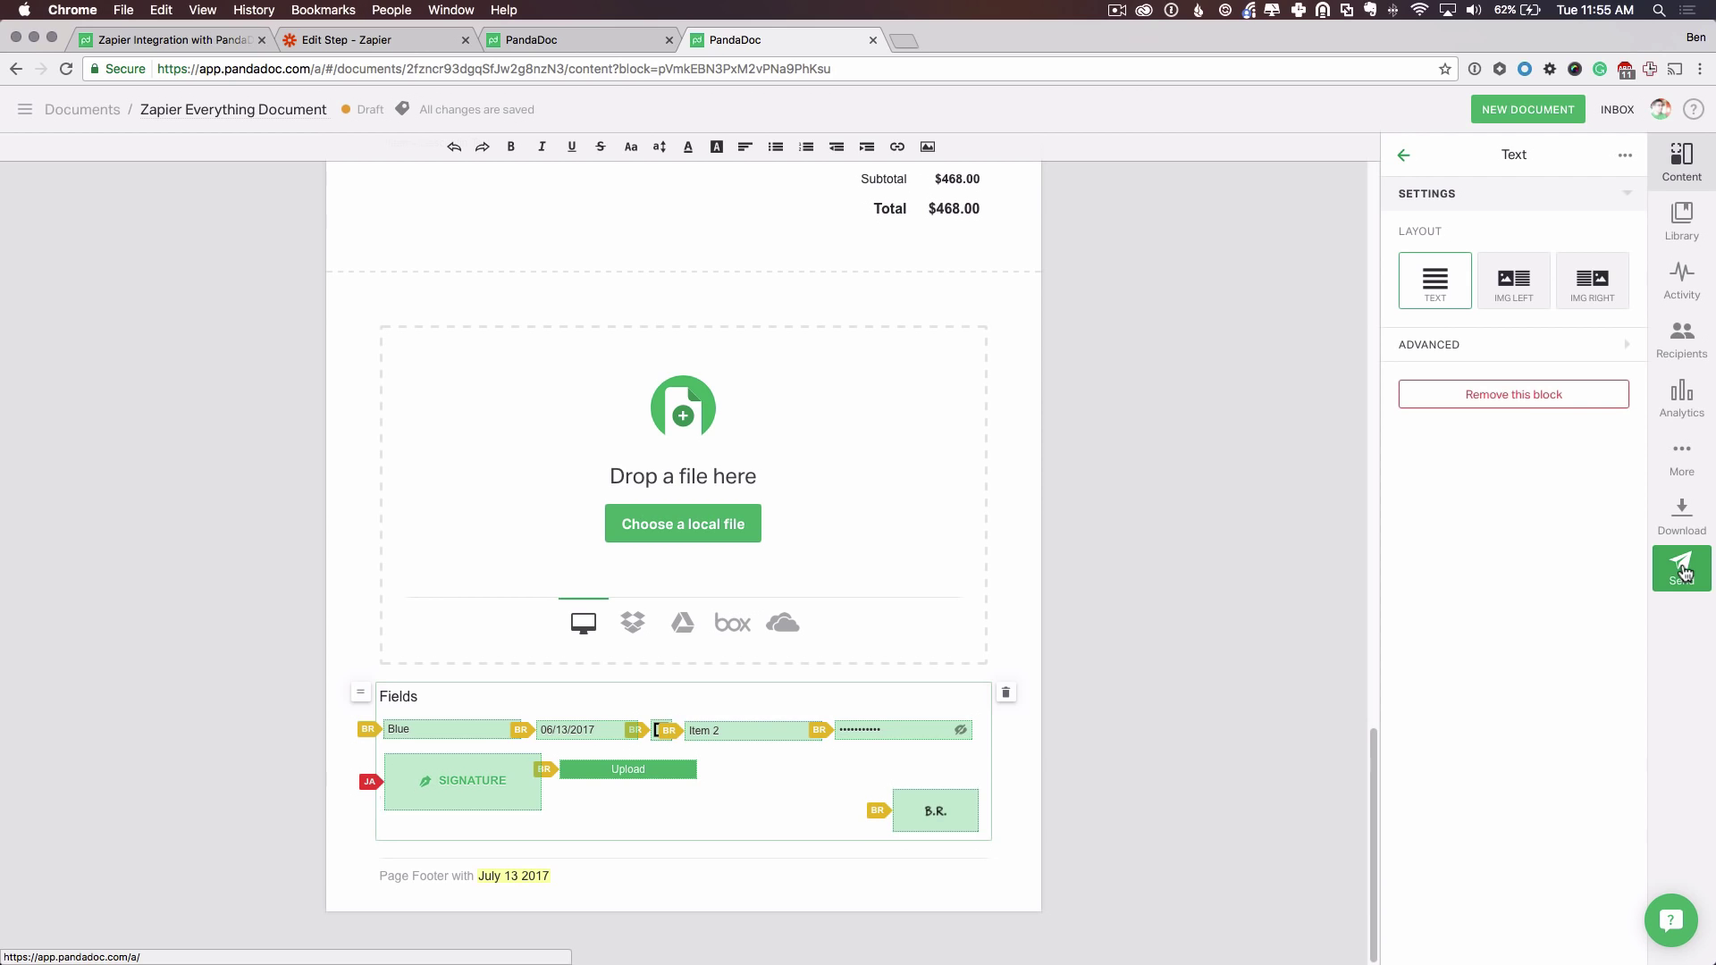
Send the document with the message 'Hello from the Zapier and PandaDoc video' and view its activity.
left_click(1681, 572)
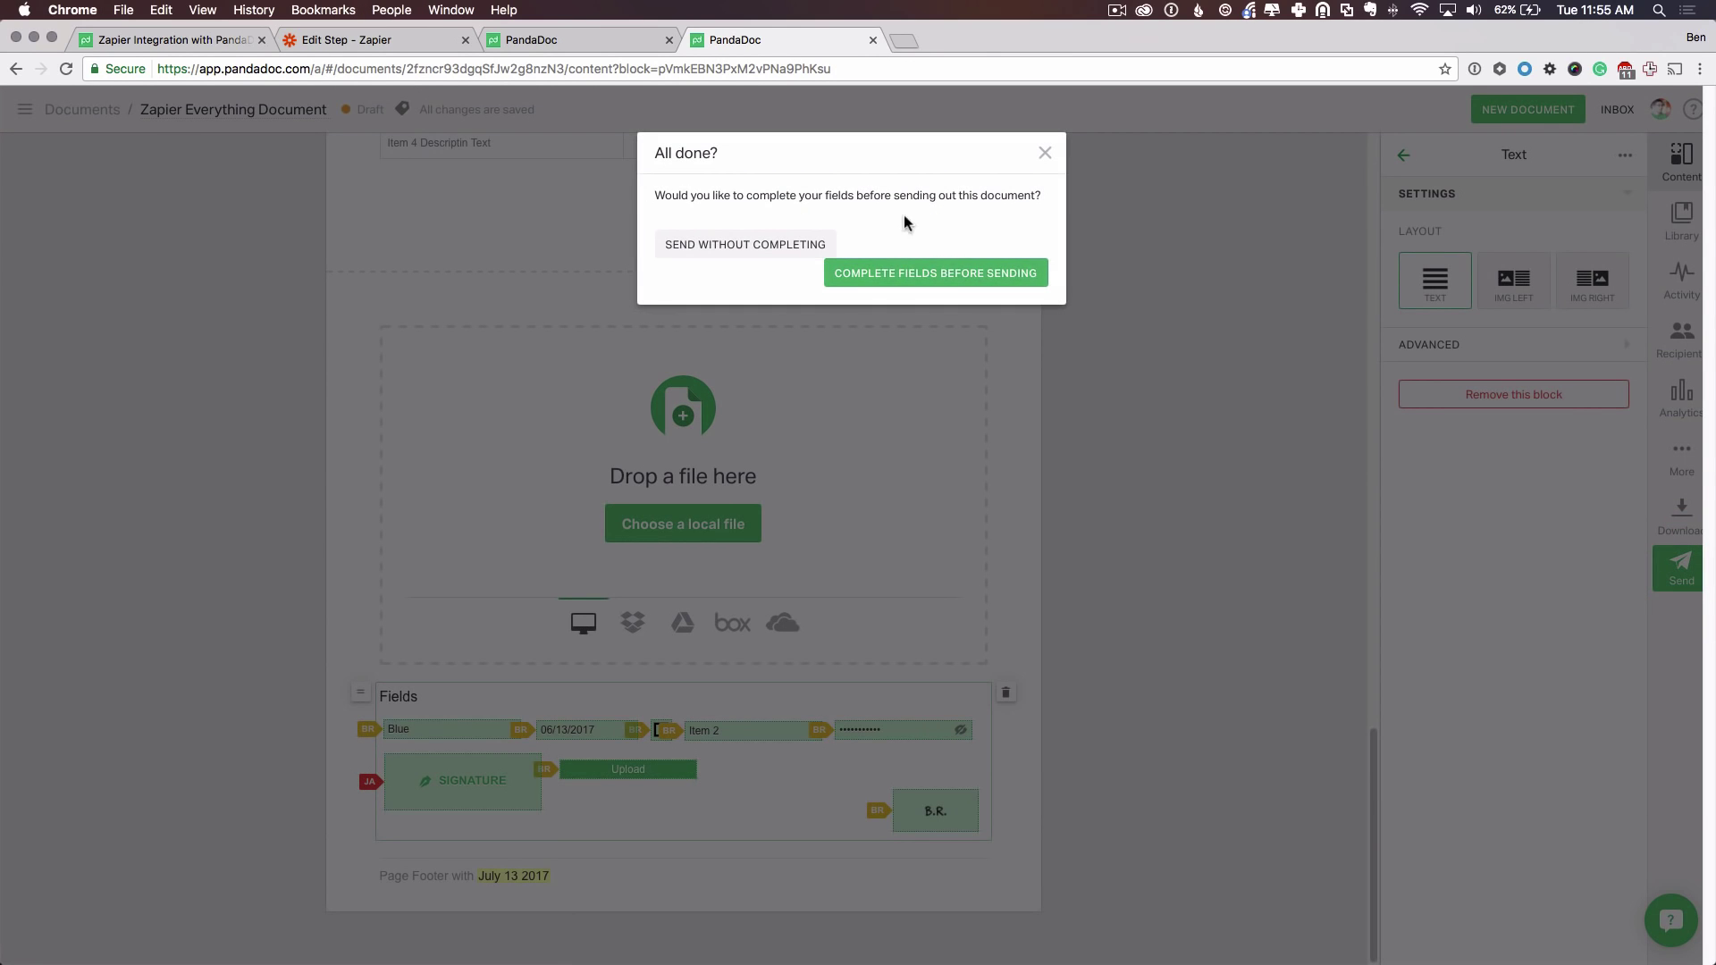
left_click(849, 268)
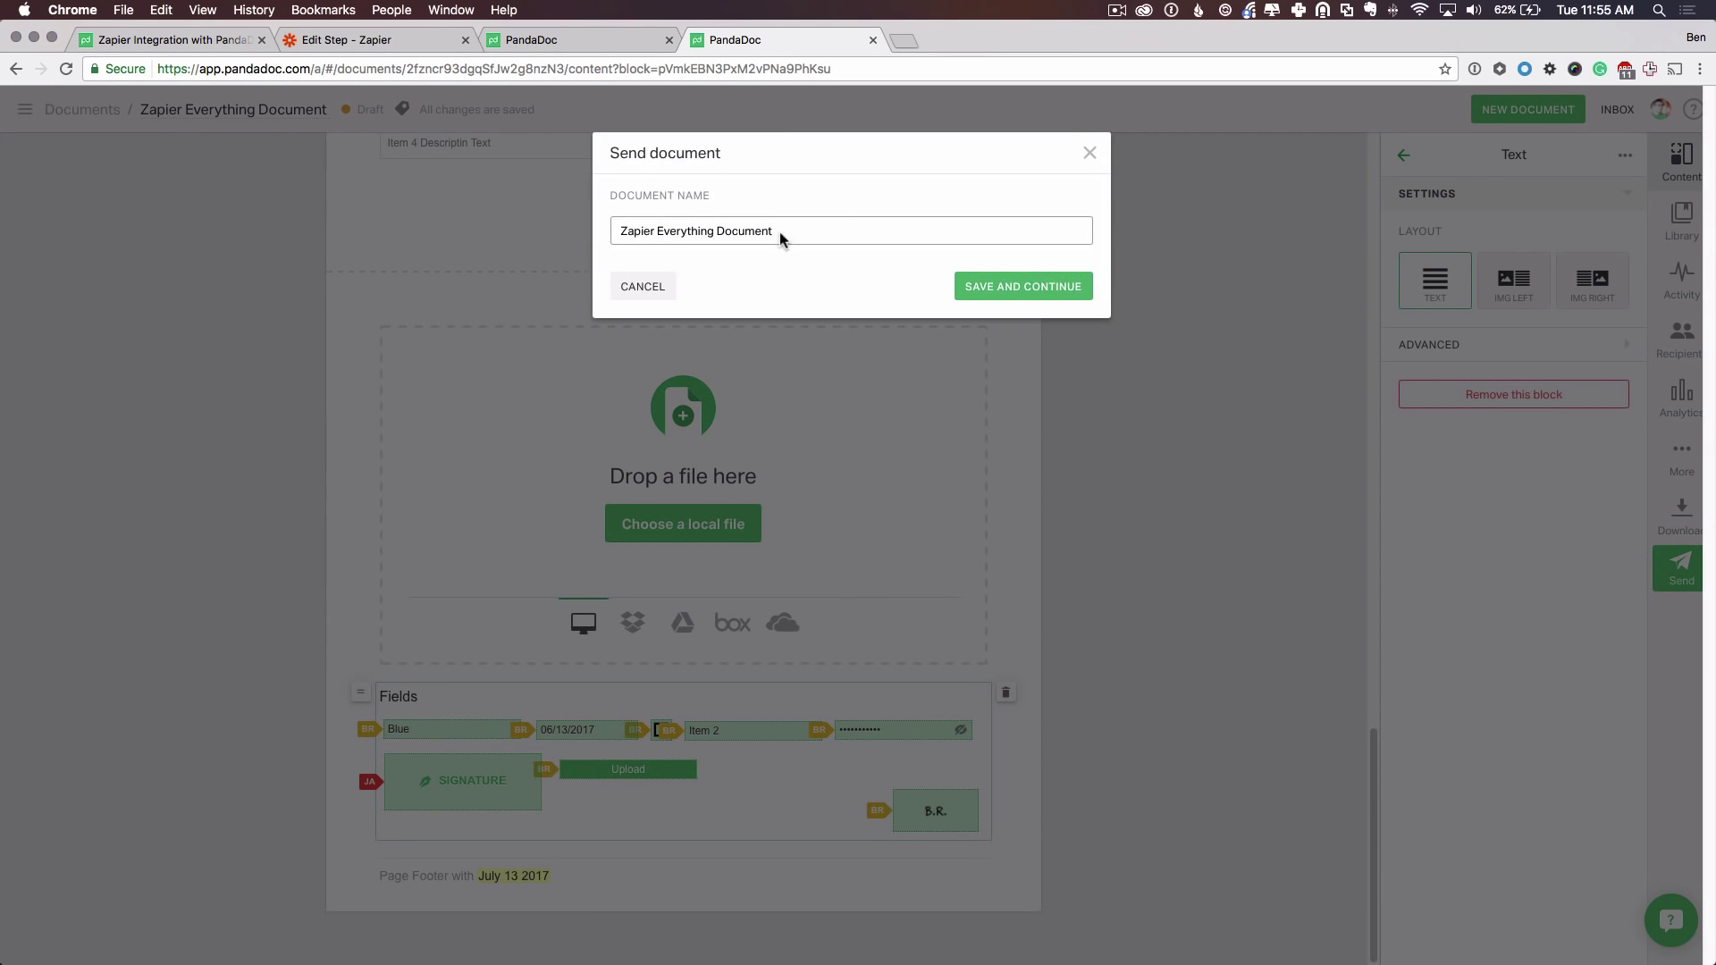
left_click(985, 287)
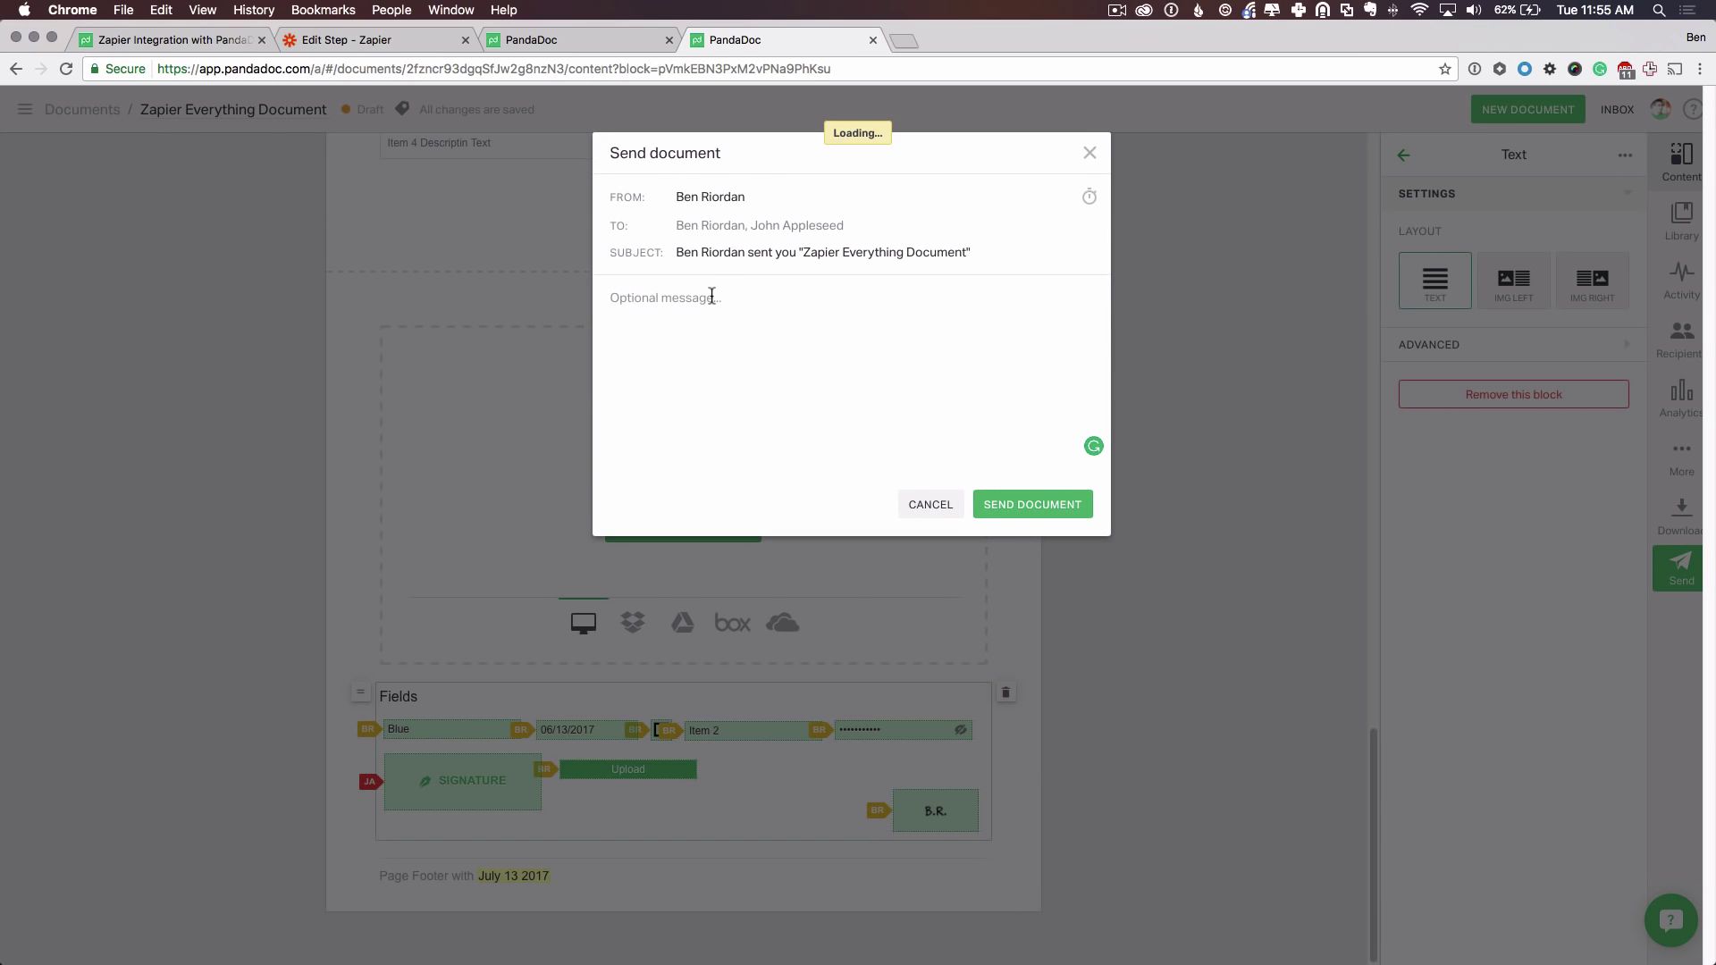
type("Hel")
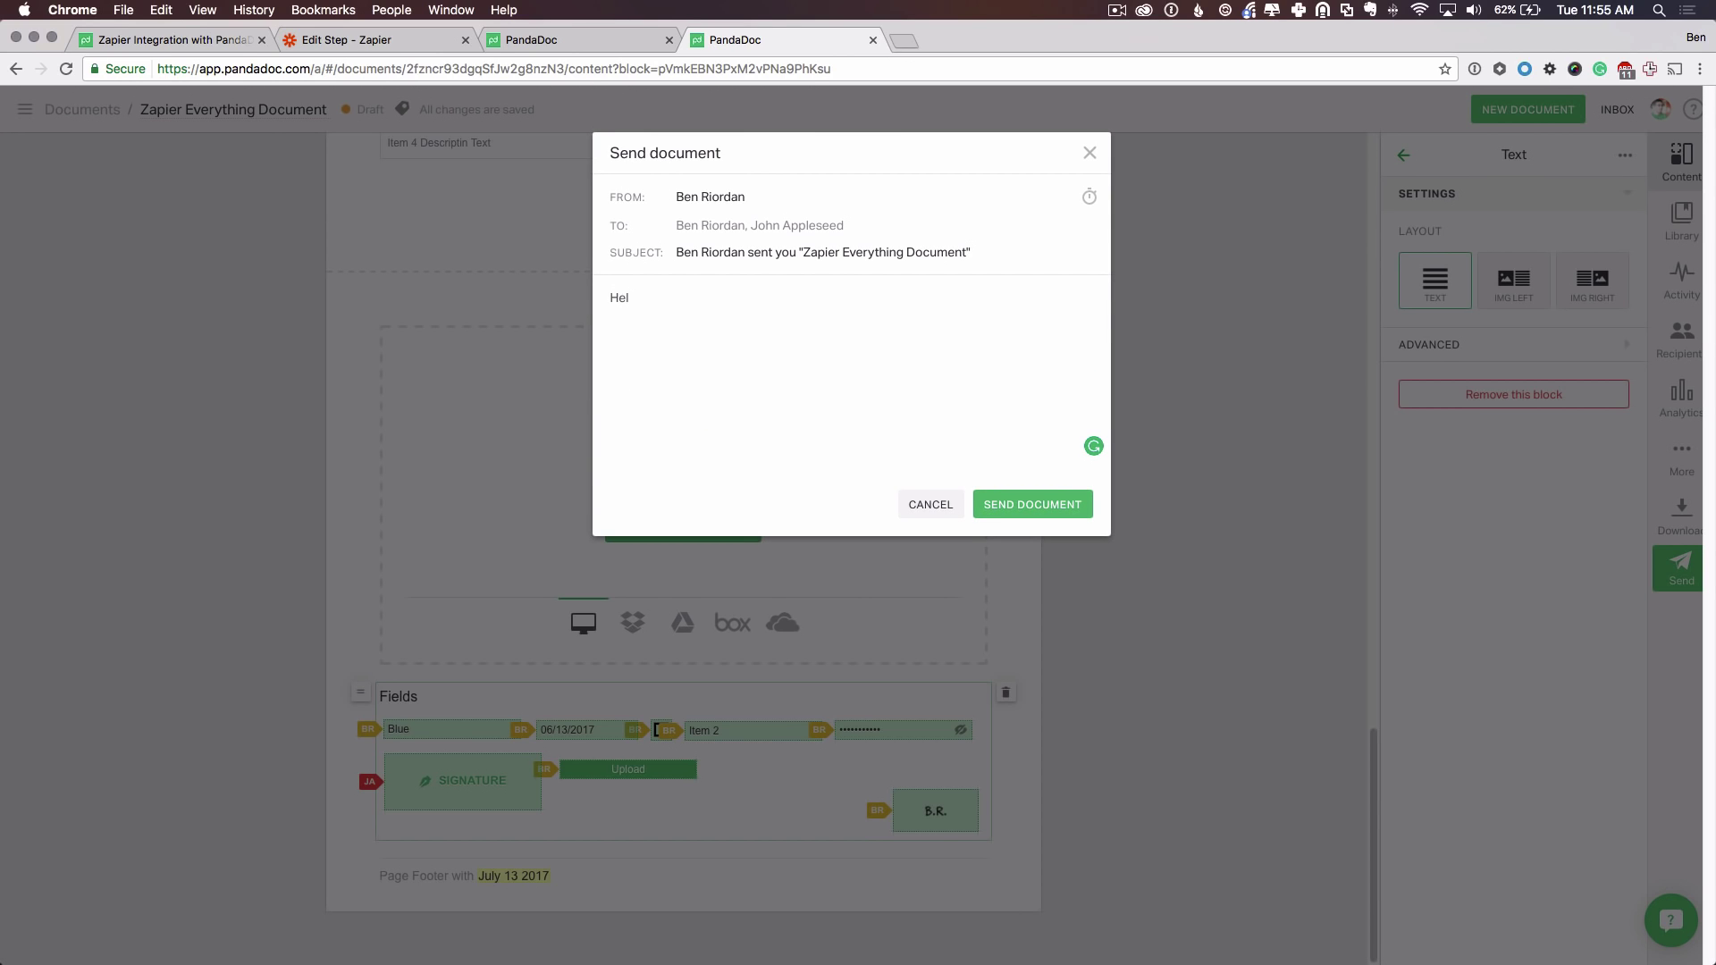
type("lo from the ")
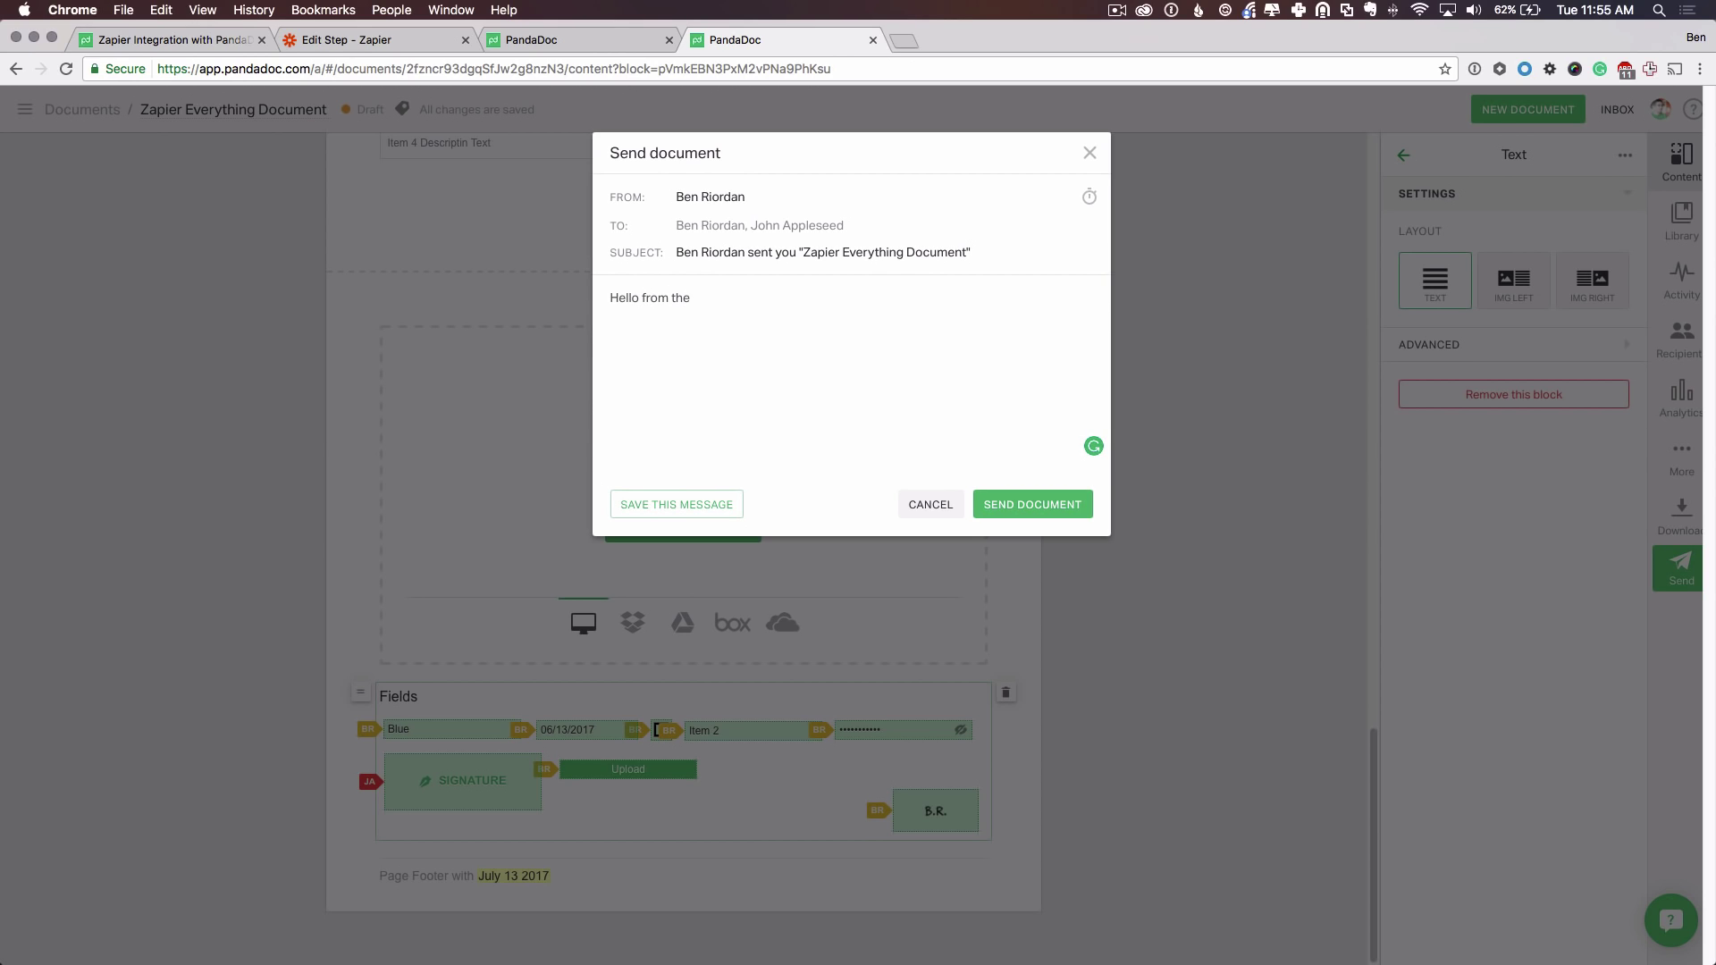
type("Zapier and PandaDoc video!")
left_click(1042, 506)
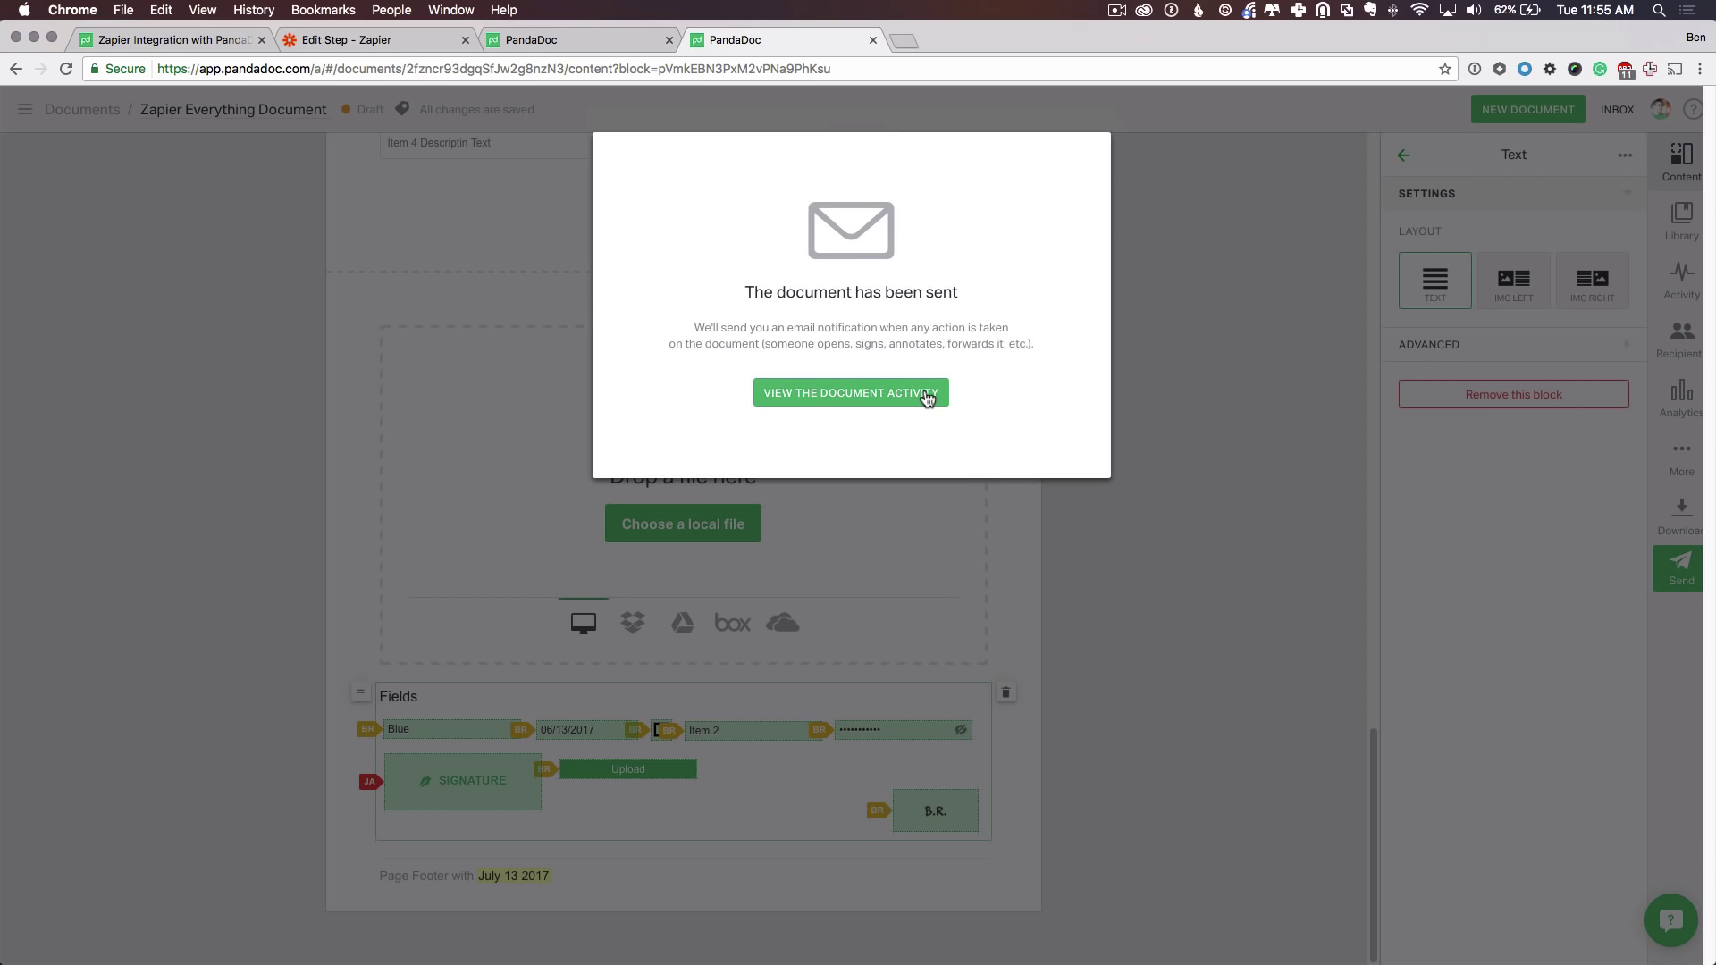
left_click(928, 395)
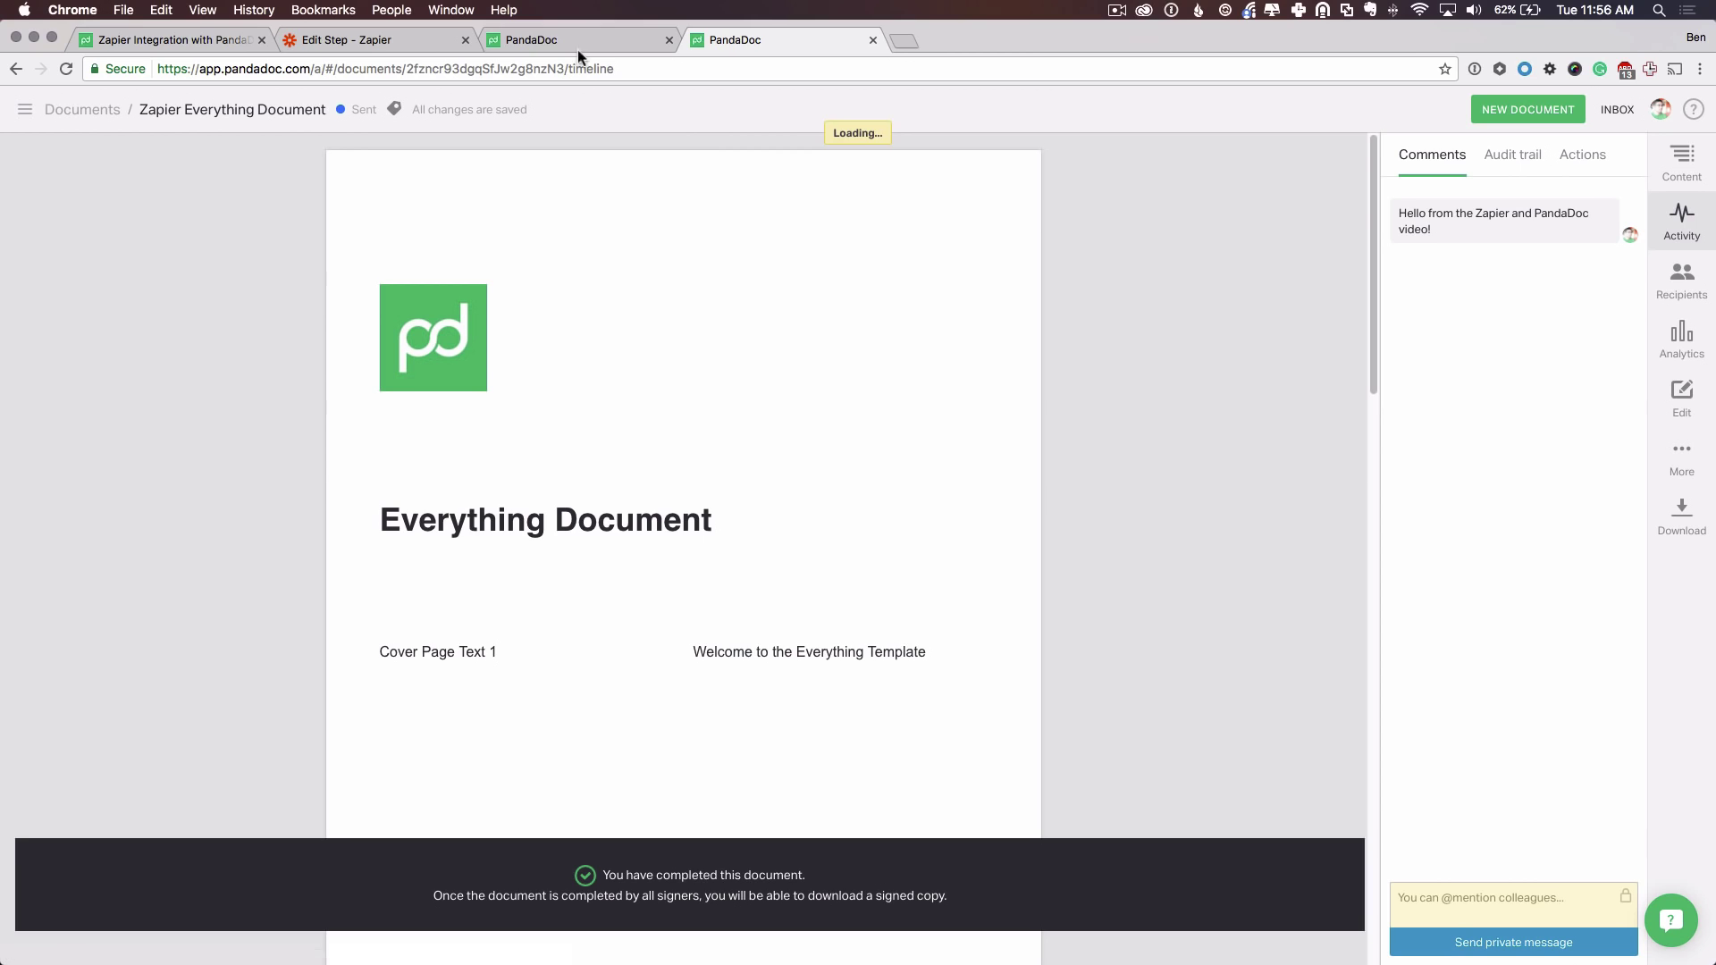
Return to Zapier and continue past the successful PandaDoc trigger test.
left_click(433, 40)
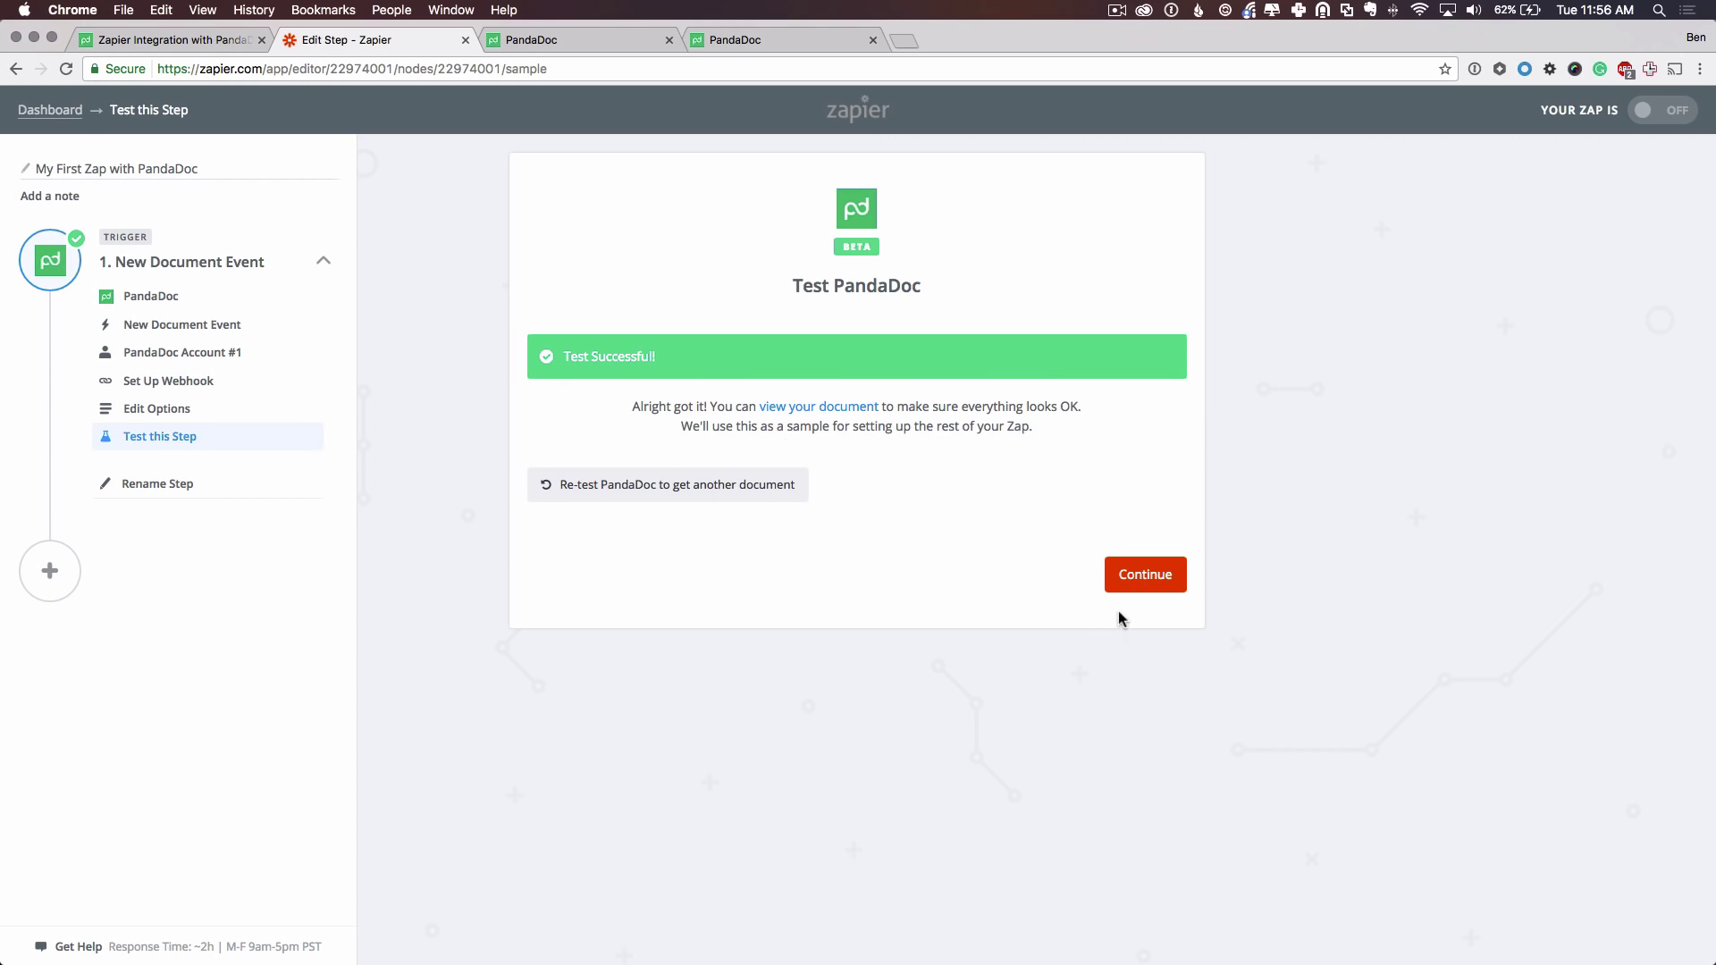
left_click(1138, 575)
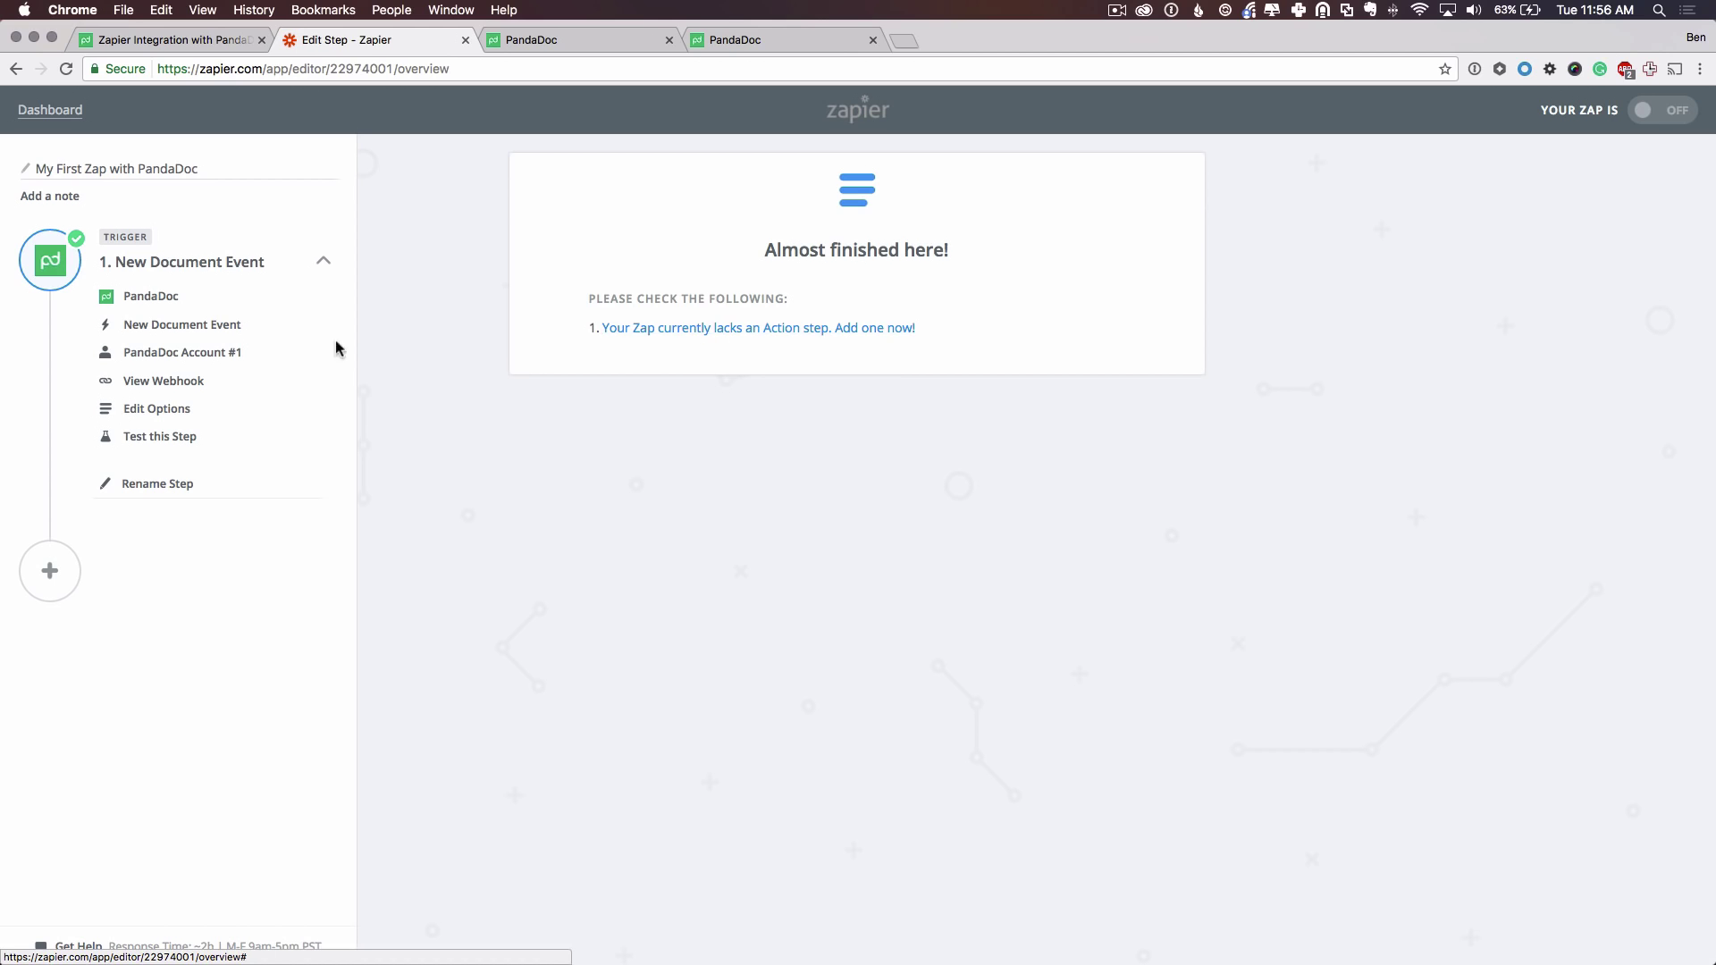
Add a Trello Create Card action step and continue to account selection.
left_click(684, 329)
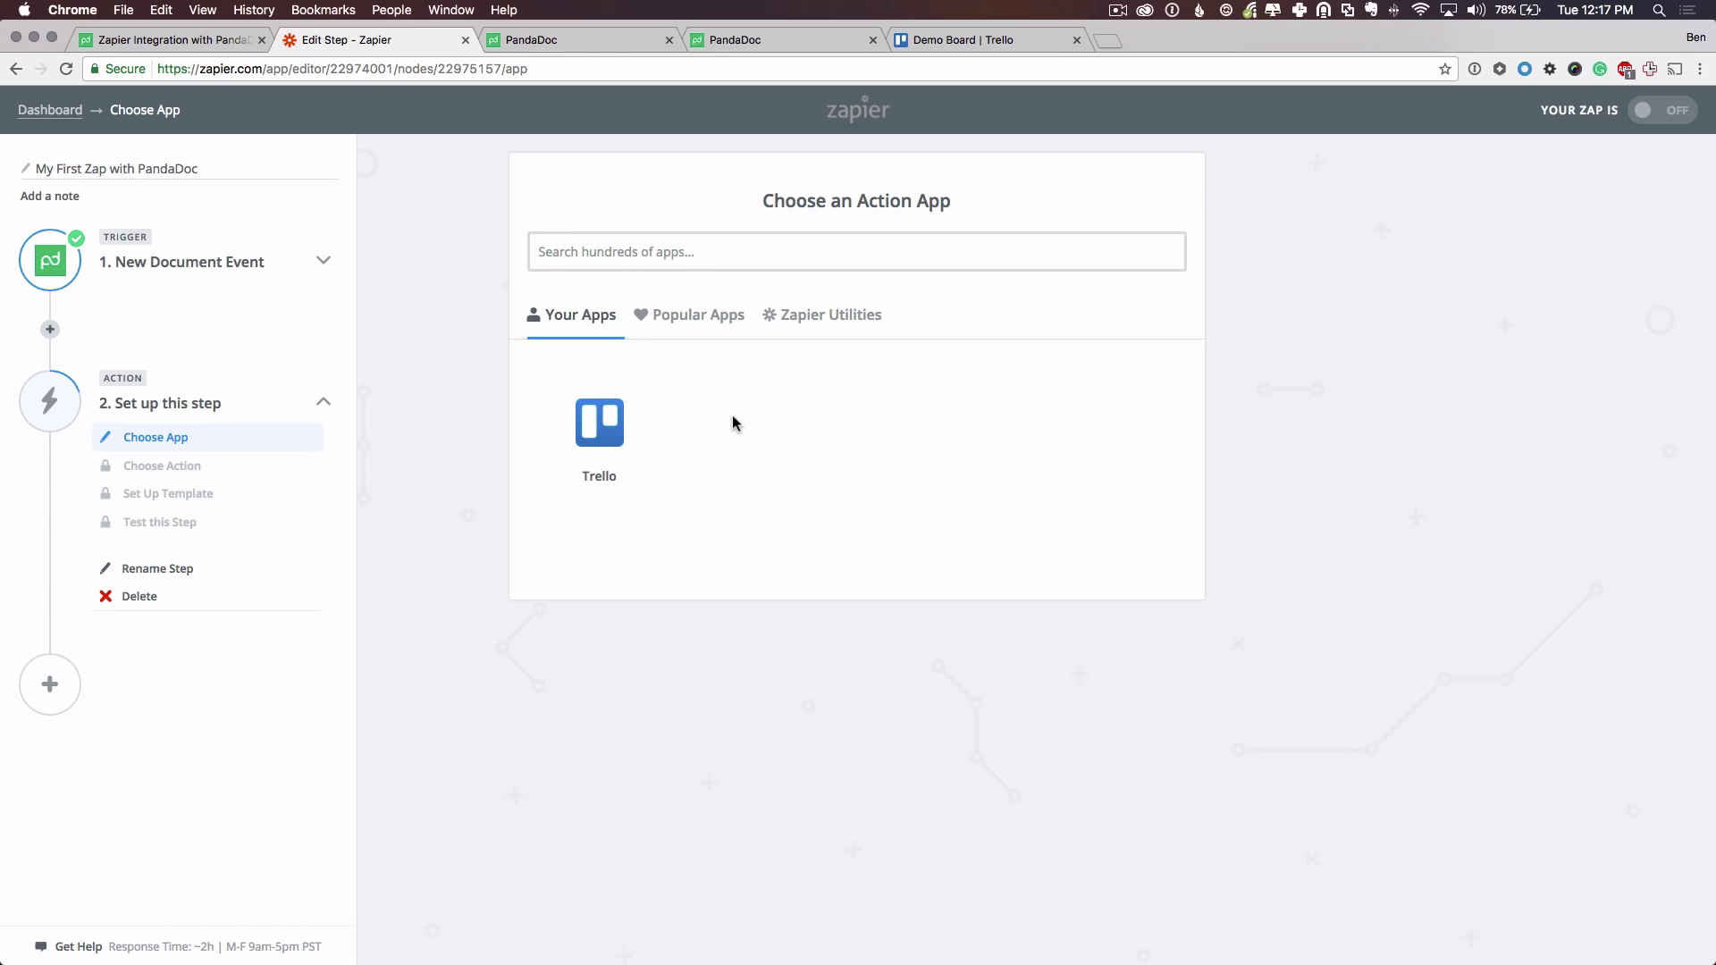
left_click(732, 418)
left_click(619, 433)
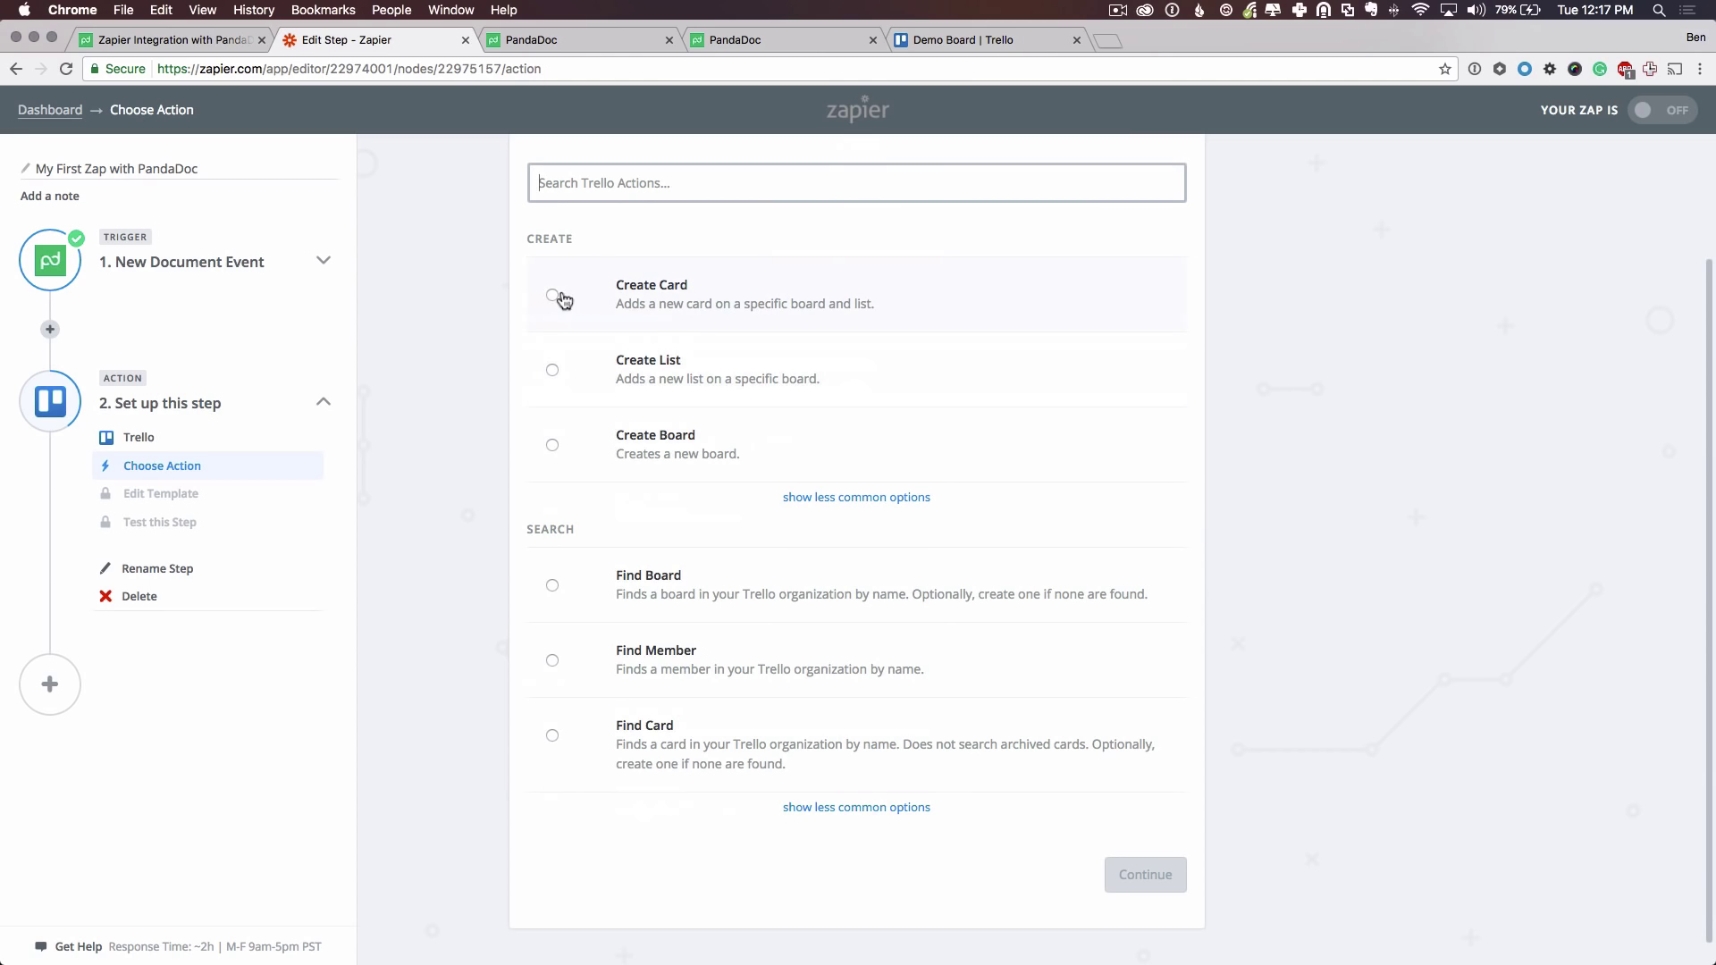
left_click(553, 296)
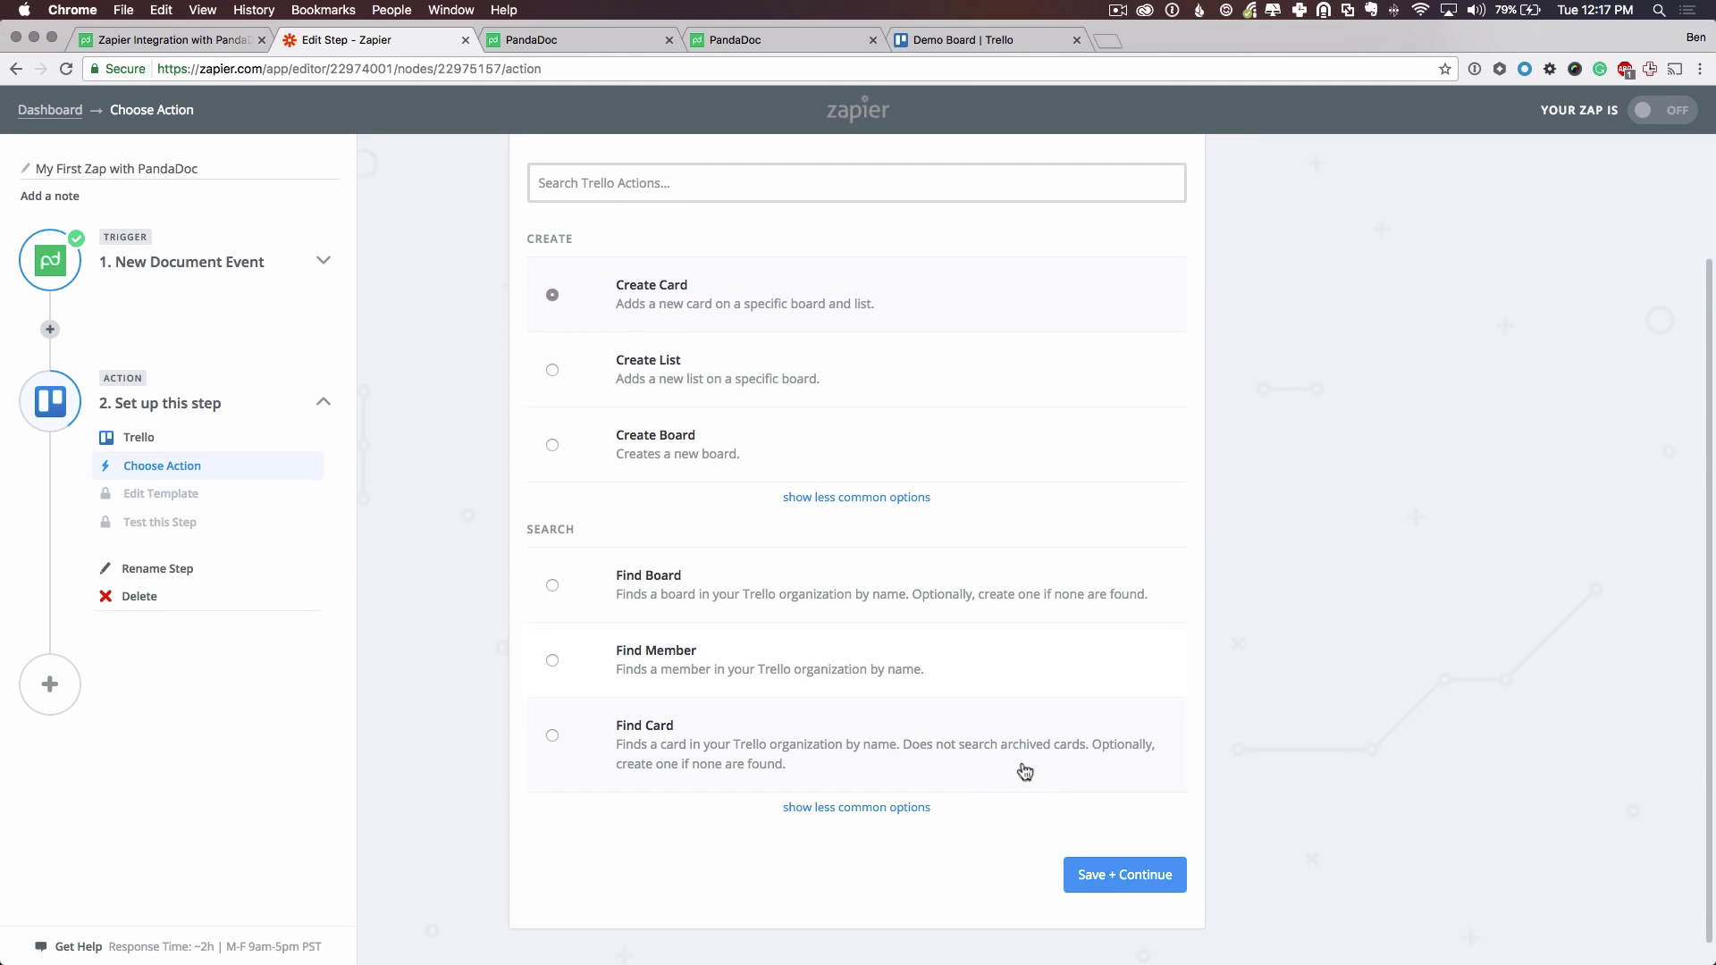
left_click(1118, 881)
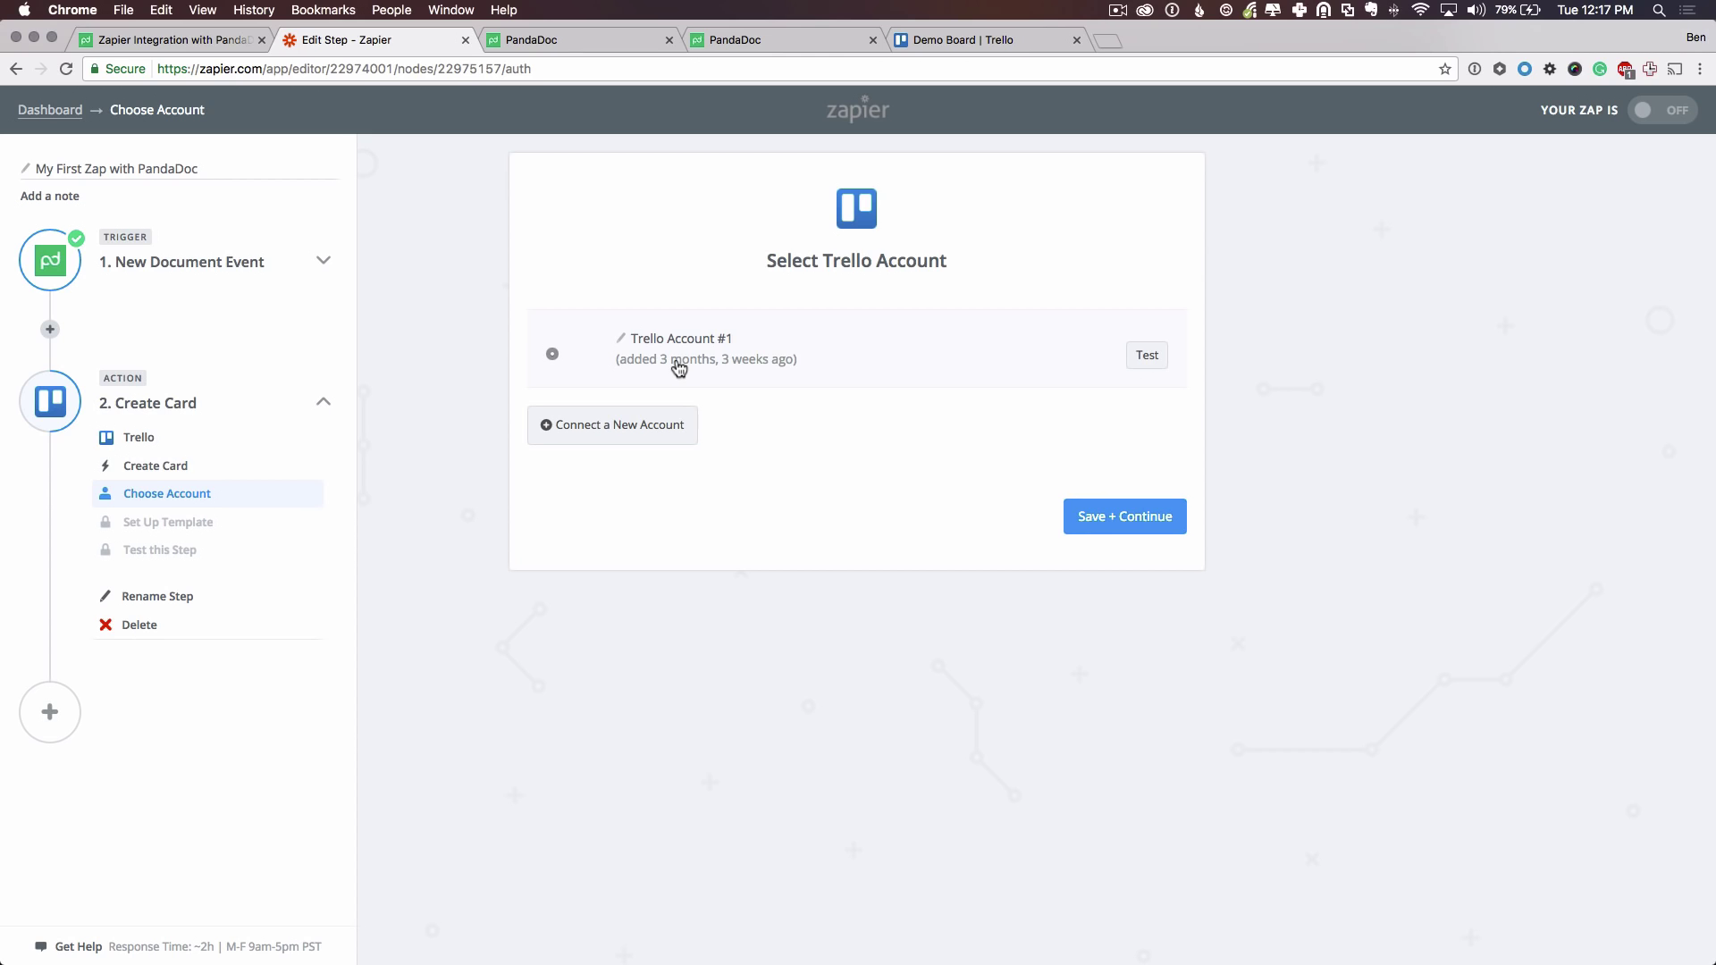
Place the card on Demo Board in the Backlog list.
left_click(1129, 516)
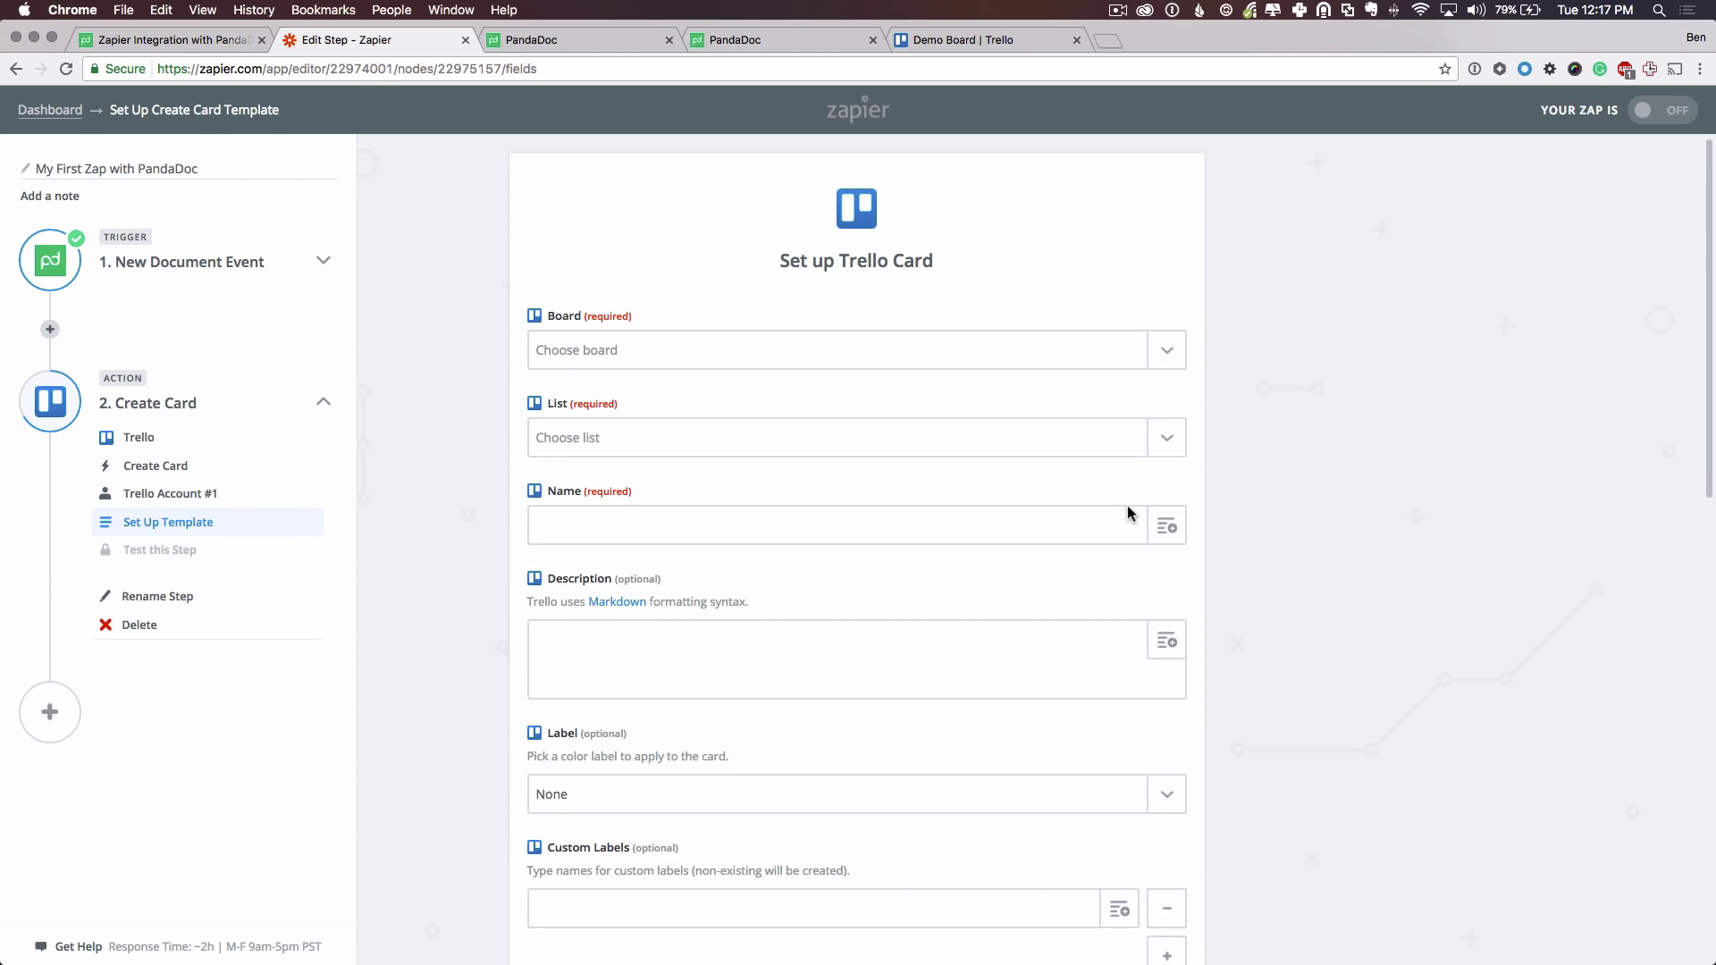
left_click(613, 345)
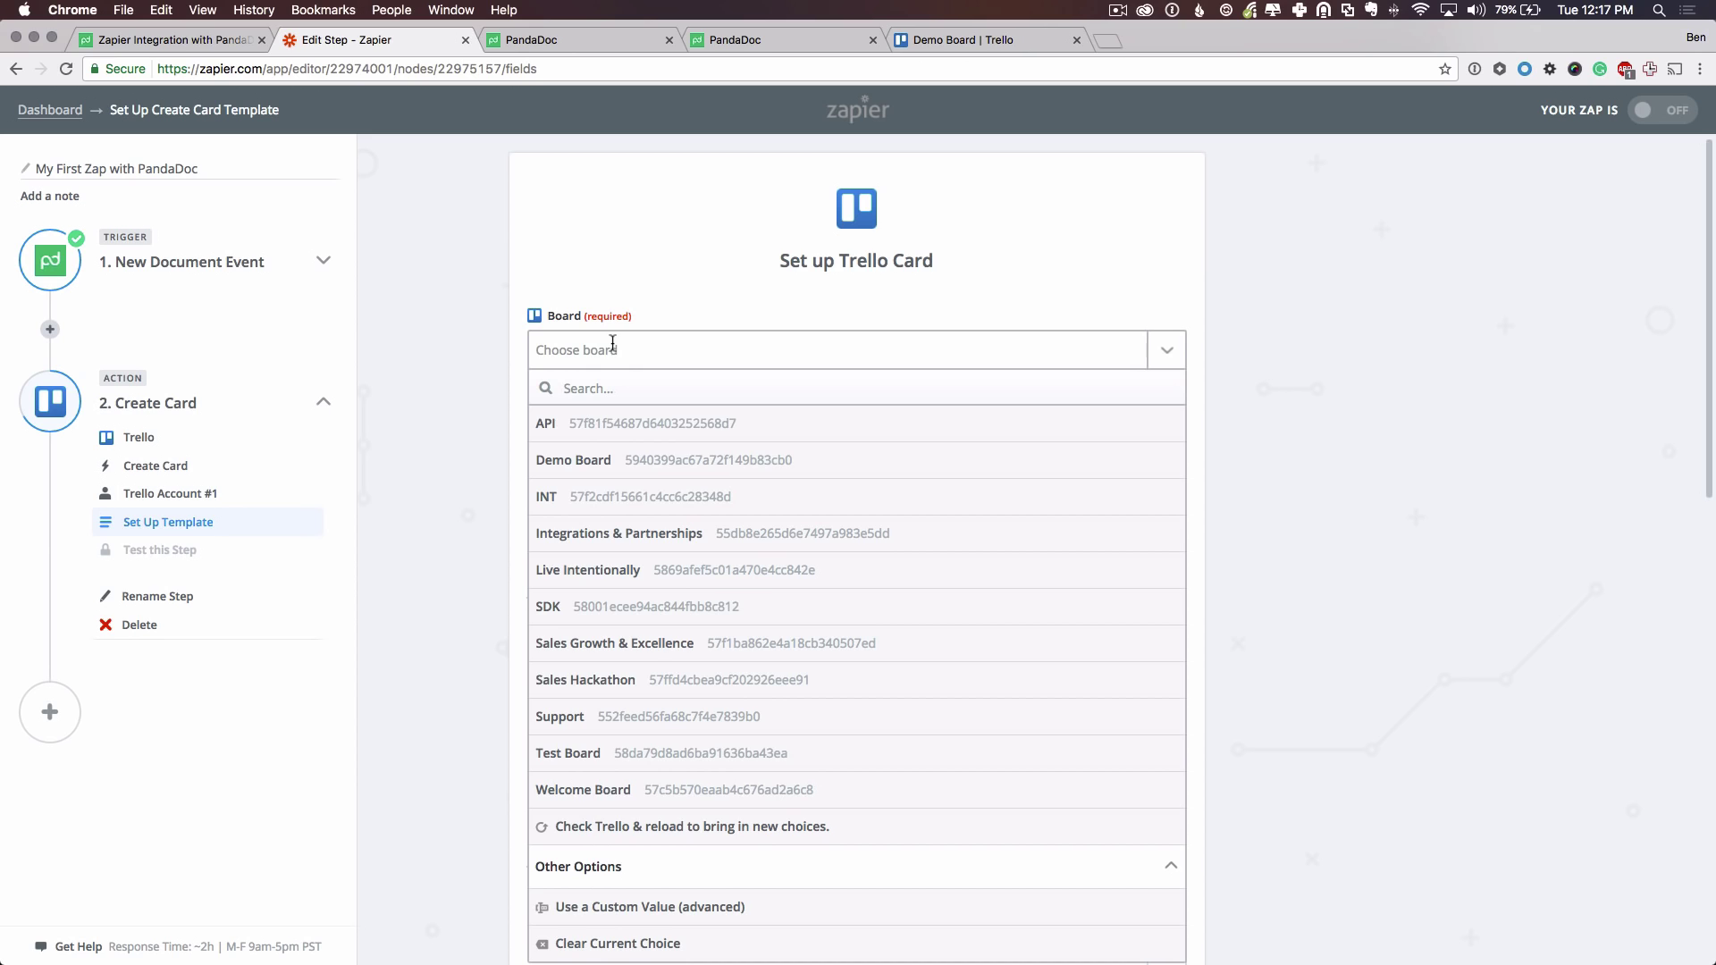
left_click(684, 461)
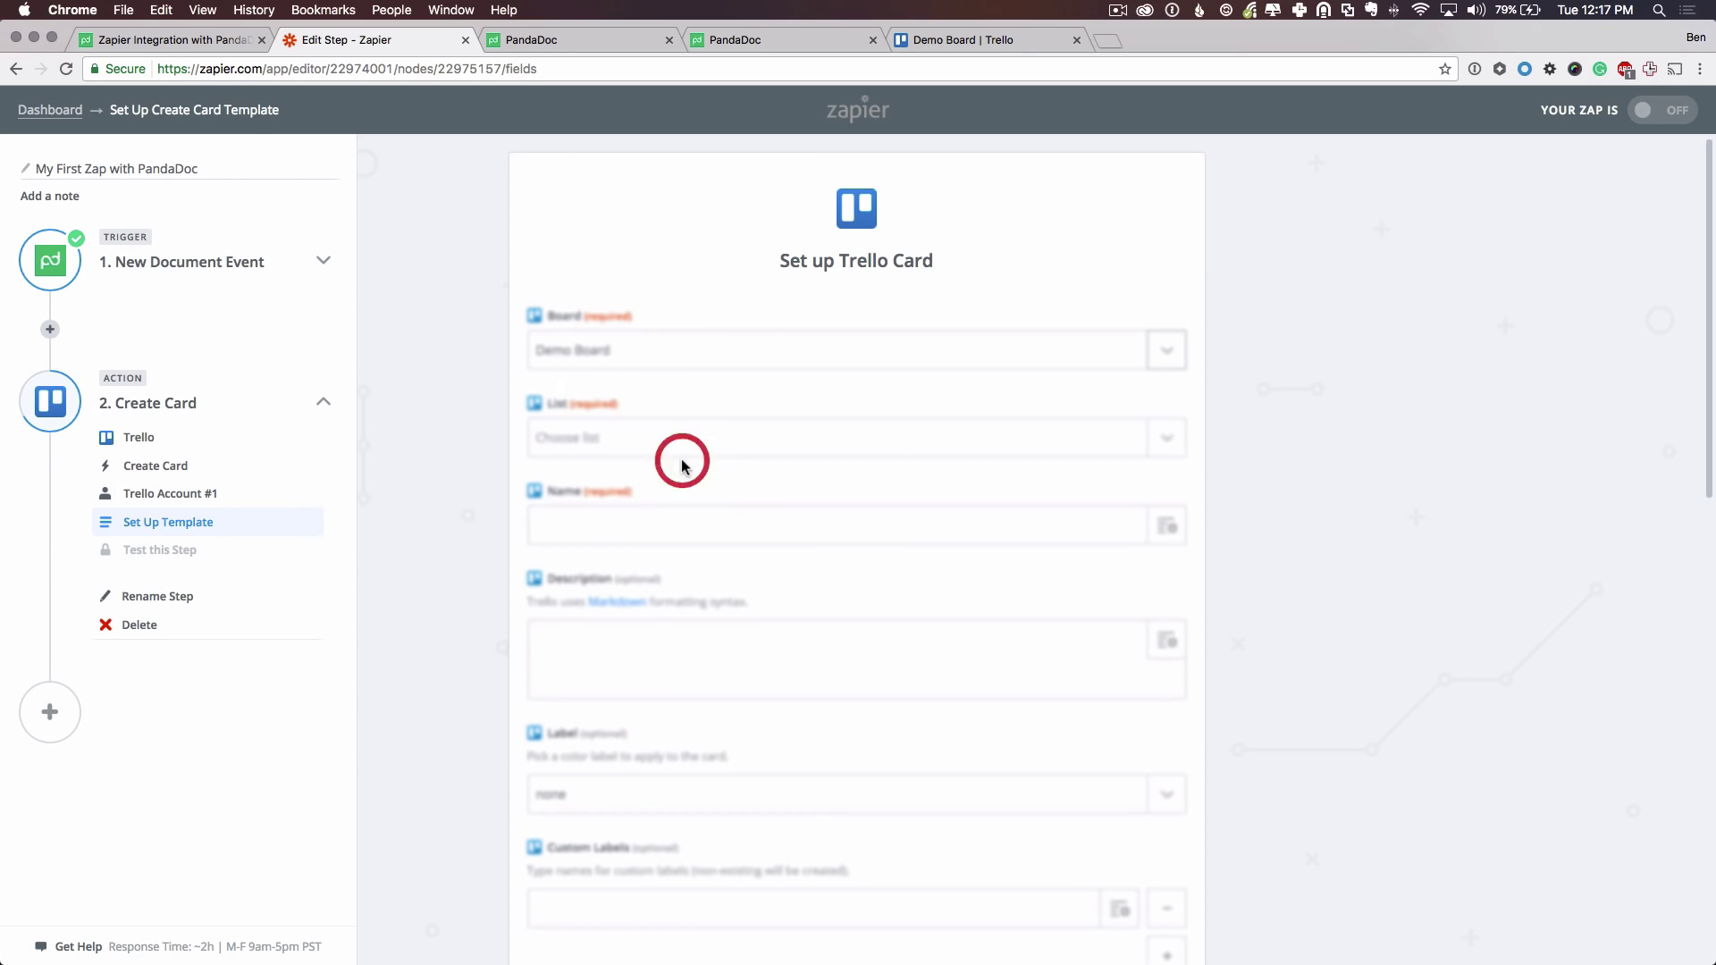
left_click(596, 424)
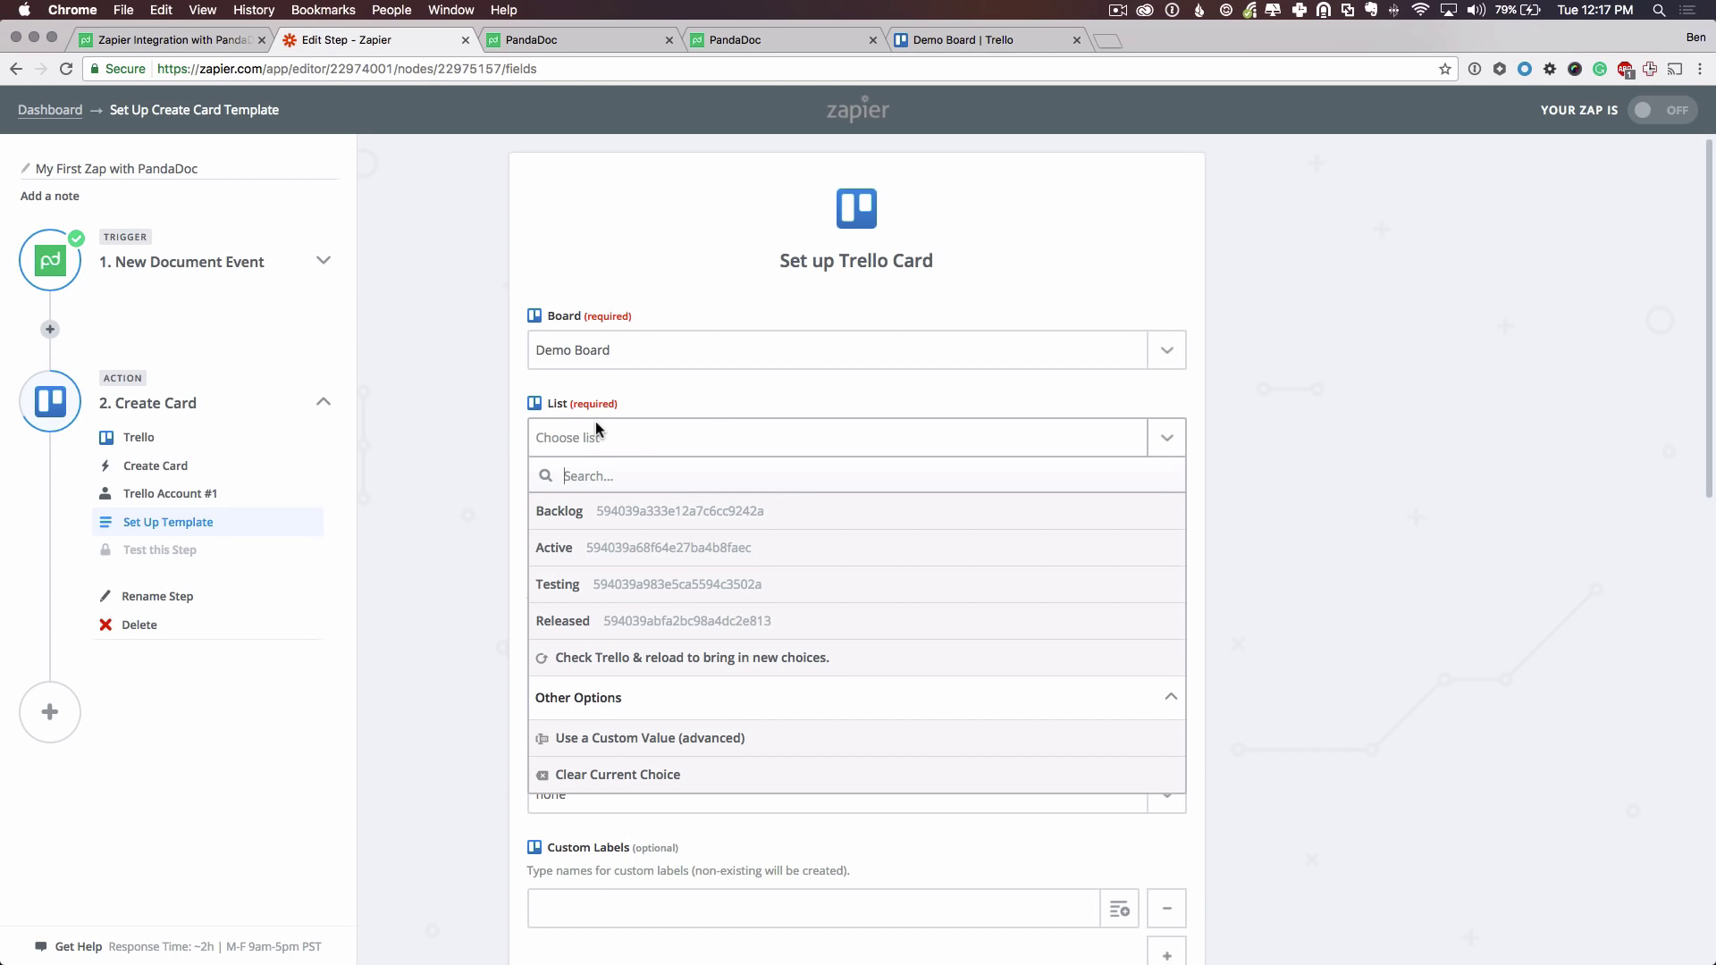
left_click(597, 514)
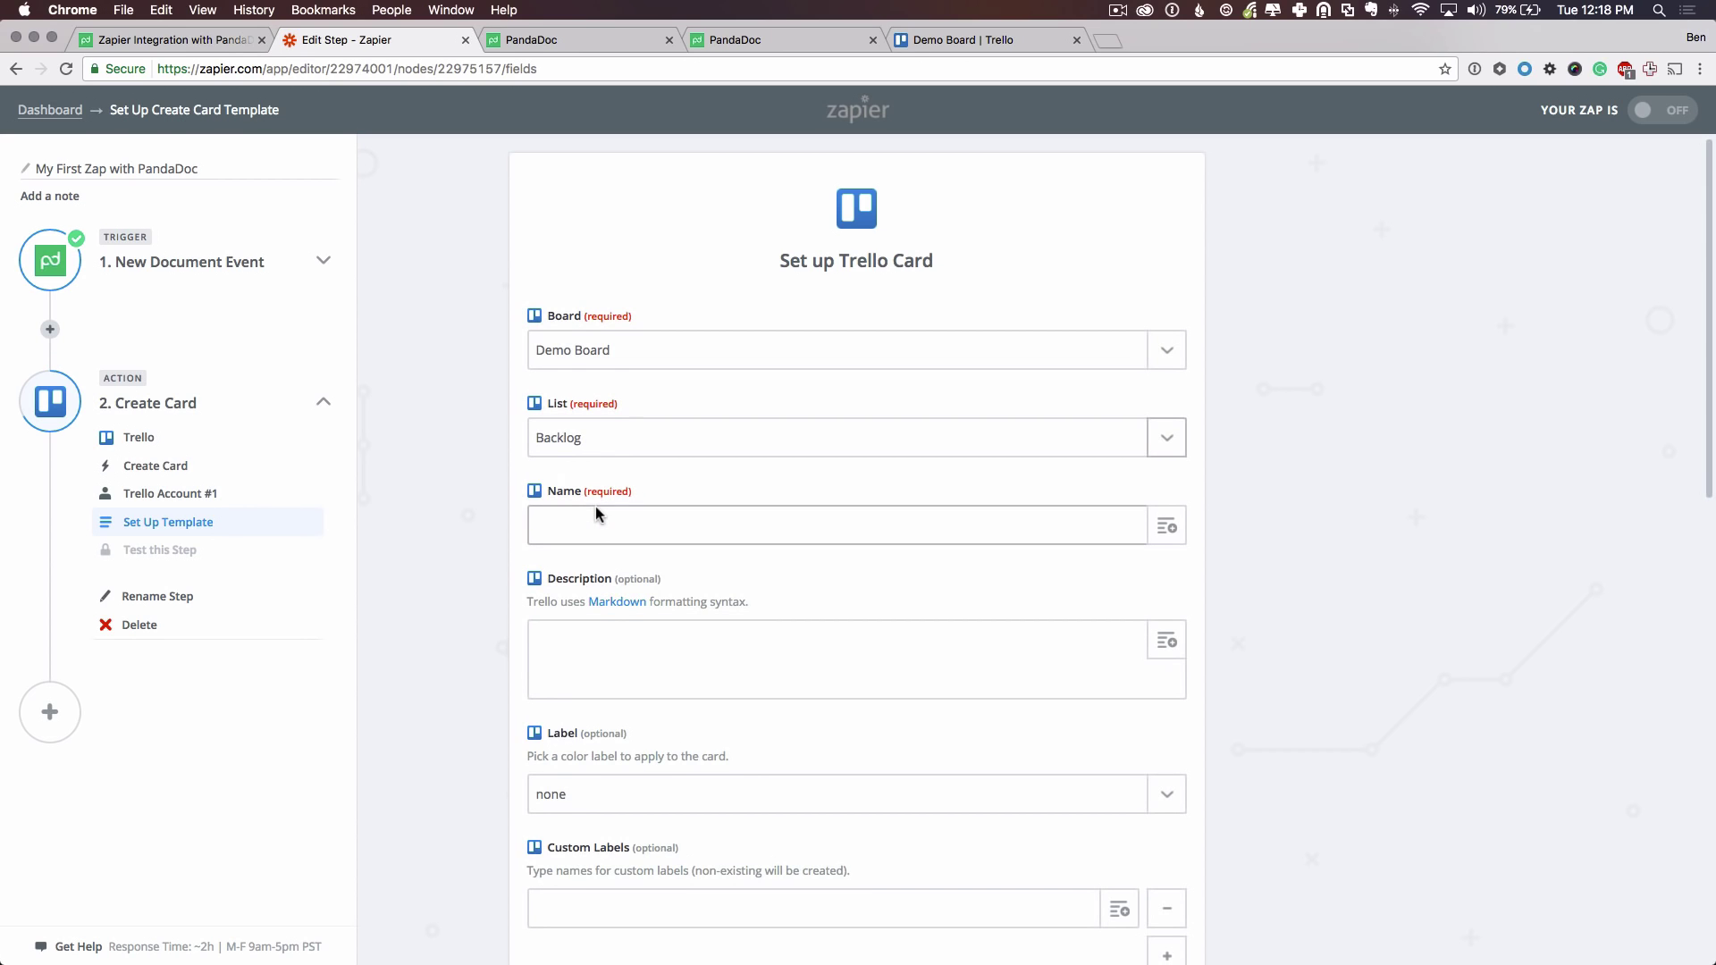
Name the card with the PandaDoc document's Name field.
left_click(595, 522)
left_click(1164, 533)
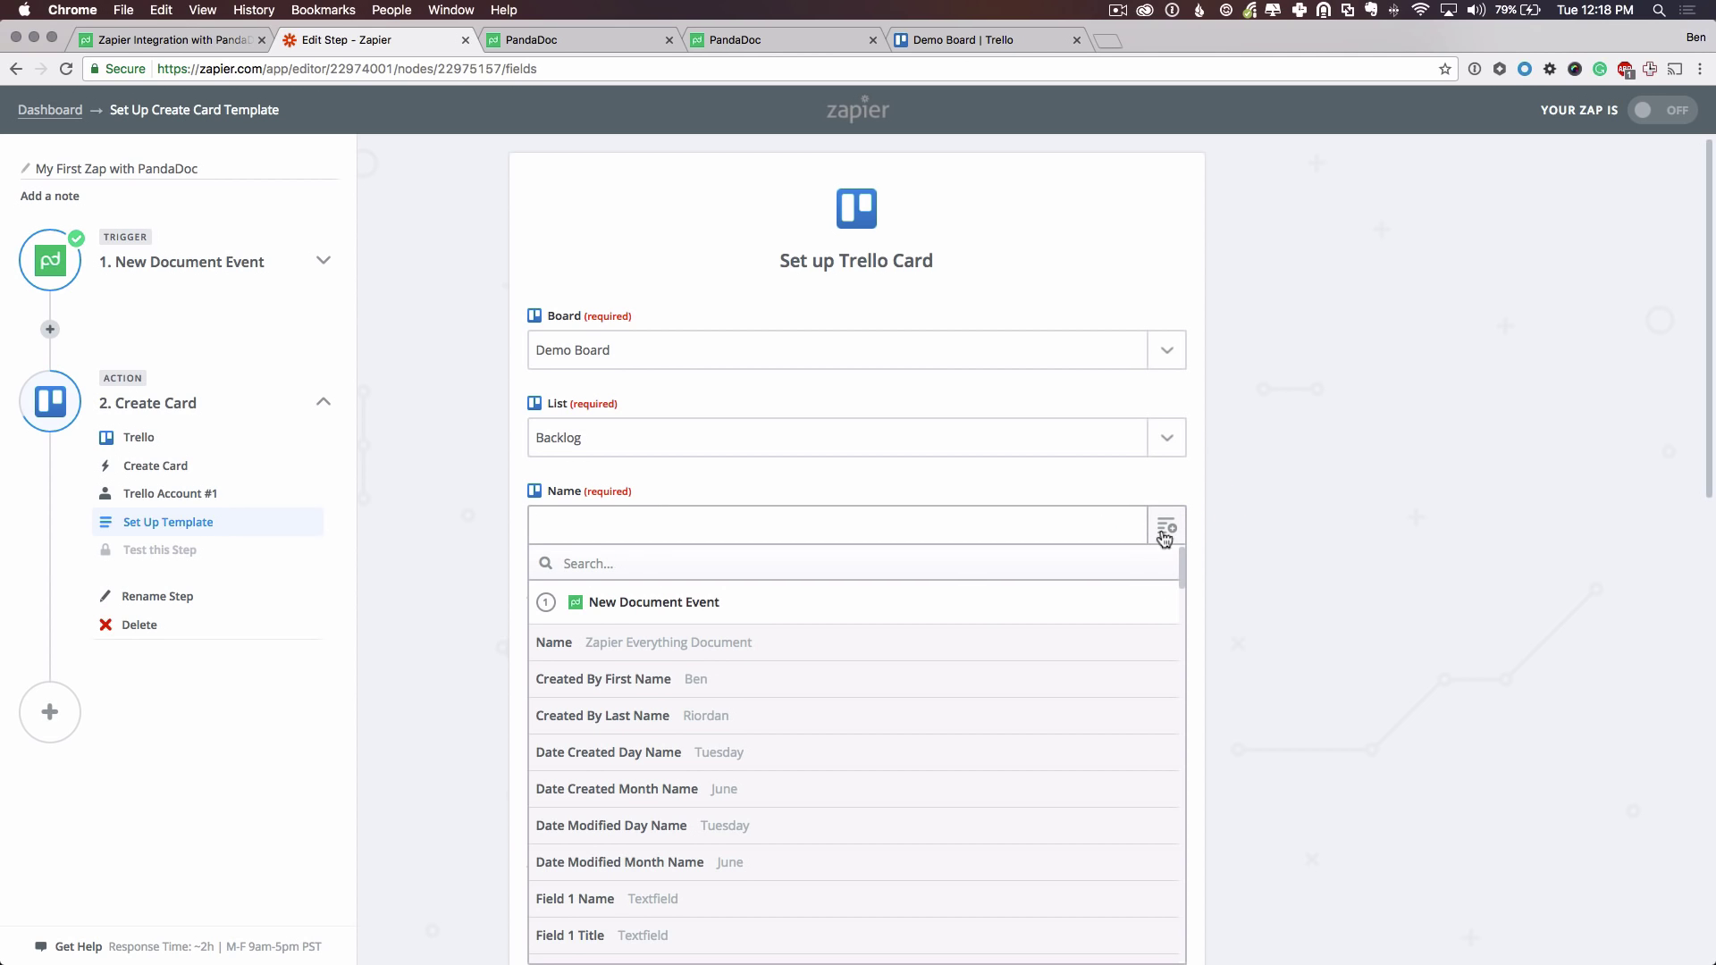
left_click(1184, 583)
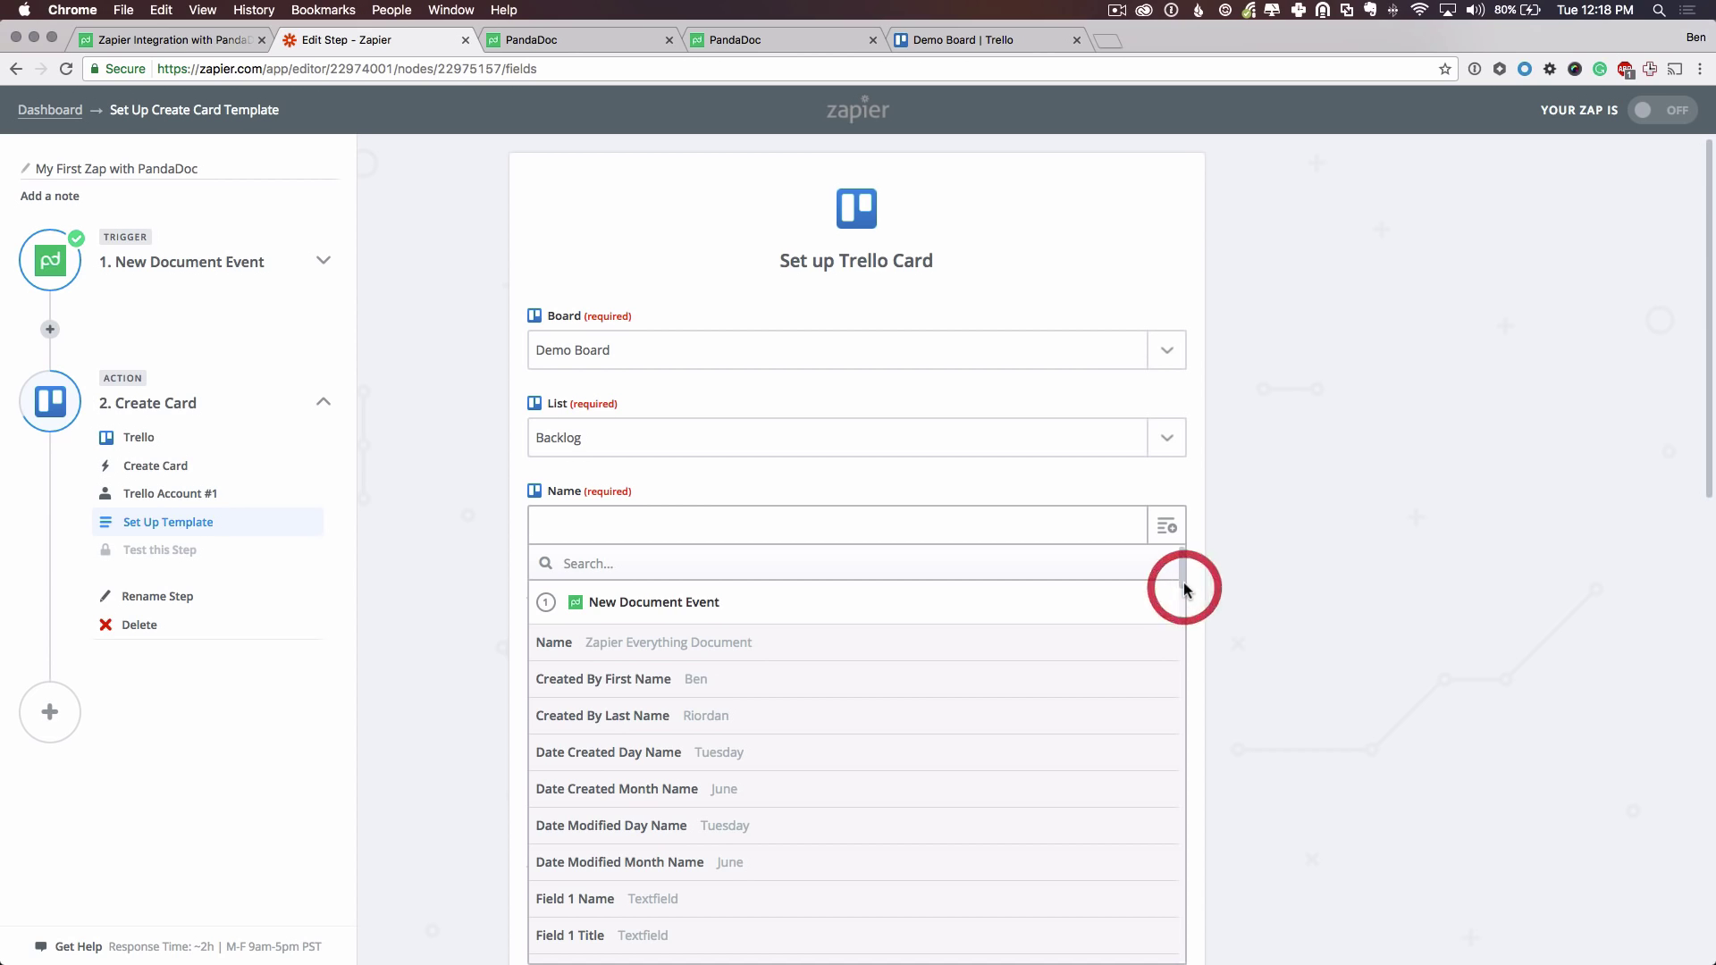
left_click(658, 643)
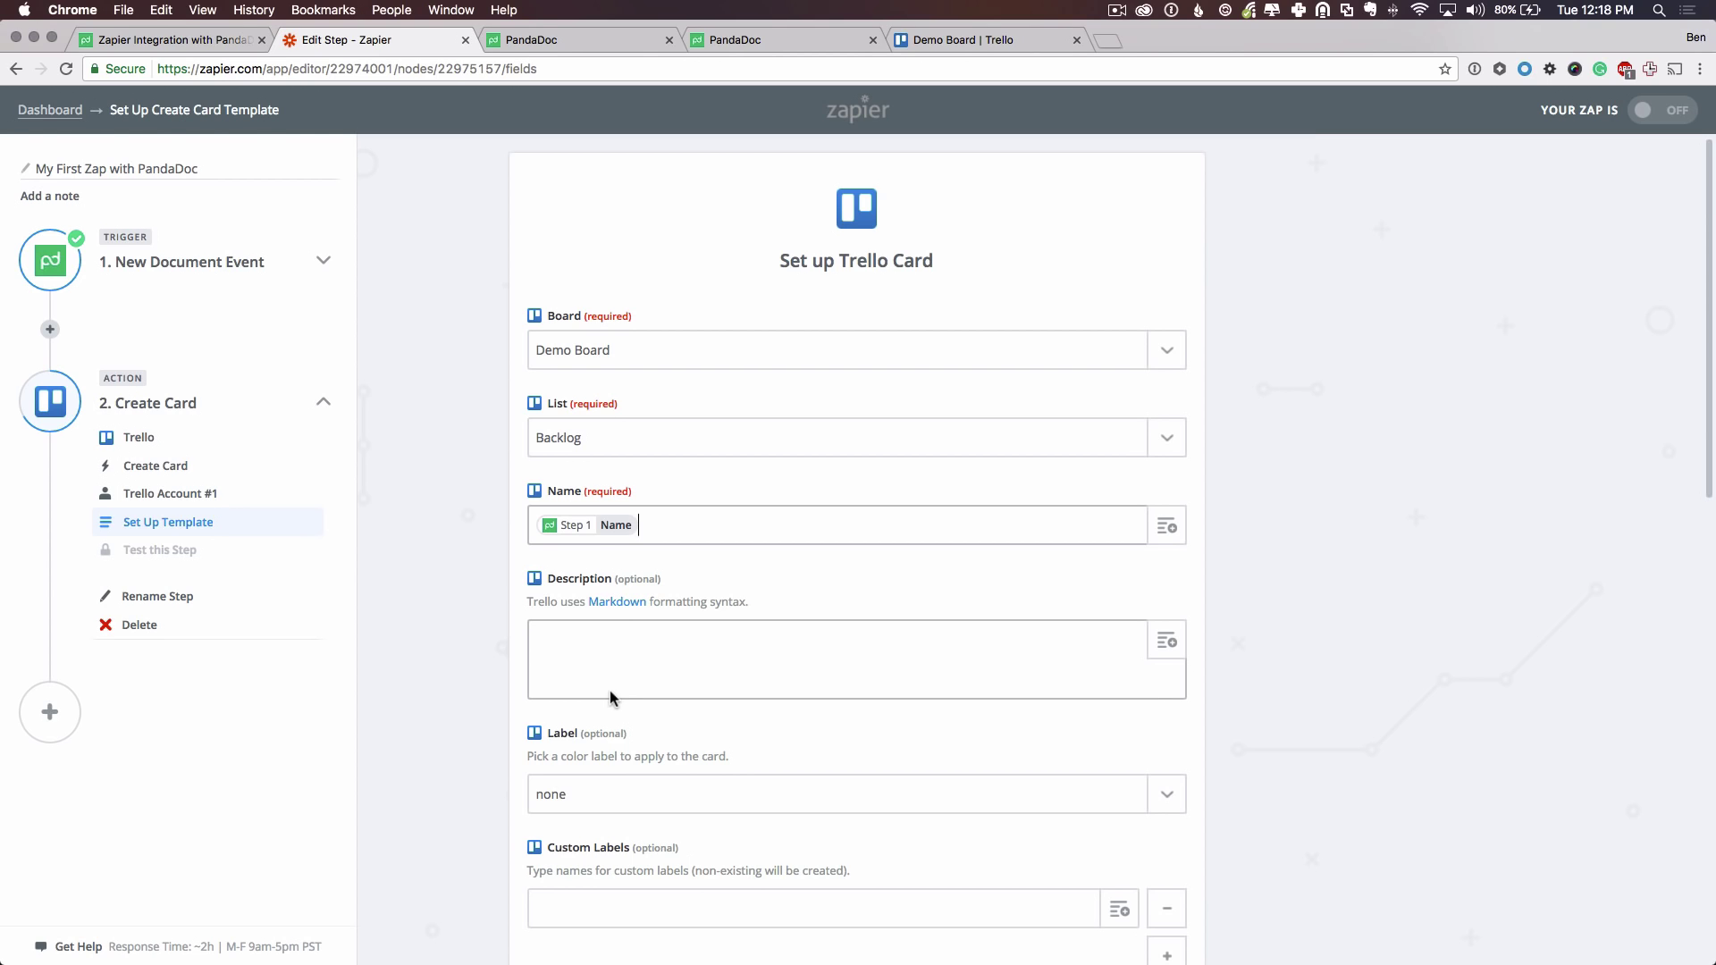
left_click(586, 529)
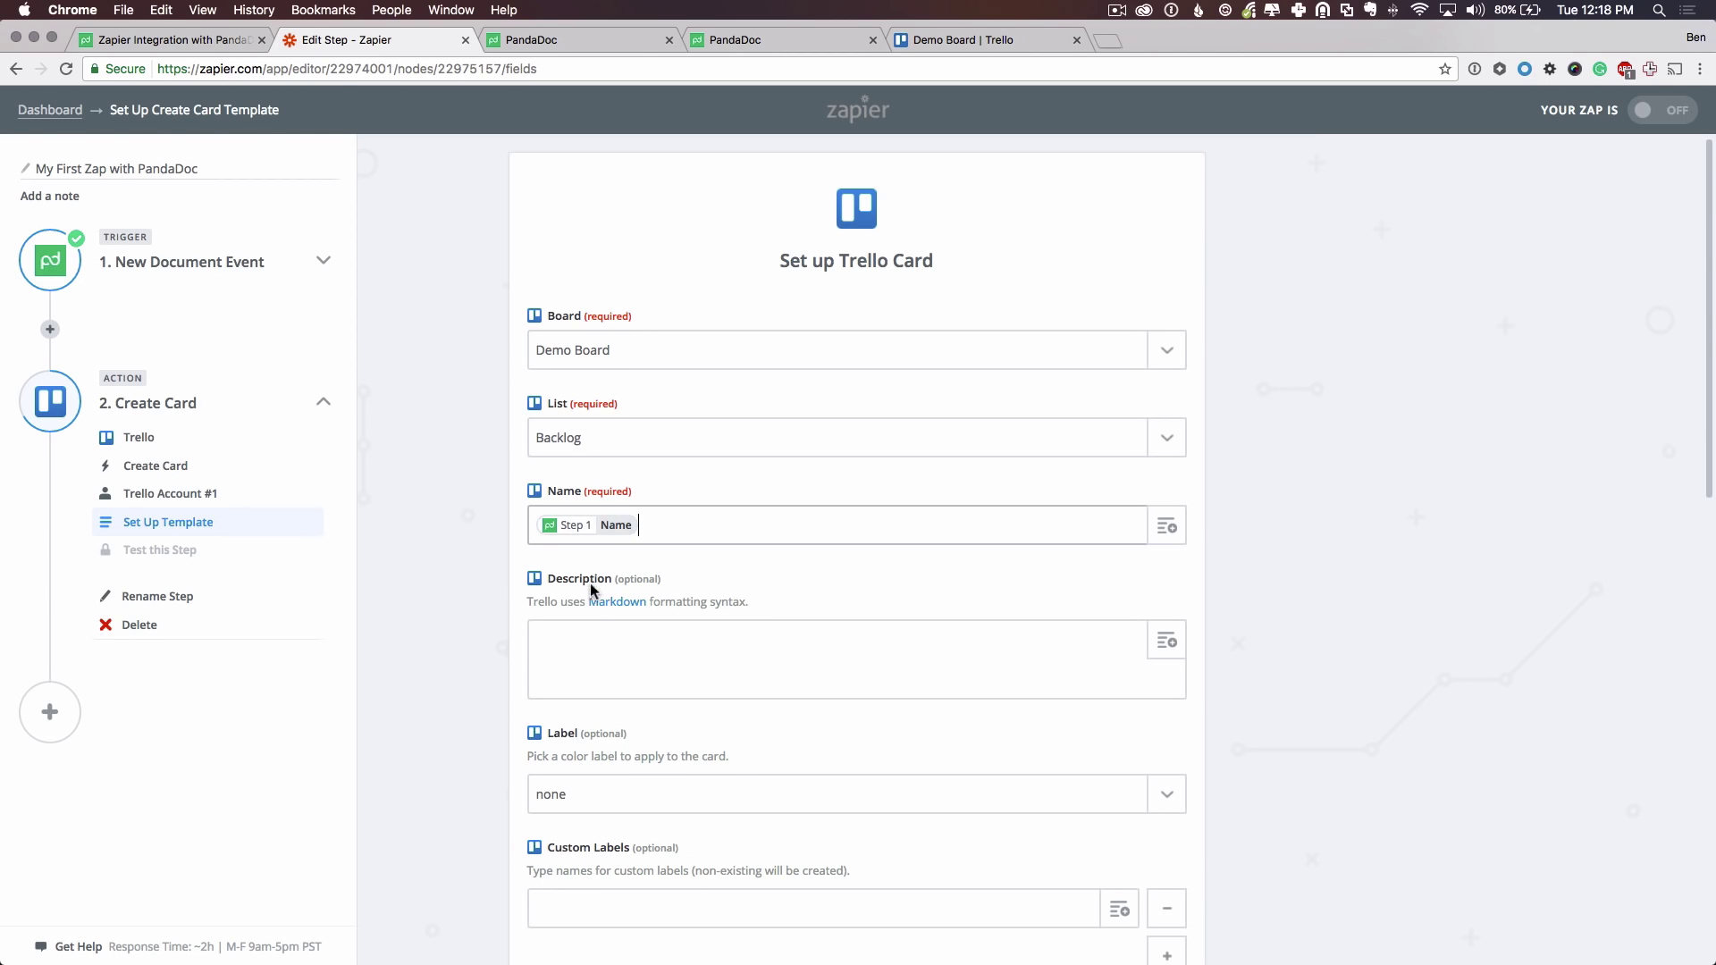
Give the card the description 'Hello from Zapier and PandaDoc video!'.
left_click(606, 665)
scroll(452, 706, "down", 3)
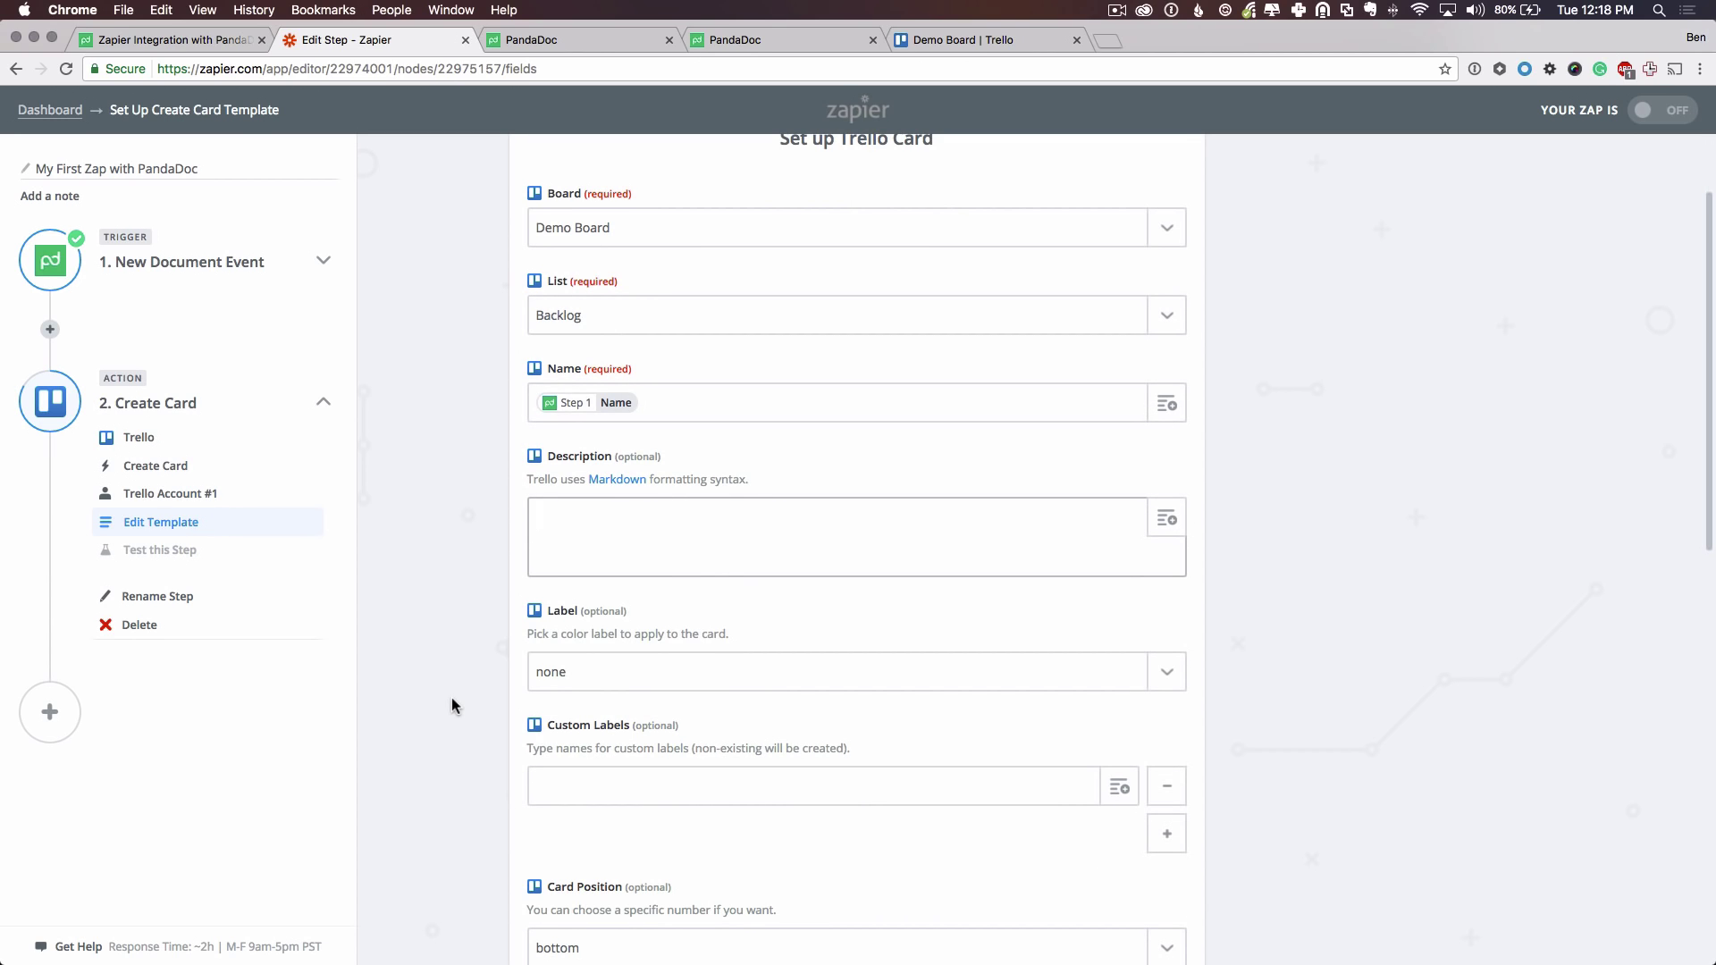
type("Hello from Zapier and PandaDoc video!")
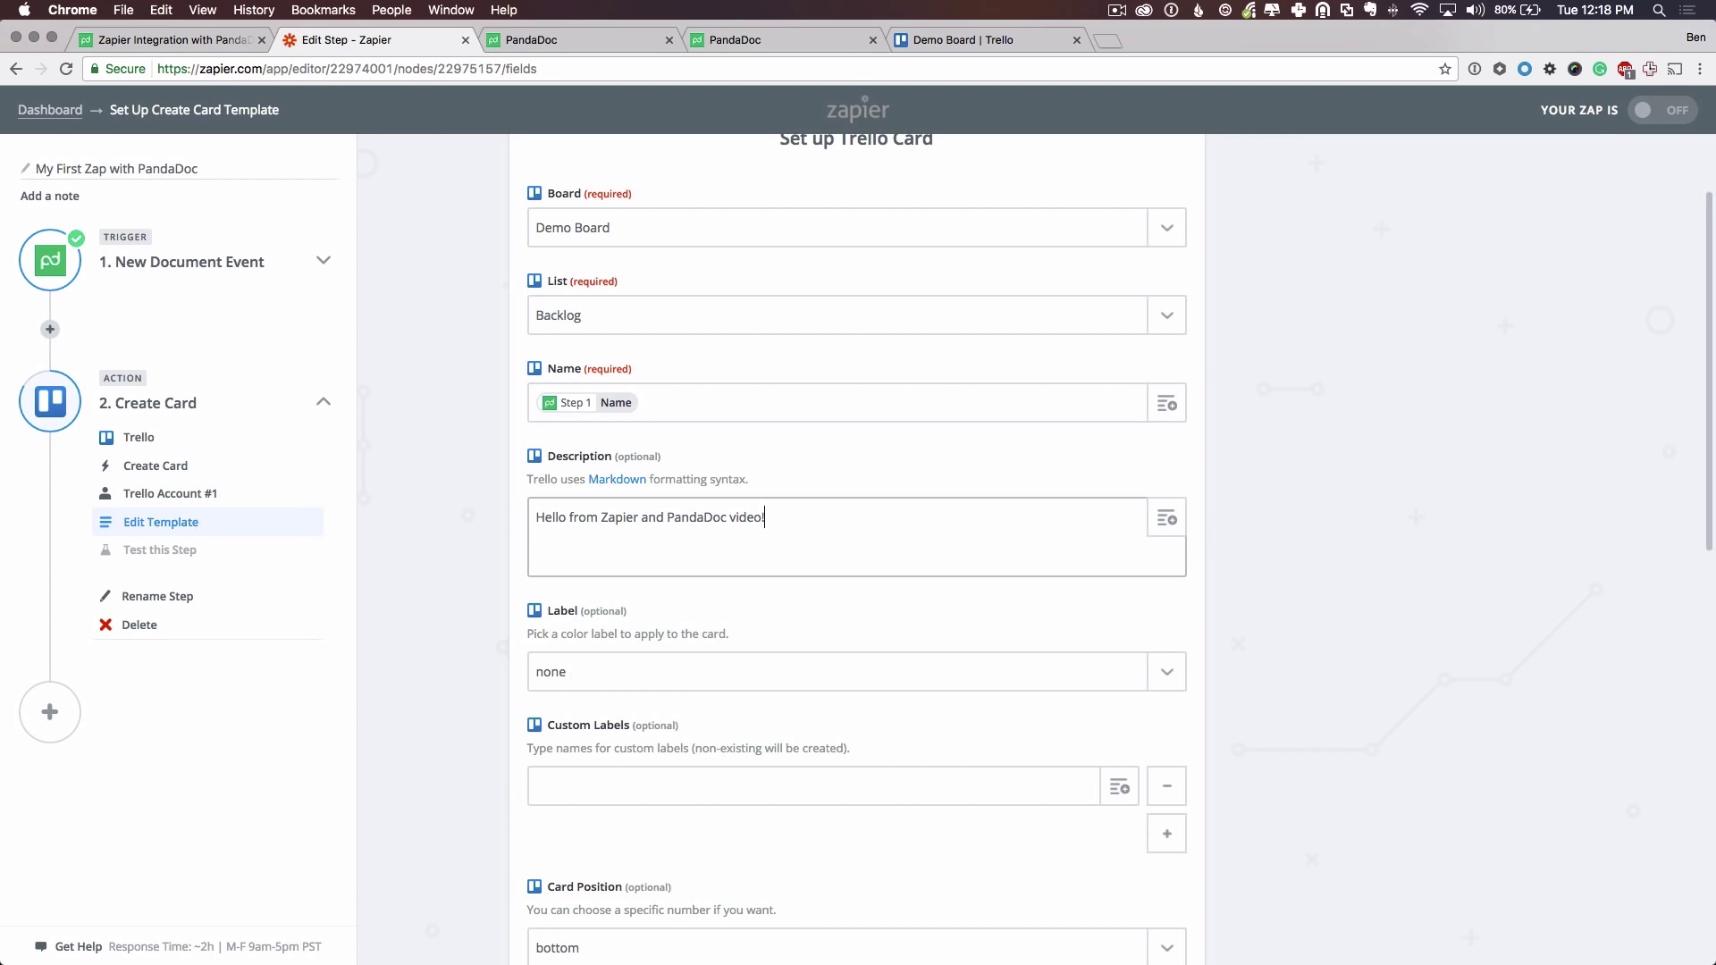
left_click(472, 582)
scroll(483, 582, "down", 5)
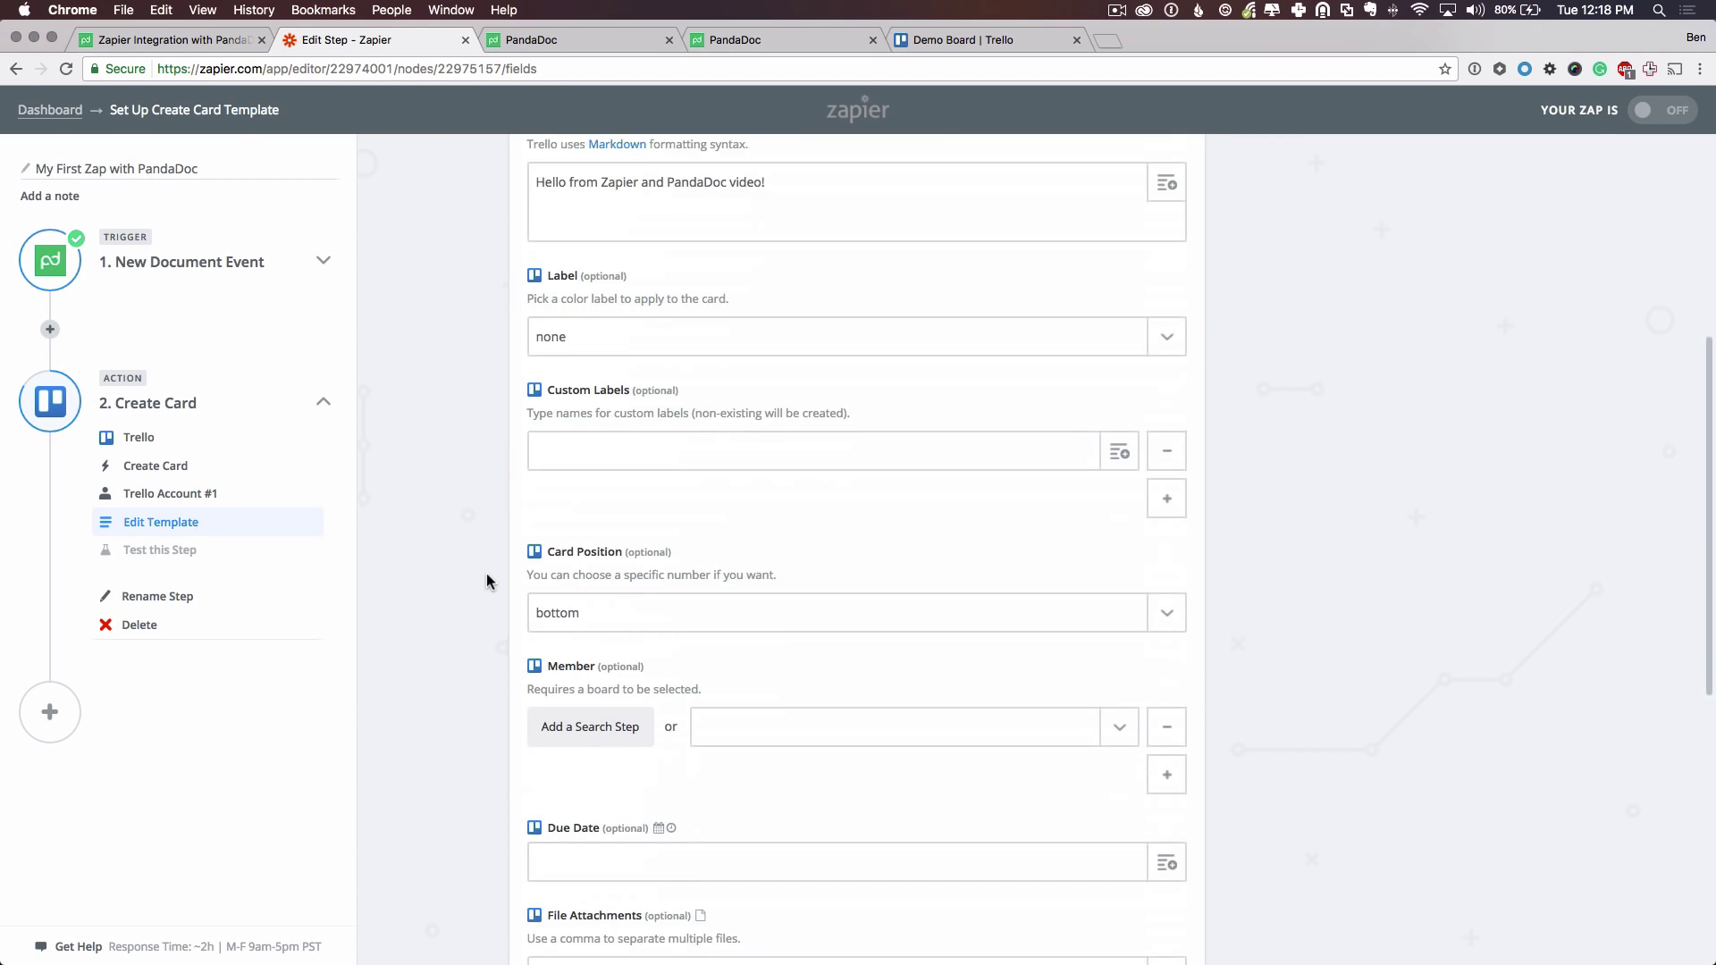
scroll(487, 582, "down", 2)
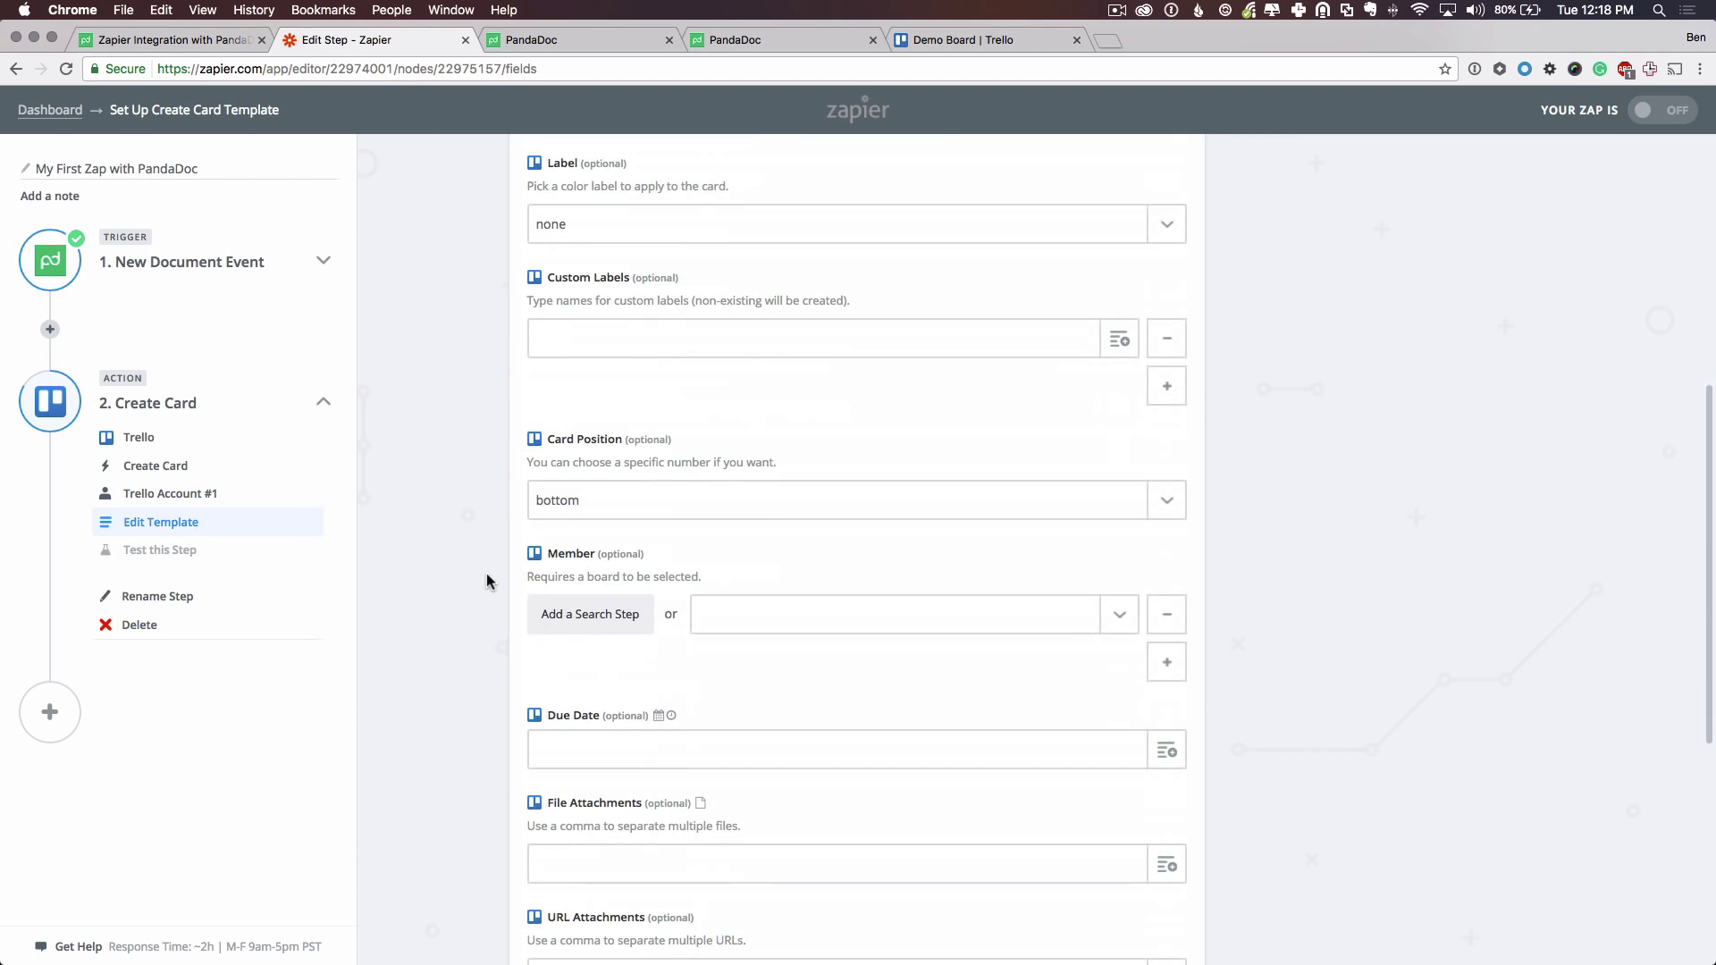
Add a Trello Find Member search step in the pandadocdevelopers organization.
left_click(586, 609)
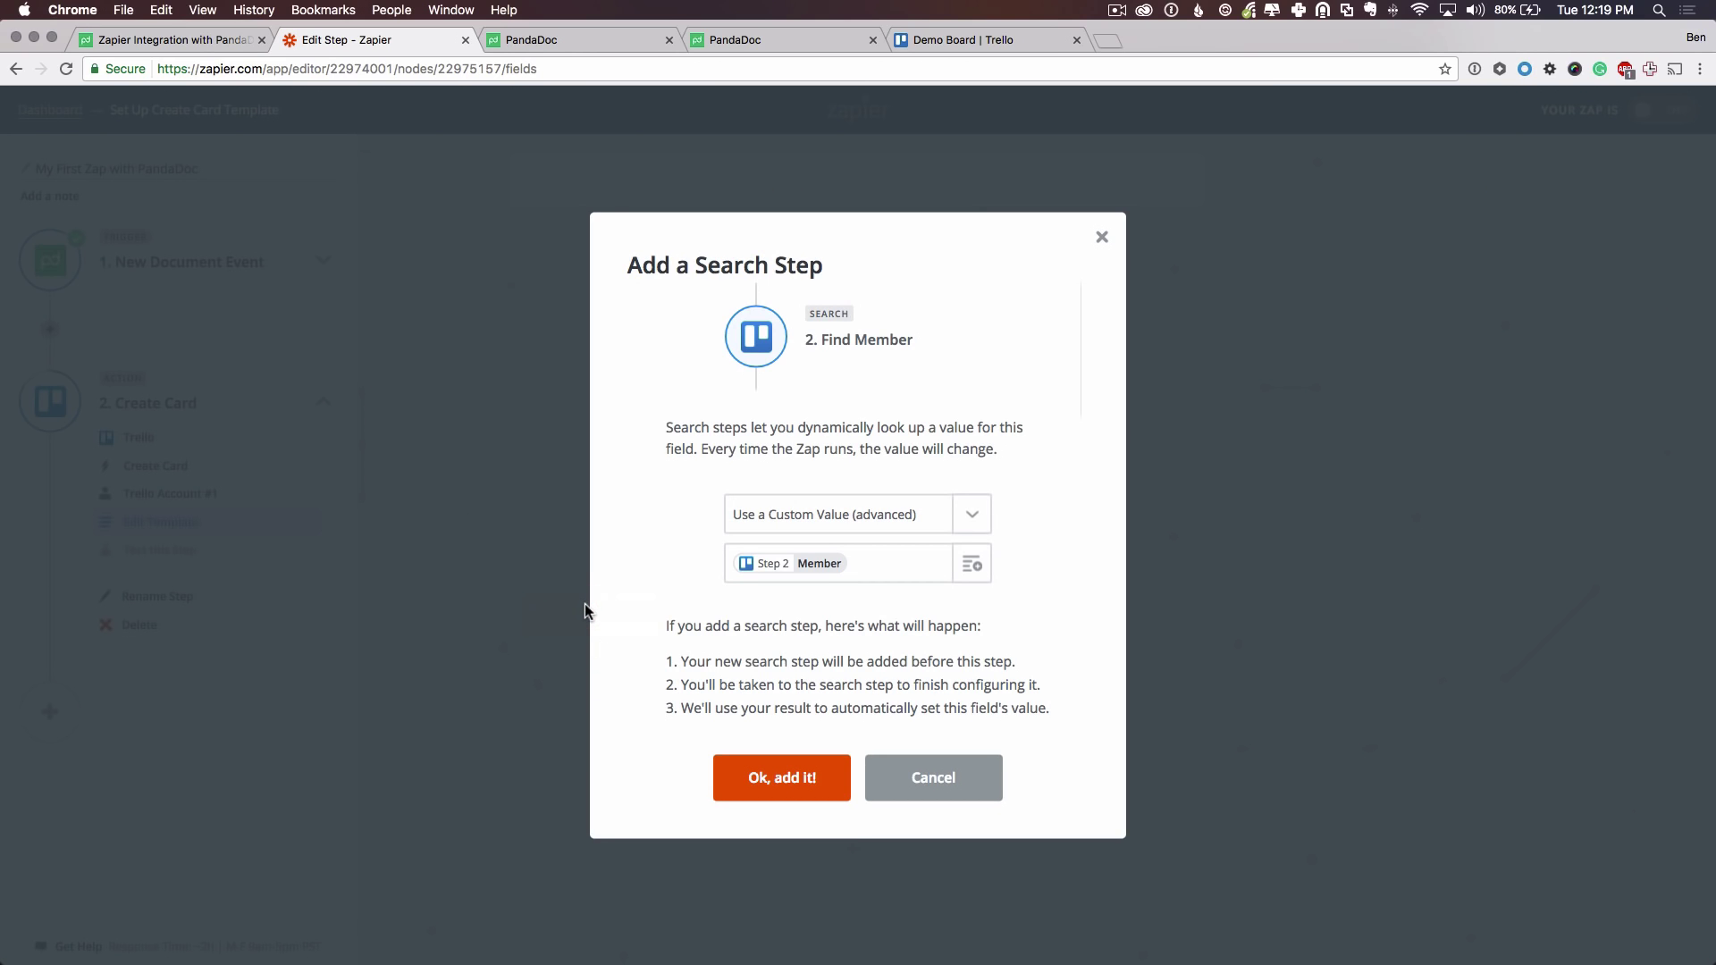
left_click(754, 776)
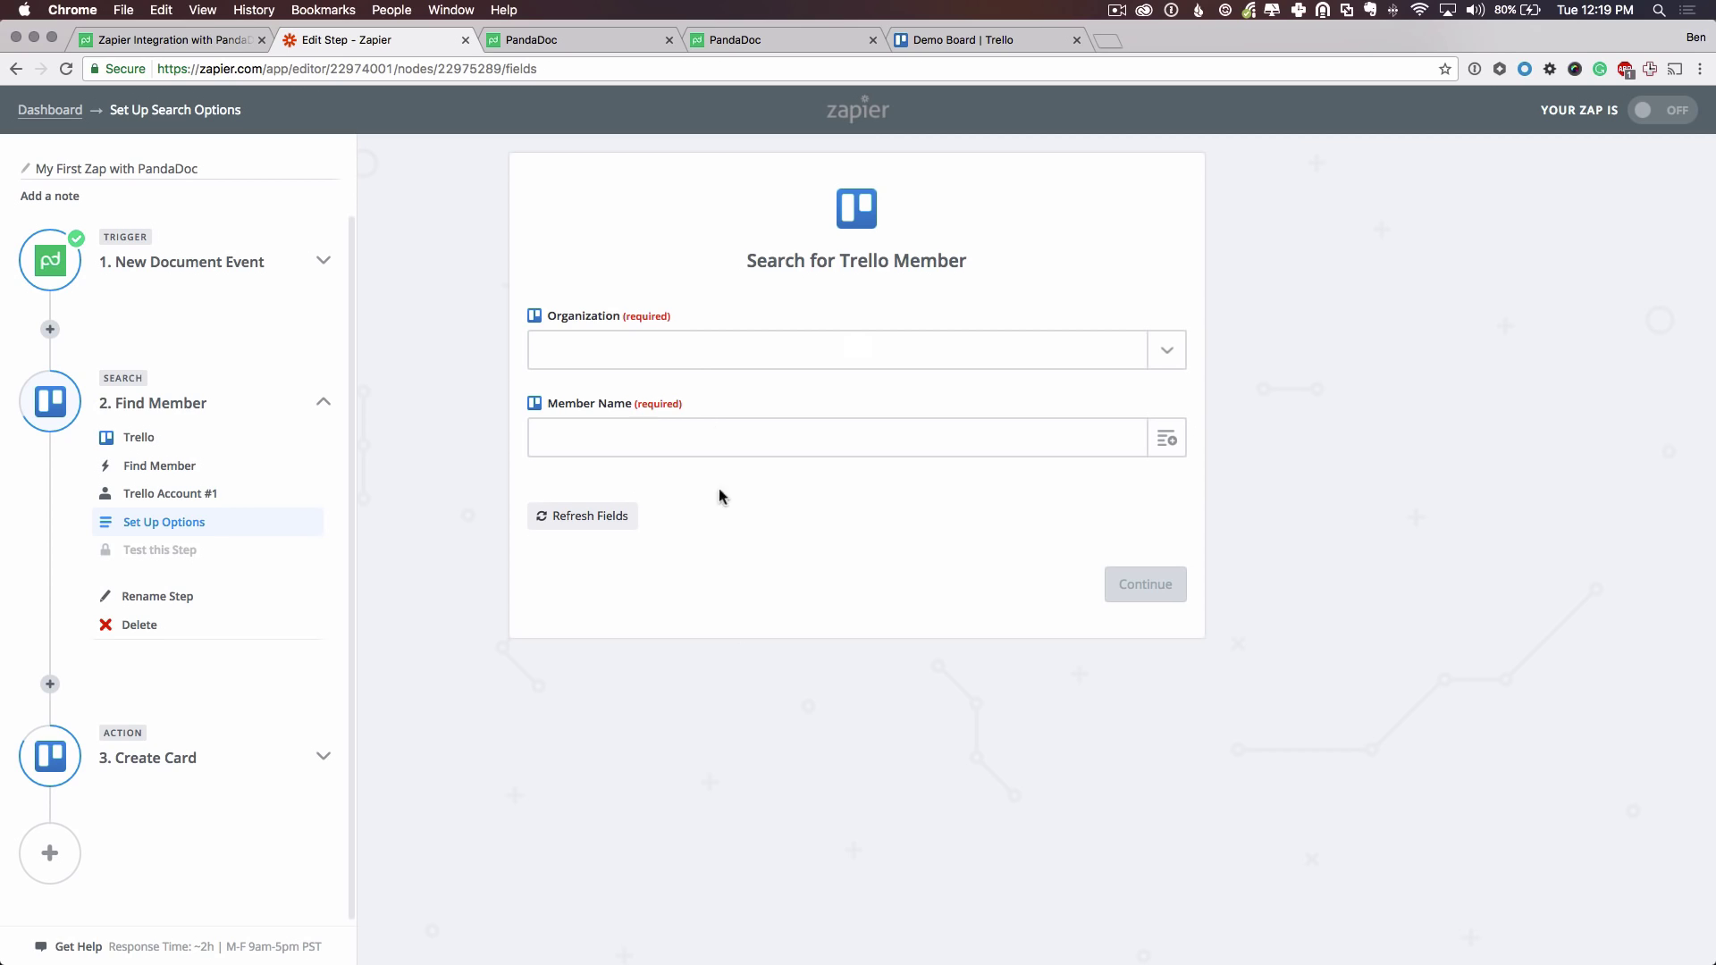
left_click(678, 354)
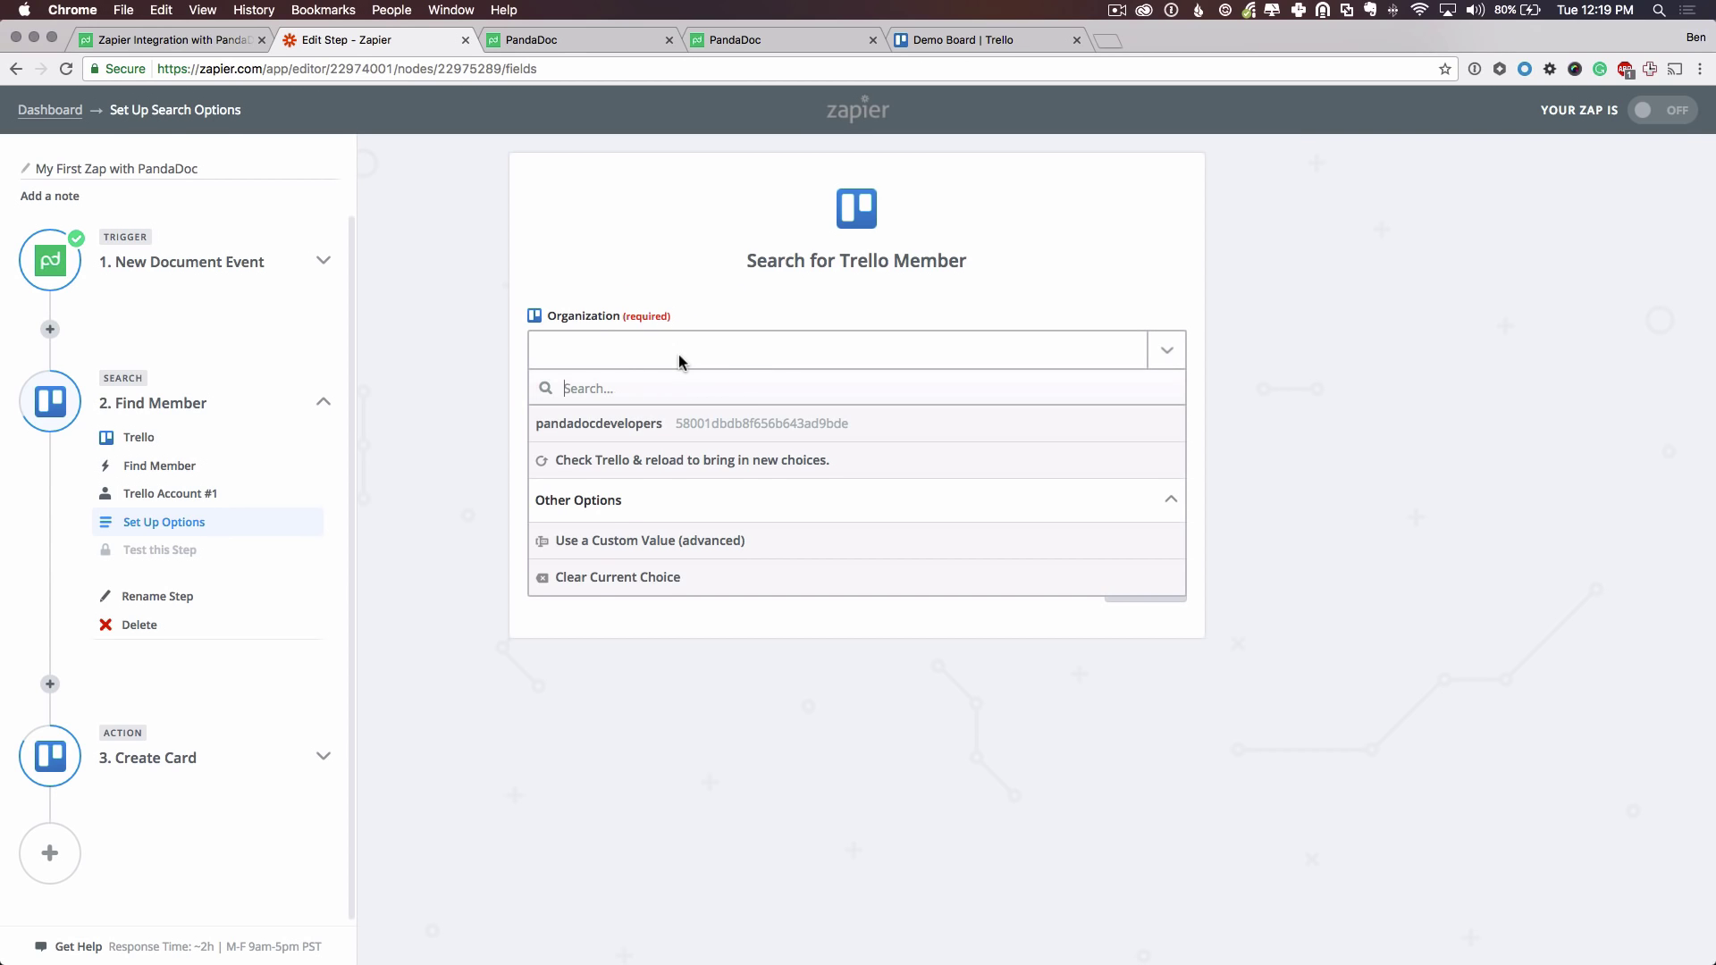
left_click(680, 423)
Set Member Name to the PandaDoc Recipient 1 Email and save the search options.
left_click(678, 425)
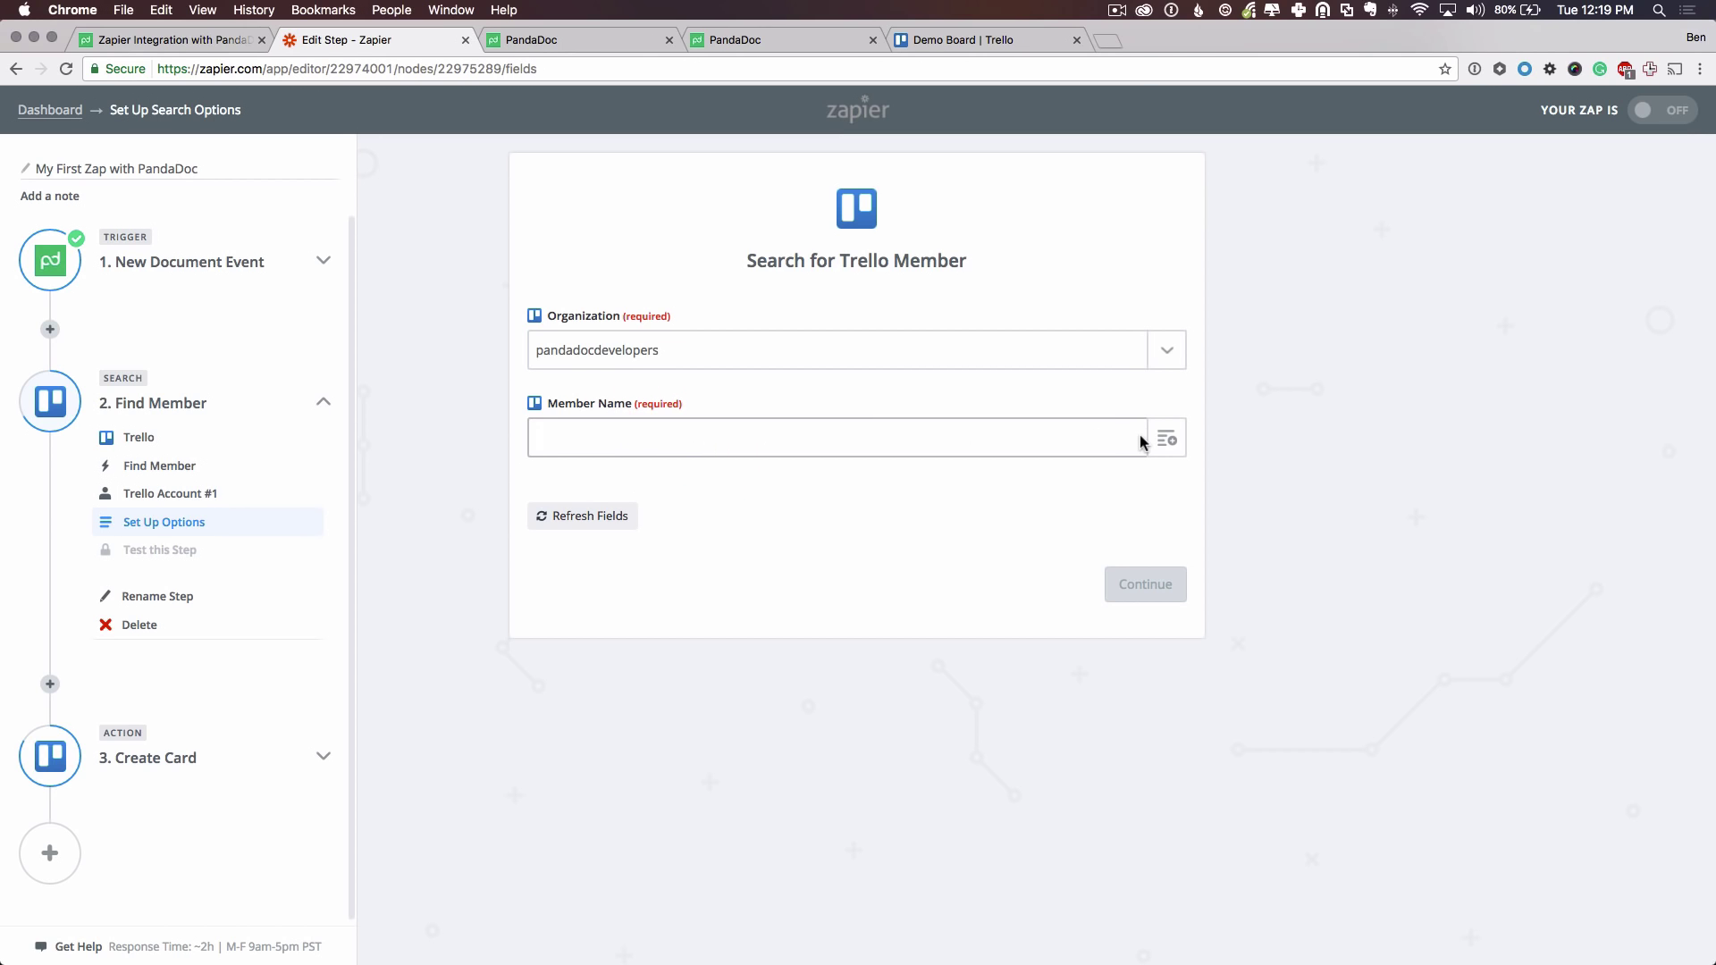
left_click(1164, 439)
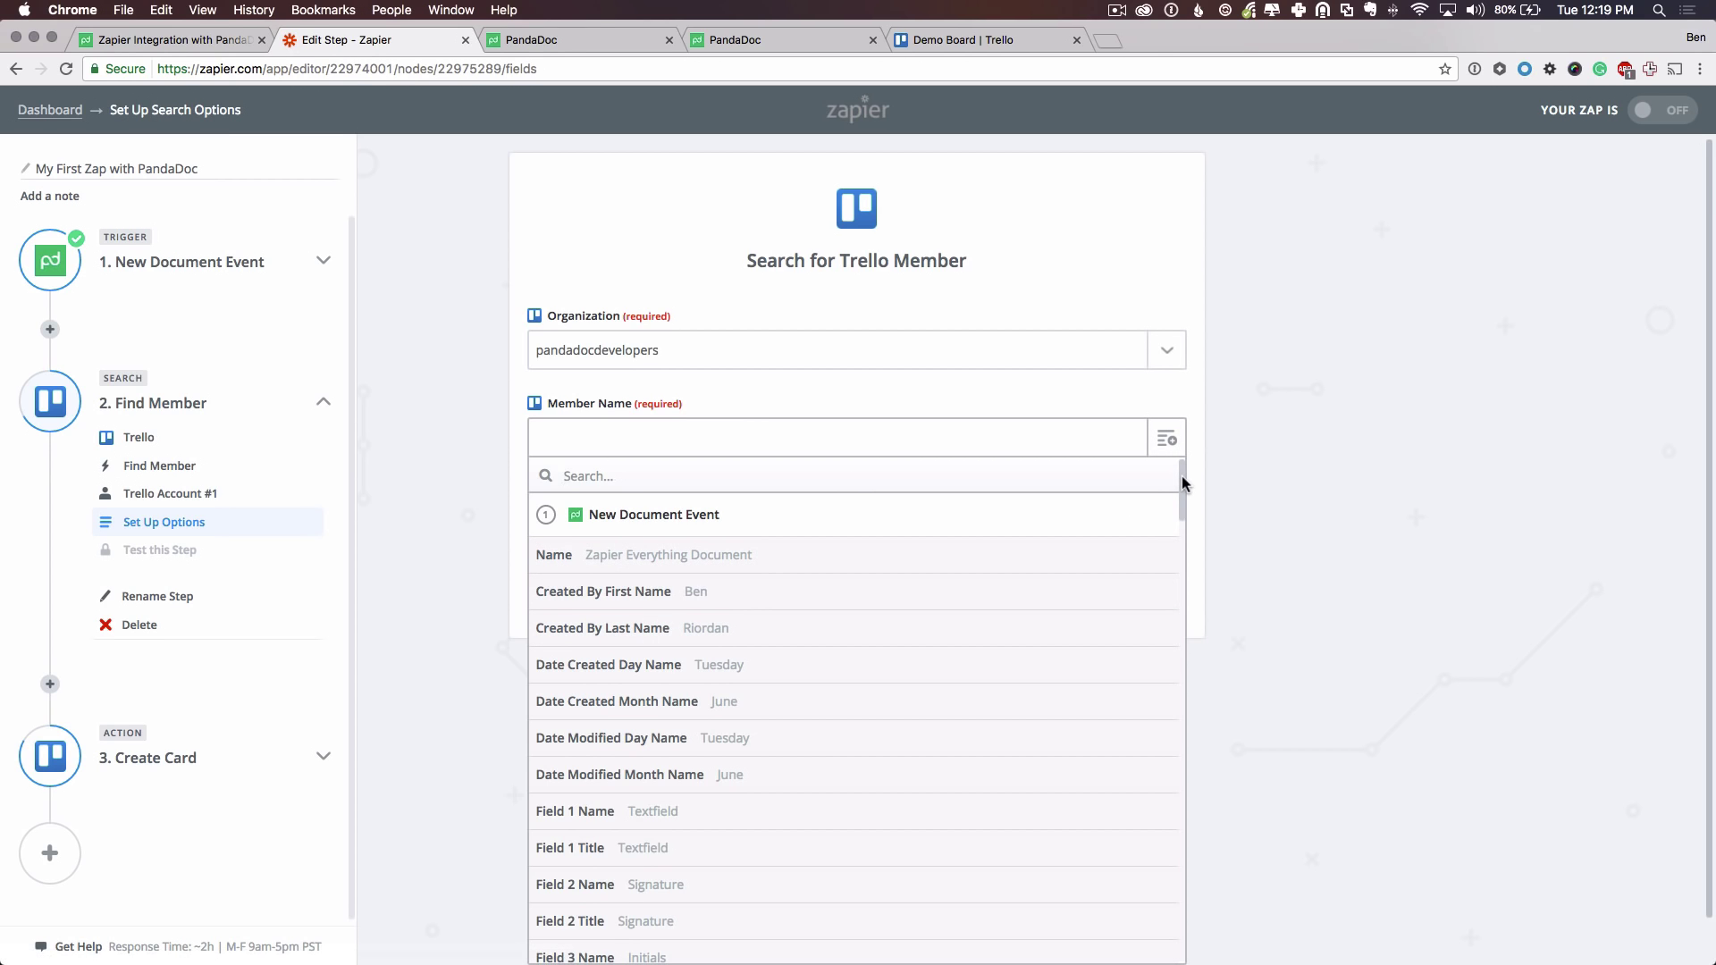
left_click_drag(1182, 477, 1171, 699)
scroll(1165, 634, "down", 1)
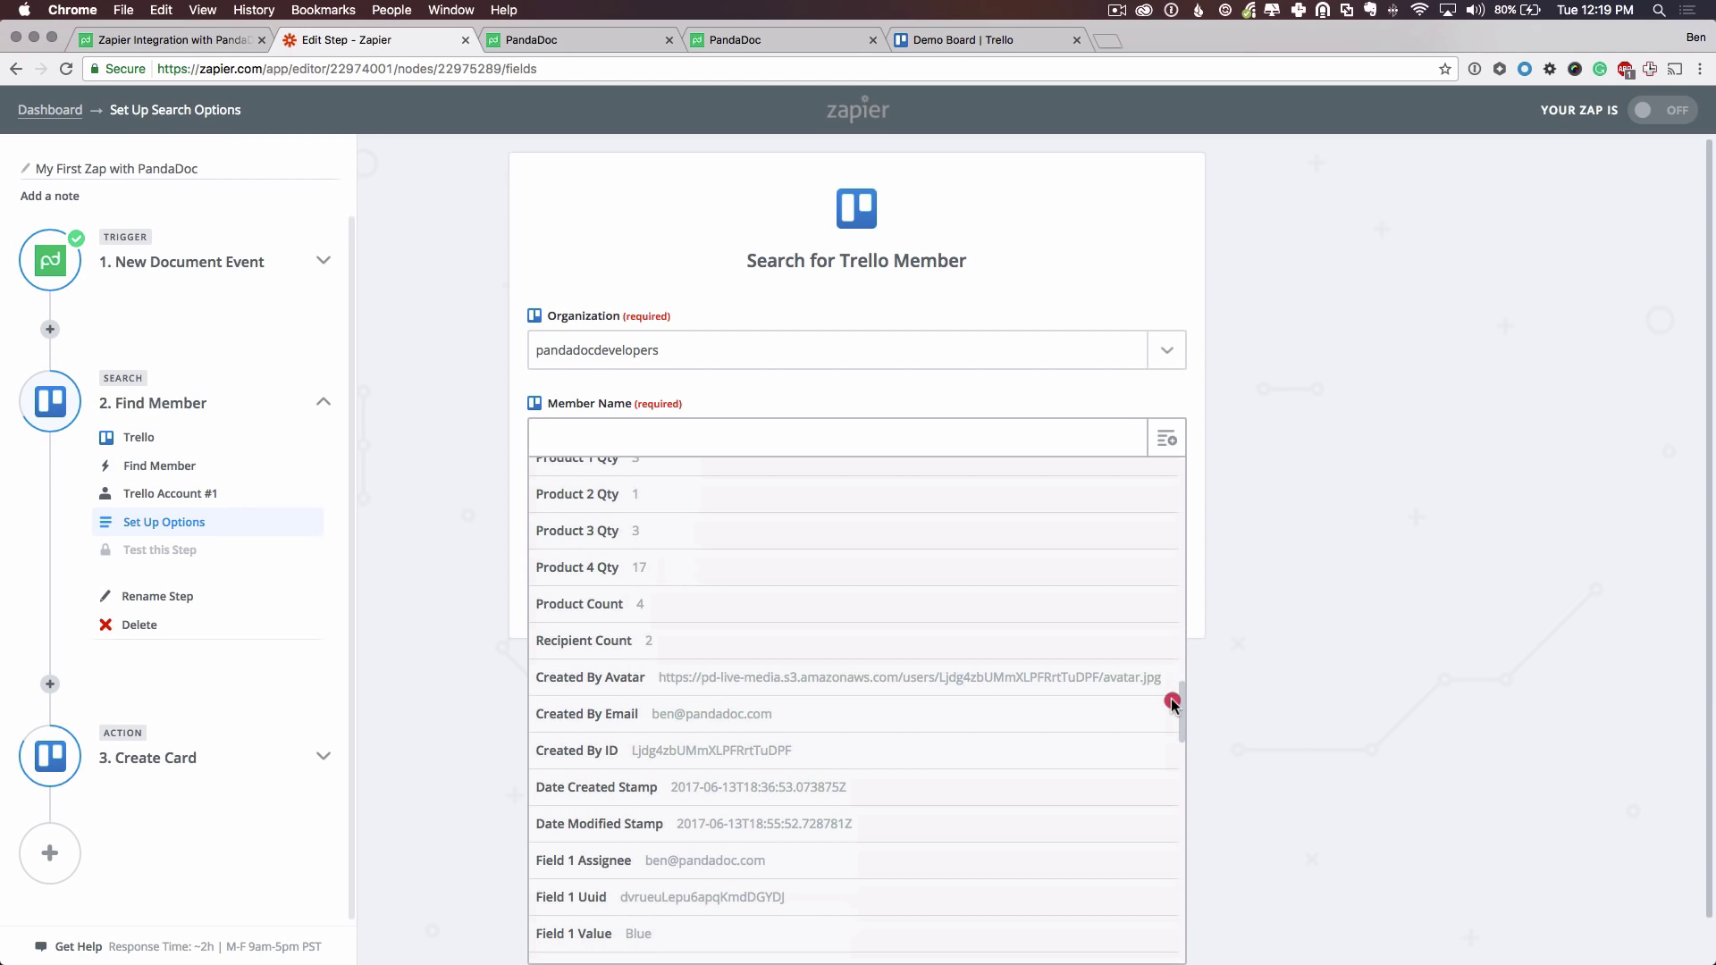
left_click_drag(1171, 699, 1096, 892)
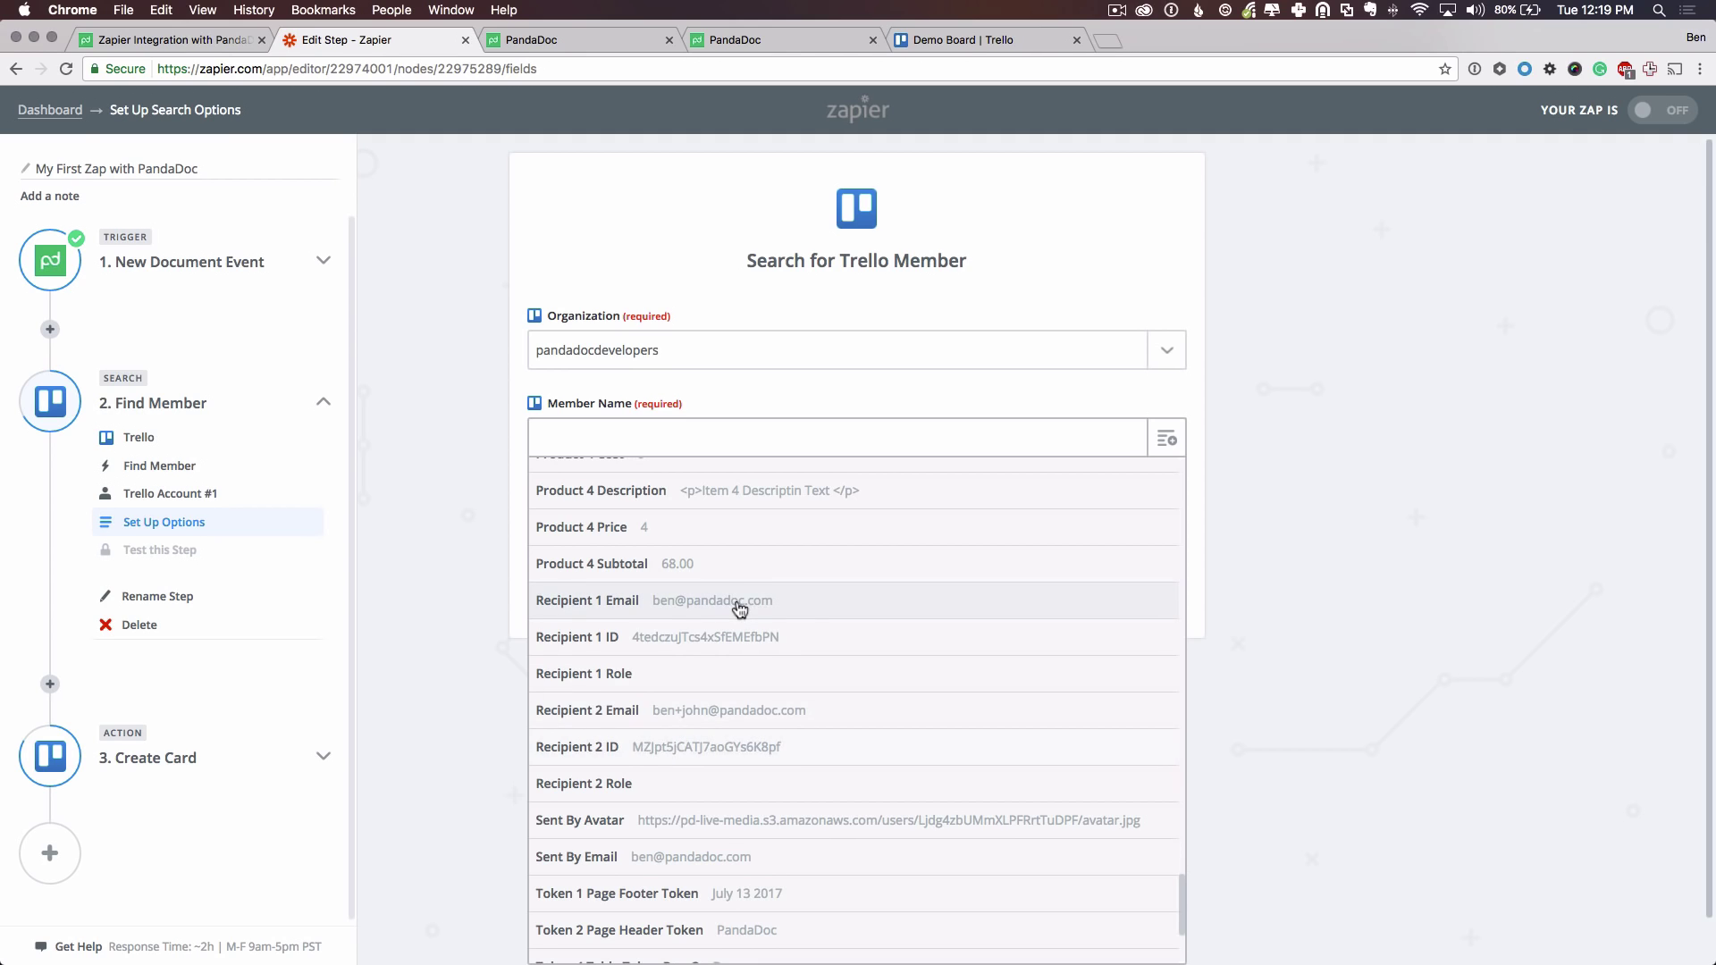
left_click(800, 610)
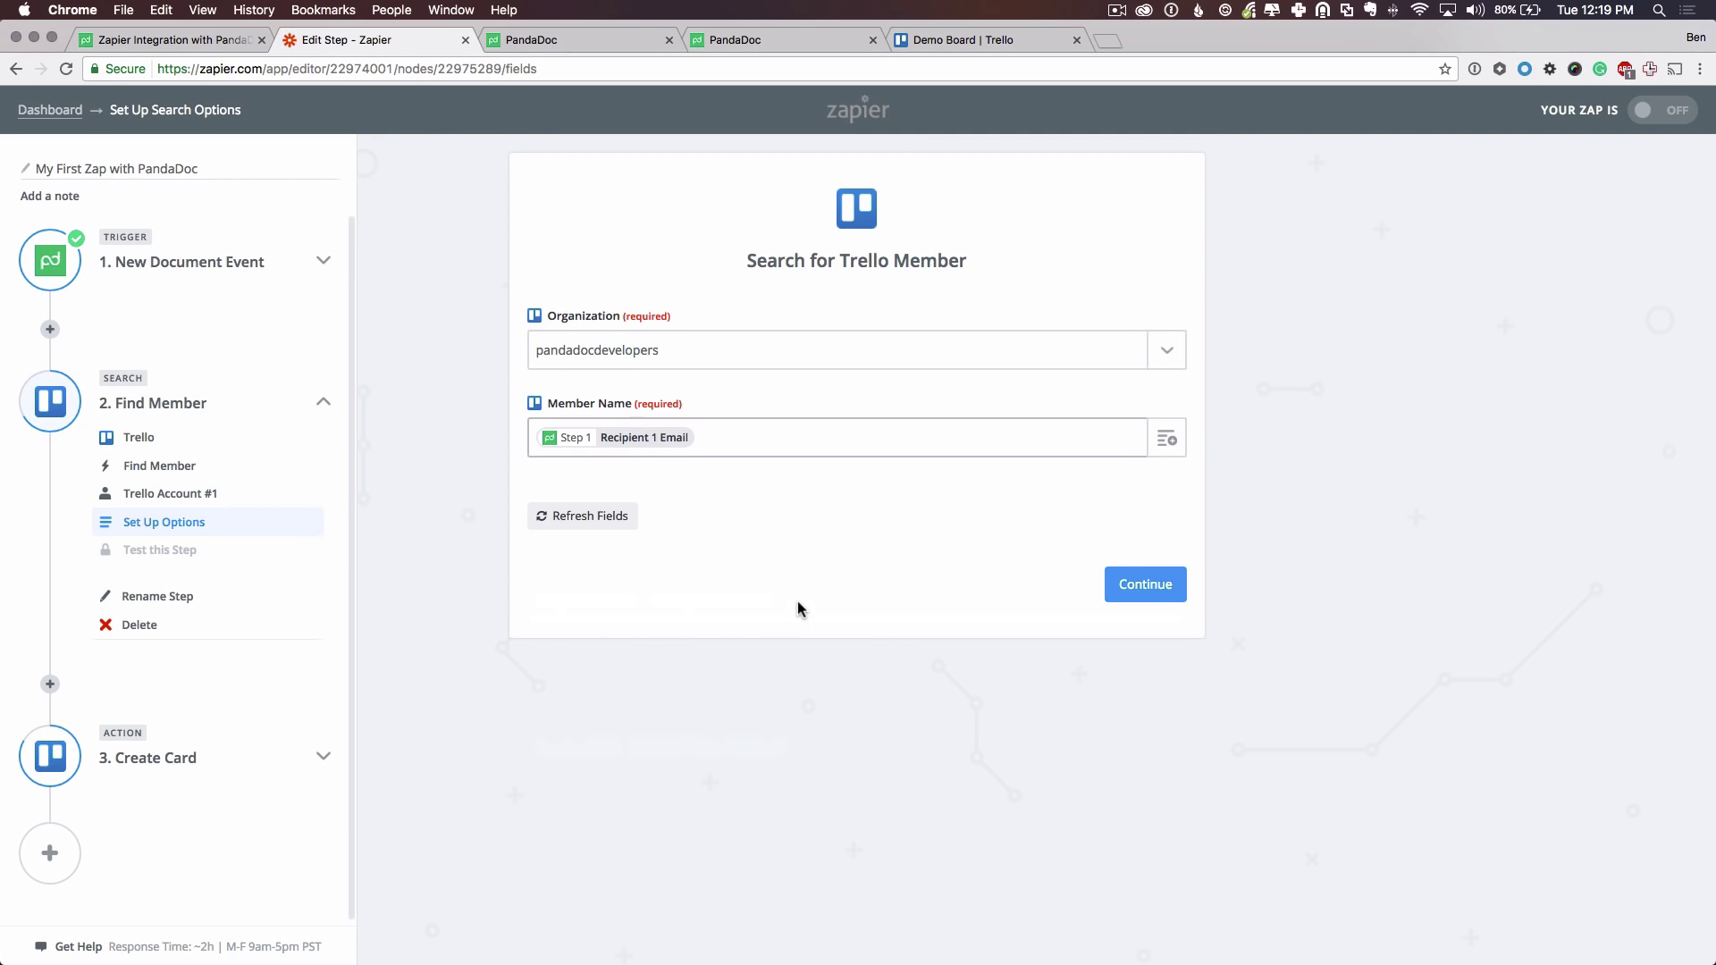
left_click(675, 447)
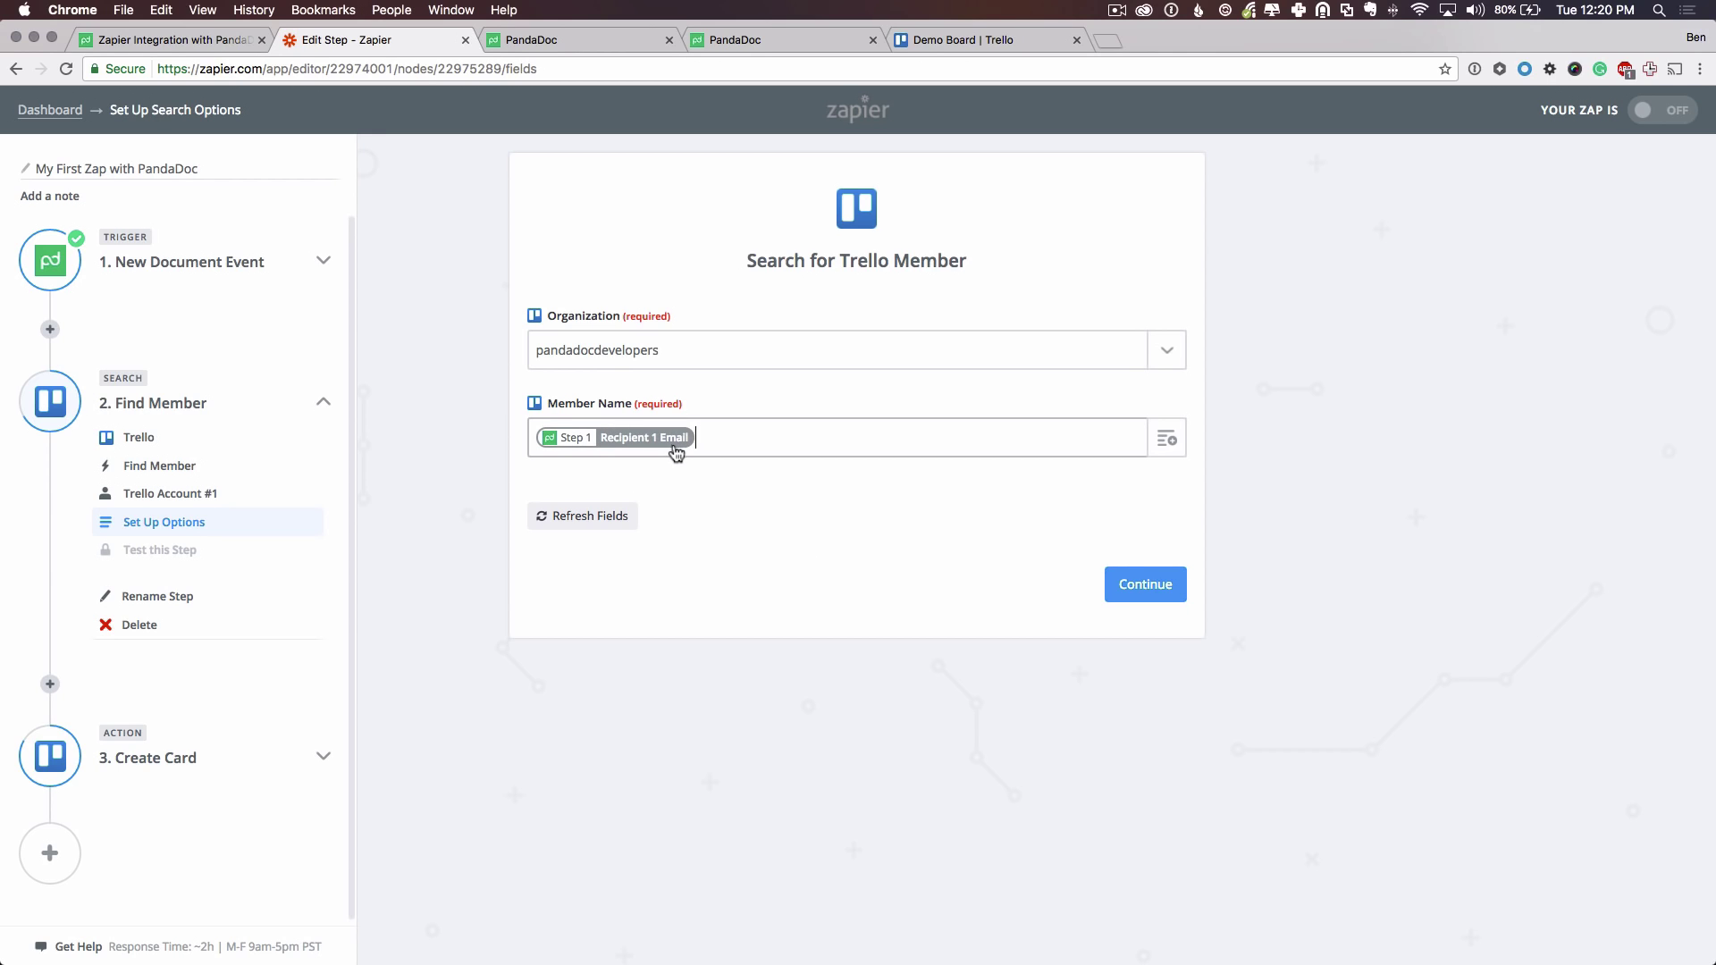
left_click(1125, 595)
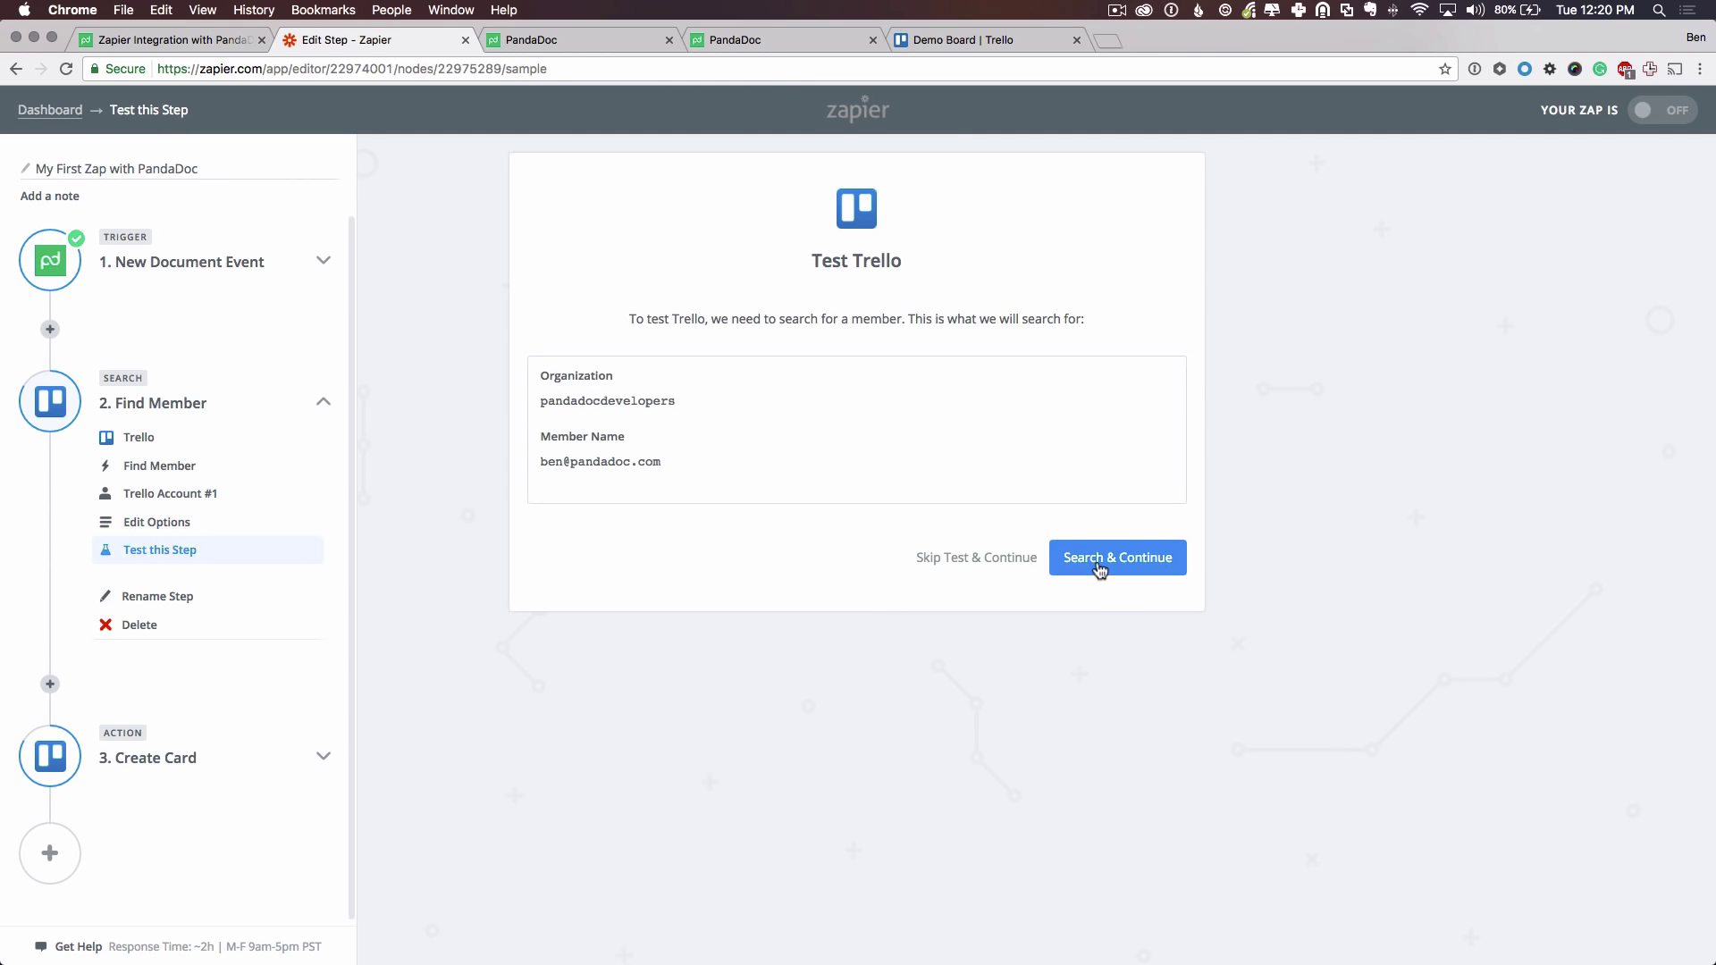
Test the Find Member search, inspect the returned member, and continue to Create Card.
left_click(1099, 570)
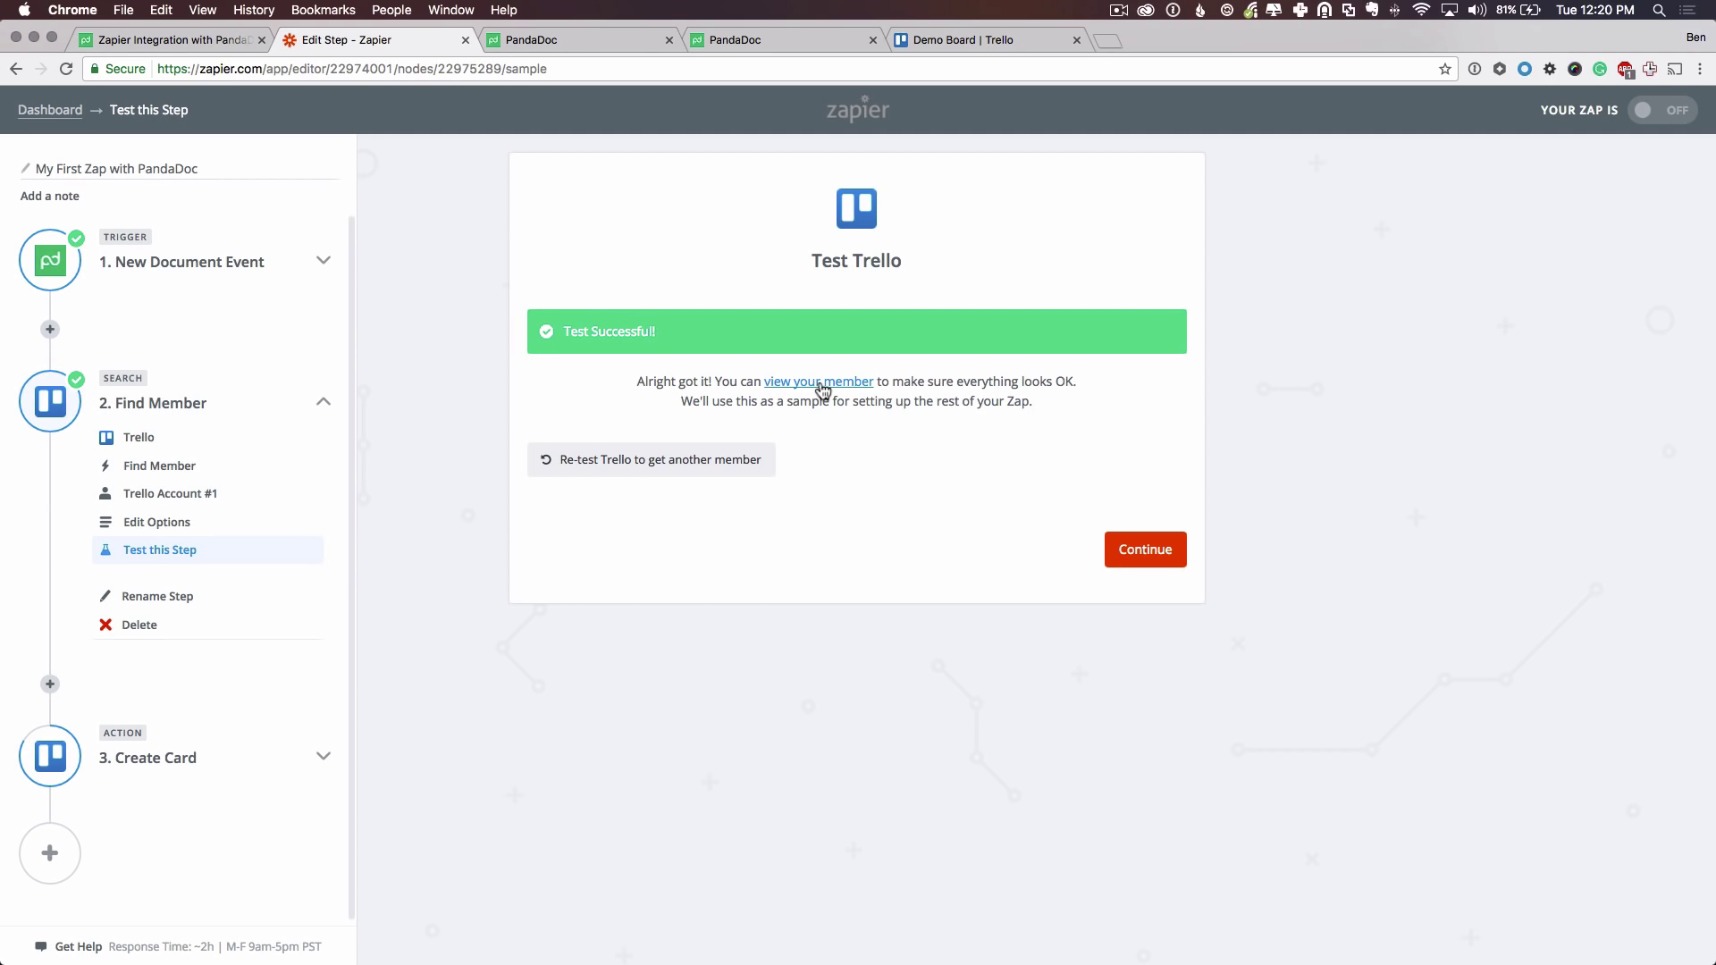
left_click(820, 384)
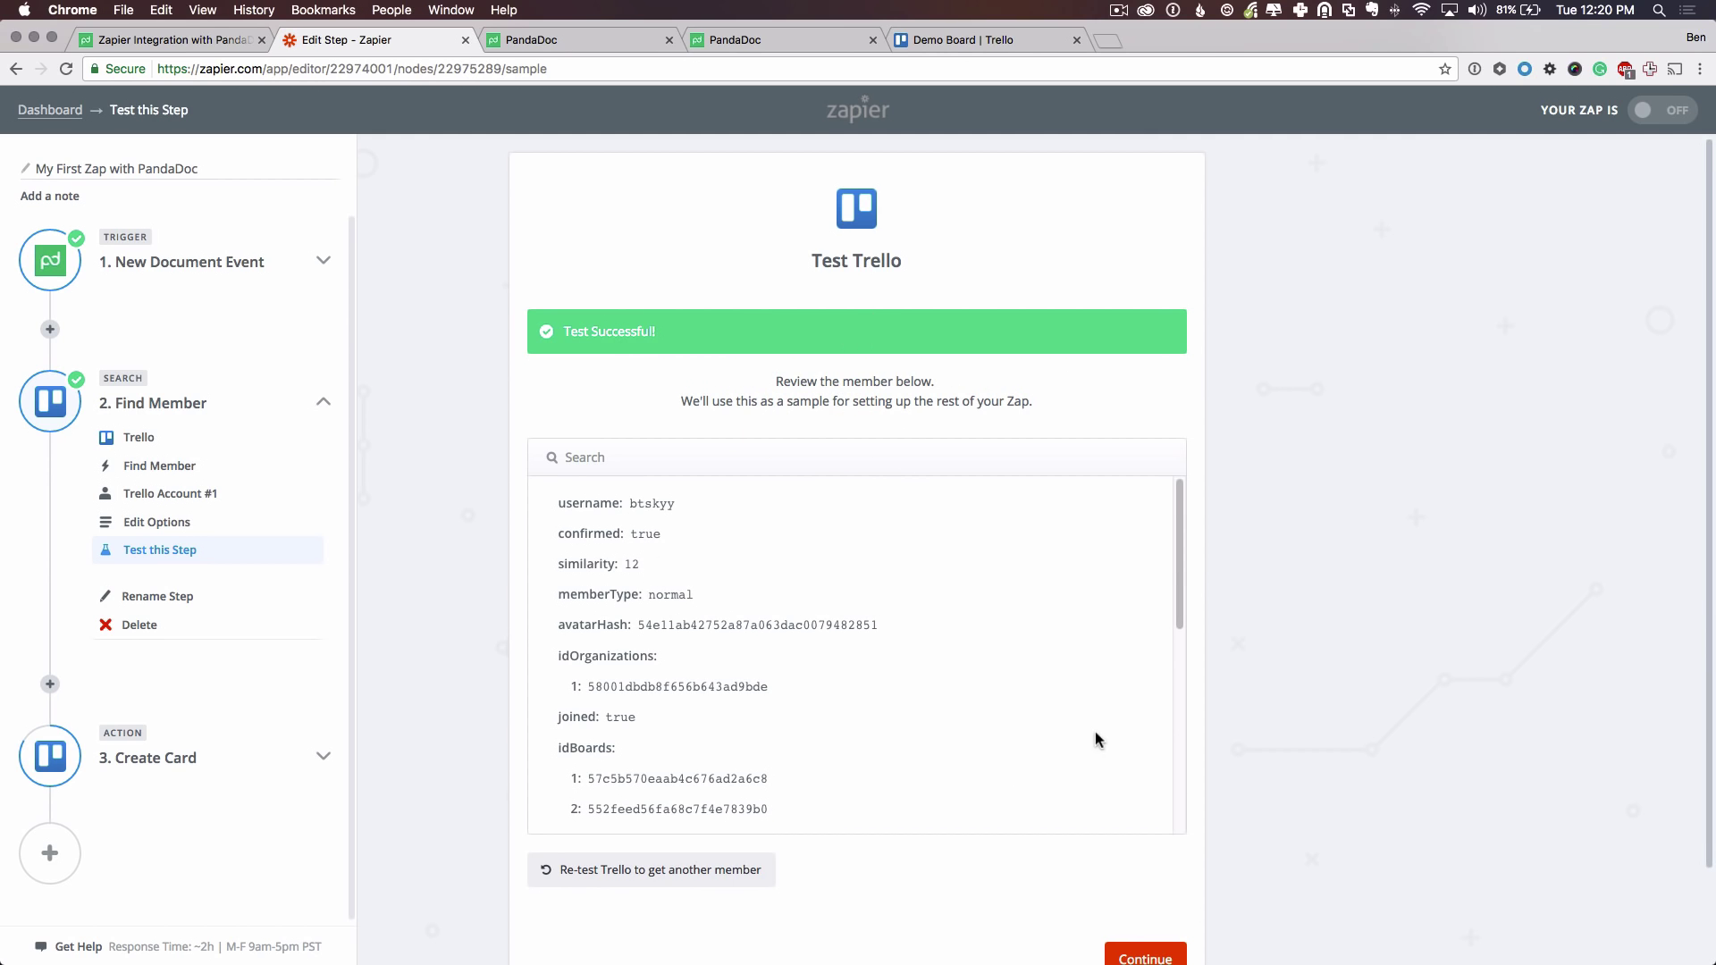
scroll(1096, 740, "down", 2)
scroll(1230, 776, "down", 3)
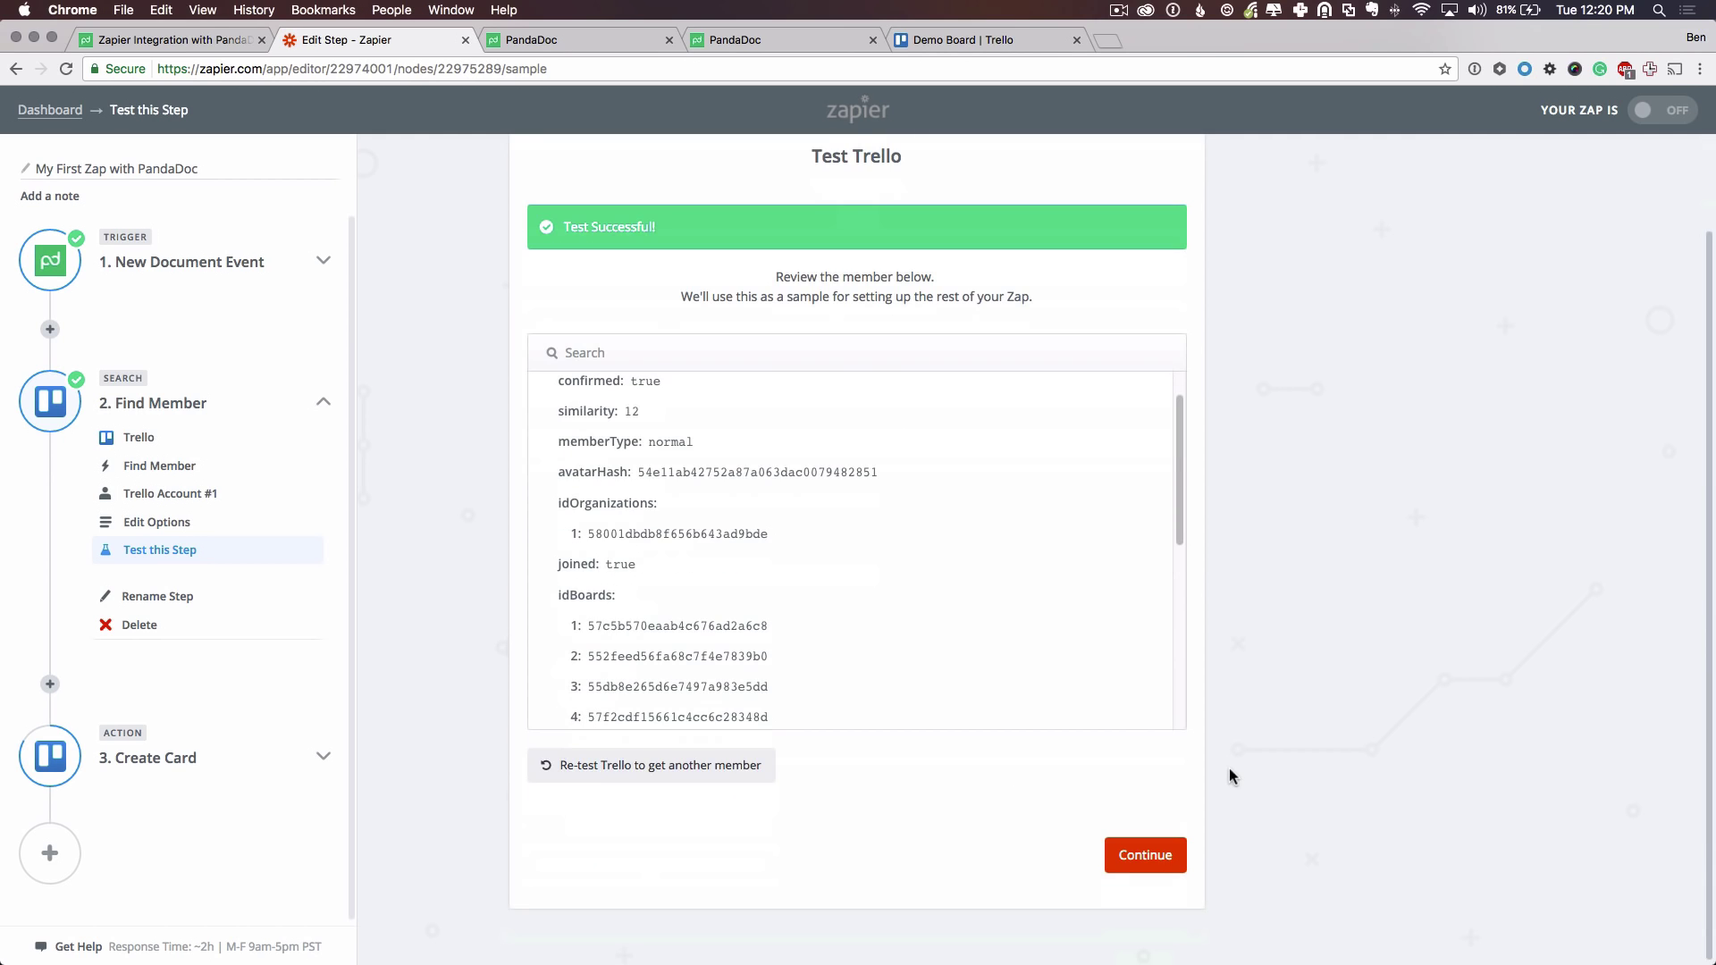
left_click(1168, 855)
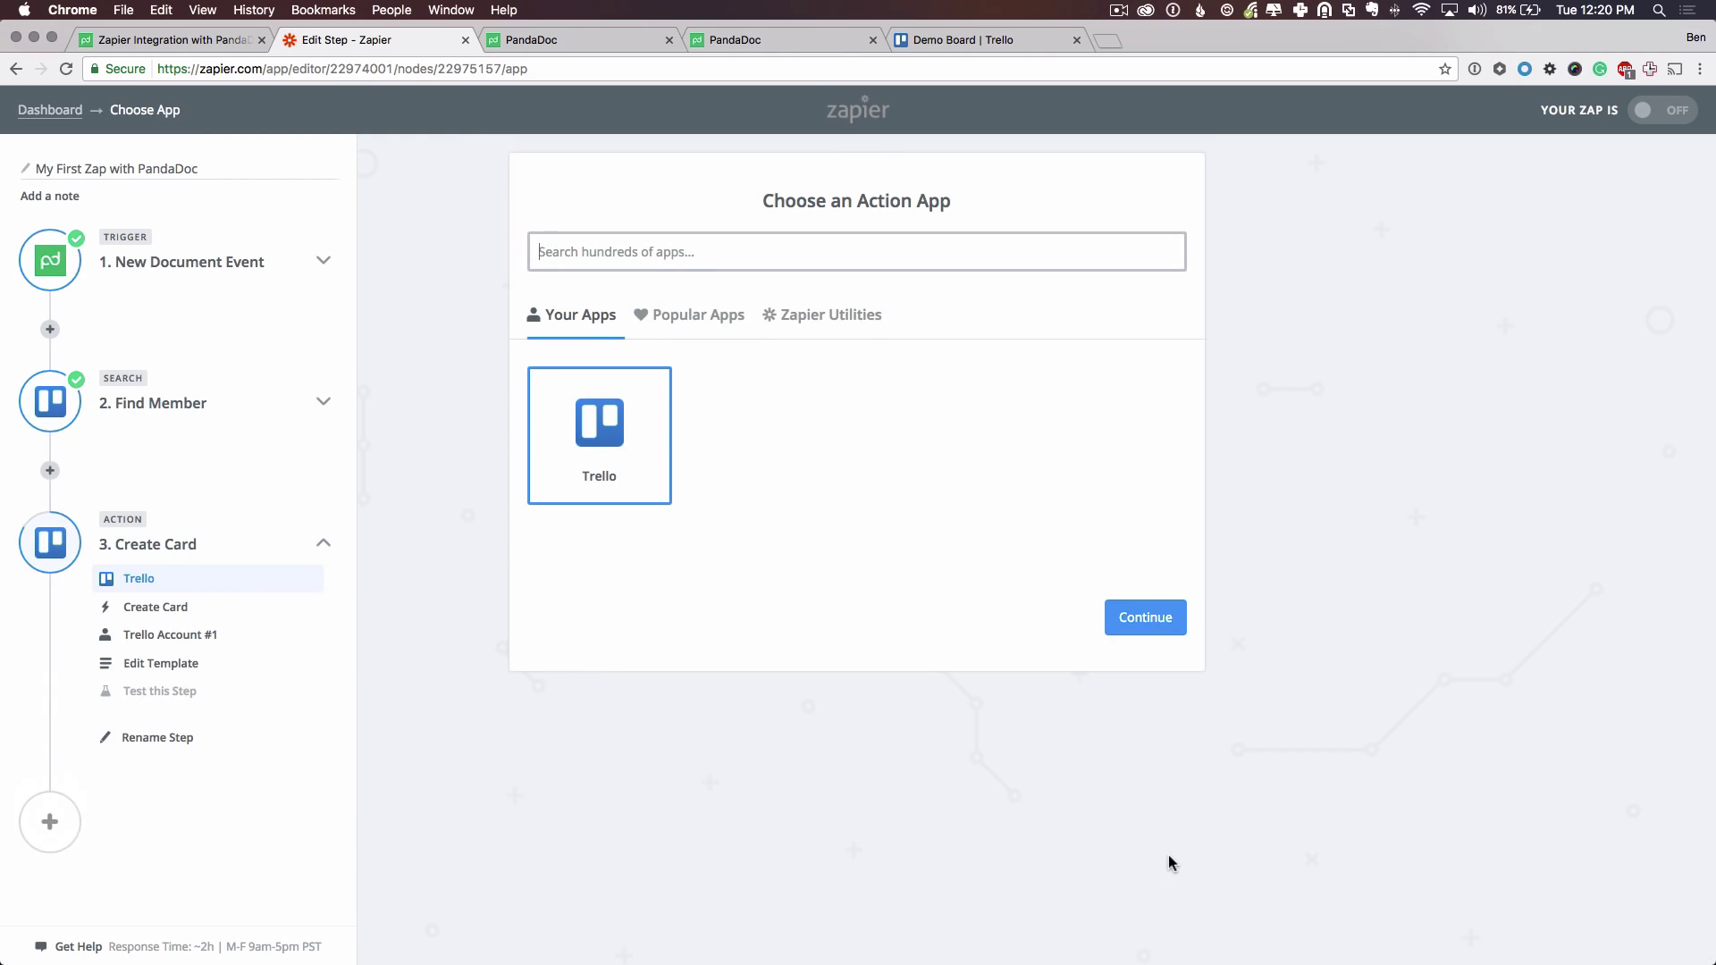
Keep Trello Create Card on Trello Account #1 and submit the template assigning the Step 2 member.
left_click(1138, 623)
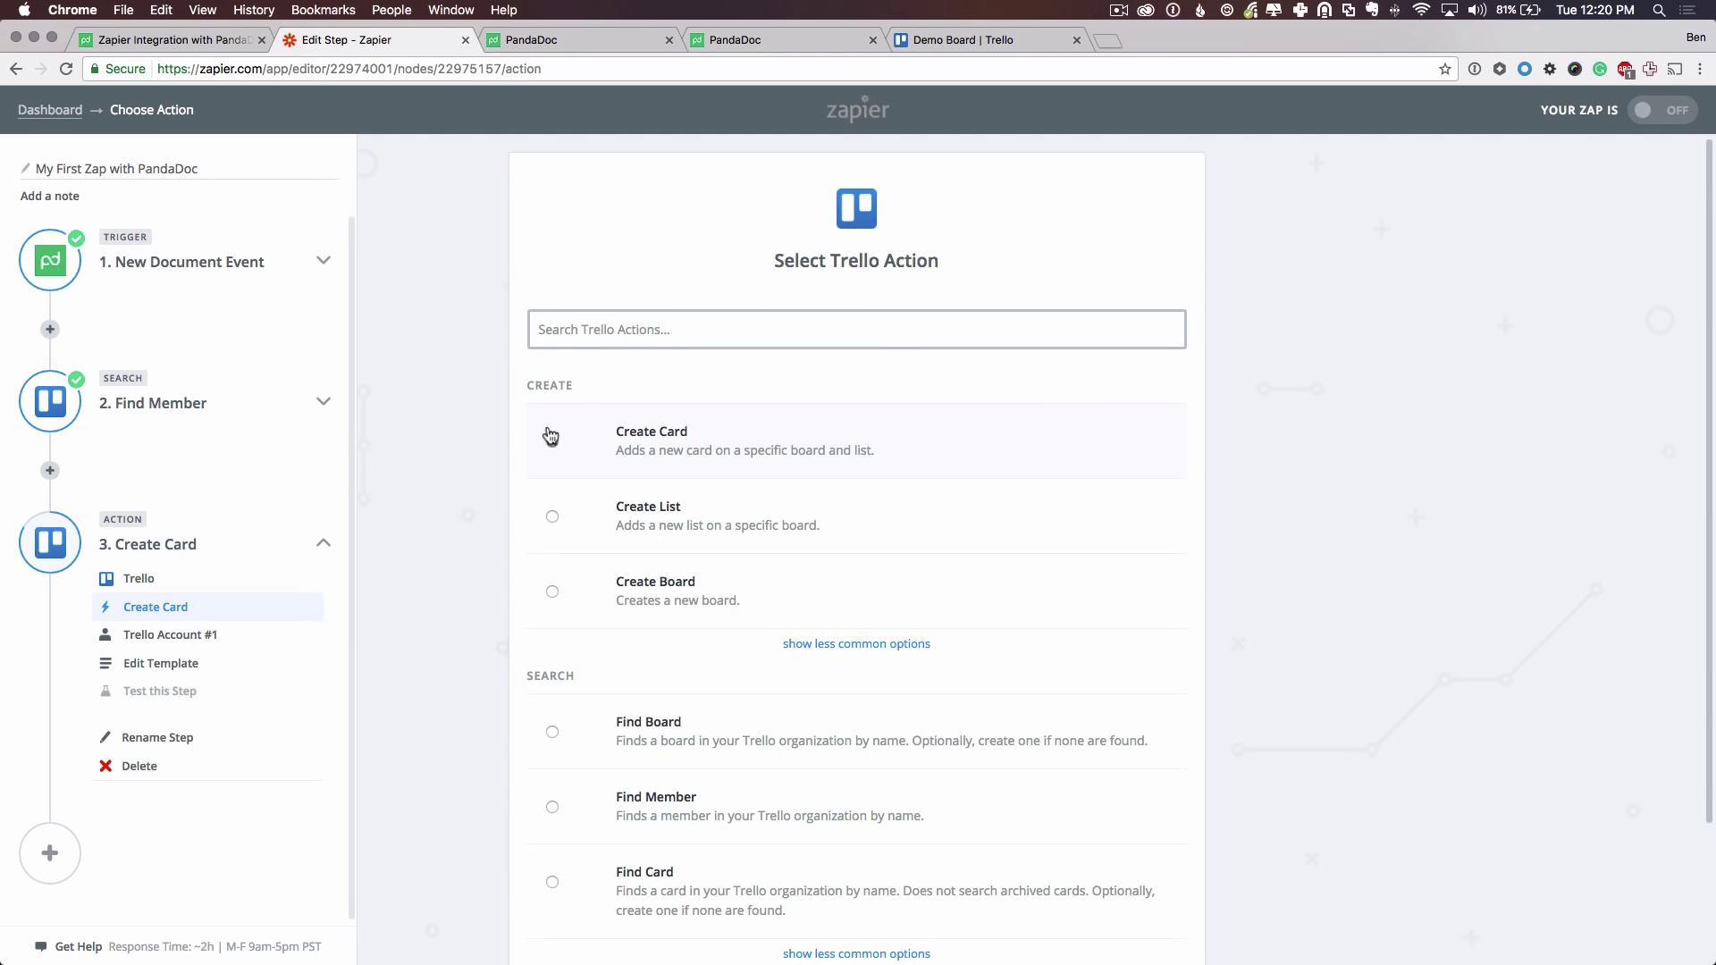
left_click(634, 444)
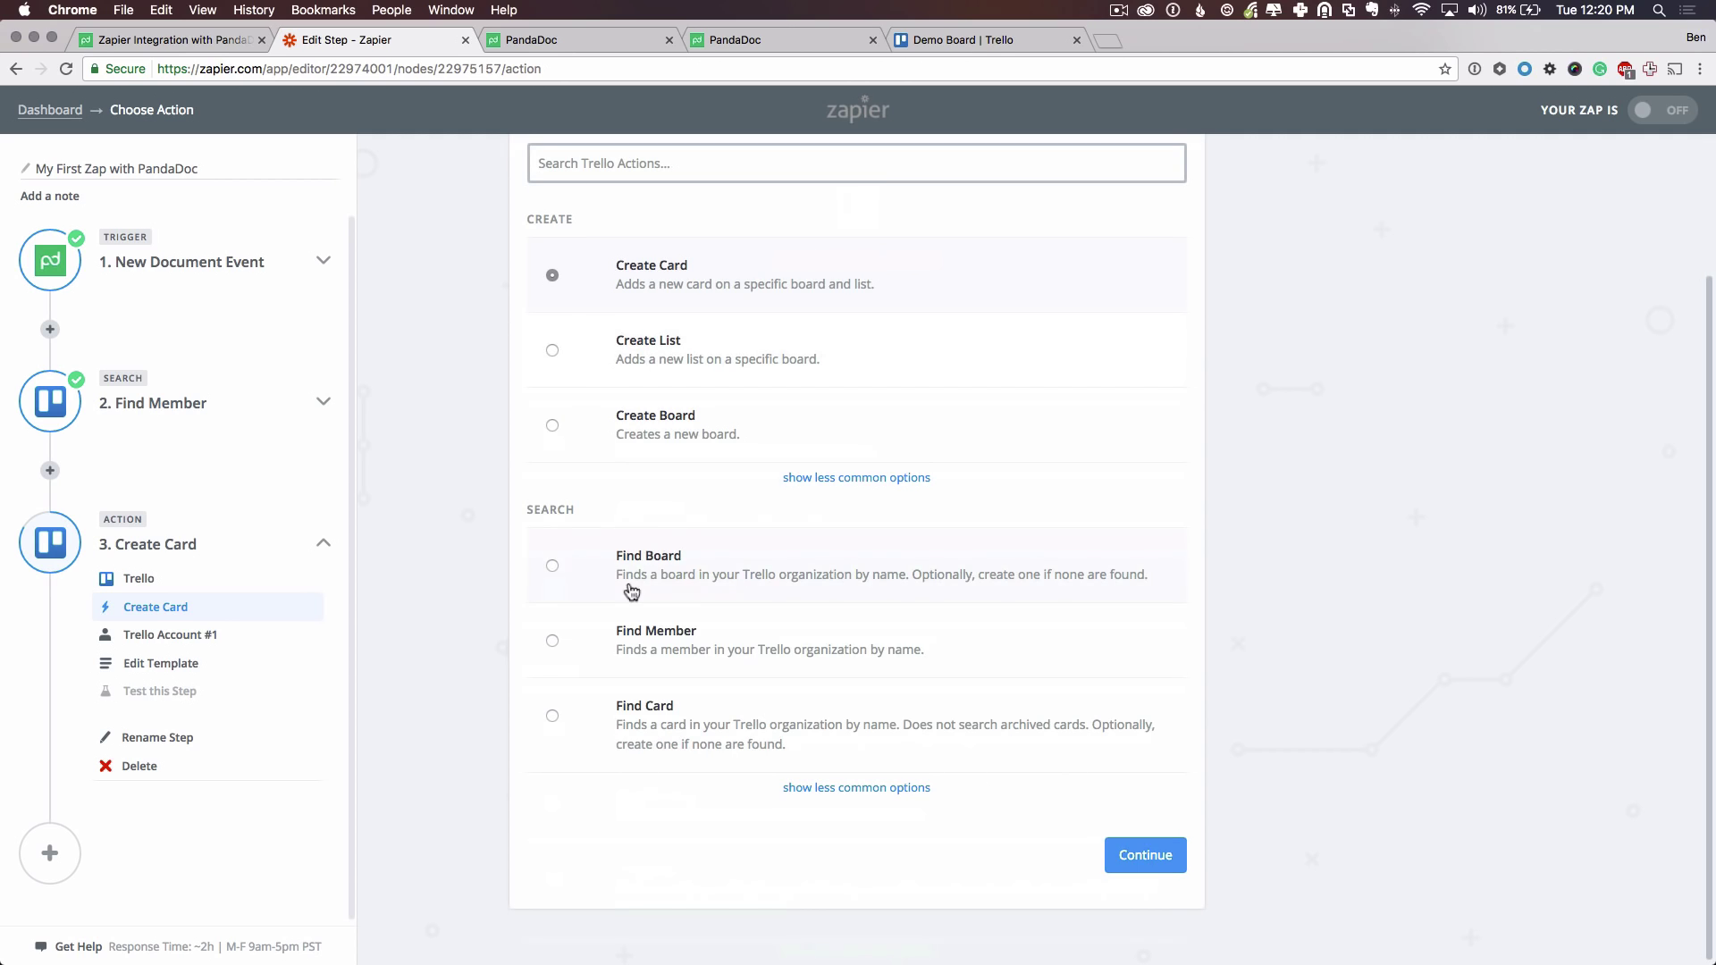
left_click(1181, 857)
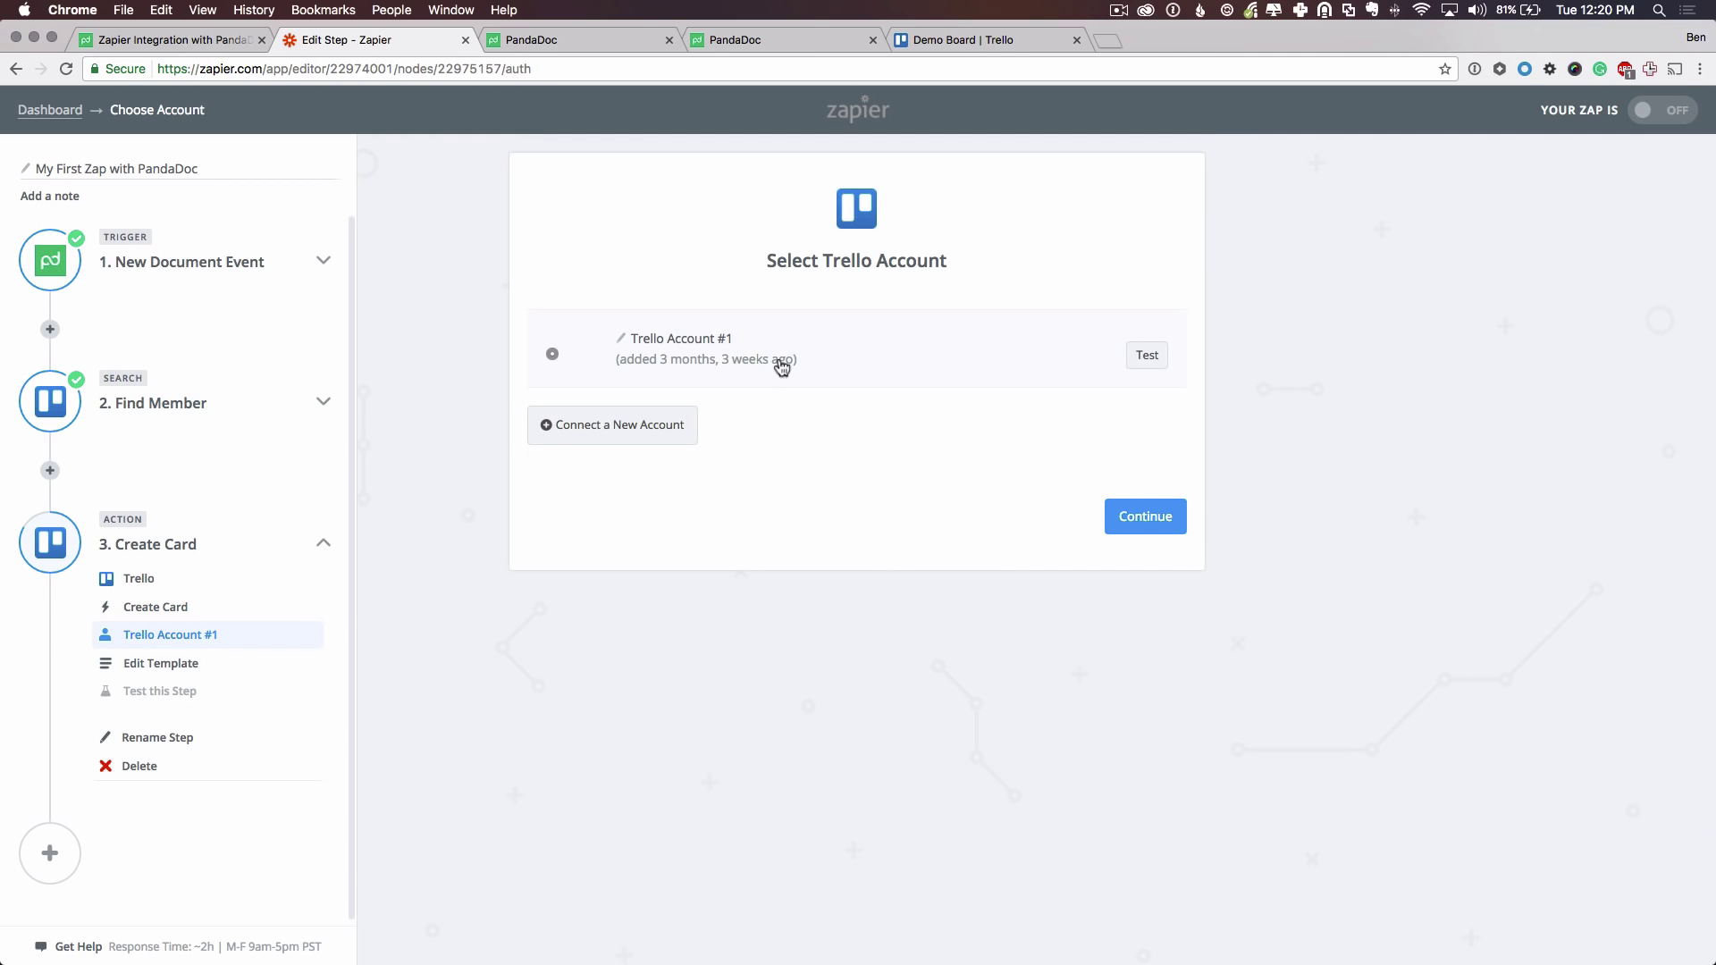
left_click(1140, 522)
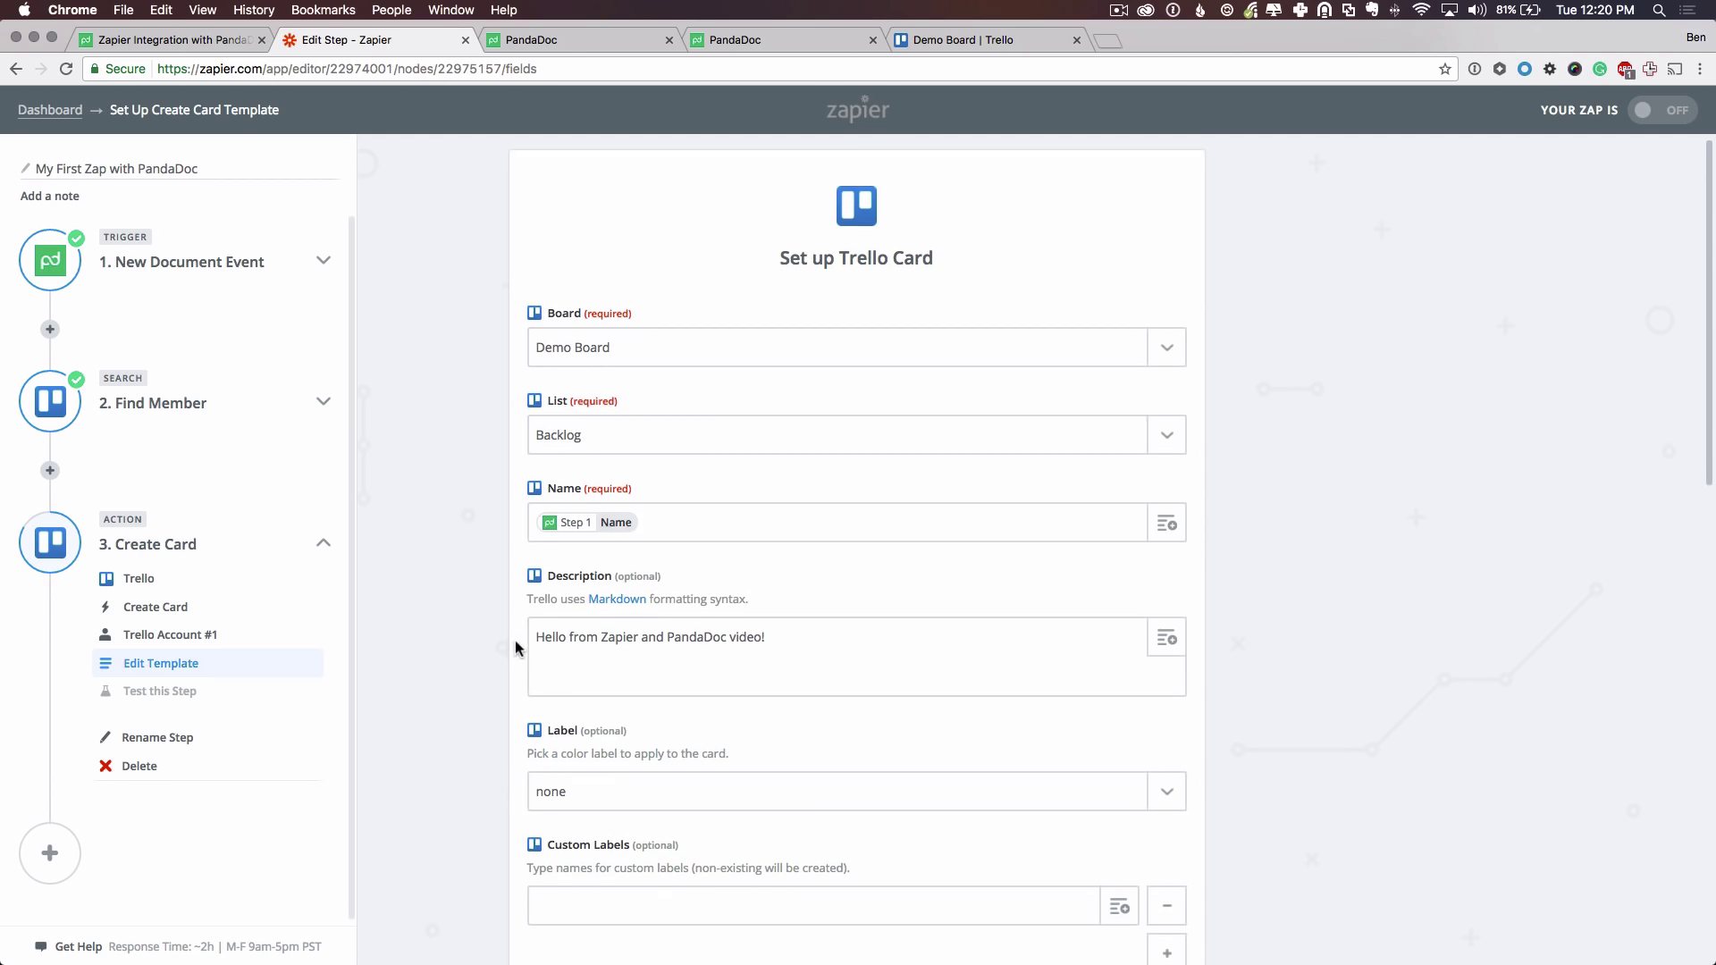
scroll(506, 641, "down", 7)
scroll(504, 641, "down", 1)
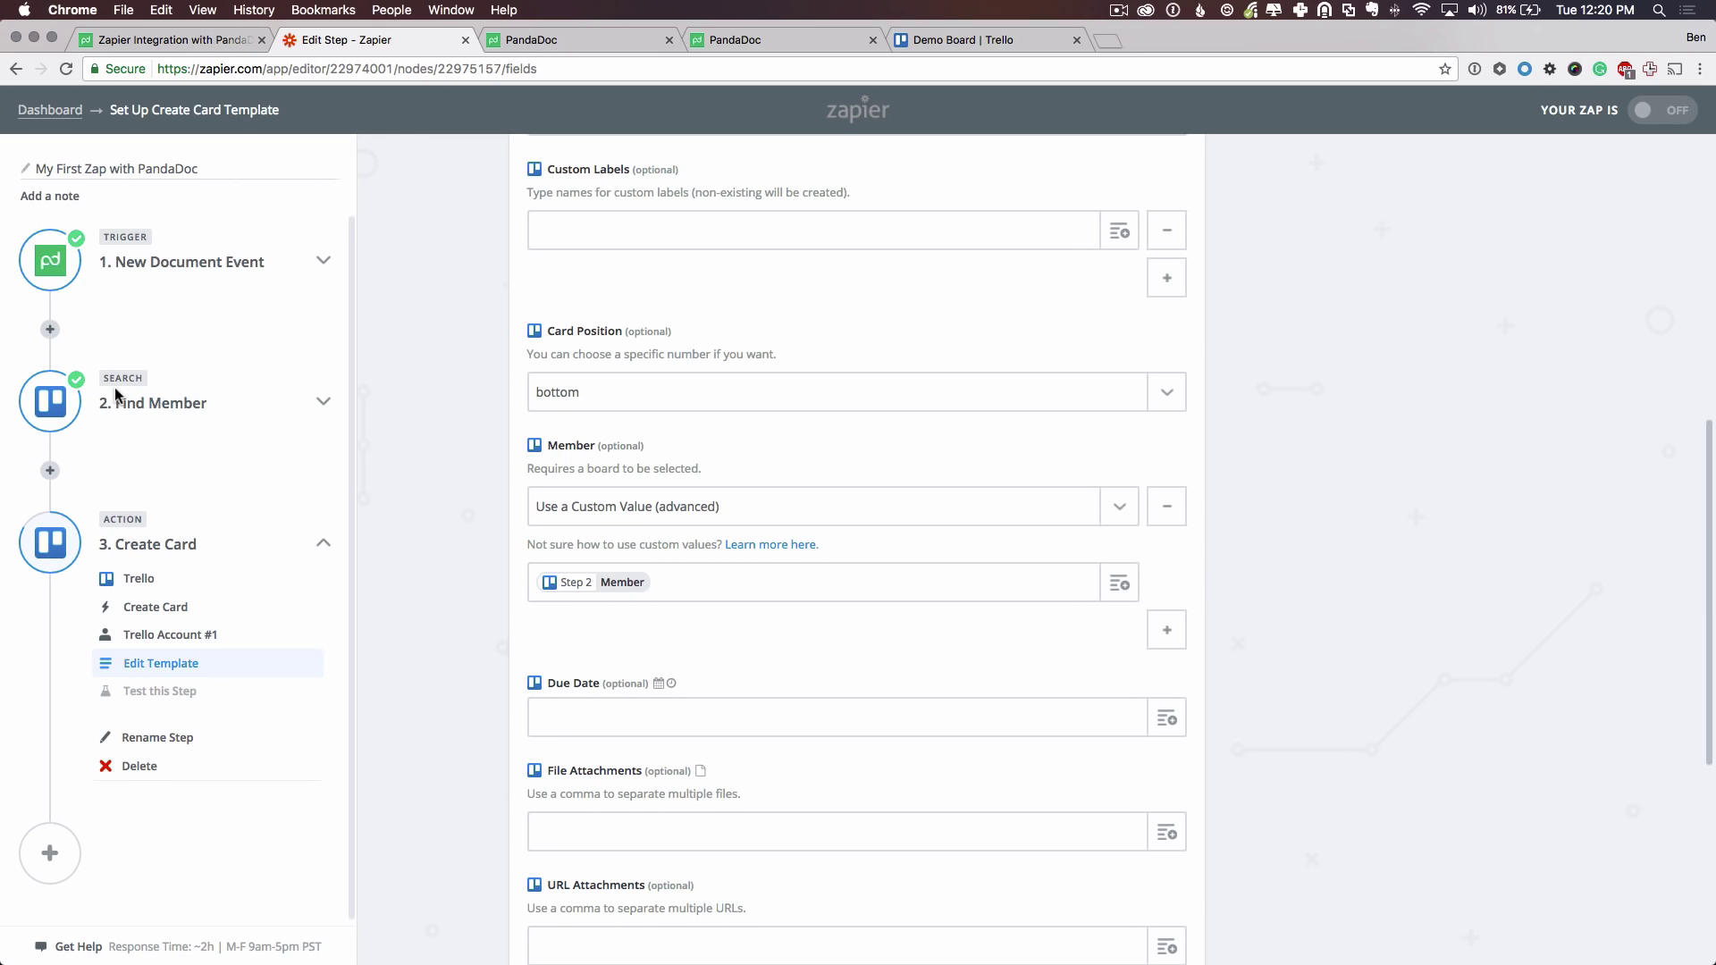
scroll(473, 456, "down", 5)
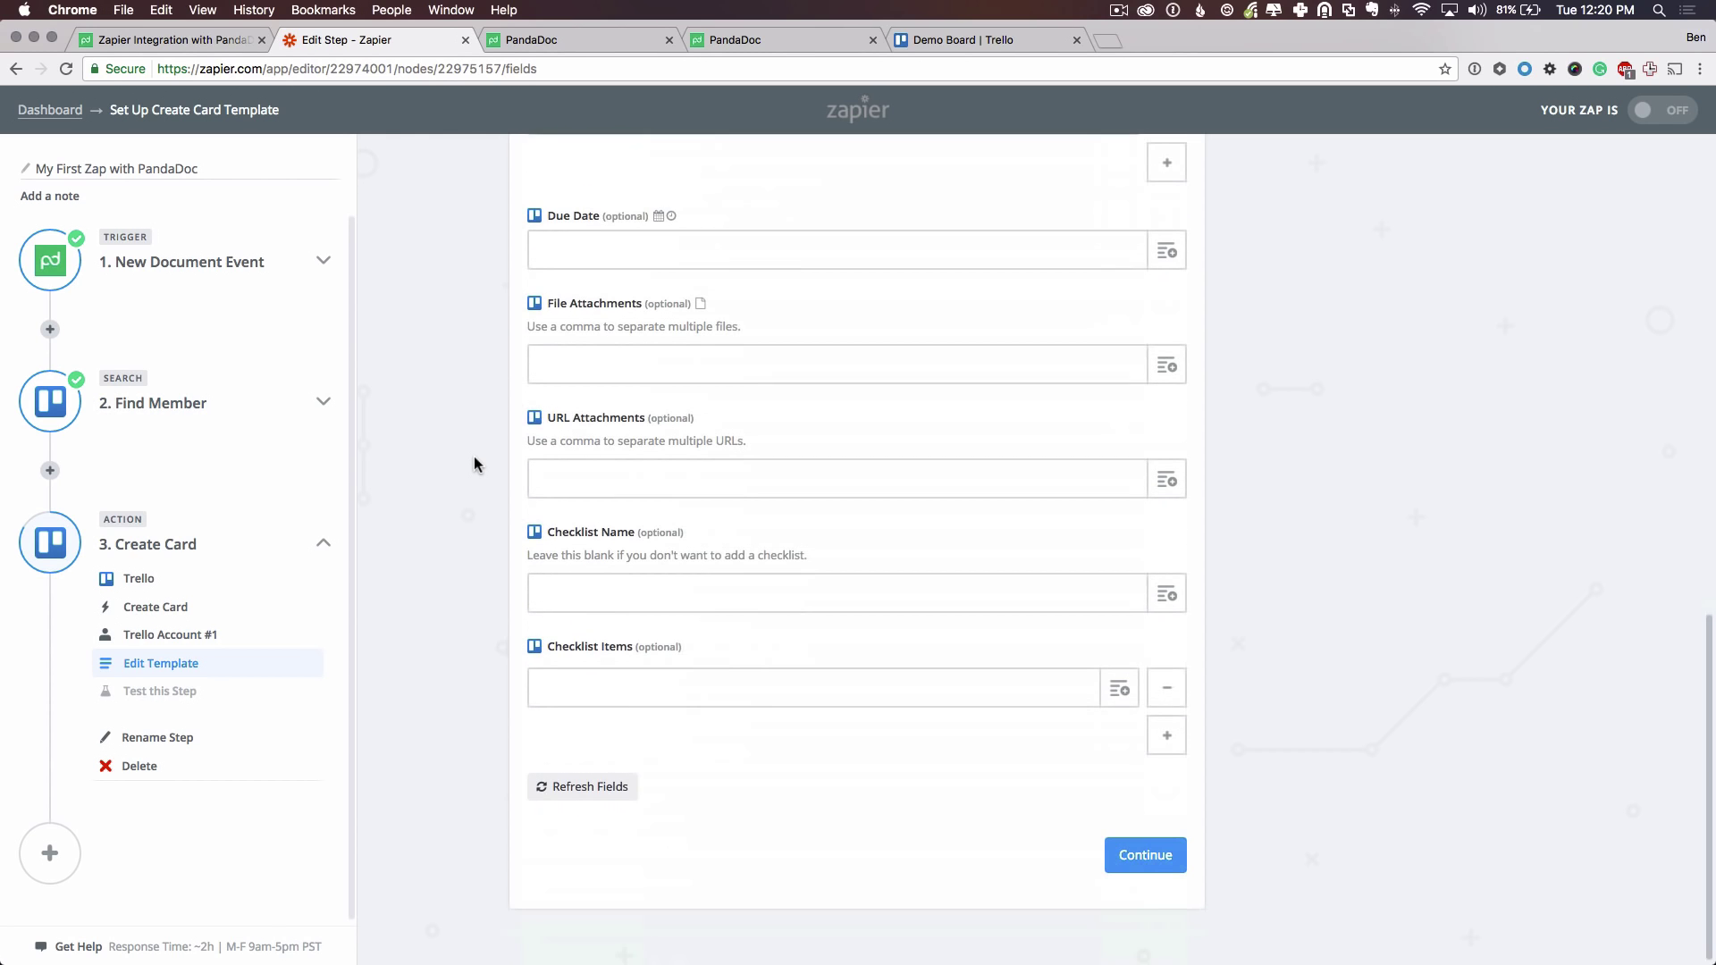
left_click(1135, 859)
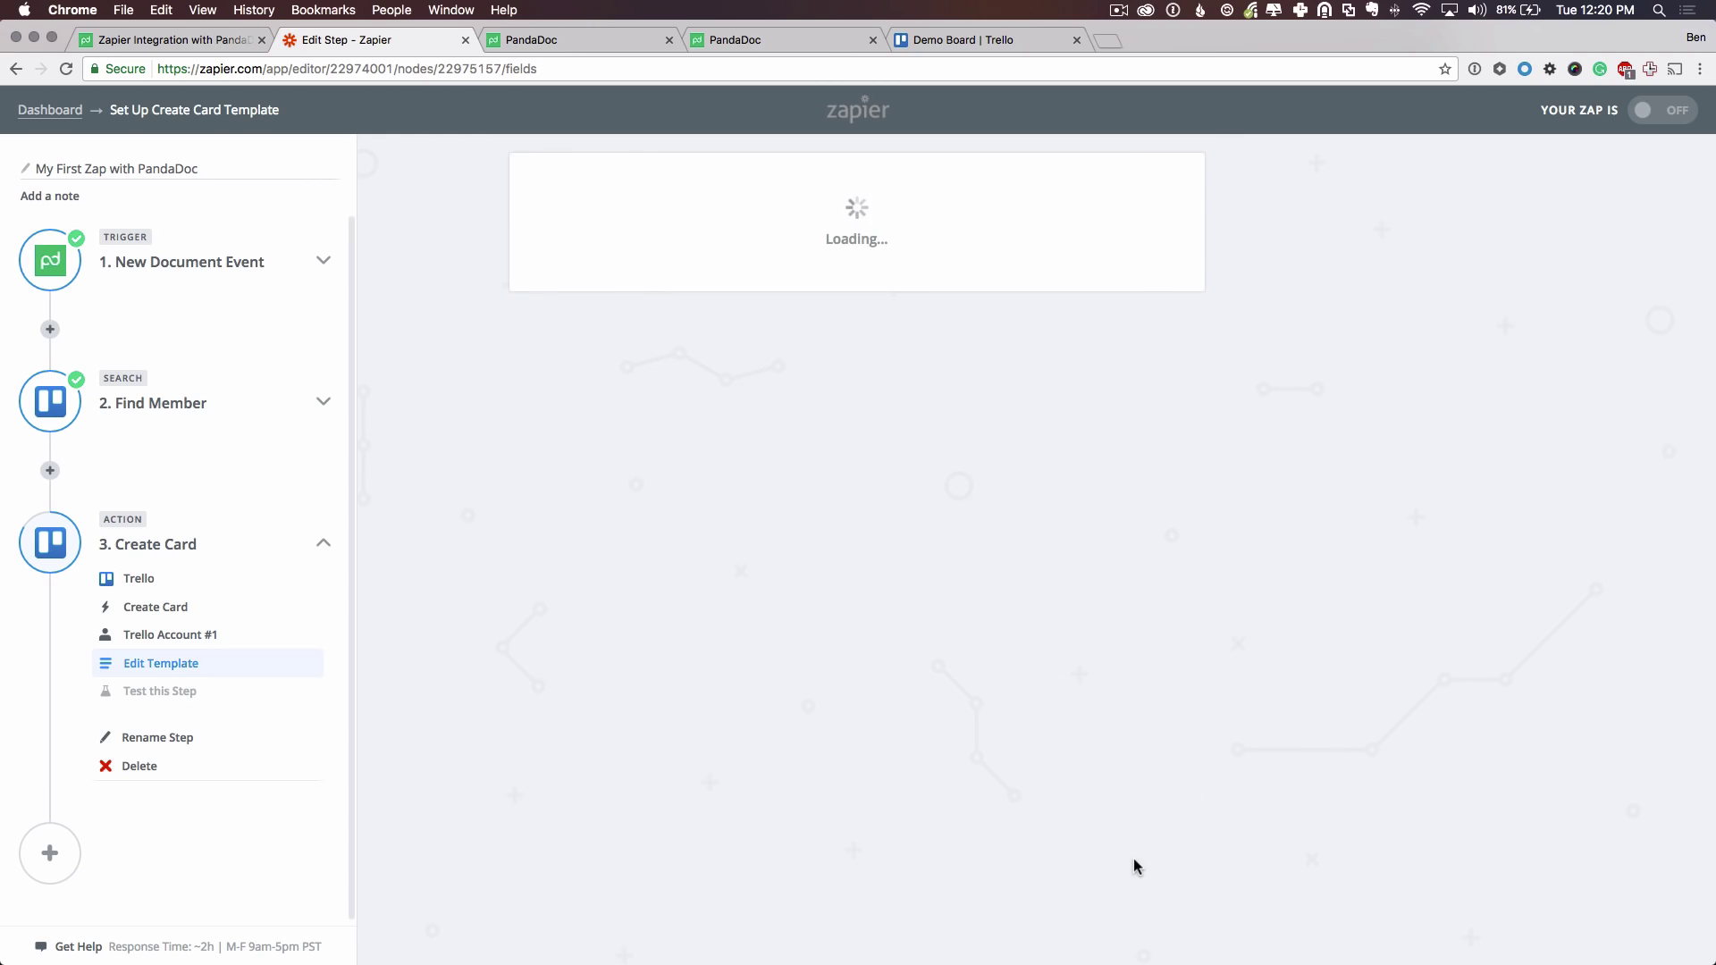
Create a test Trello card and review the returned 'Zapier Everything Document' card data.
scroll(843, 615, "down", 3)
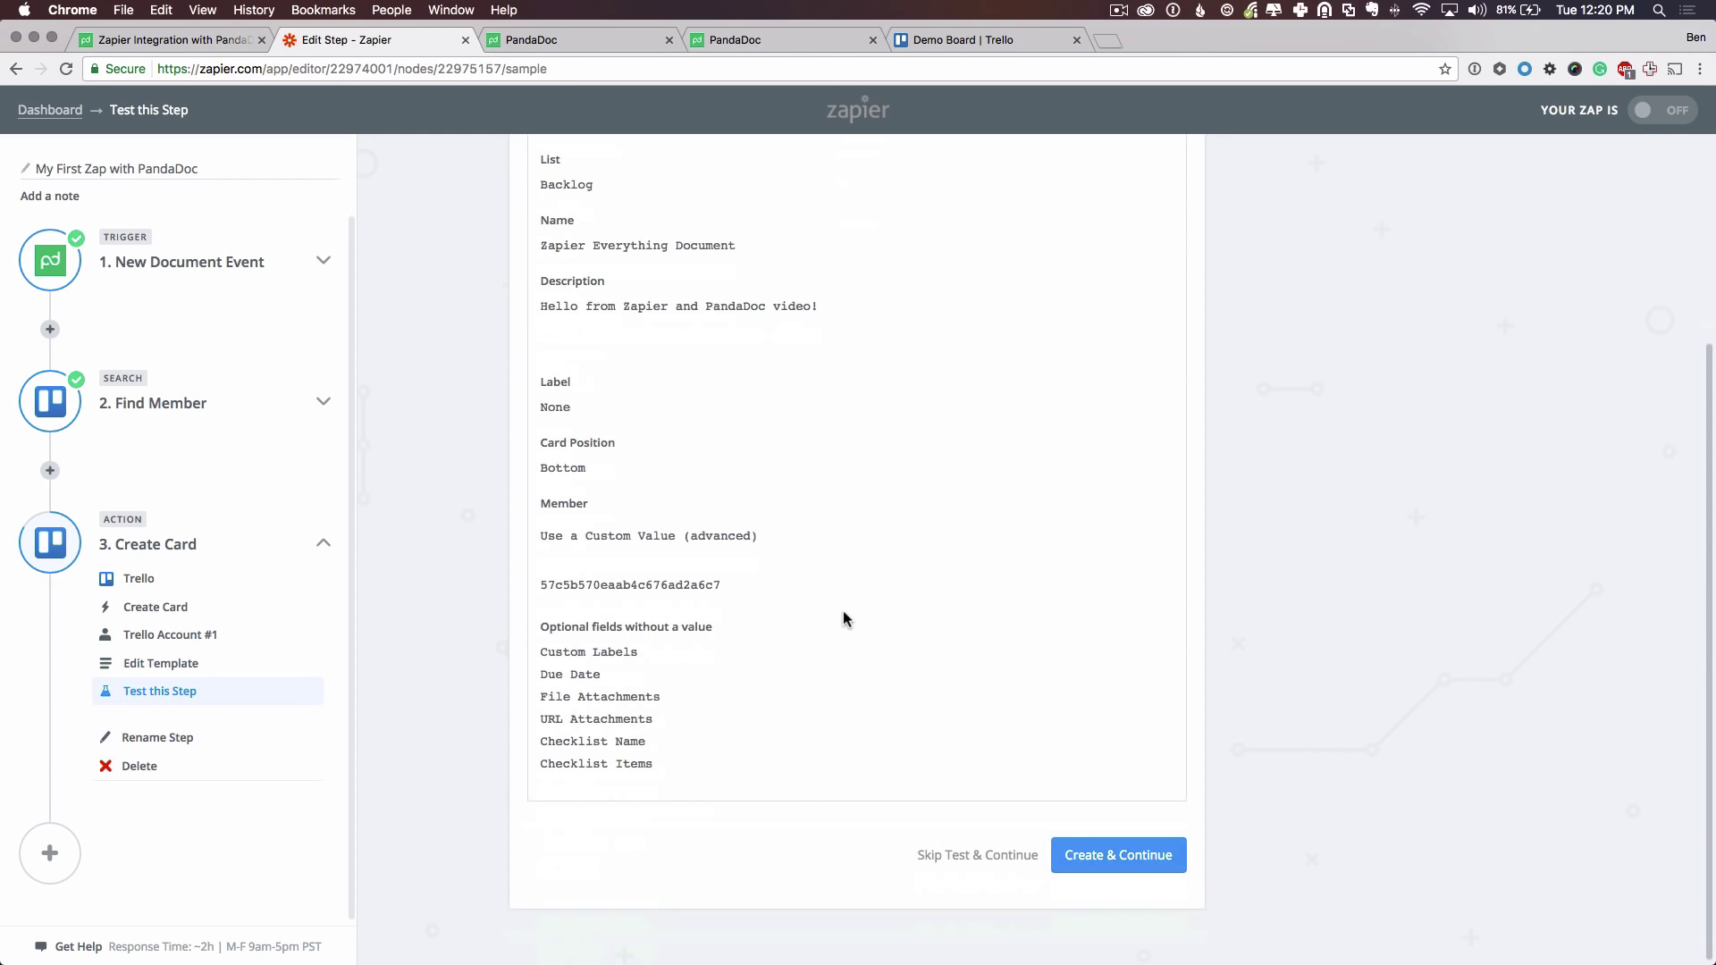
left_click(1153, 867)
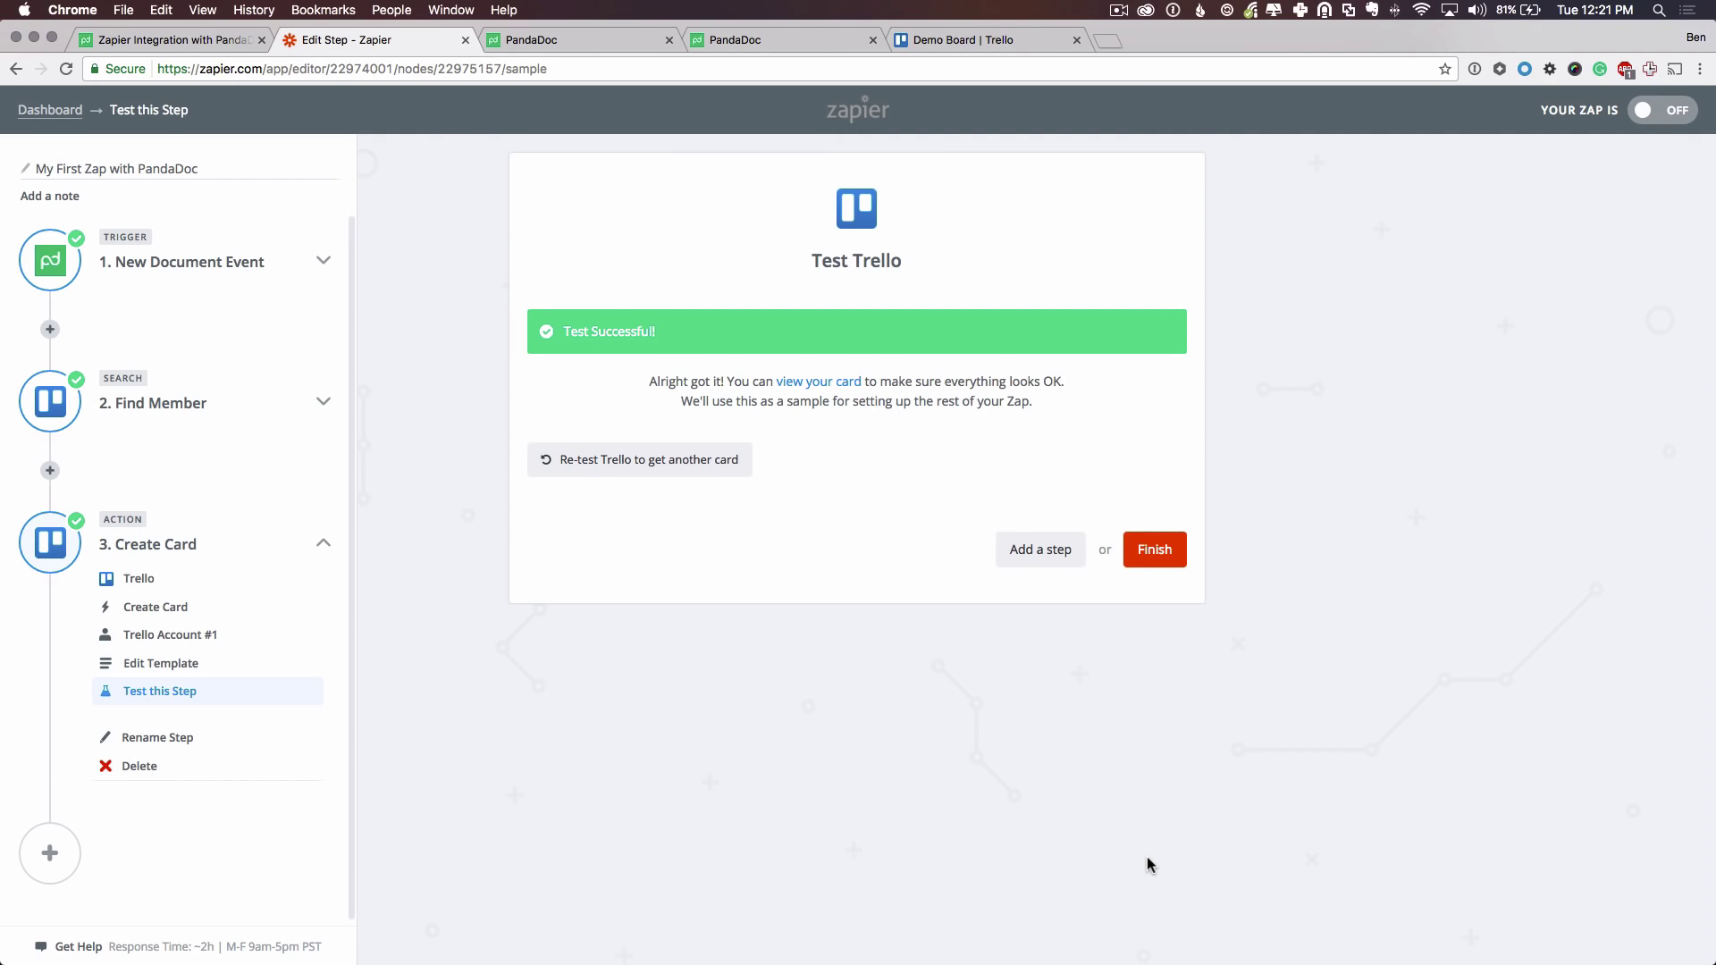
left_click(846, 393)
scroll(742, 546, "down", 5)
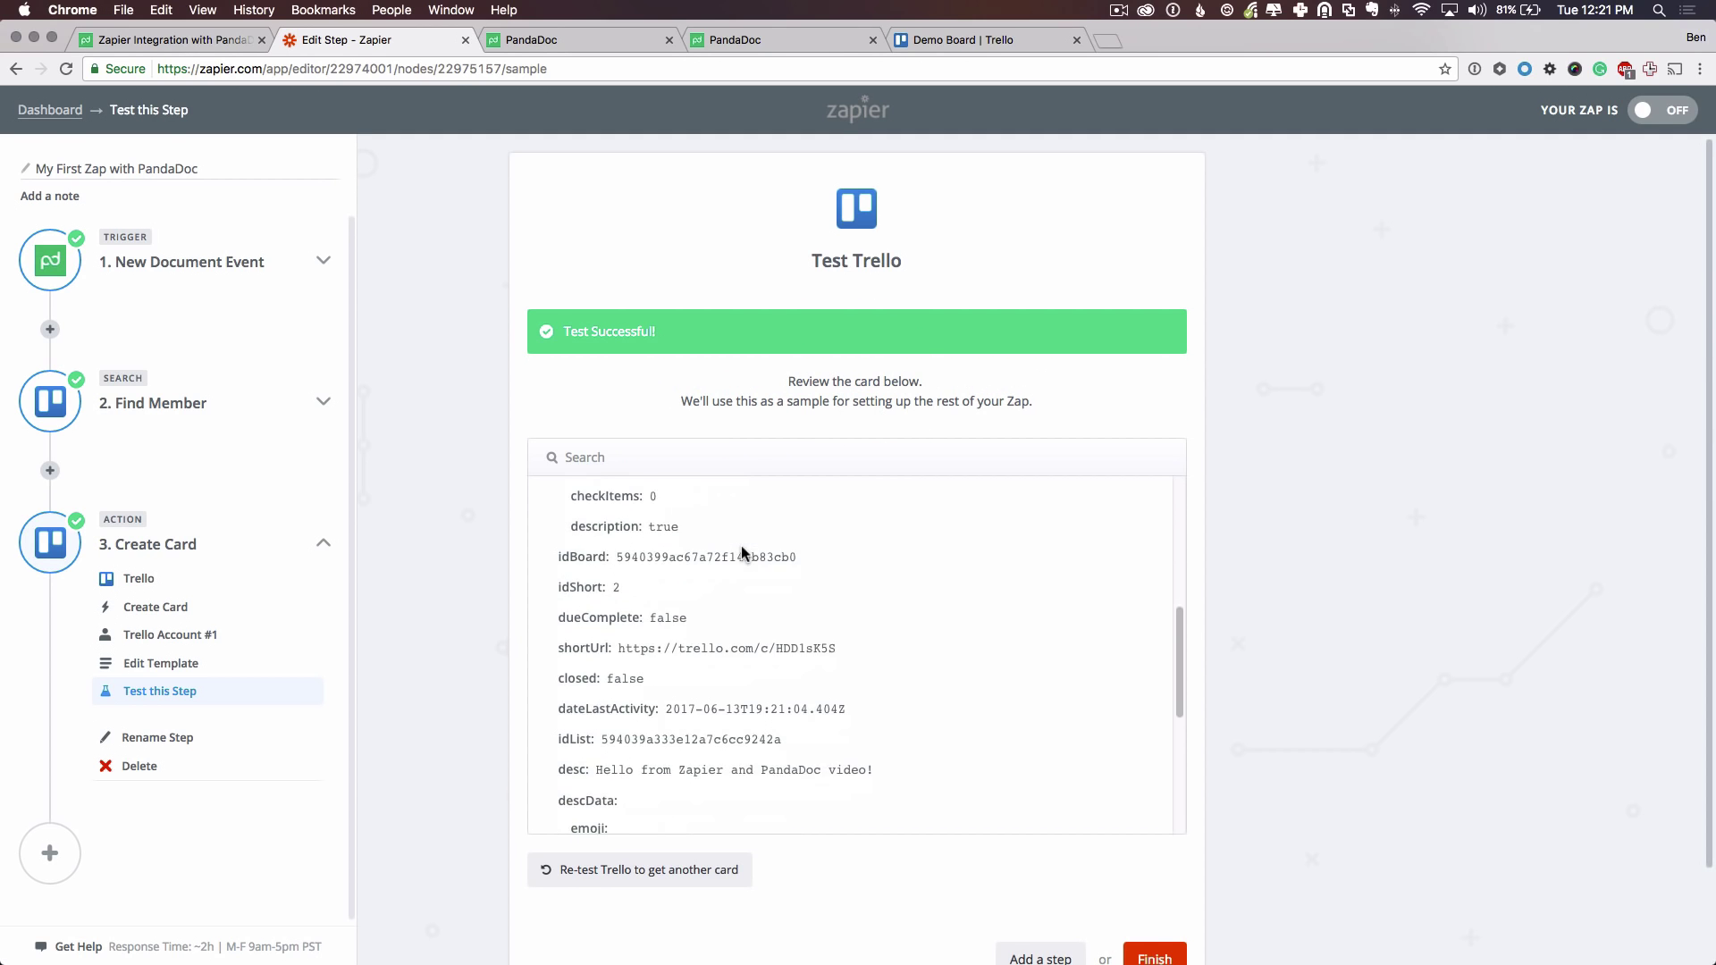
scroll(742, 550, "down", 8)
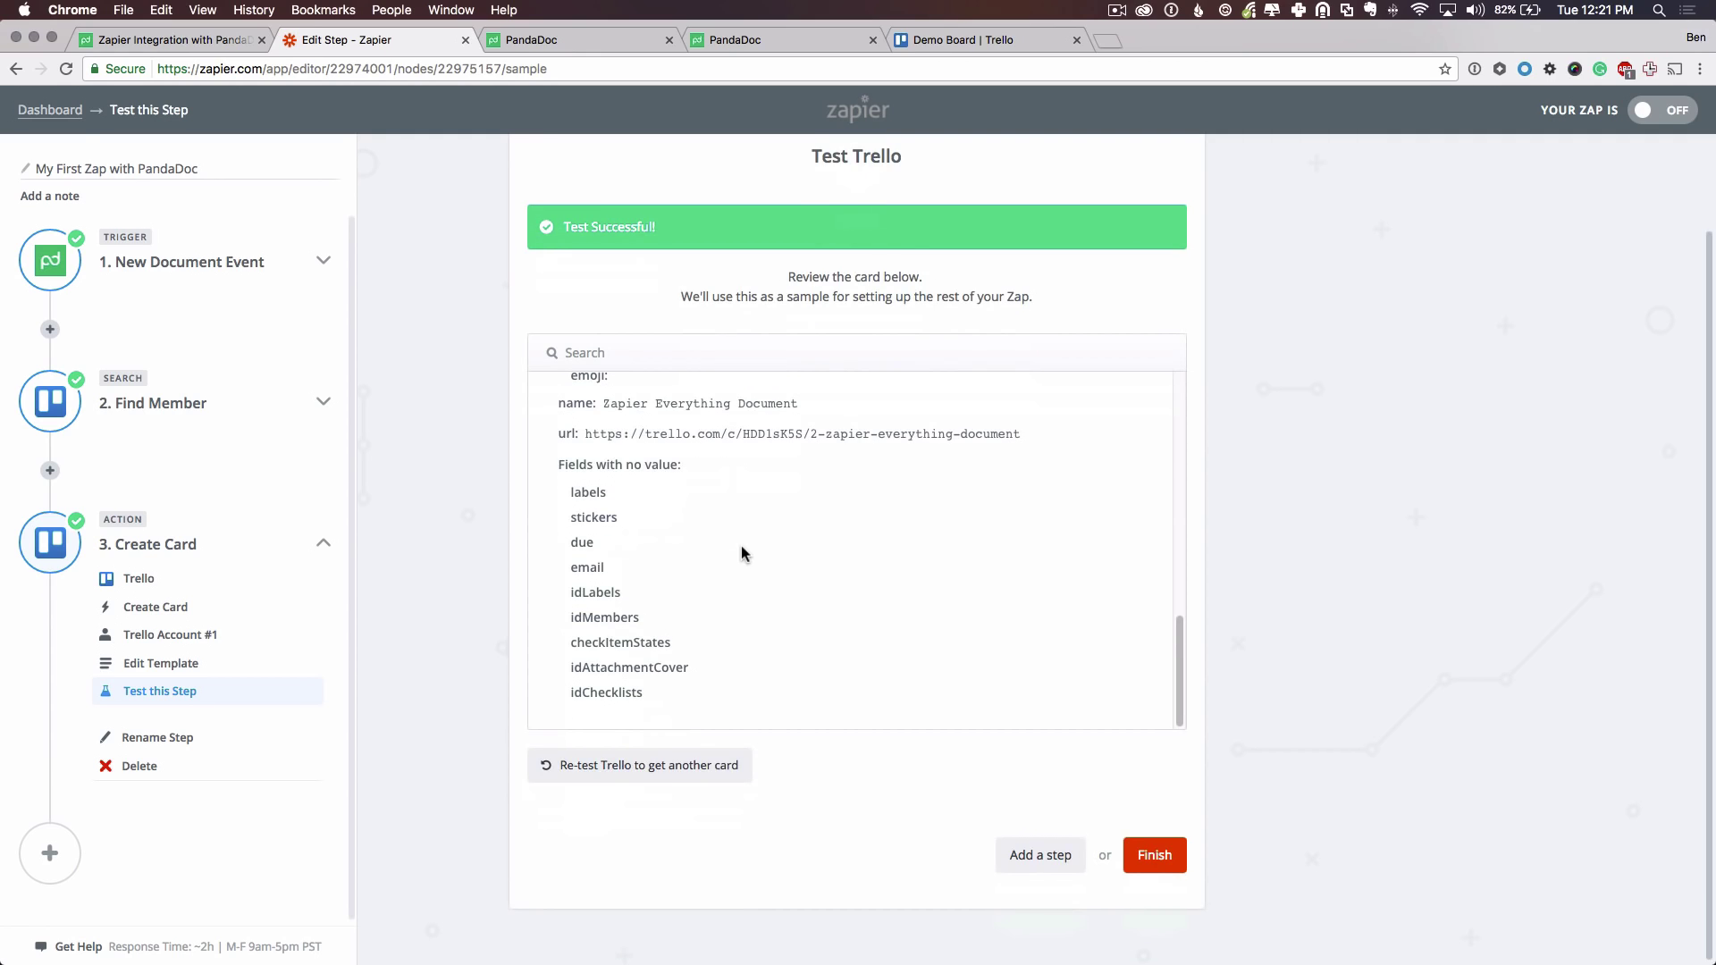
Check Demo Board in Trello for the 'Zapier Everything Document' card in Backlog.
left_click(928, 39)
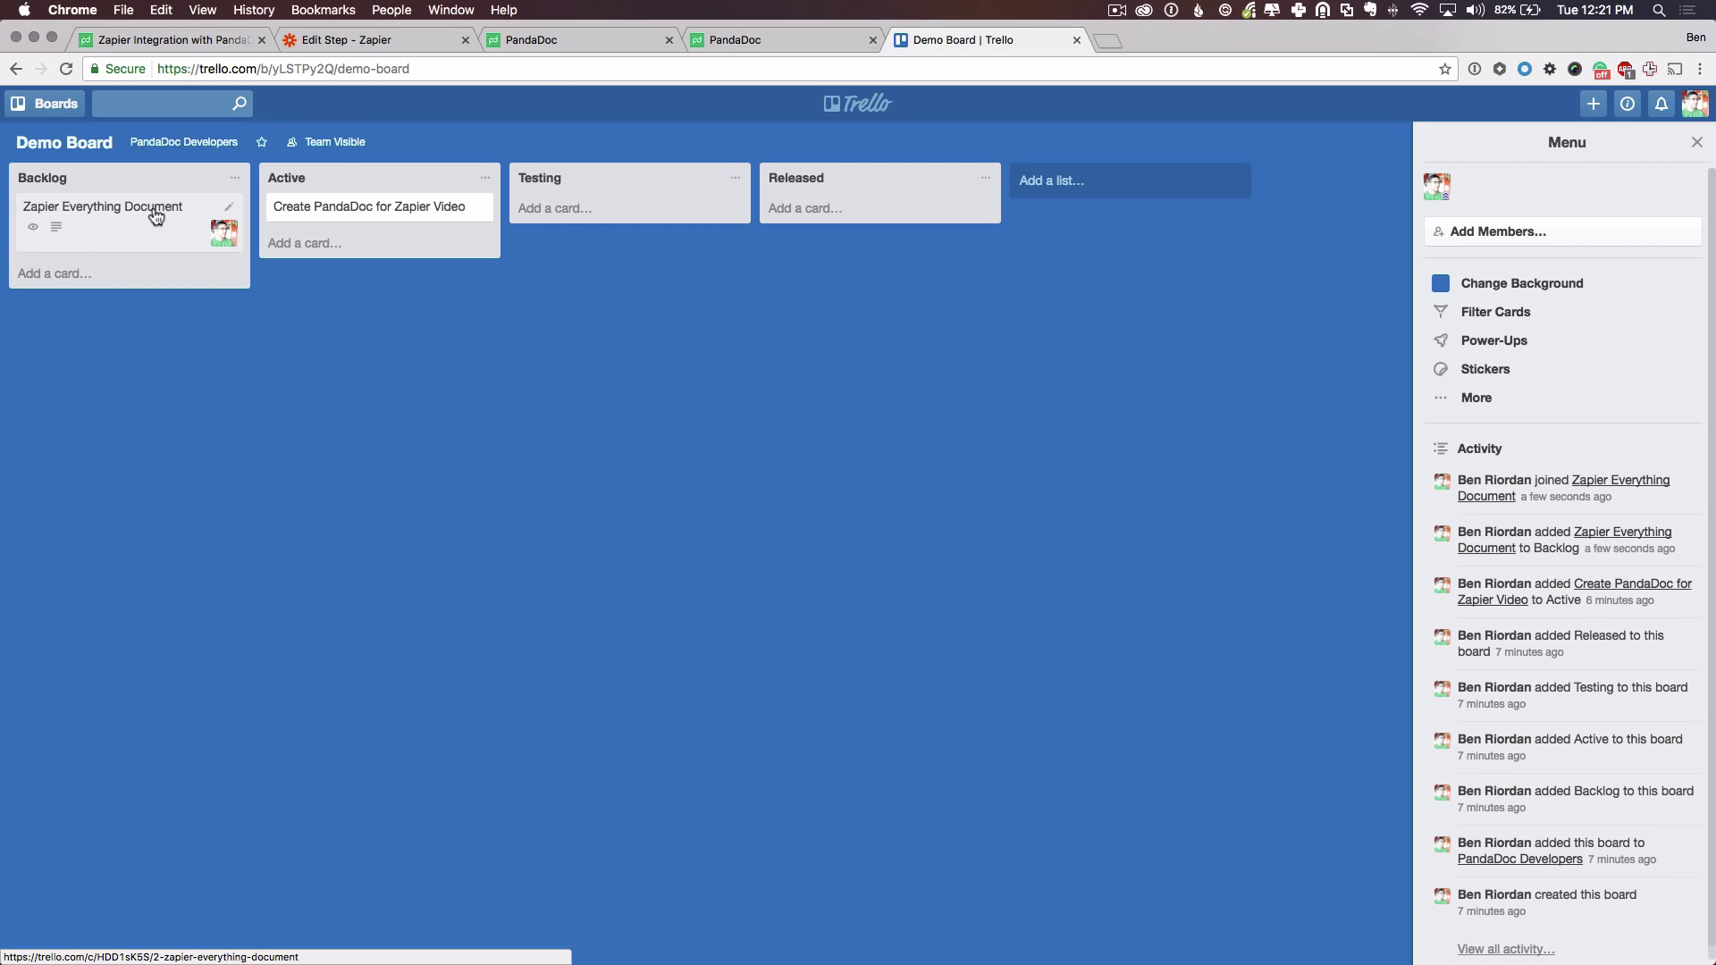
left_click(200, 374)
Finish the PandaDoc-to-Trello Zap, switch it On, and expand the trigger step.
left_click(390, 39)
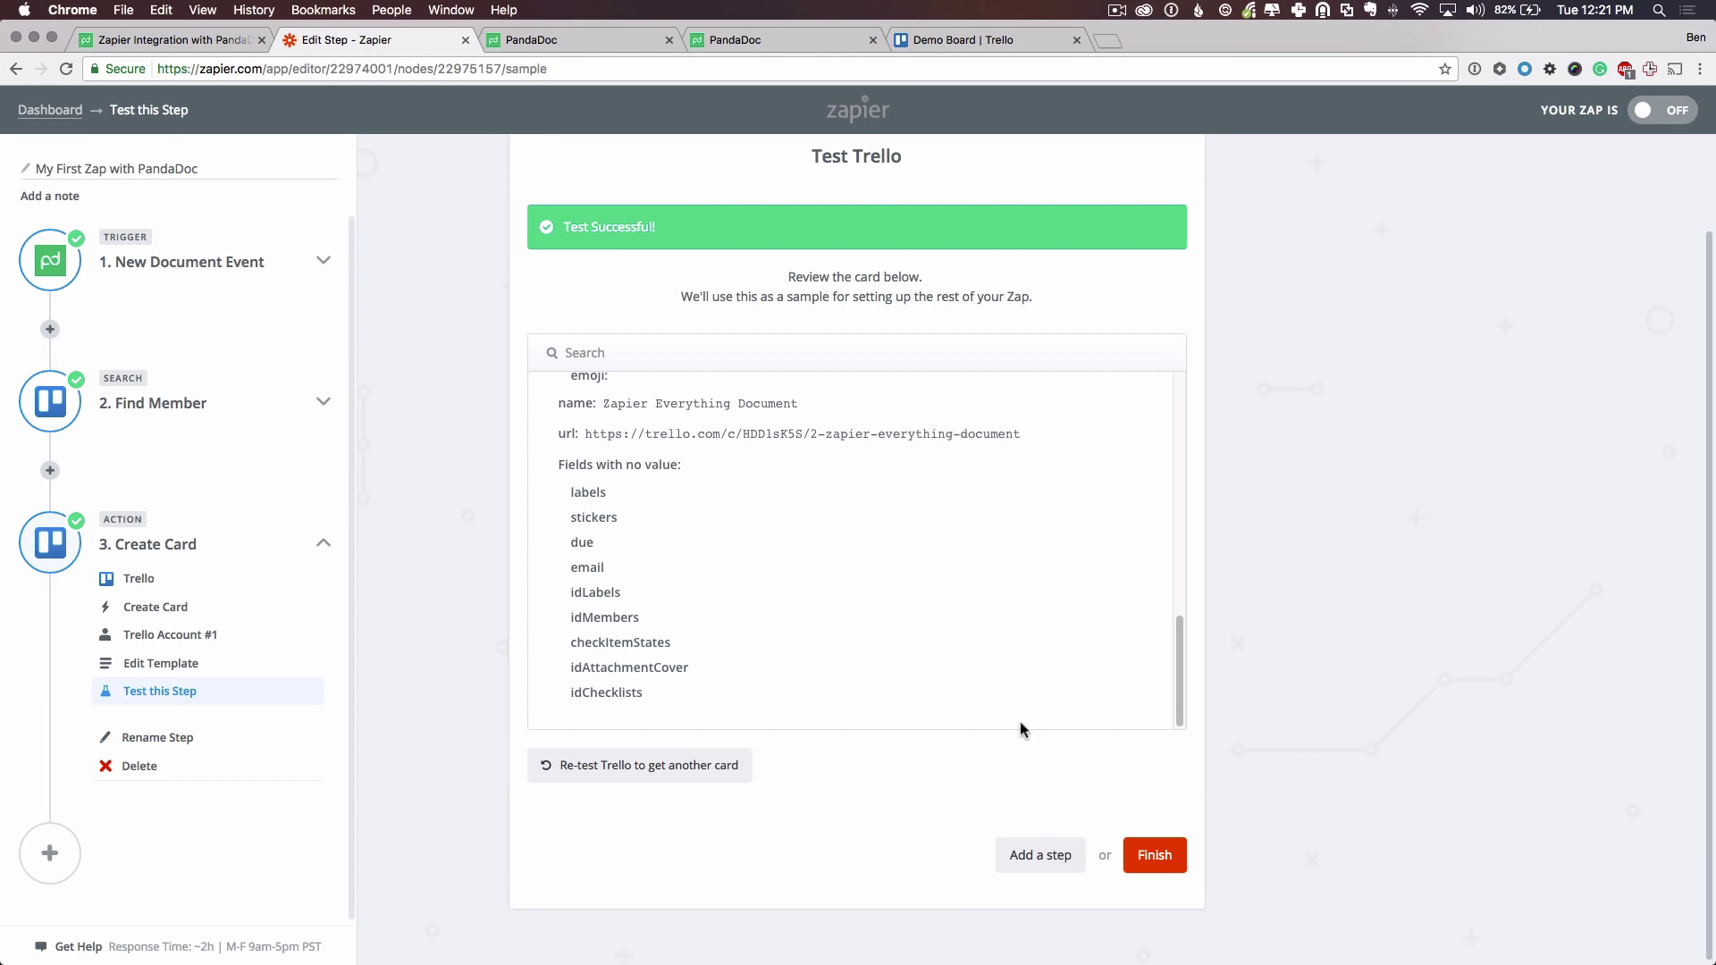
left_click(1149, 854)
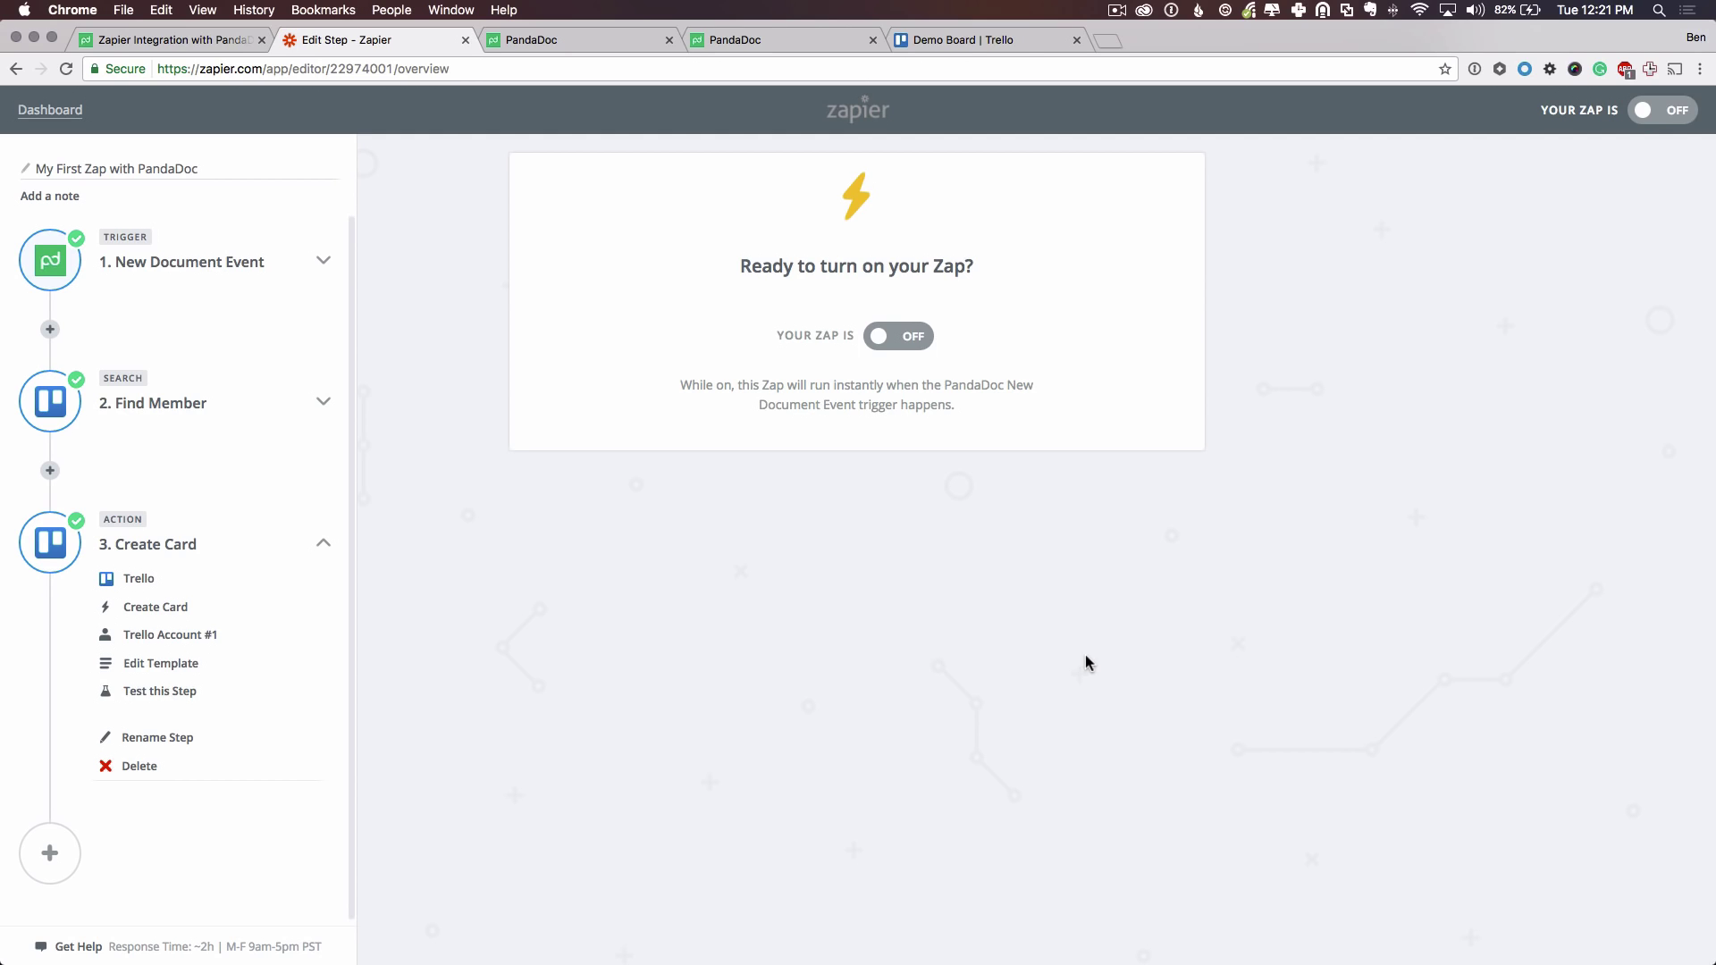
left_click(898, 349)
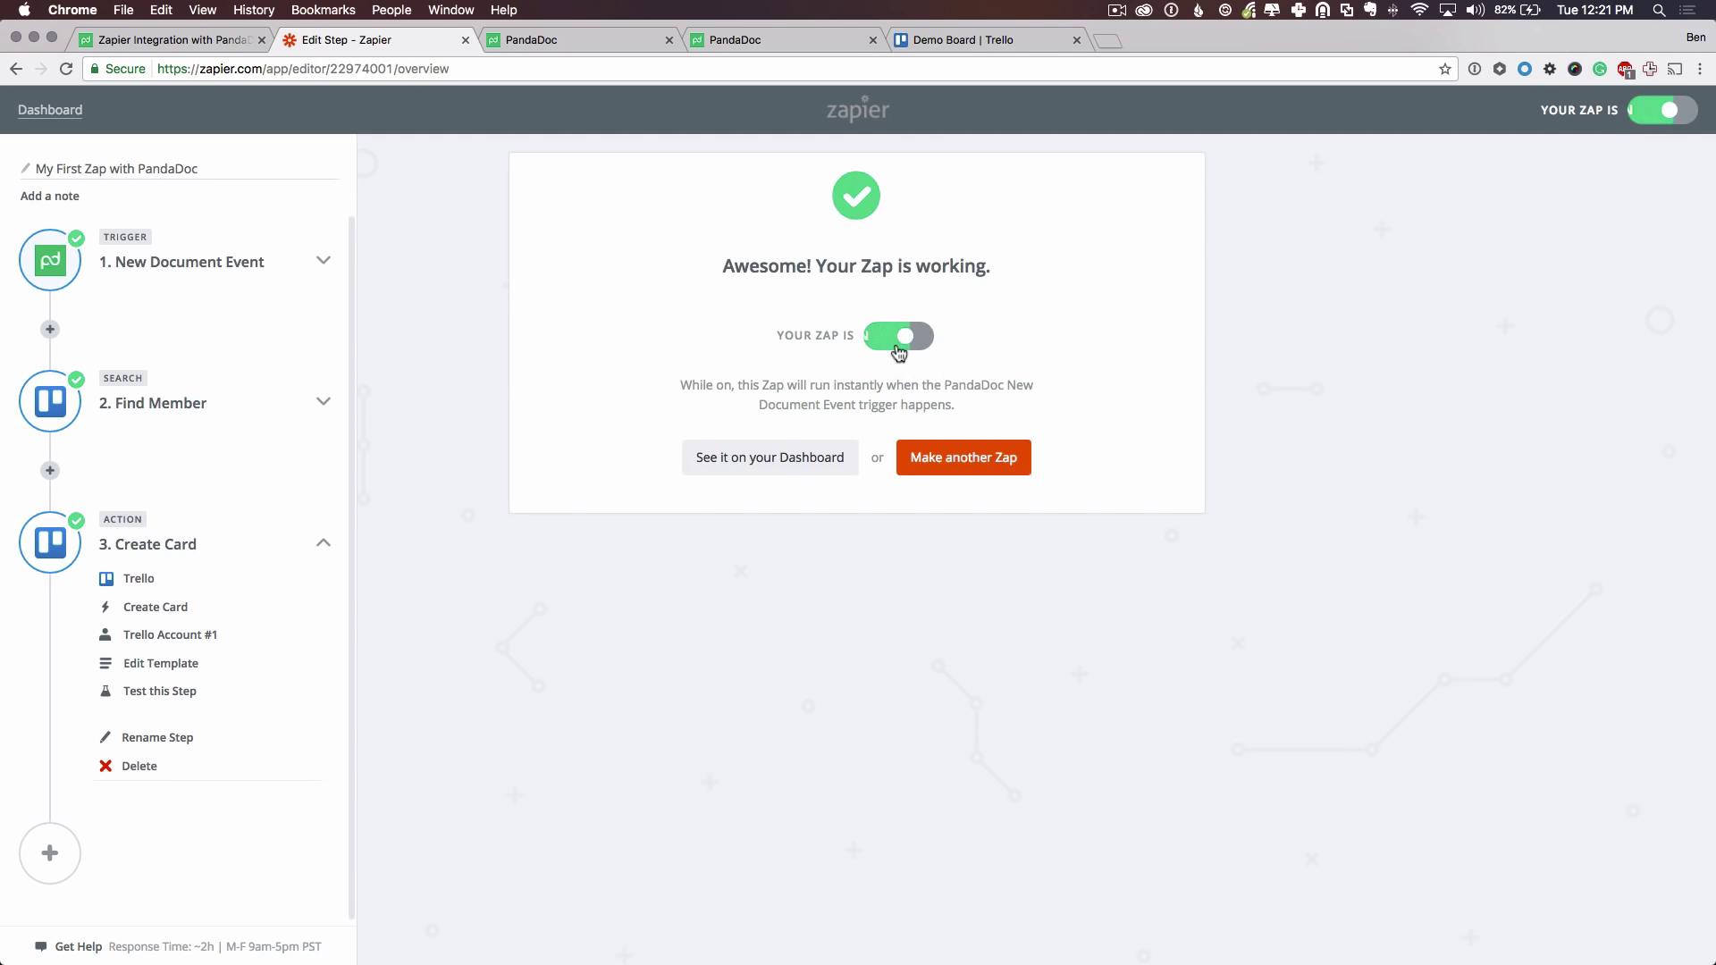
left_click(229, 268)
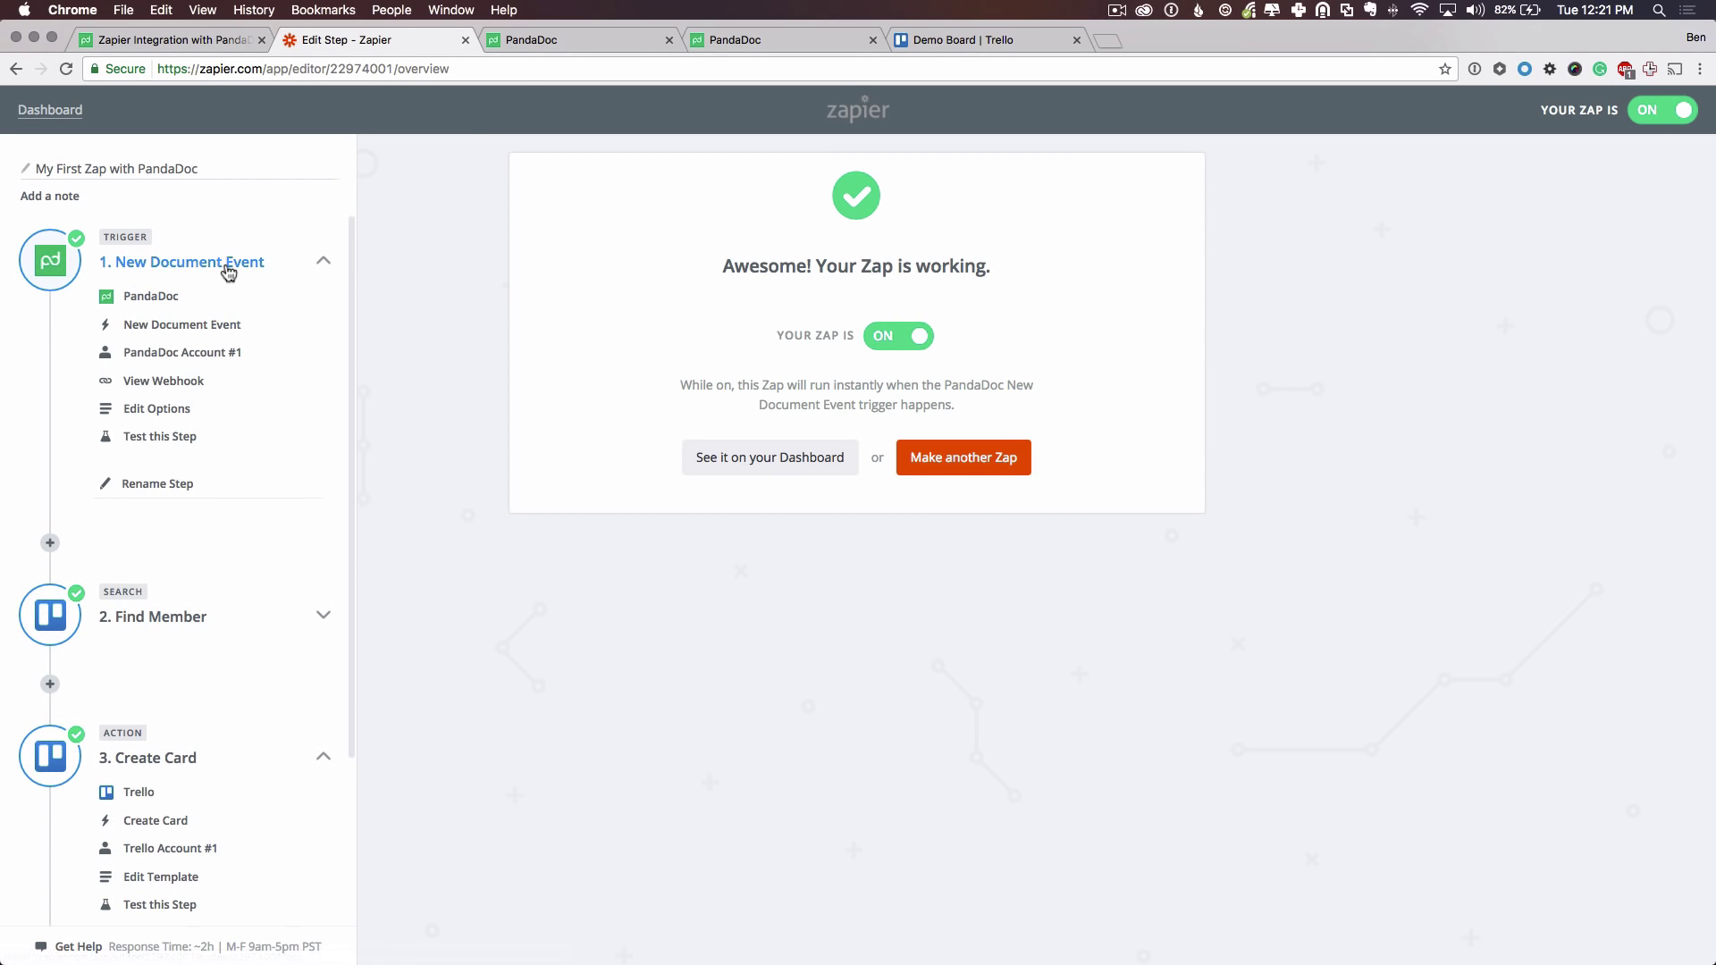
Reopen the New Document Event trigger's options to recheck its Sent-status filter.
left_click(198, 327)
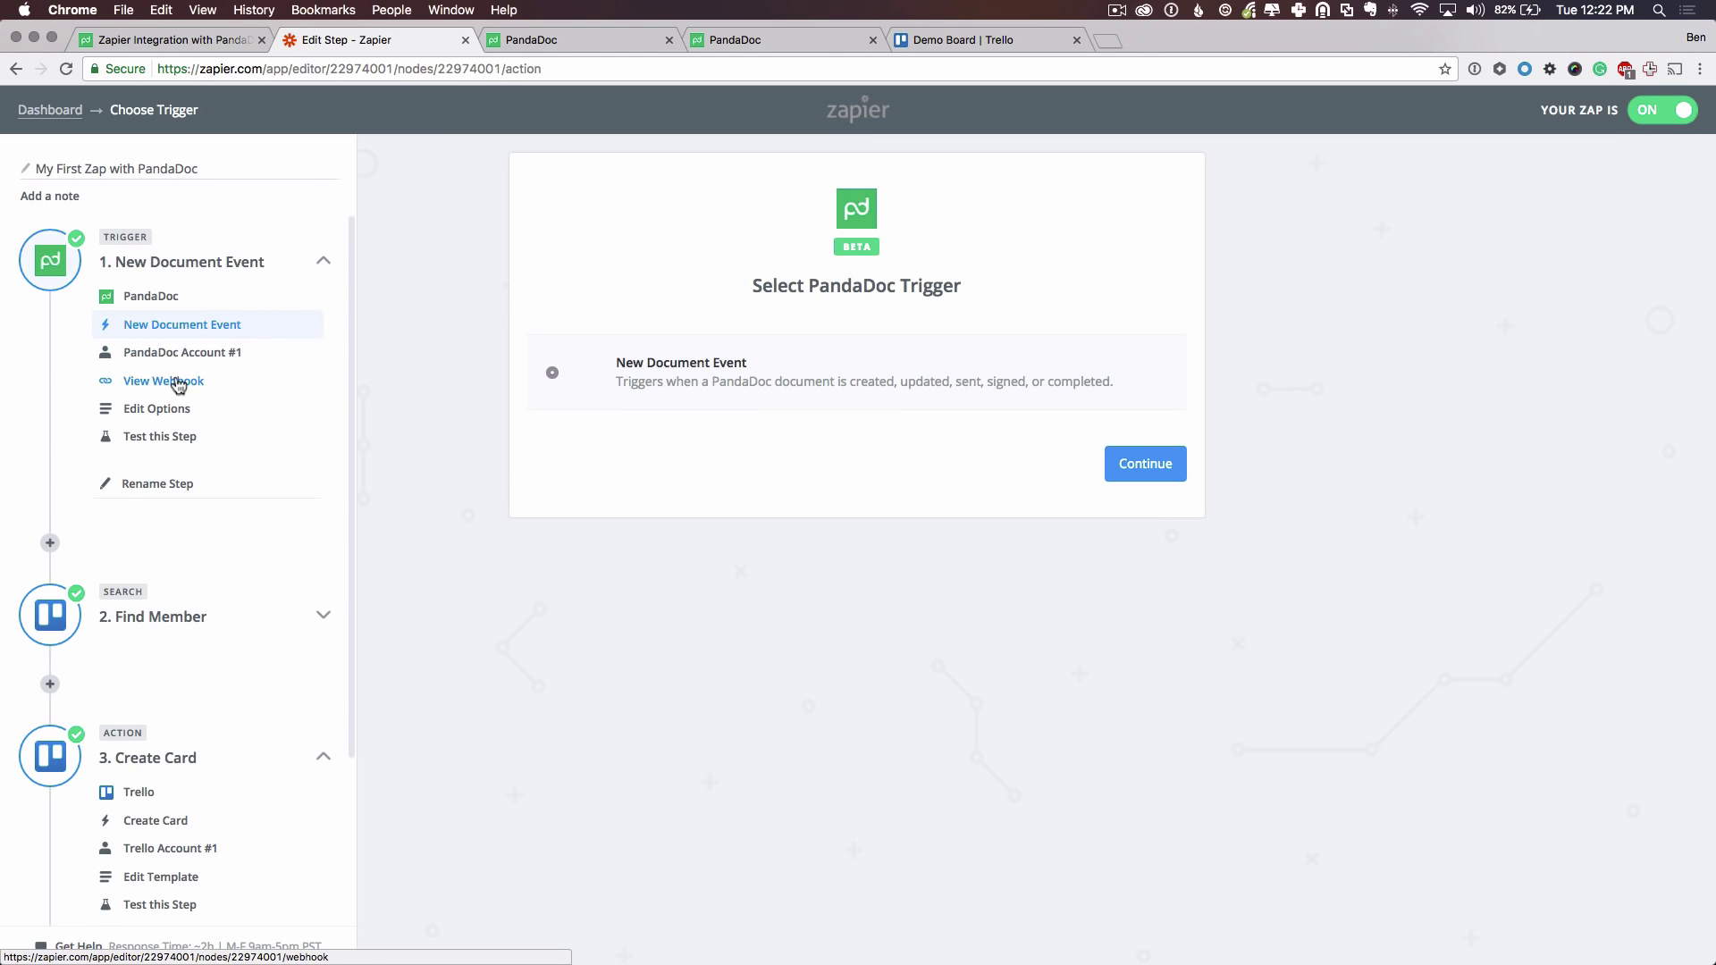
left_click(169, 410)
scroll(514, 616, "down", 1)
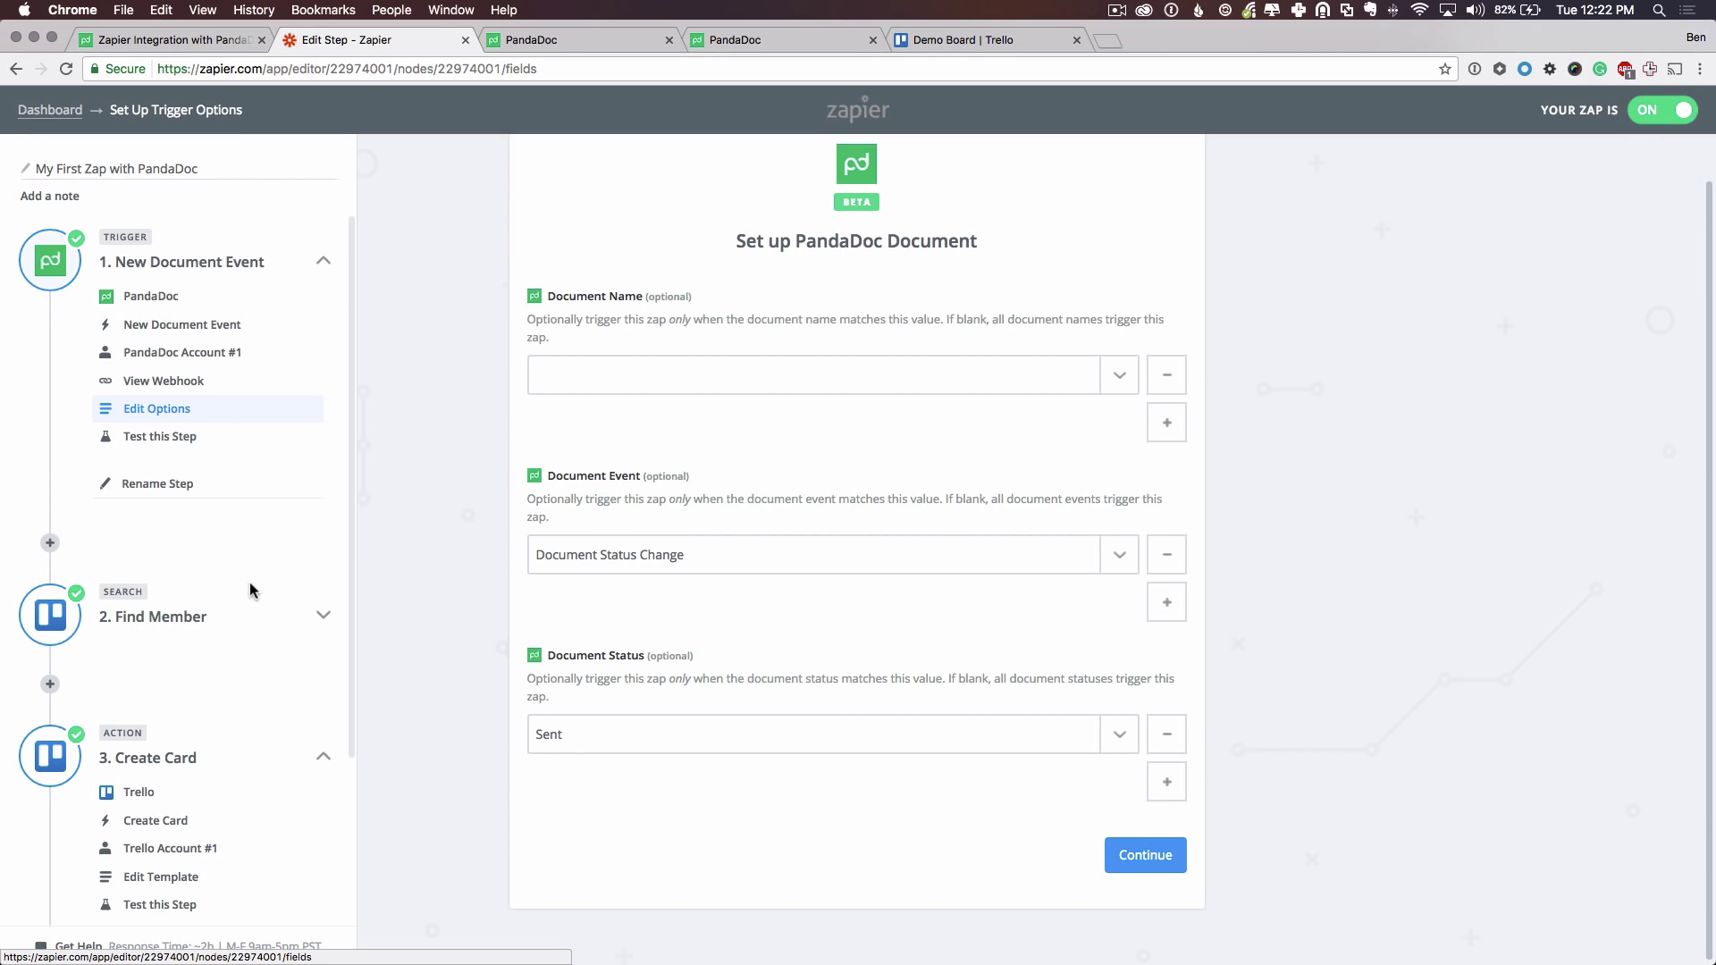
Review Find Member's search options: organization pandadocdevelopers and Recipient 1 Email.
left_click(223, 620)
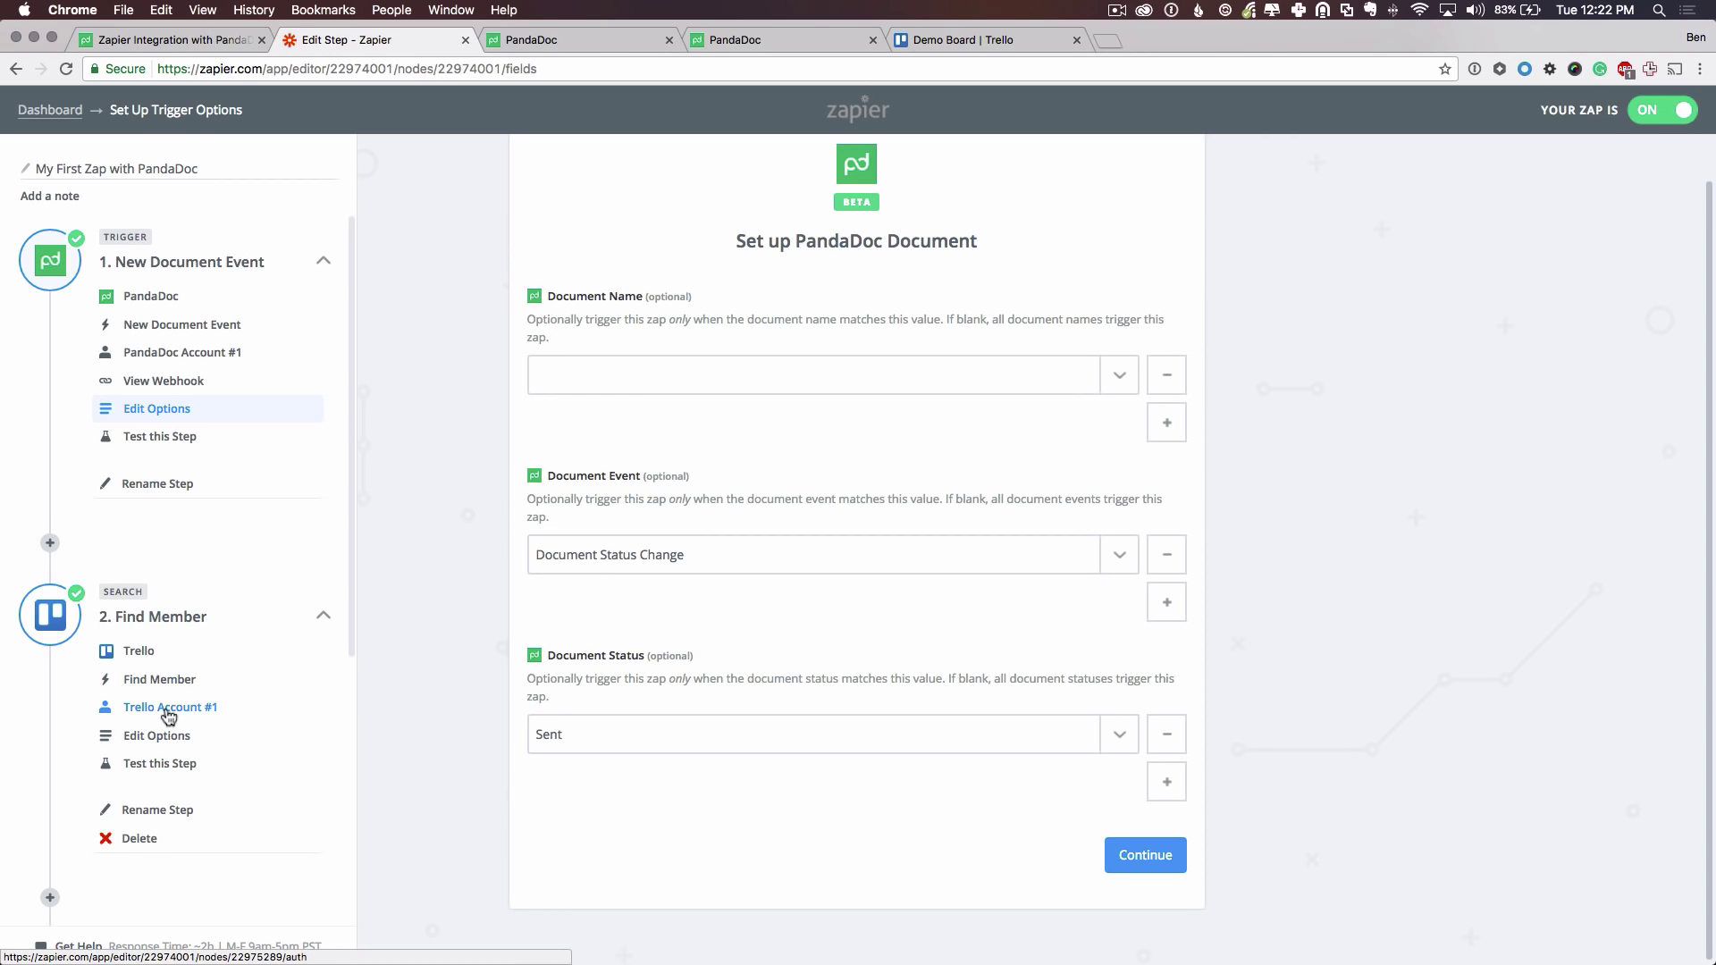
scroll(165, 711, "down", 4)
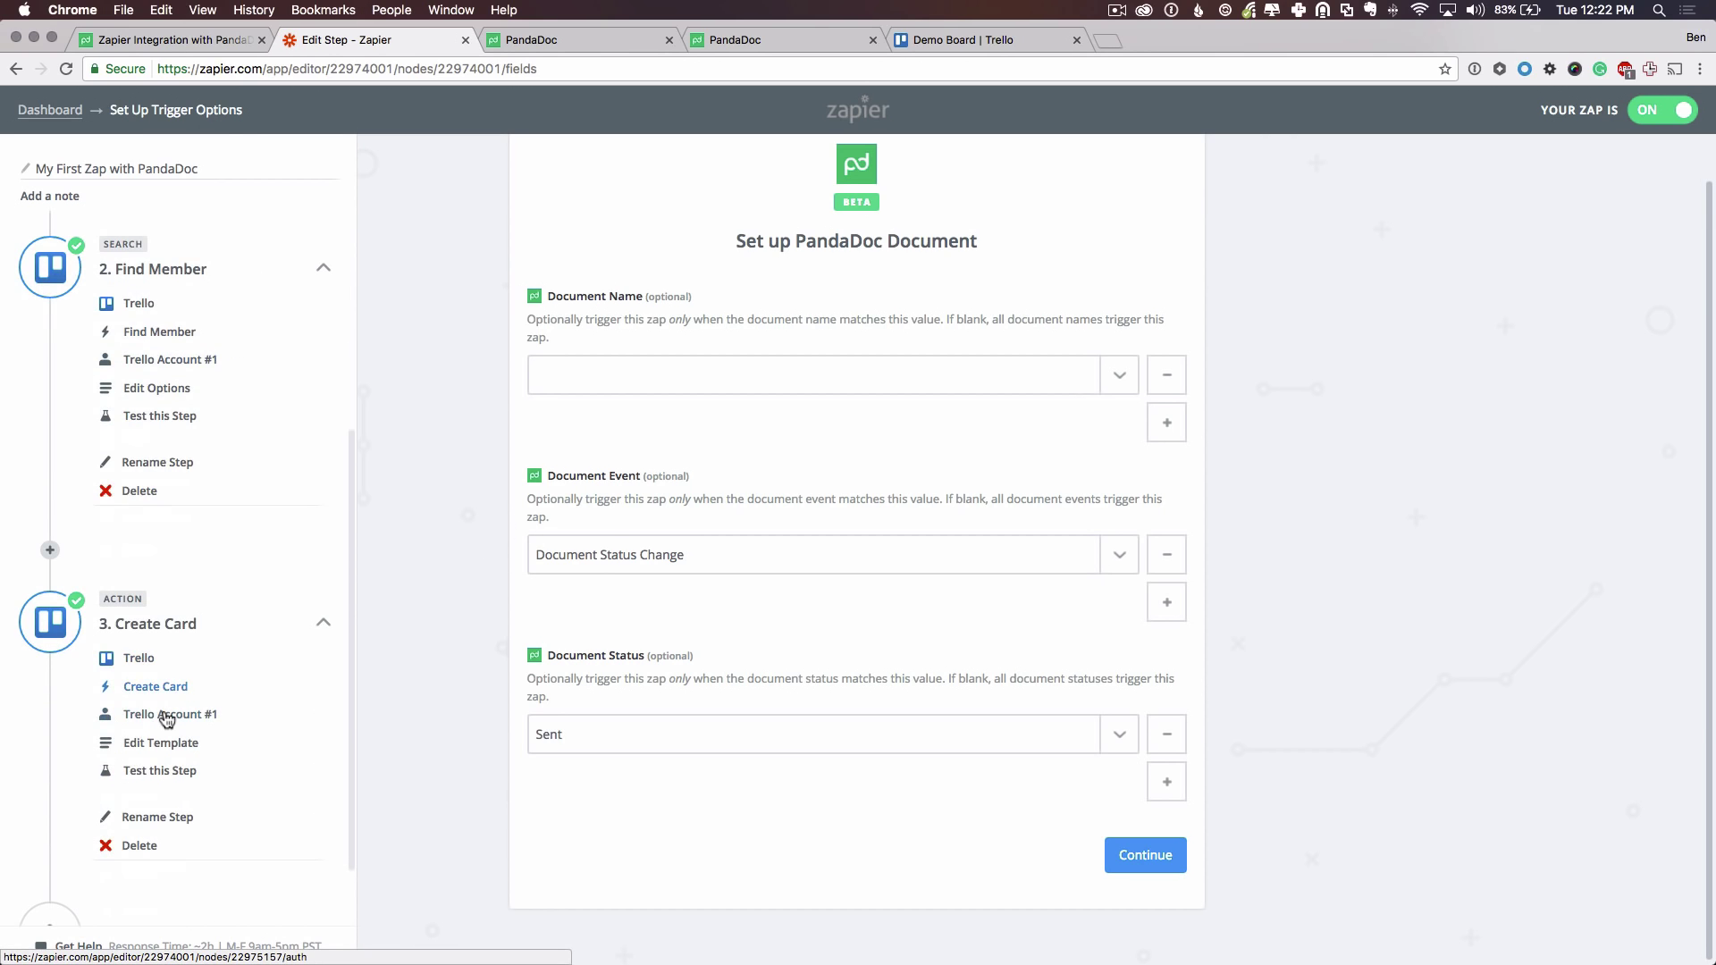
left_click(149, 388)
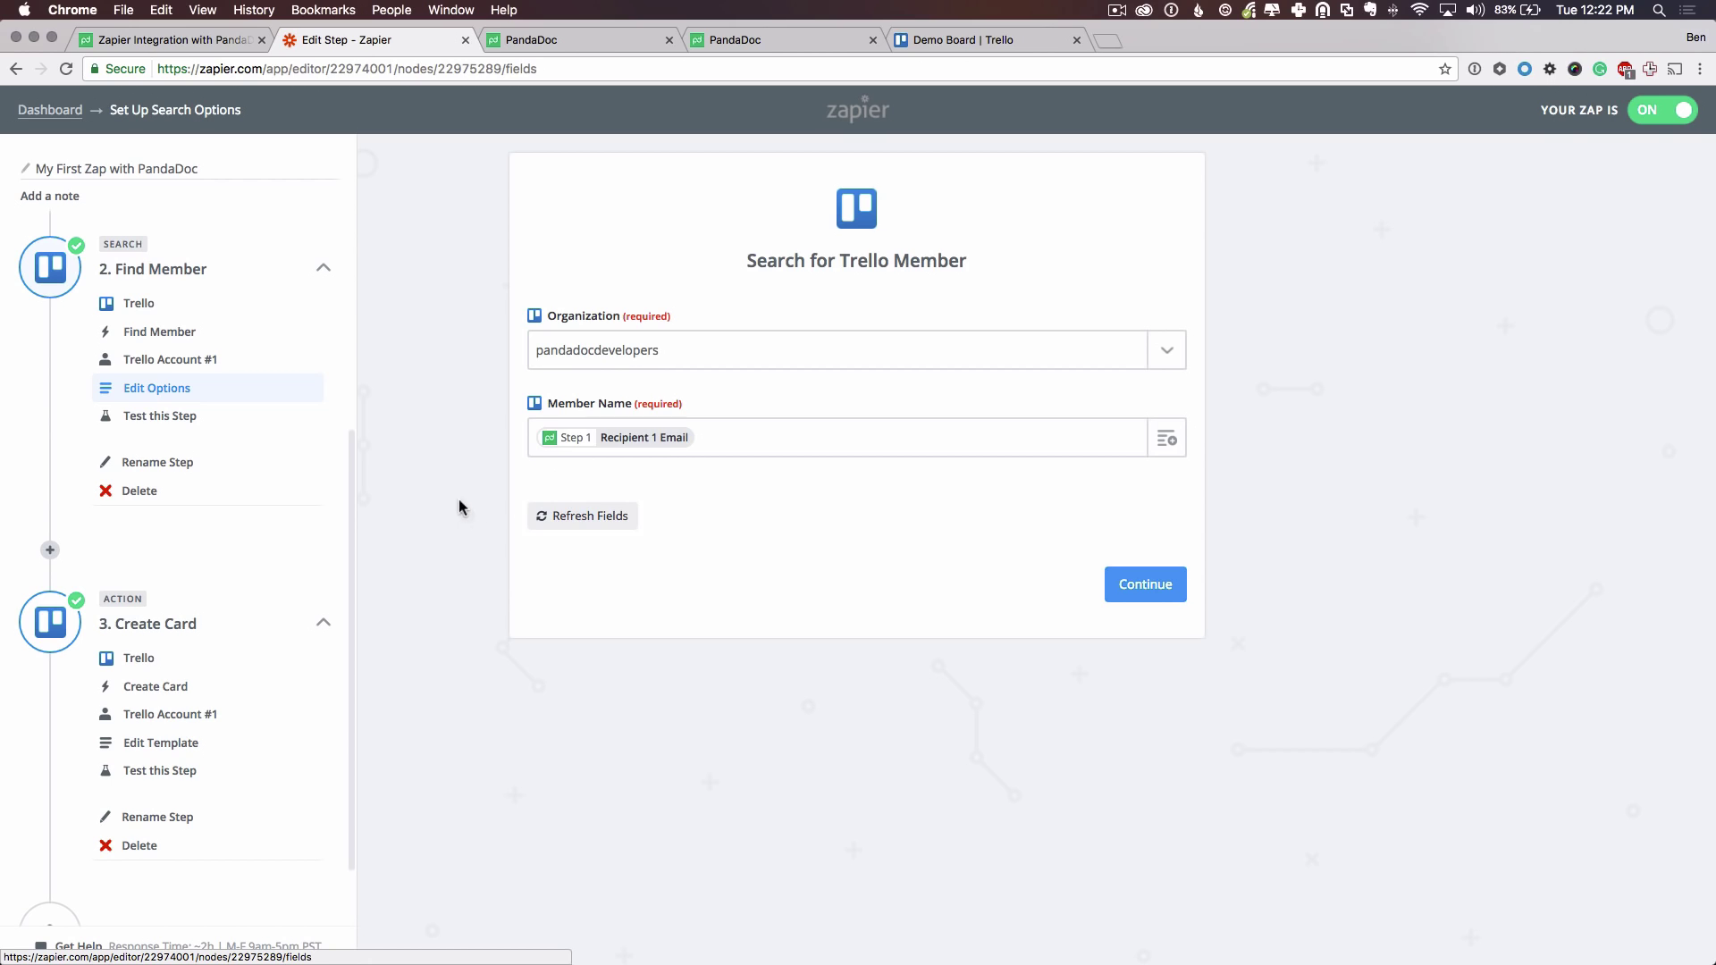
scroll(192, 554, "down", 2)
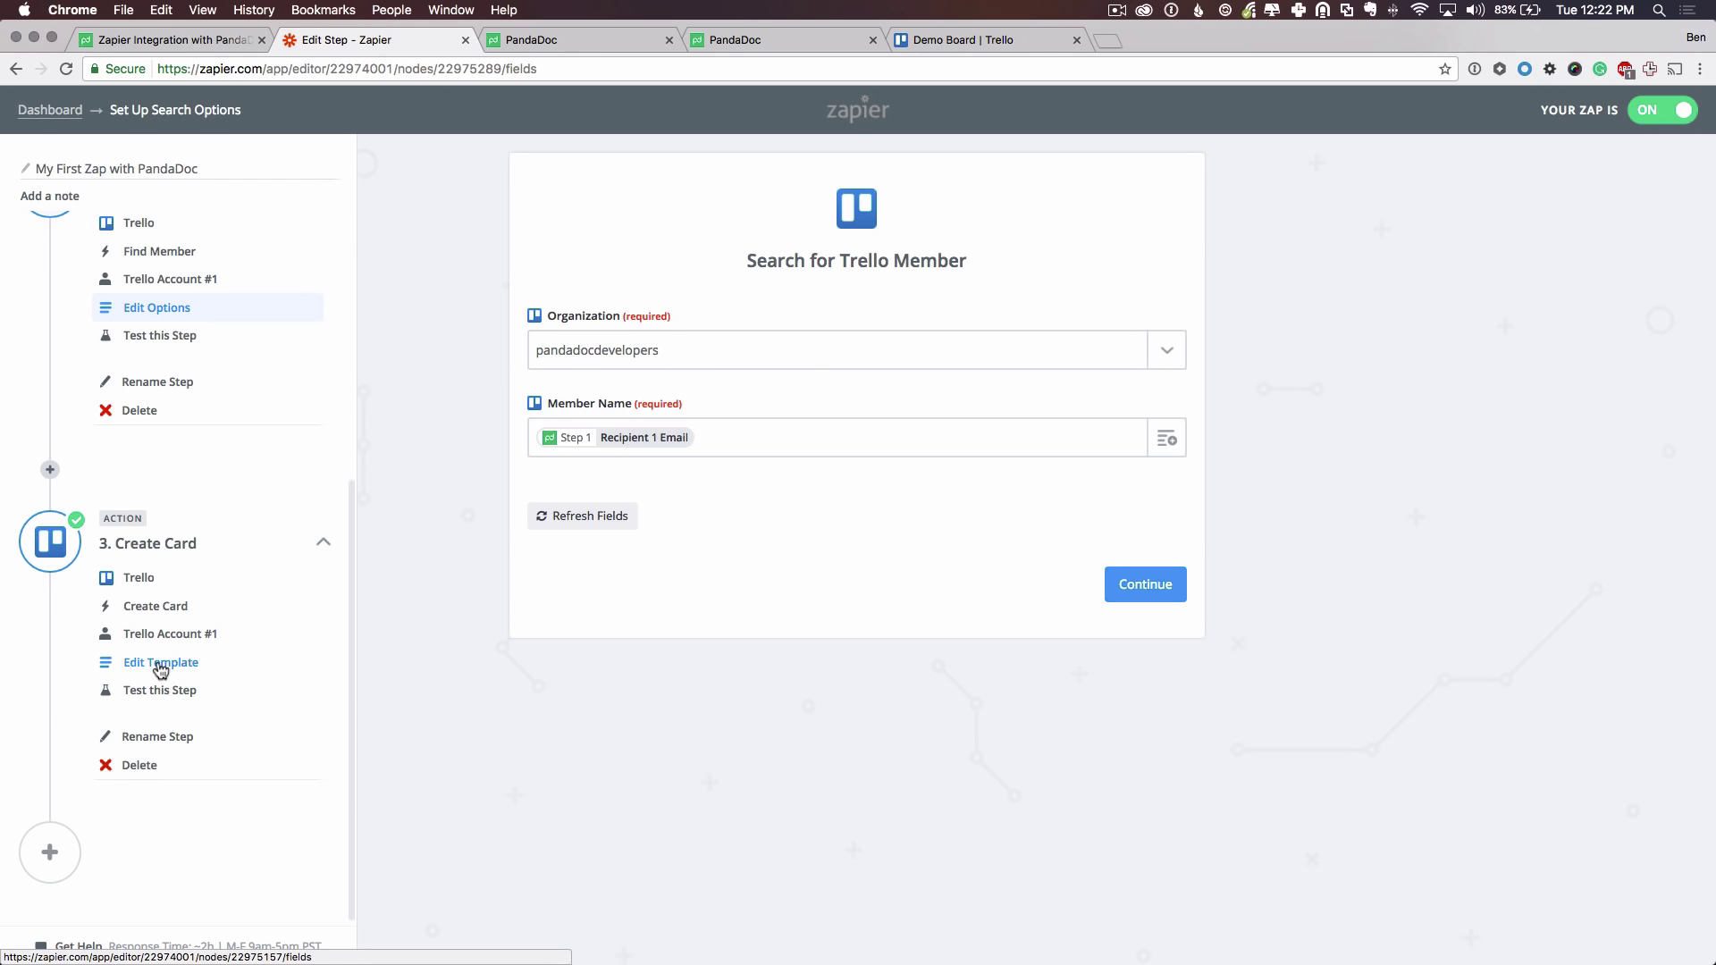
scroll(190, 545, "up", 10)
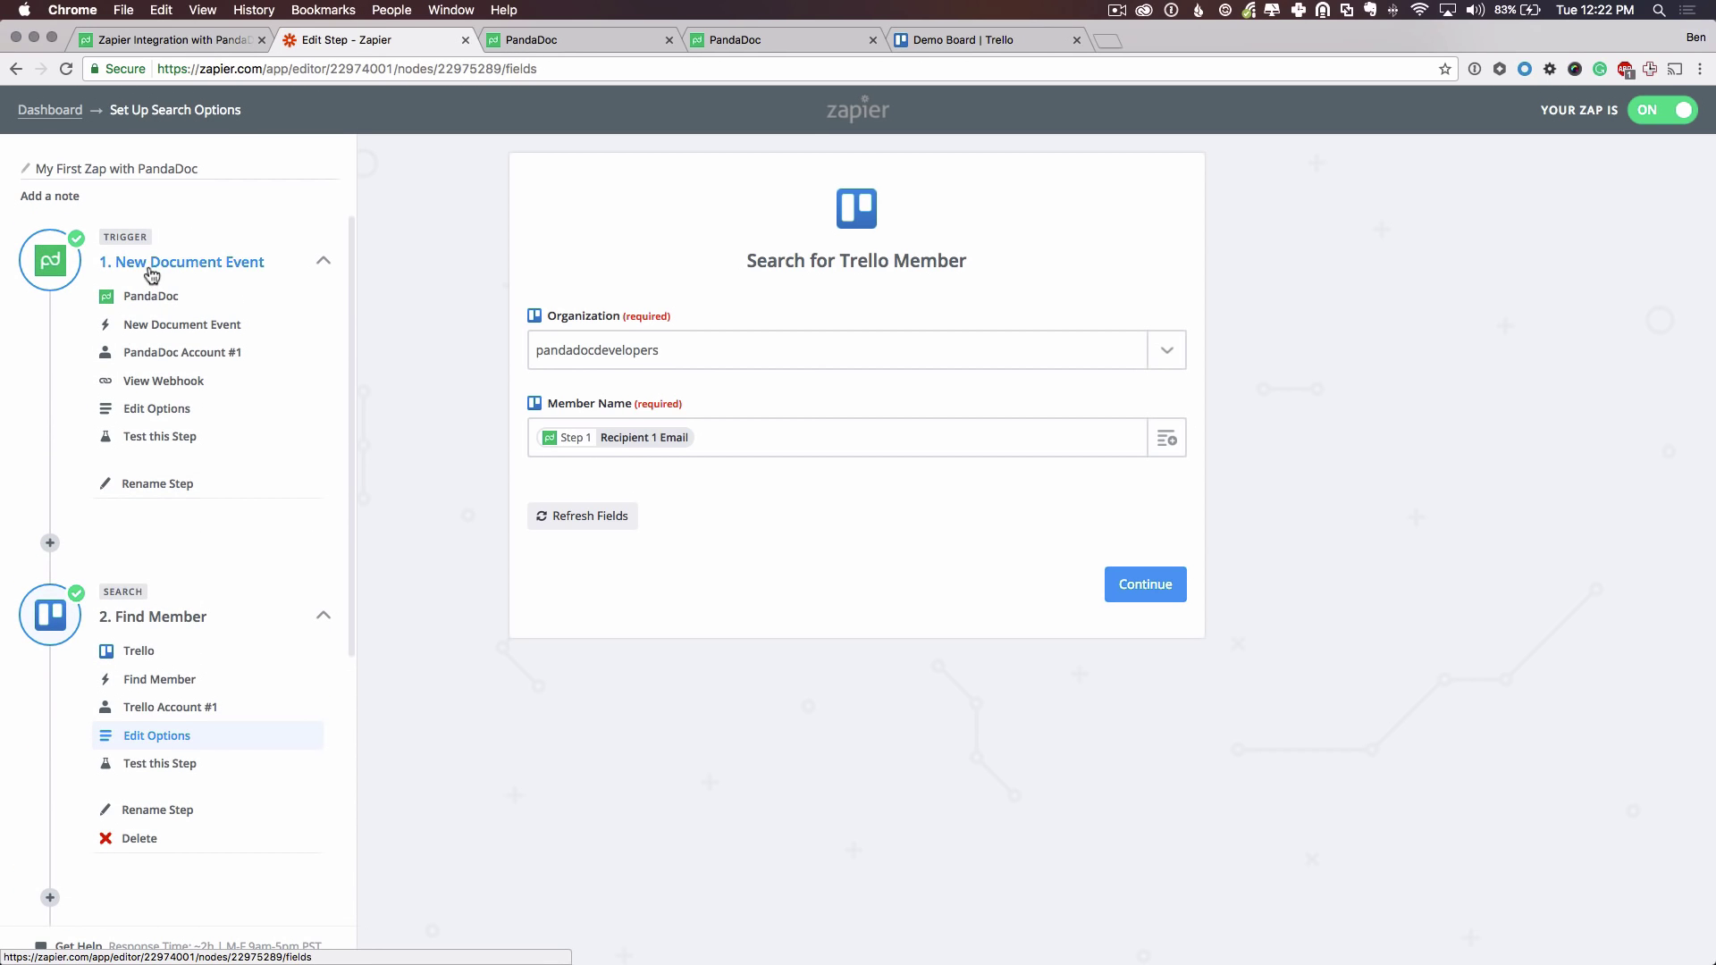
scroll(127, 481, "down", 4)
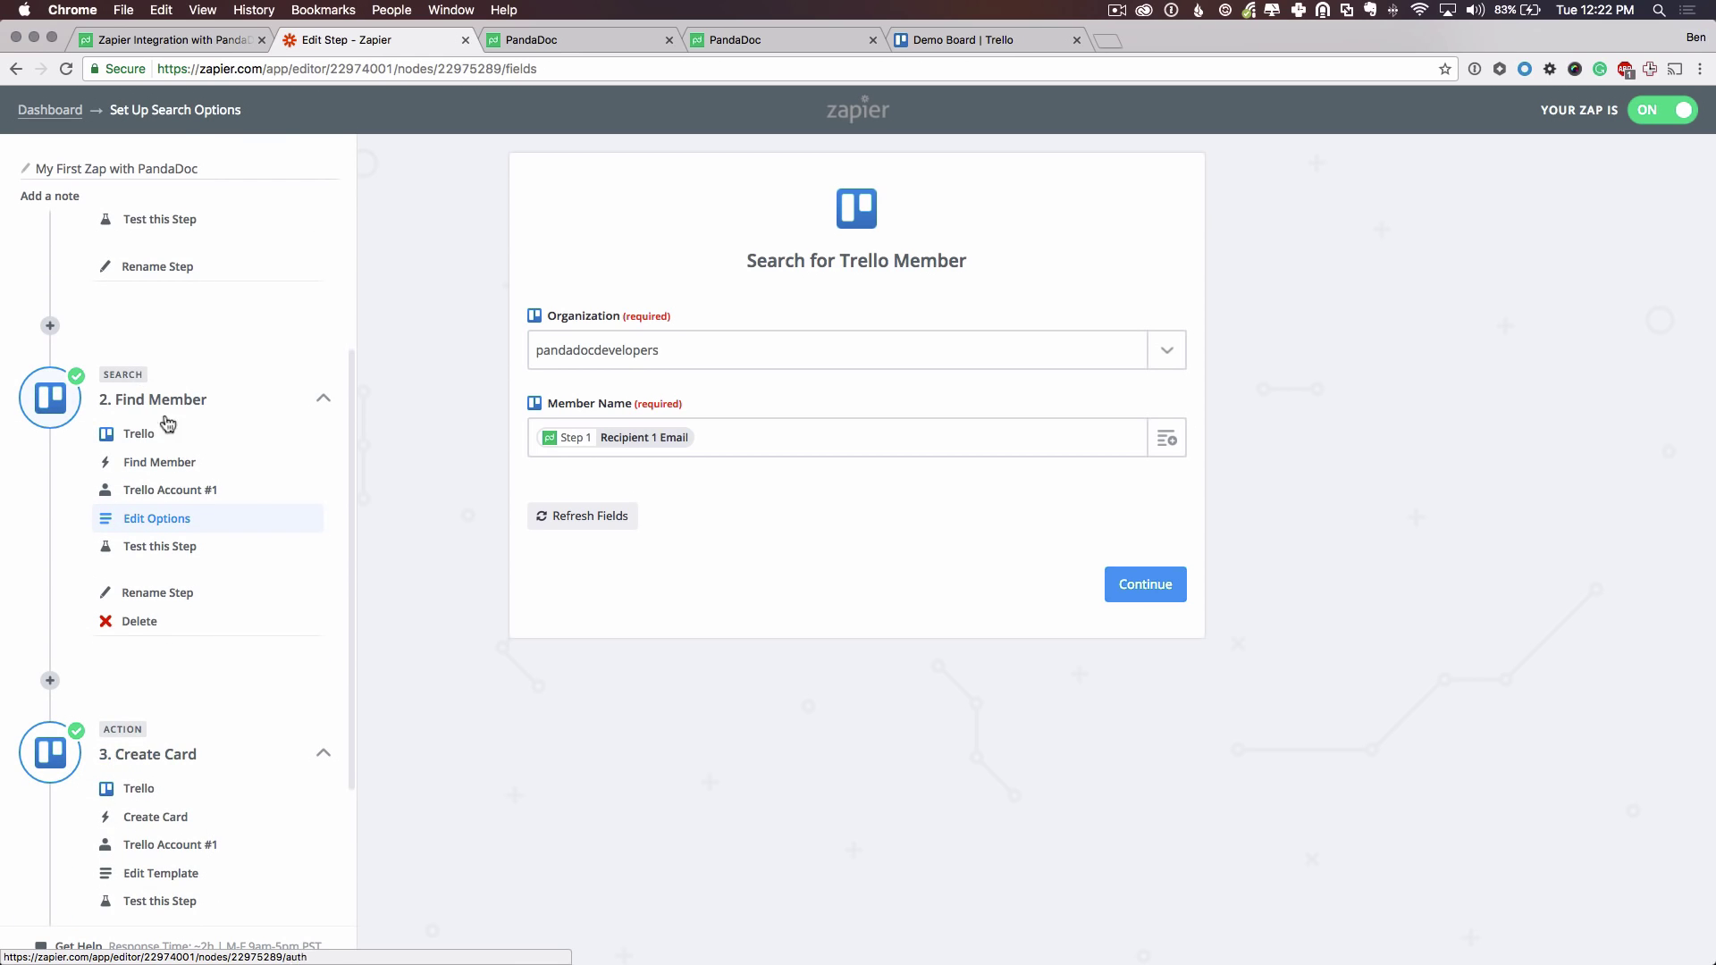
scroll(165, 411, "up", 5)
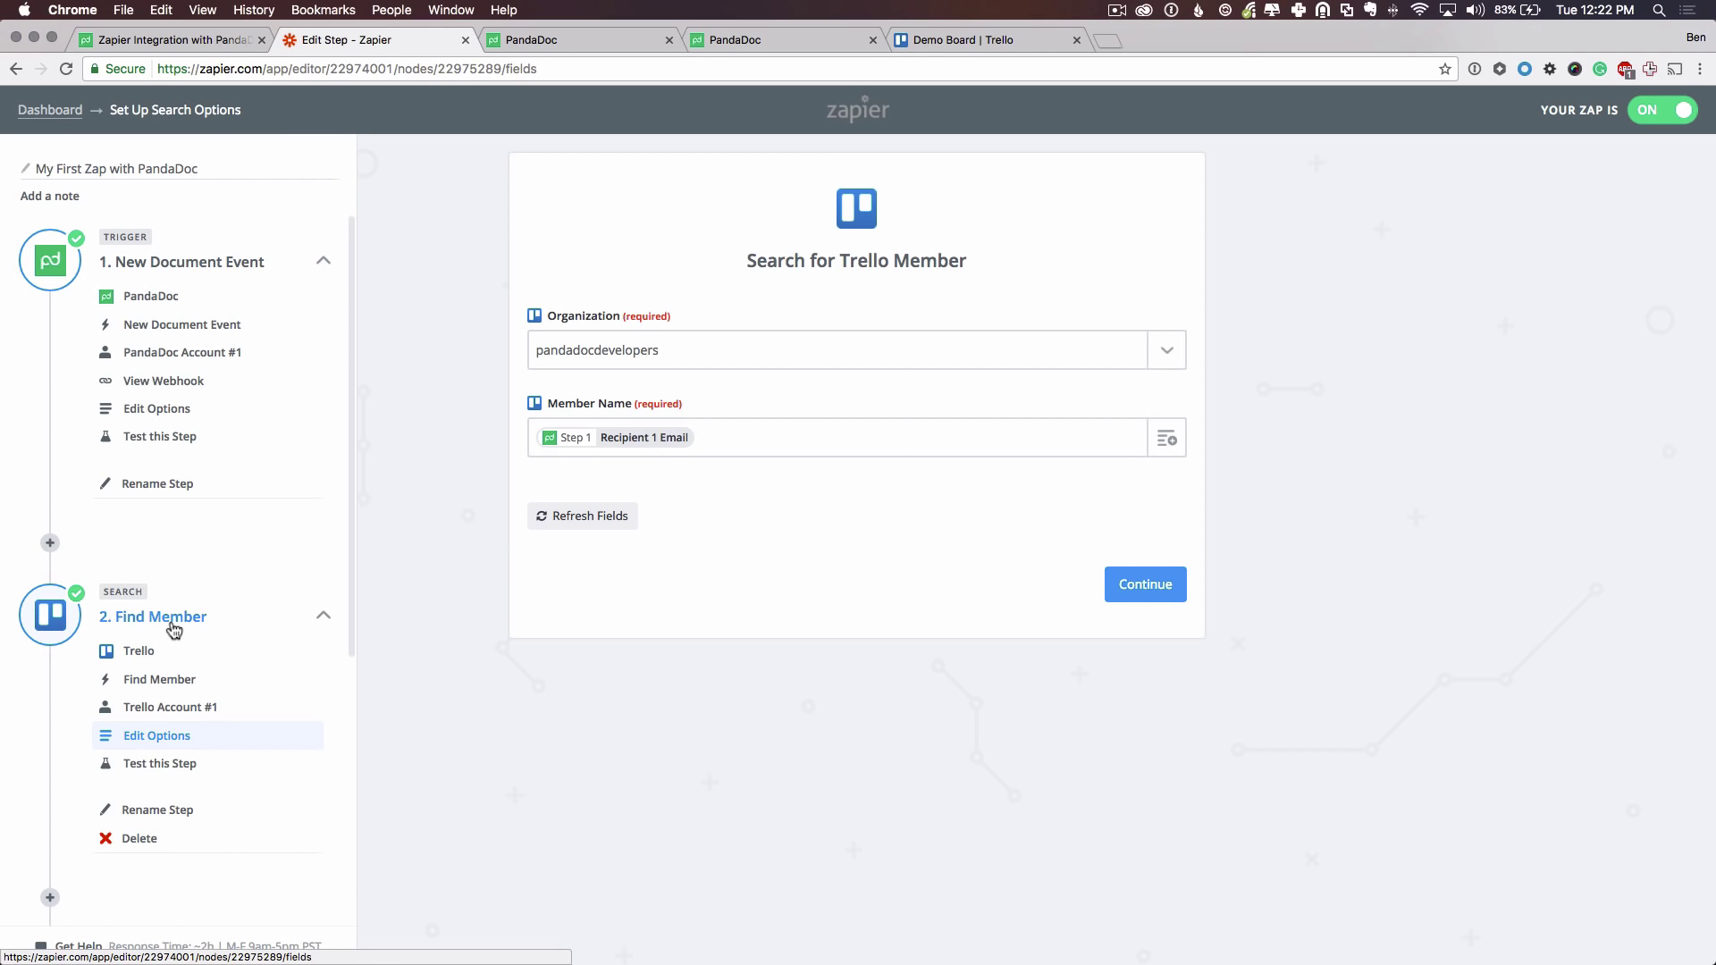
scroll(175, 629, "down", 5)
scroll(172, 595, "up", 2)
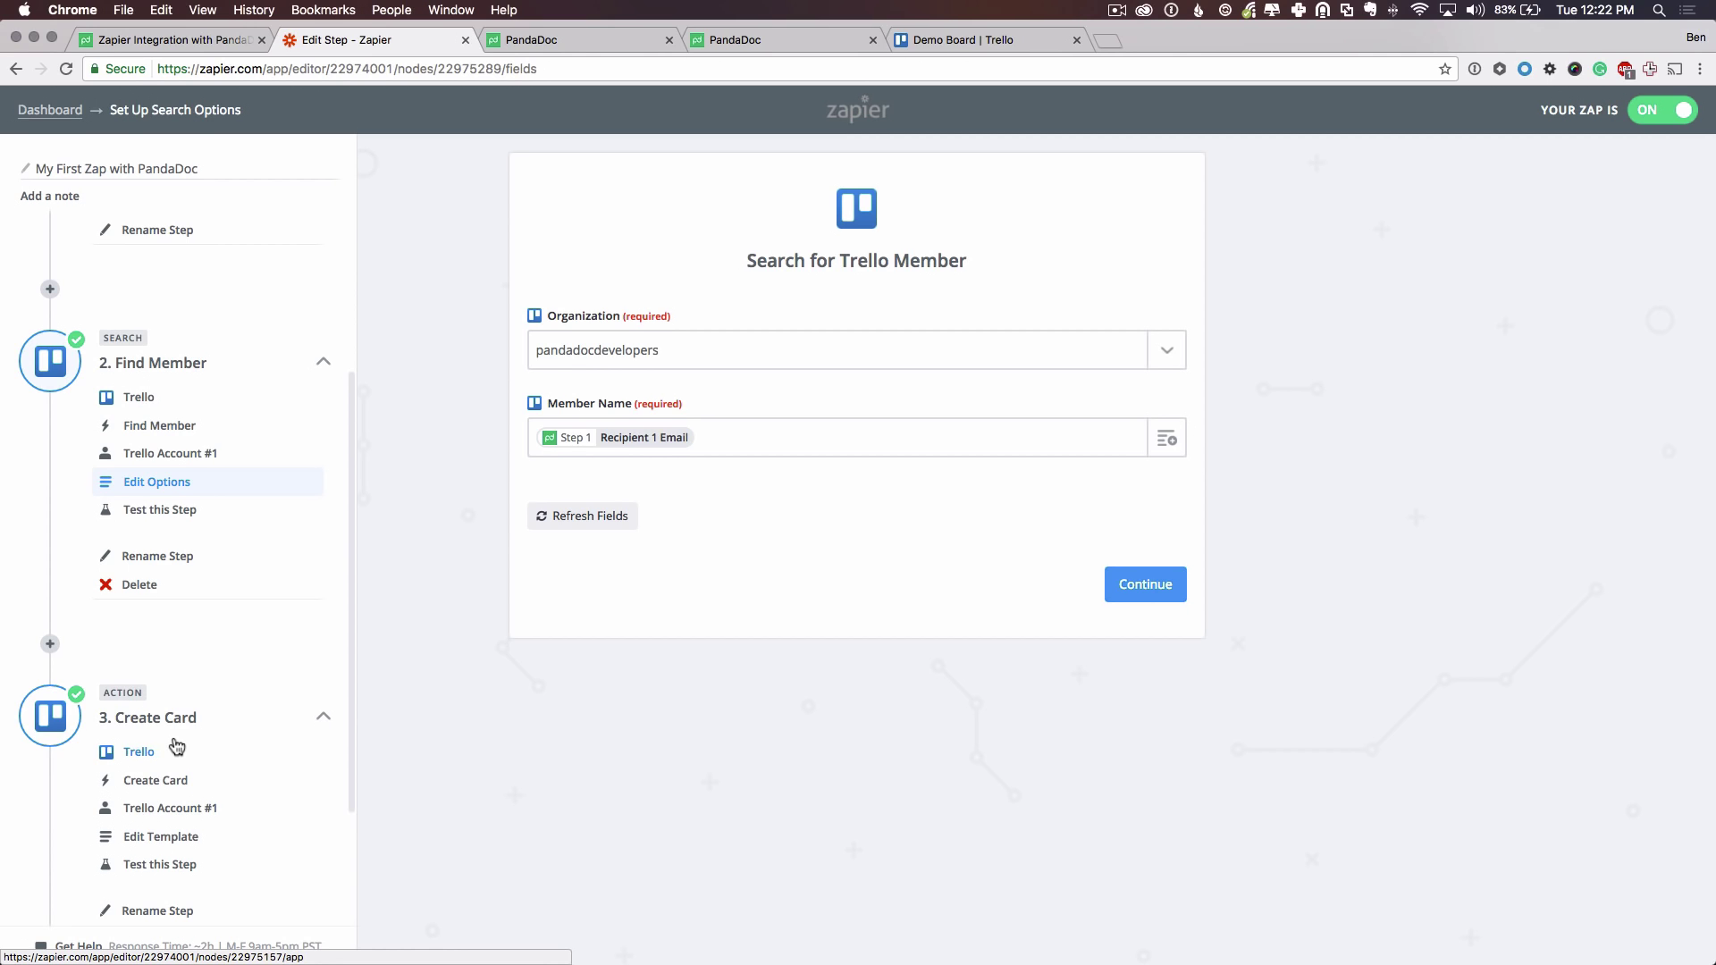
scroll(177, 741, "up", 1)
scroll(176, 741, "up", 3)
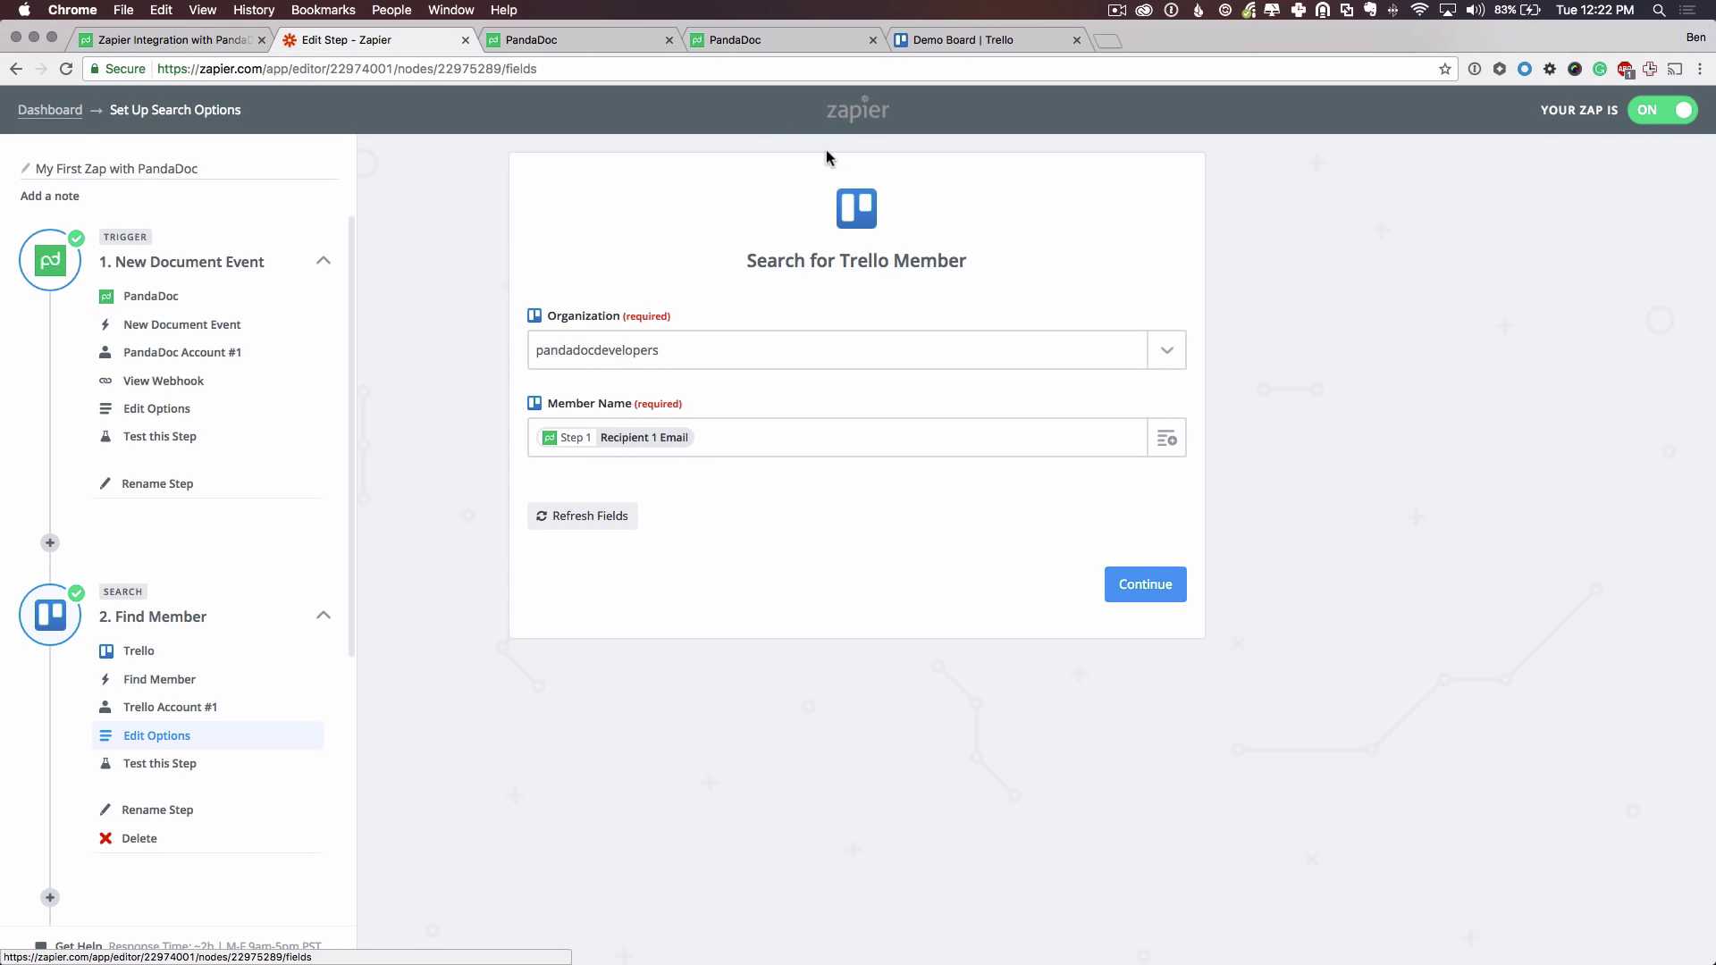
Open zapier.com in a new tab and pick Process Street on the Explore app grid.
left_click(1107, 42)
type("zapier.com/app/explore")
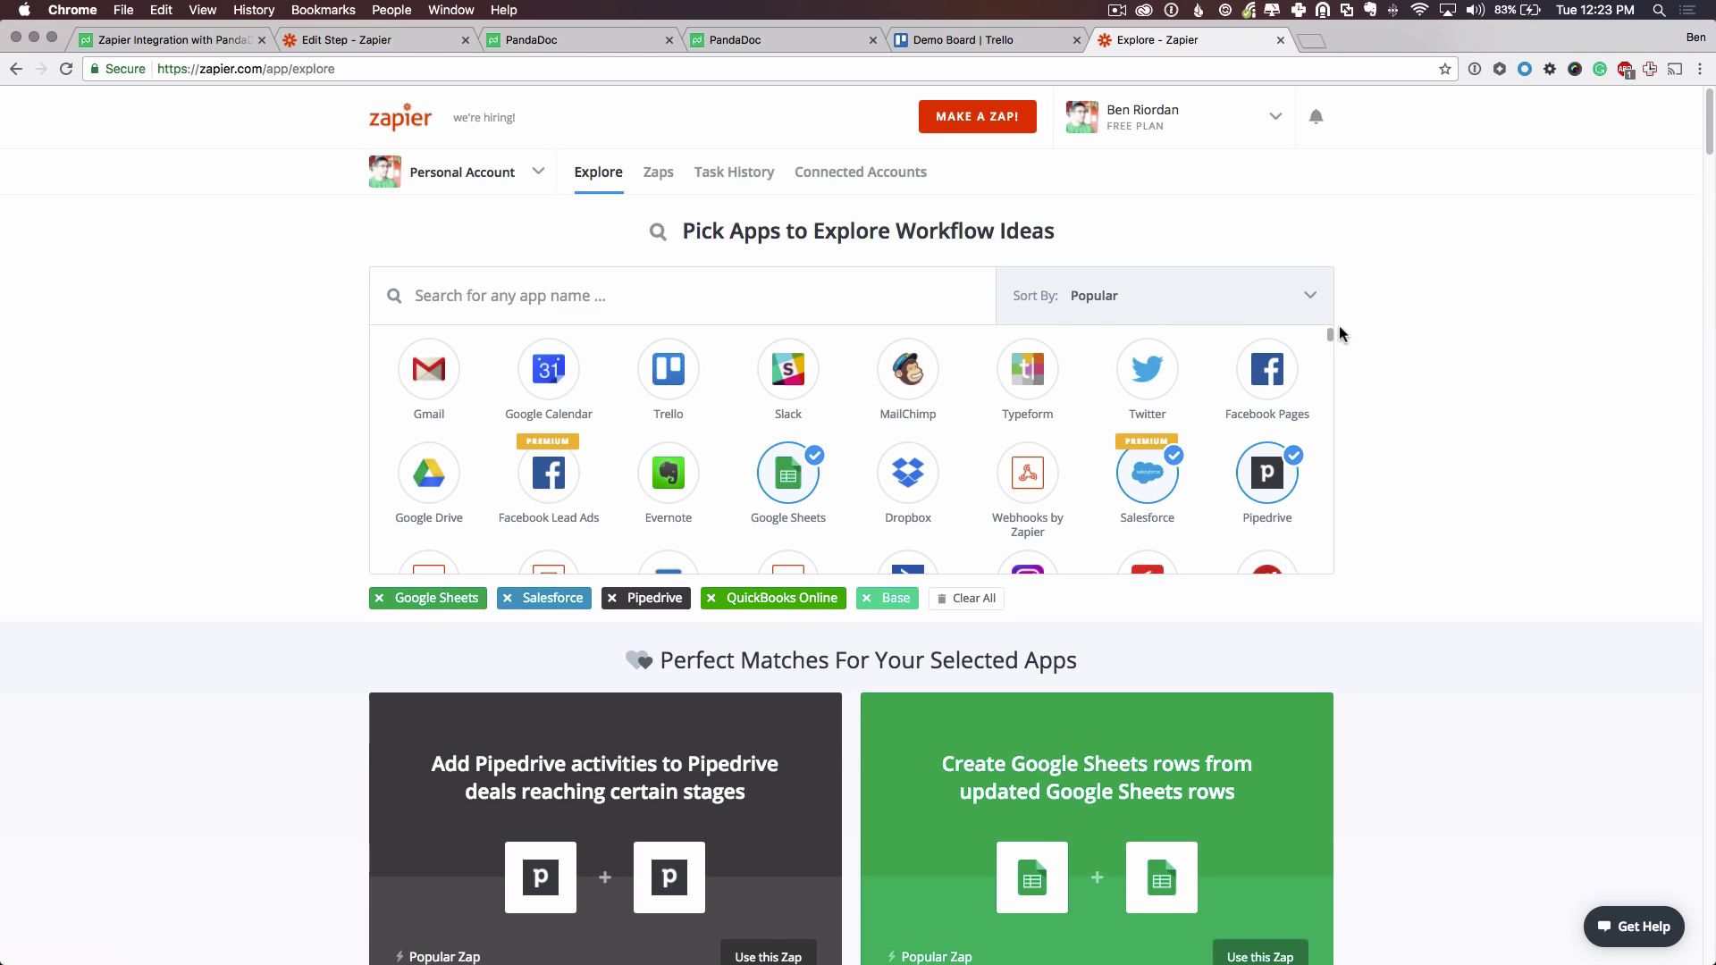
scroll(1305, 366, "down", 10)
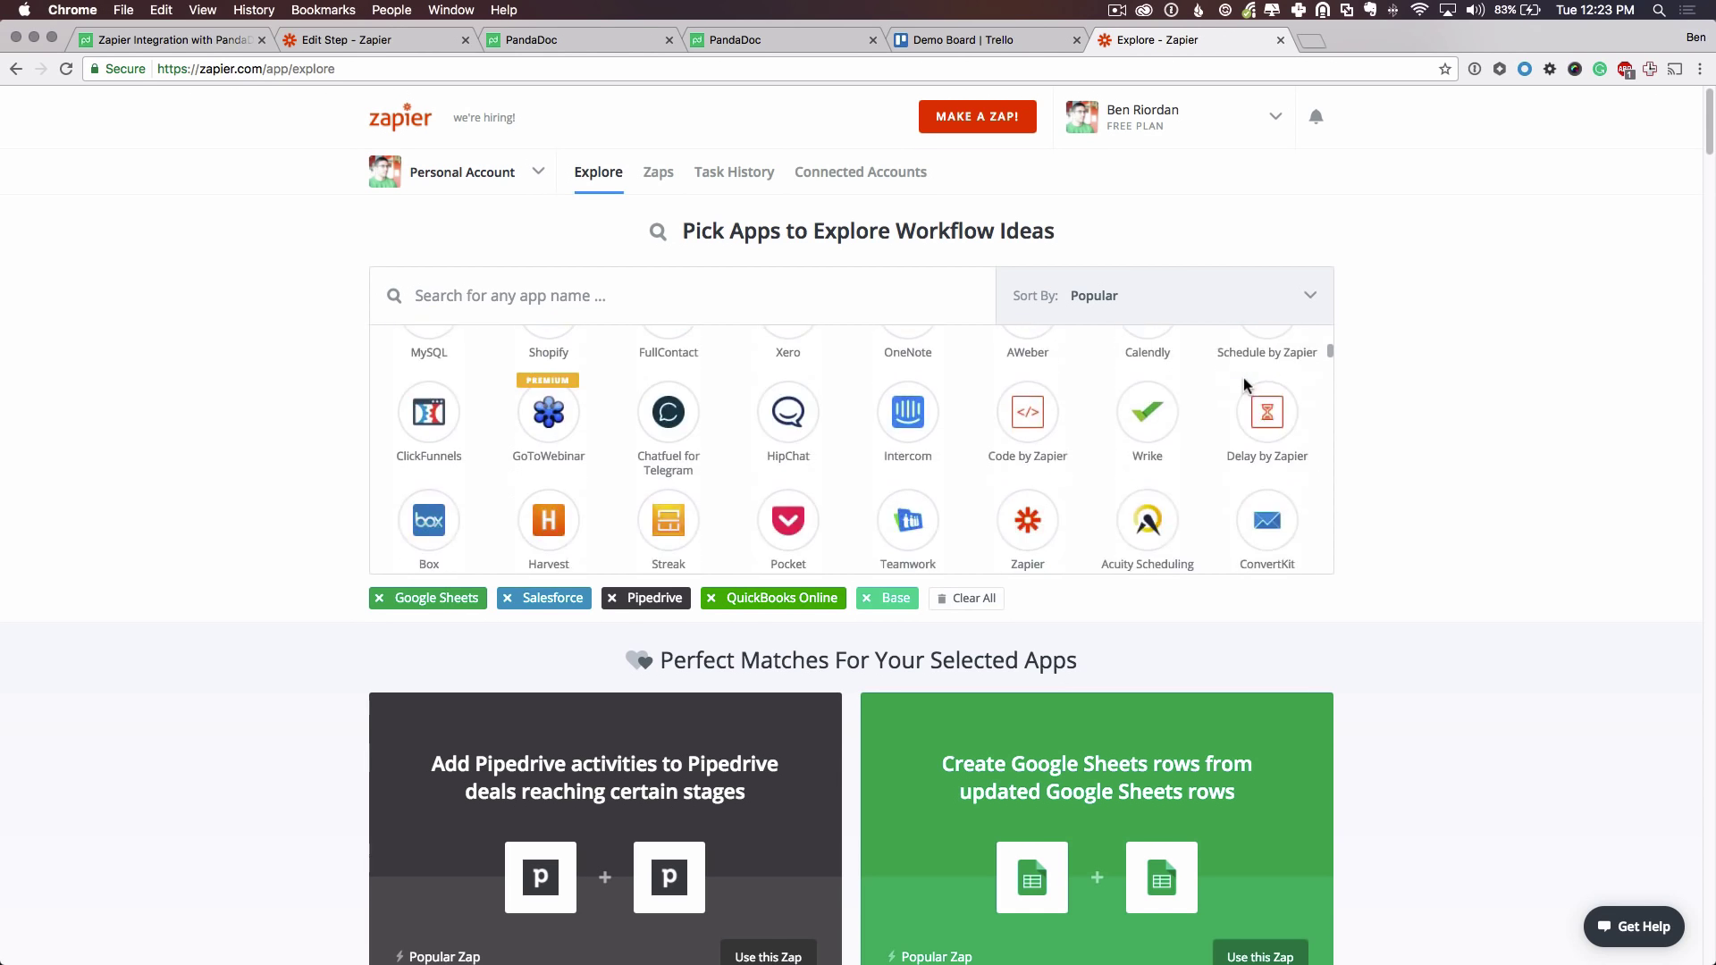
scroll(1245, 385, "down", 10)
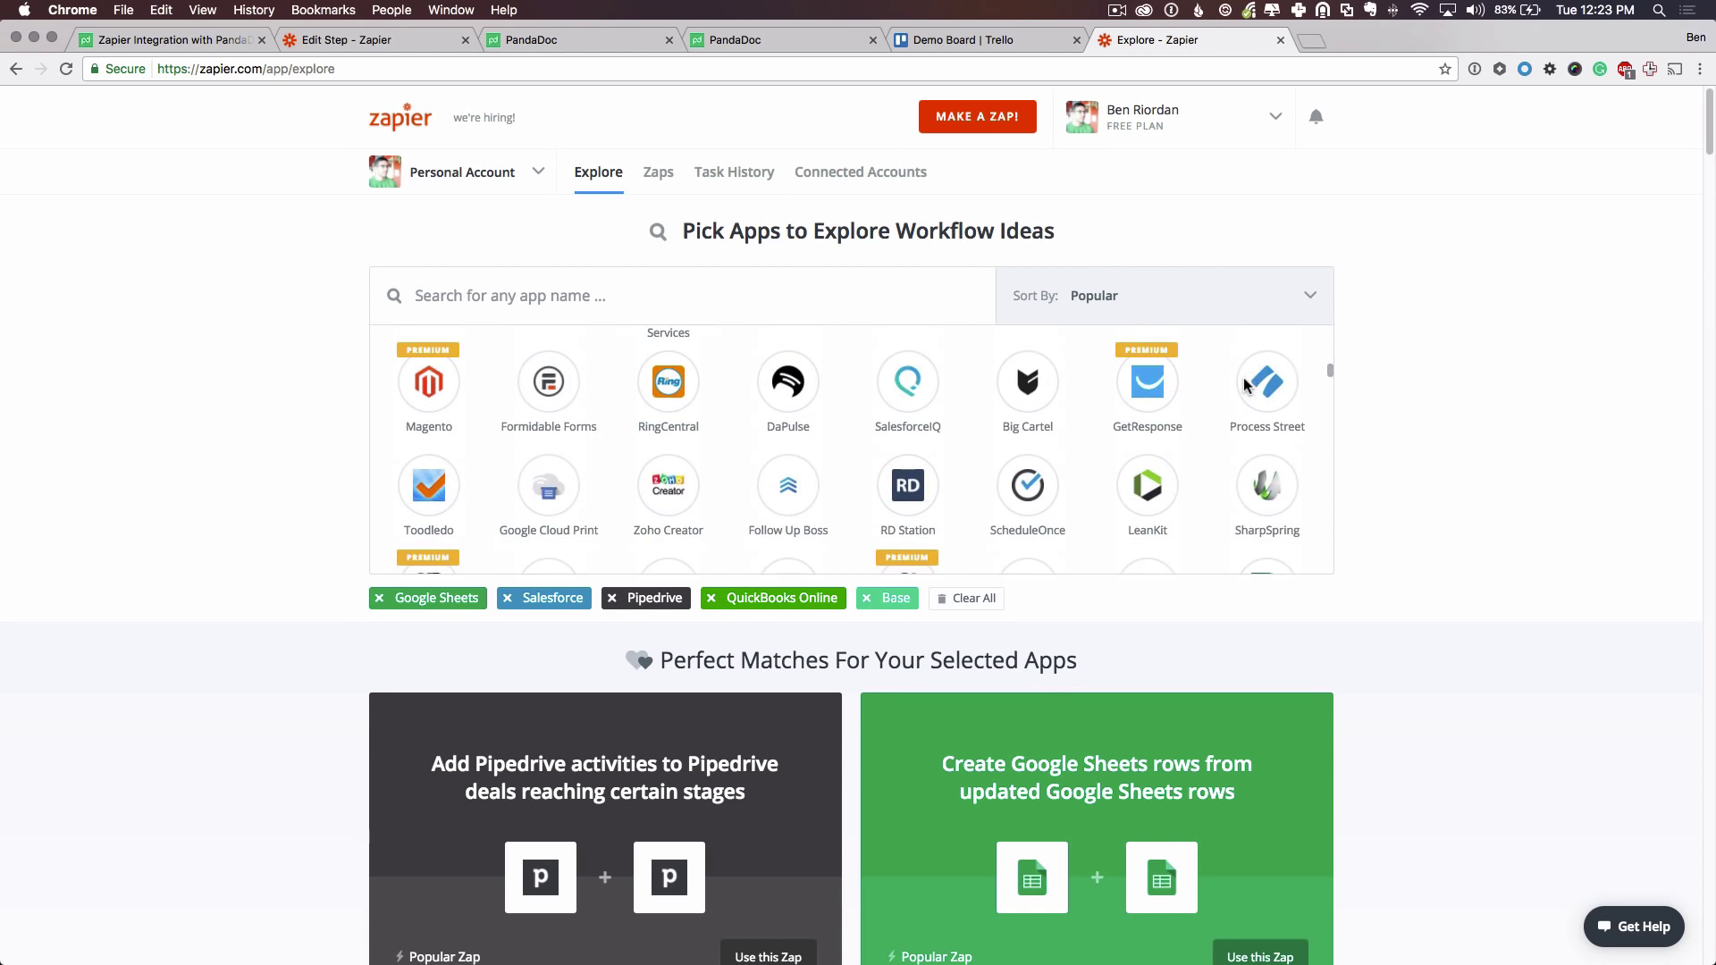
left_click(1245, 382)
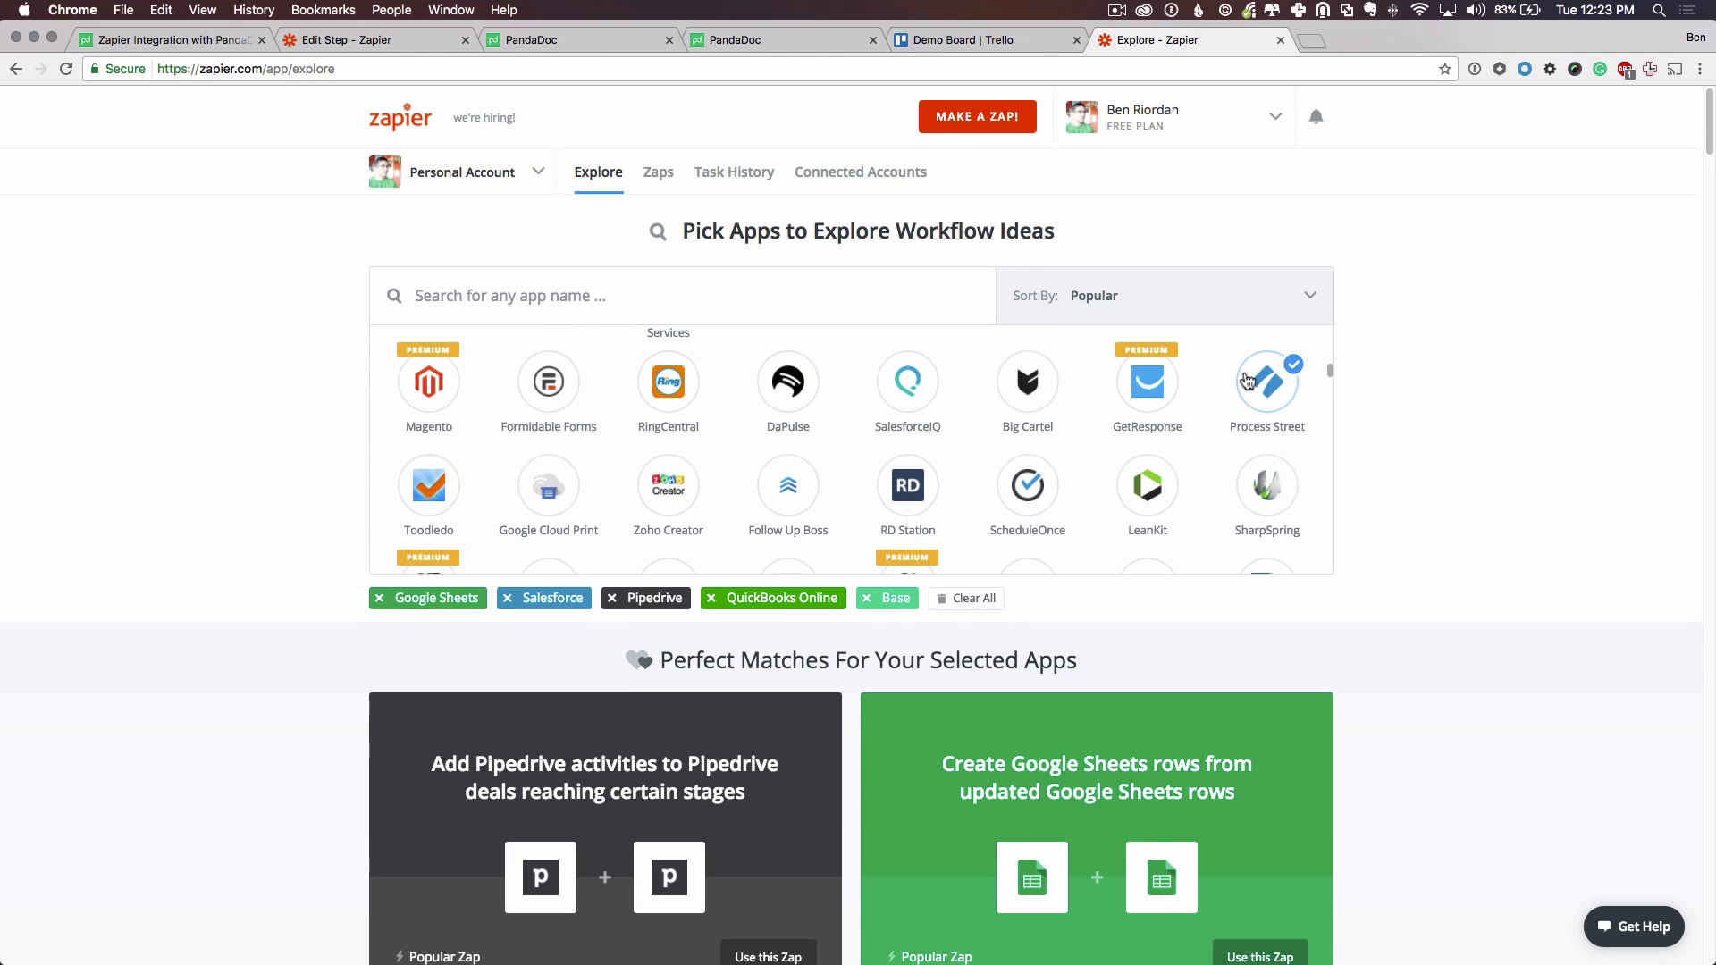